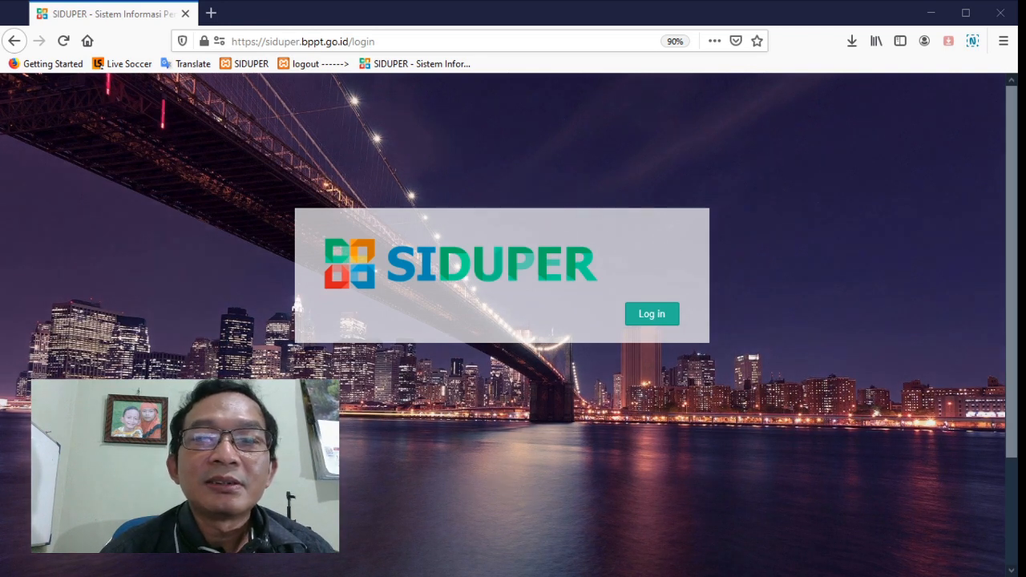
# Try to log in as Perekayasa with captcha answer 3, the account username and the account password
pyautogui.click(648, 317)
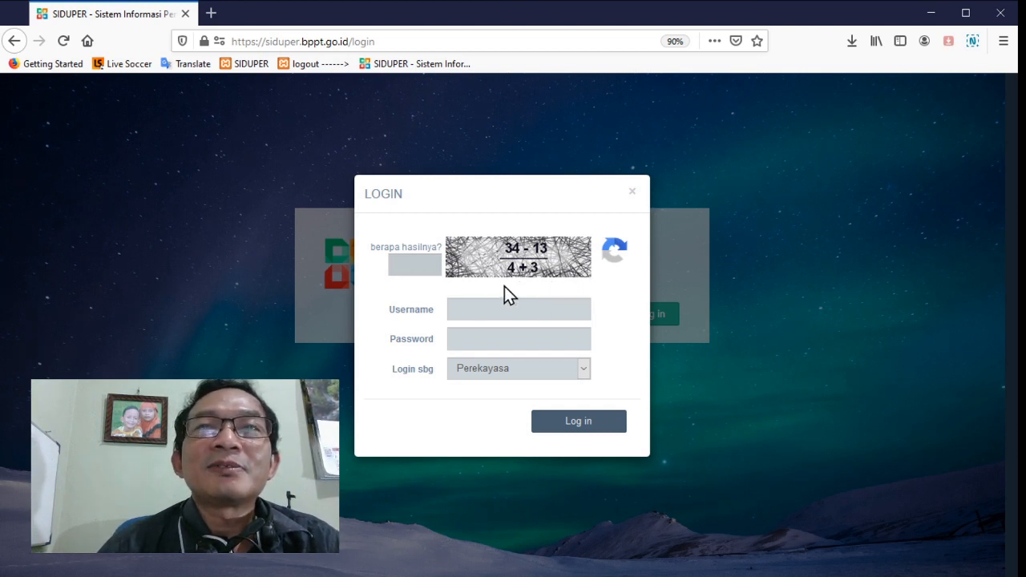
pyautogui.click(418, 265)
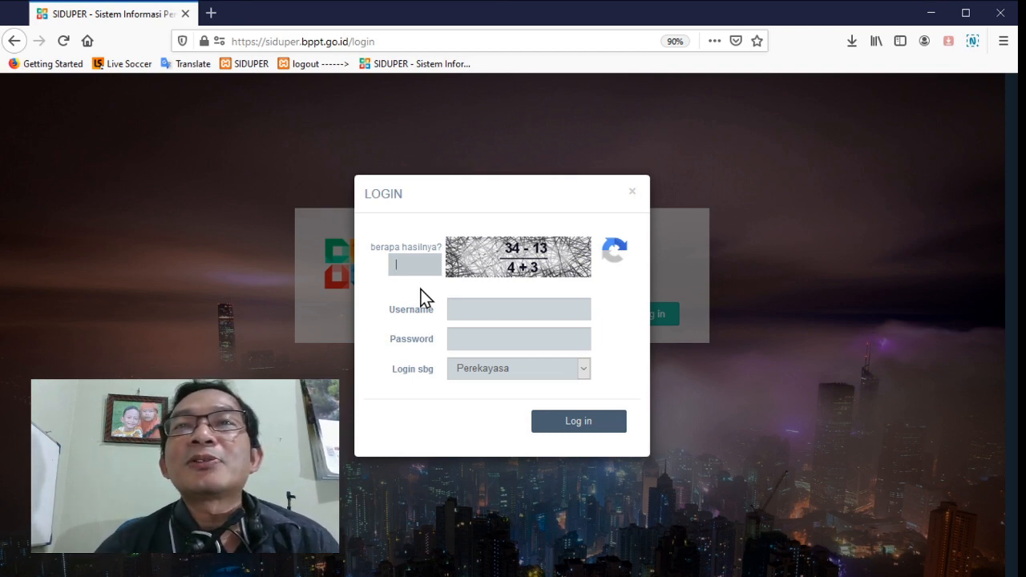
pyautogui.write('3')
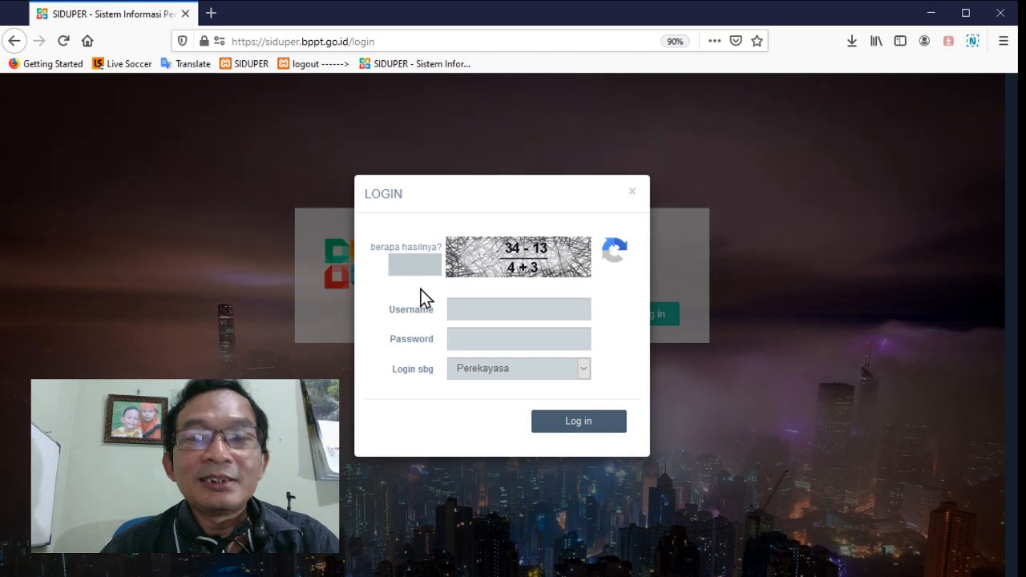
pyautogui.click(465, 306)
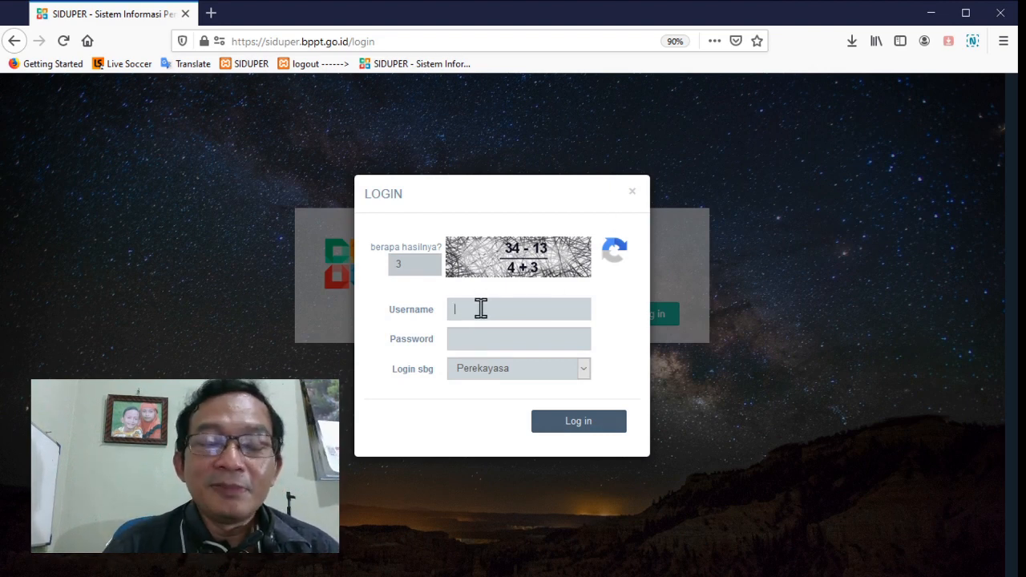
pyautogui.write('an')
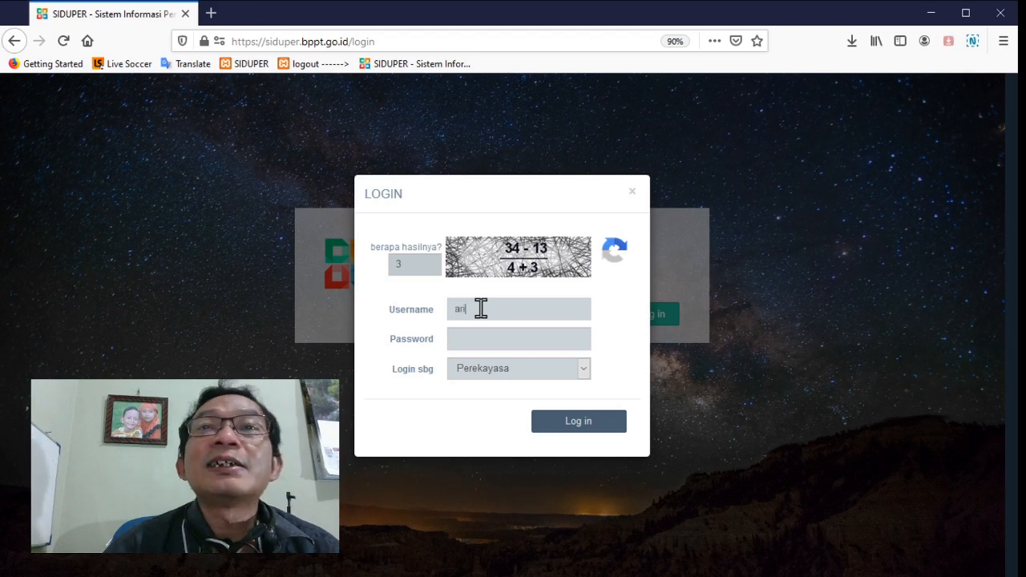
pyautogui.click(514, 343)
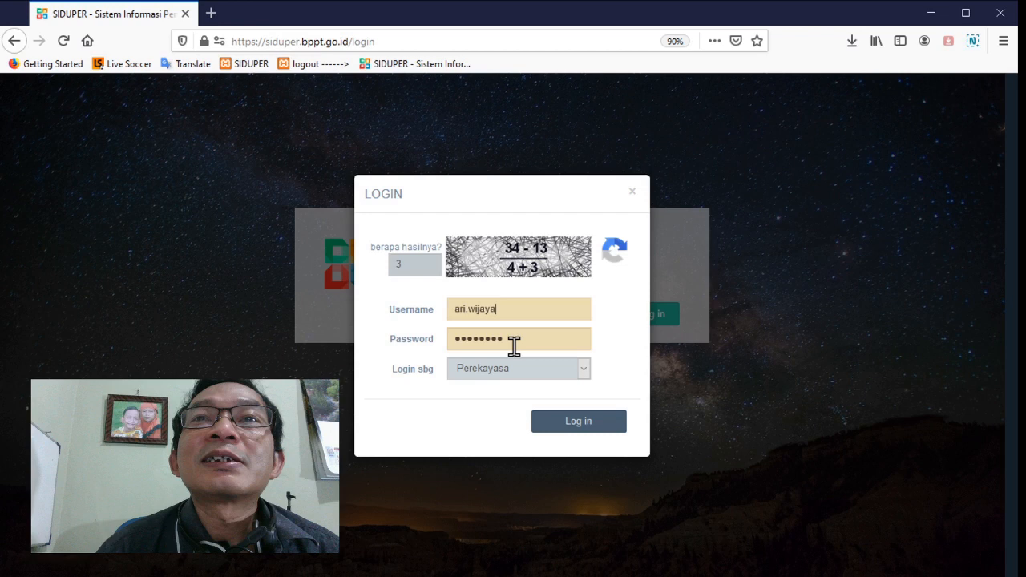
pyautogui.moveTo(514, 345); pyautogui.dragTo(403, 313)
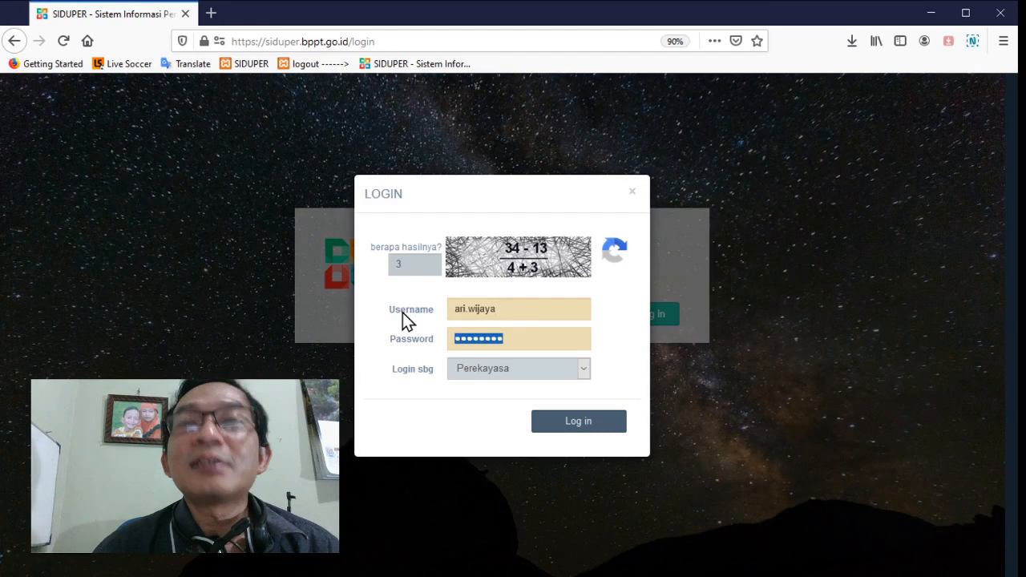
pyautogui.write('******')
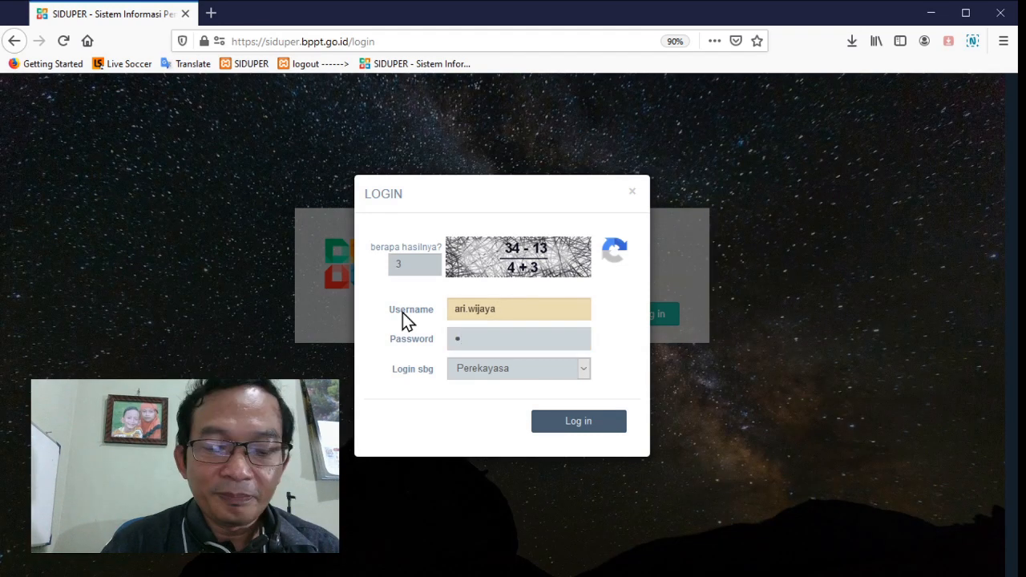
pyautogui.write('******')
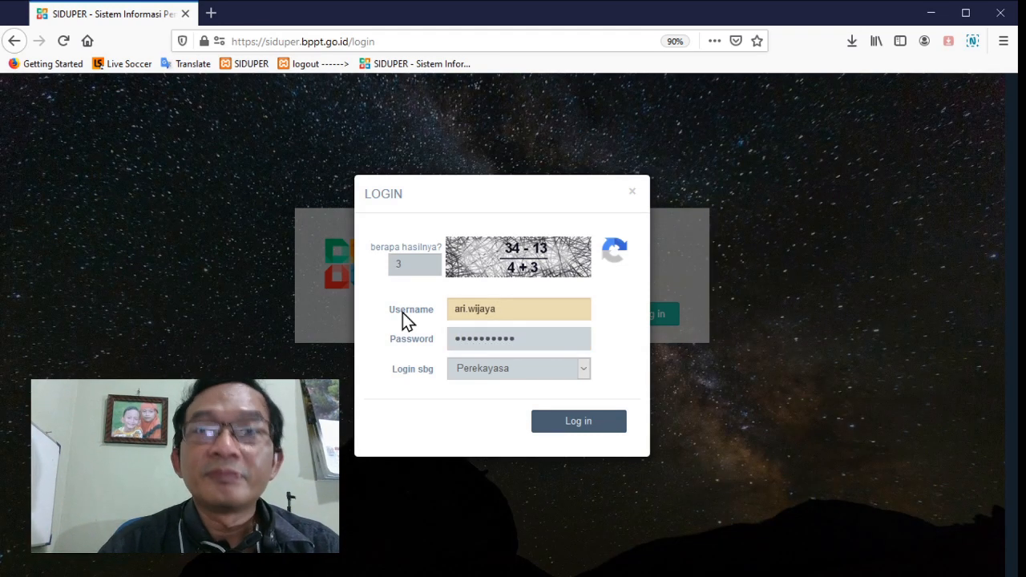
pyautogui.click(556, 430)
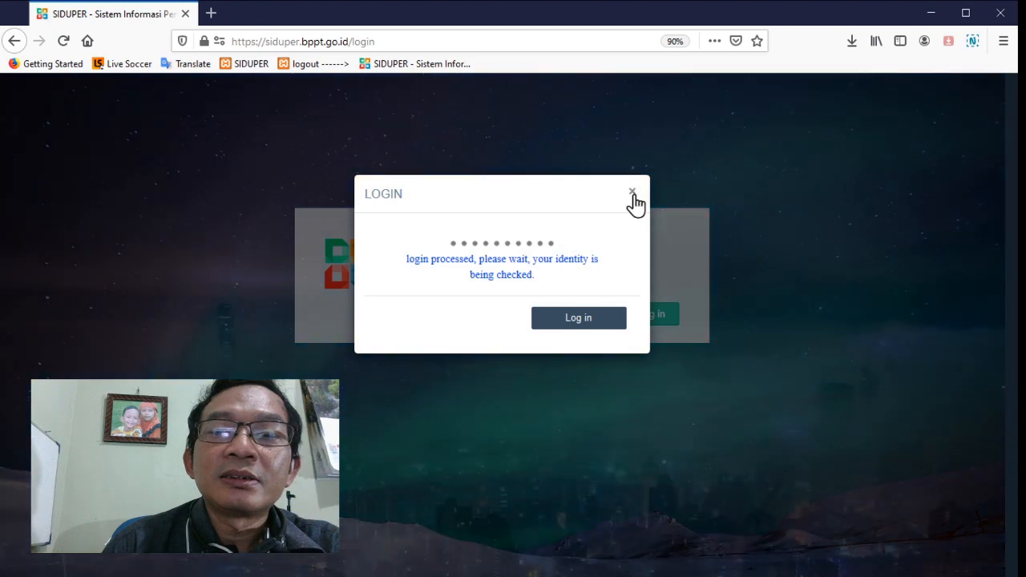
# Dismiss the stalled login dialog and reload the login page
pyautogui.click(632, 195)
pyautogui.click(644, 323)
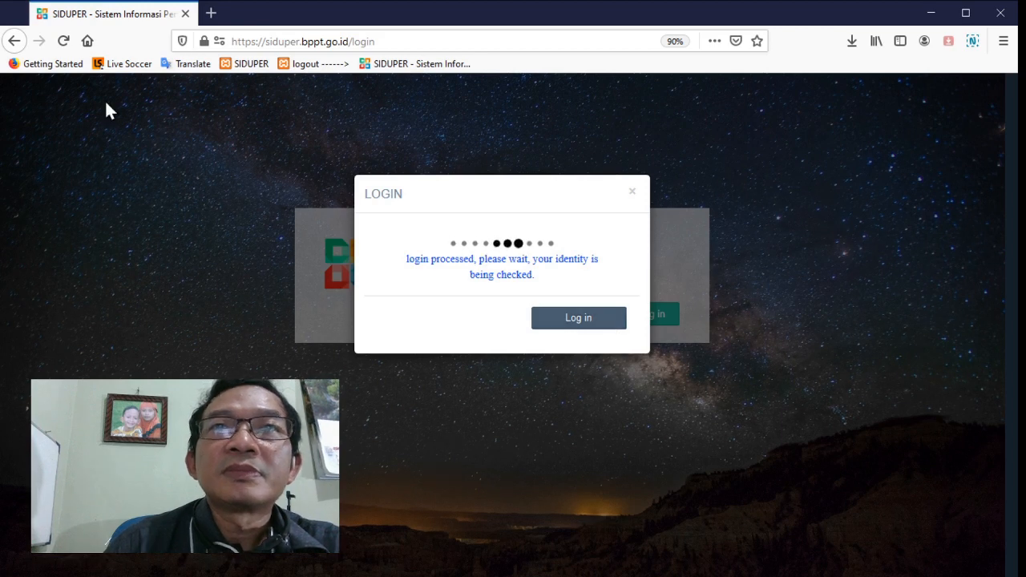
pyautogui.click(64, 39)
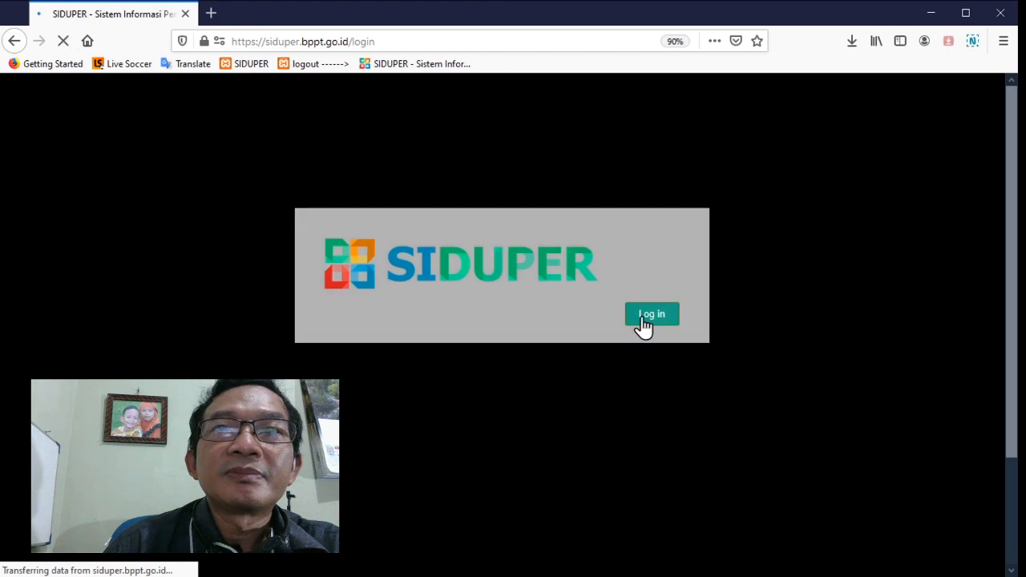
# Log in as Perekayasa with captcha answer 22, the account username and the account password
pyautogui.click(644, 325)
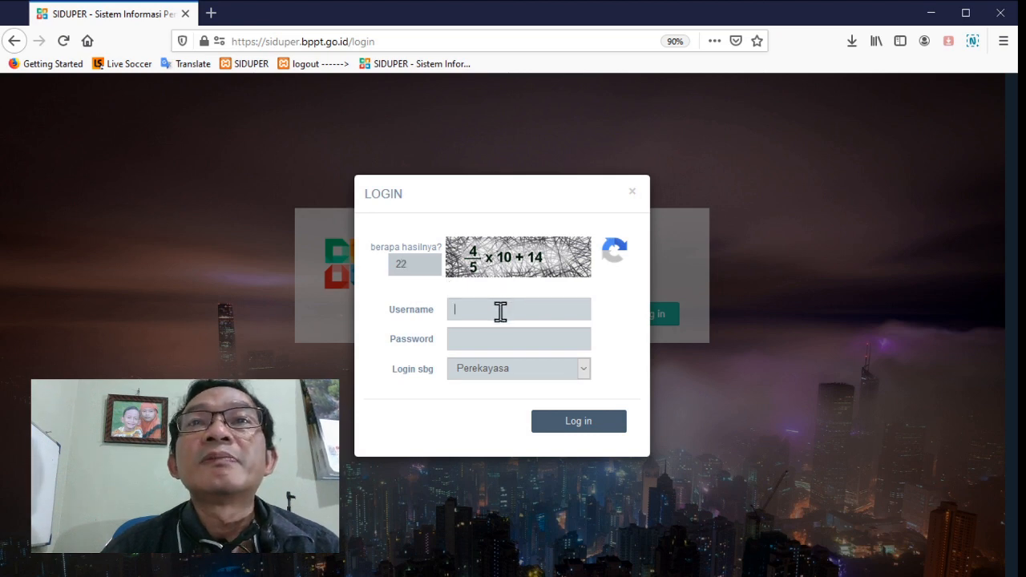
pyautogui.write('r')
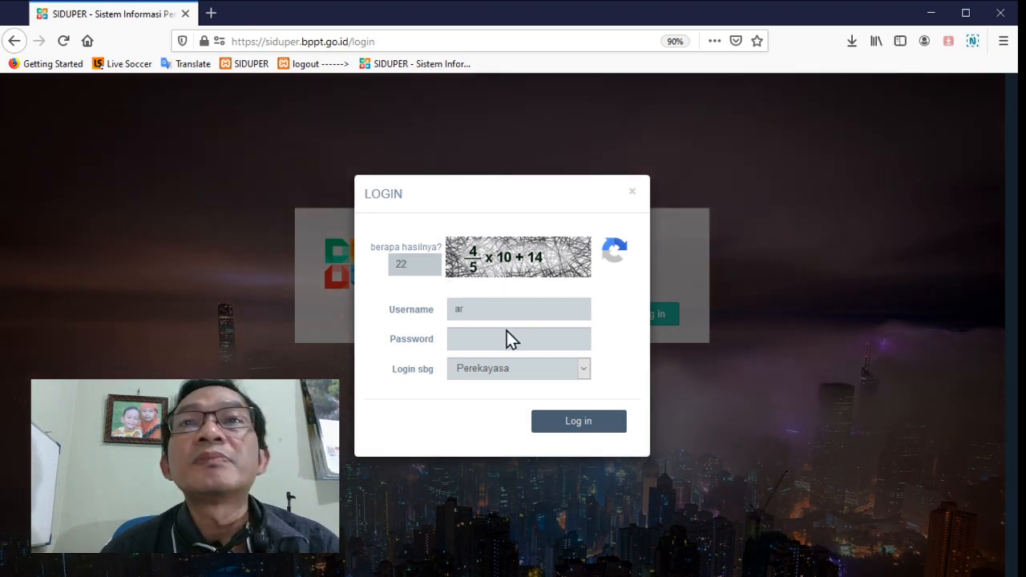
pyautogui.click(506, 331)
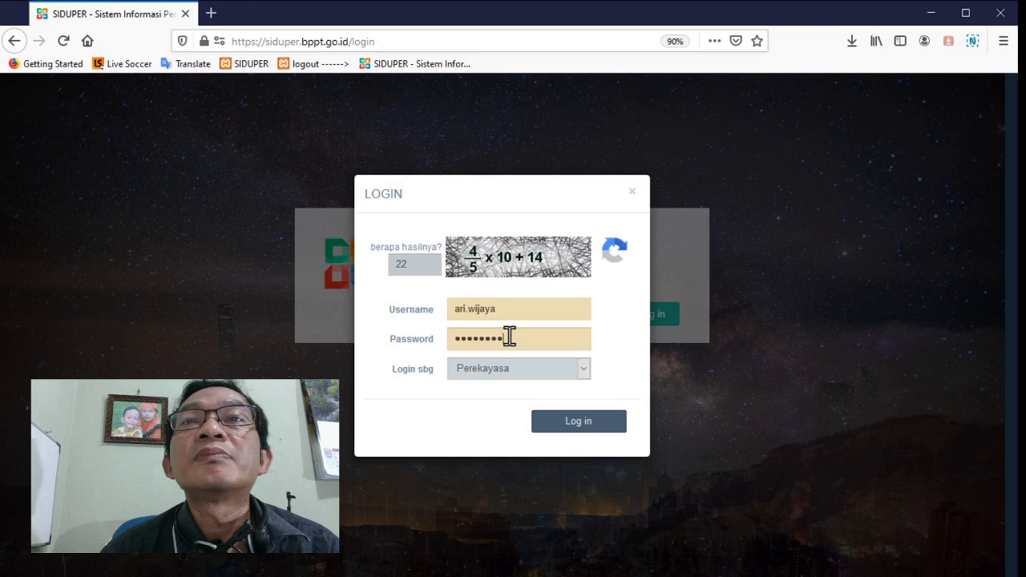
pyautogui.moveTo(510, 336); pyautogui.dragTo(430, 340)
pyautogui.write('••••••')
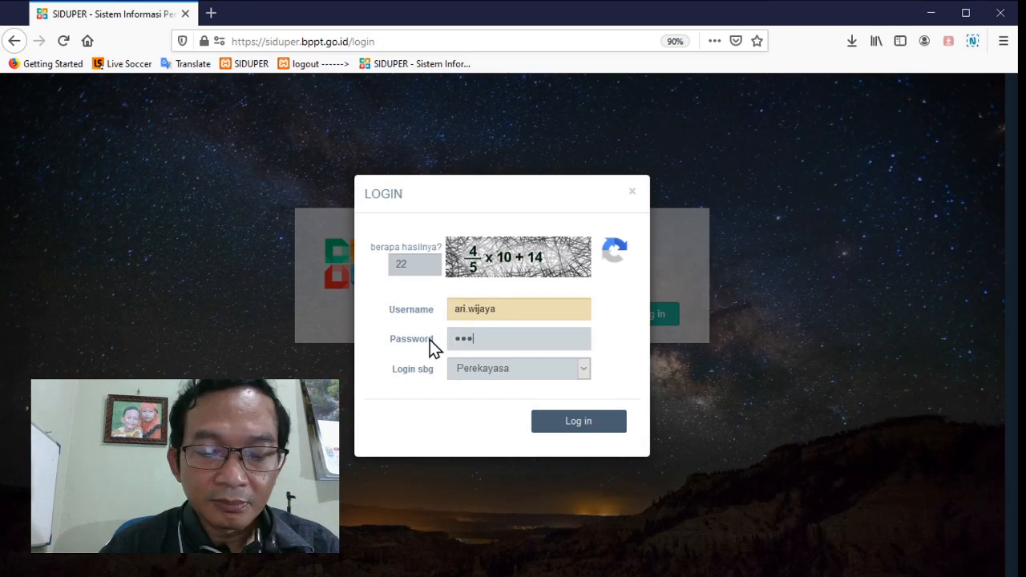
pyautogui.write('••••••')
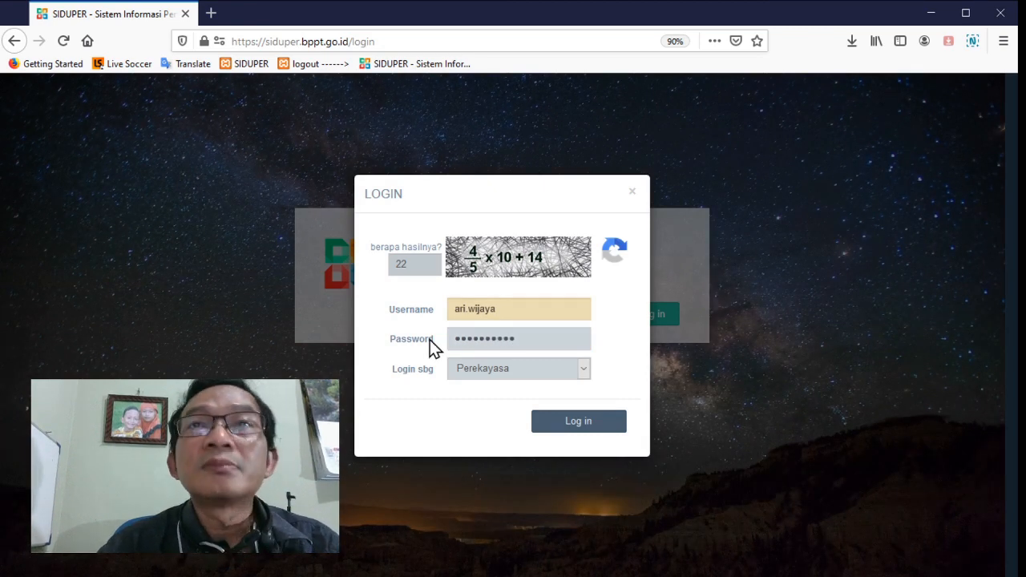
pyautogui.click(541, 418)
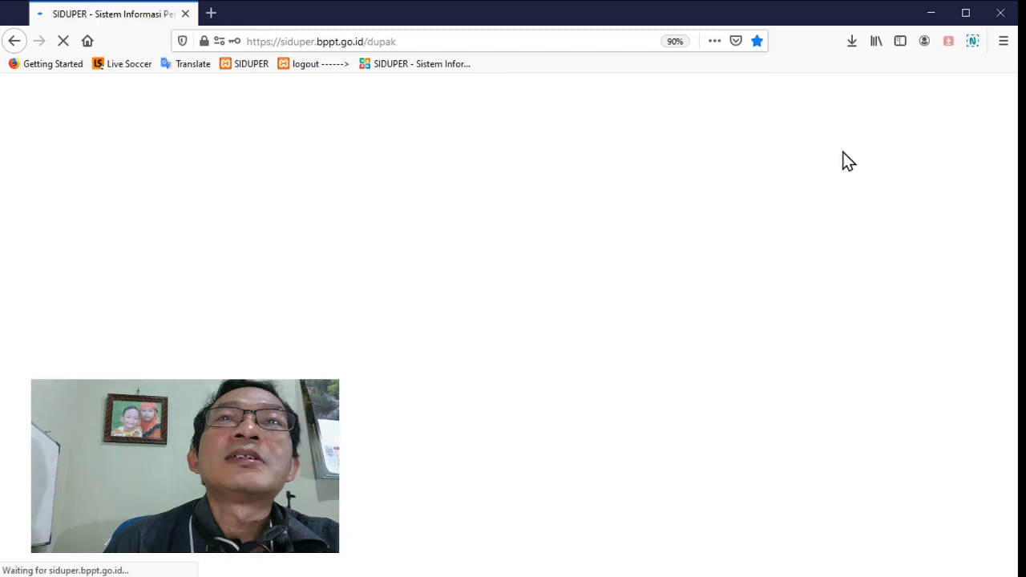
# Preview the guide videos for step 1 on the submission period and step 4 on statement letters, closing each one
pyautogui.scroll(-3, 836, 146)
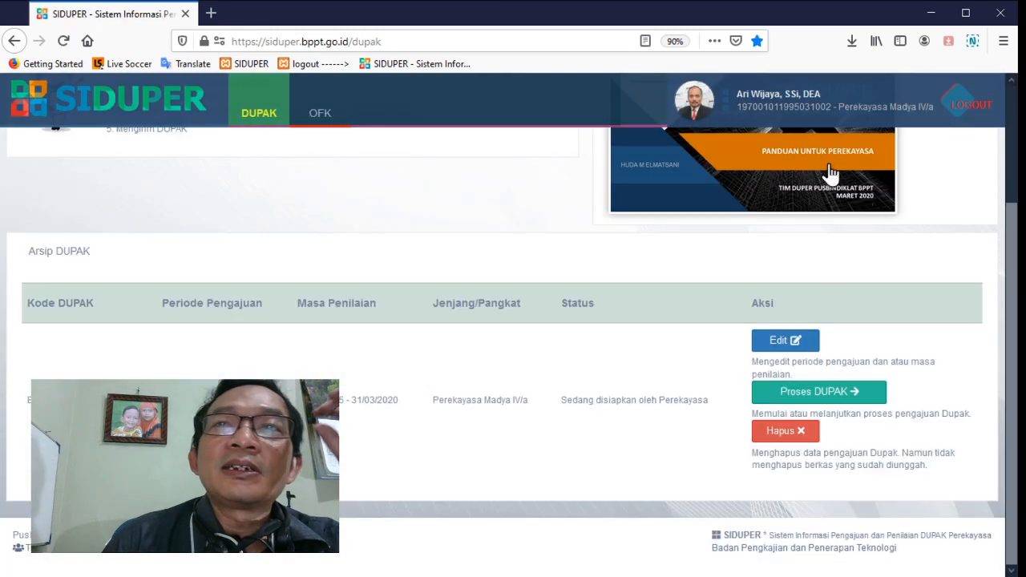
pyautogui.scroll(2, 872, 277)
pyautogui.scroll(1, 880, 291)
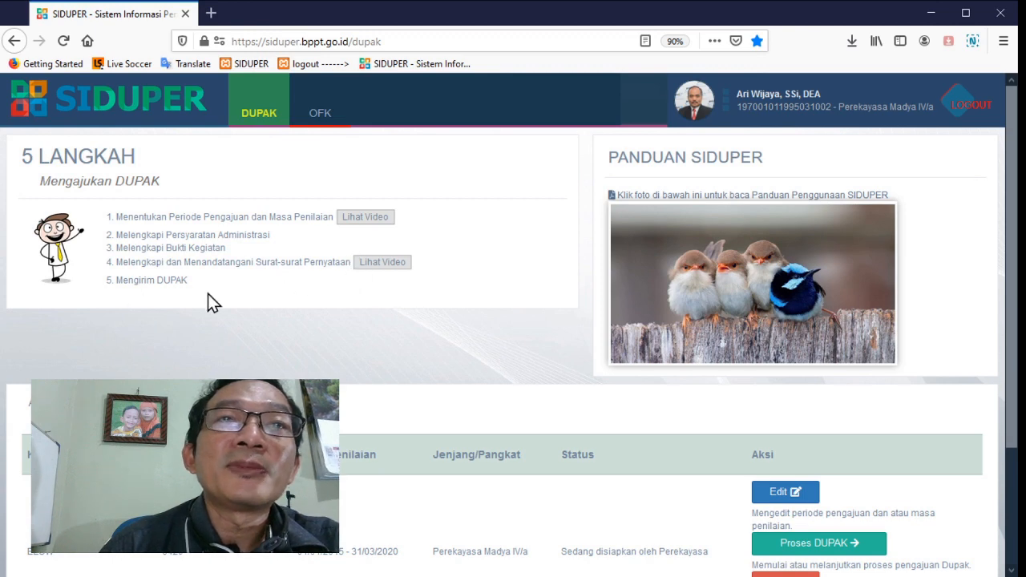
pyautogui.click(377, 223)
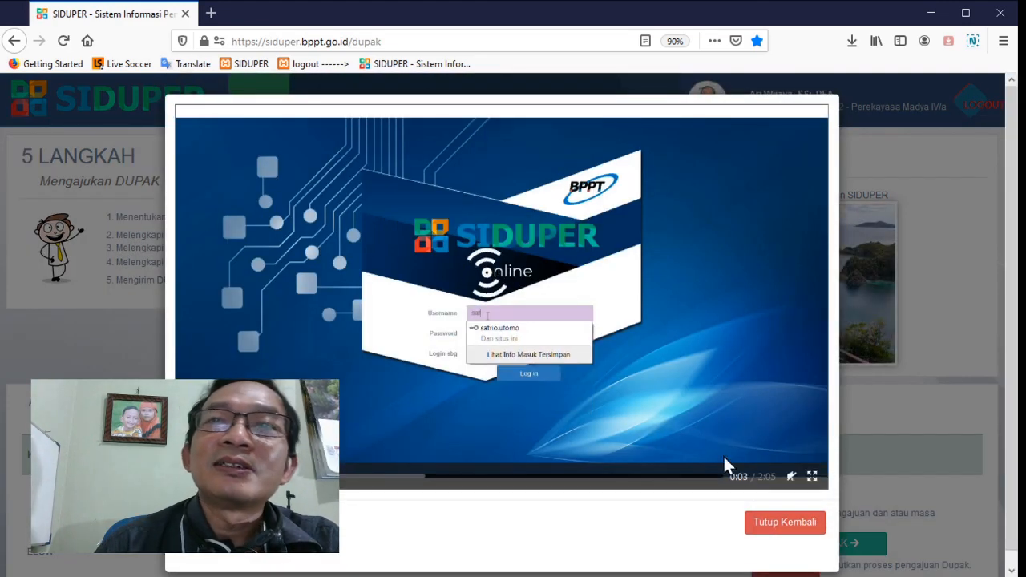
pyautogui.click(785, 523)
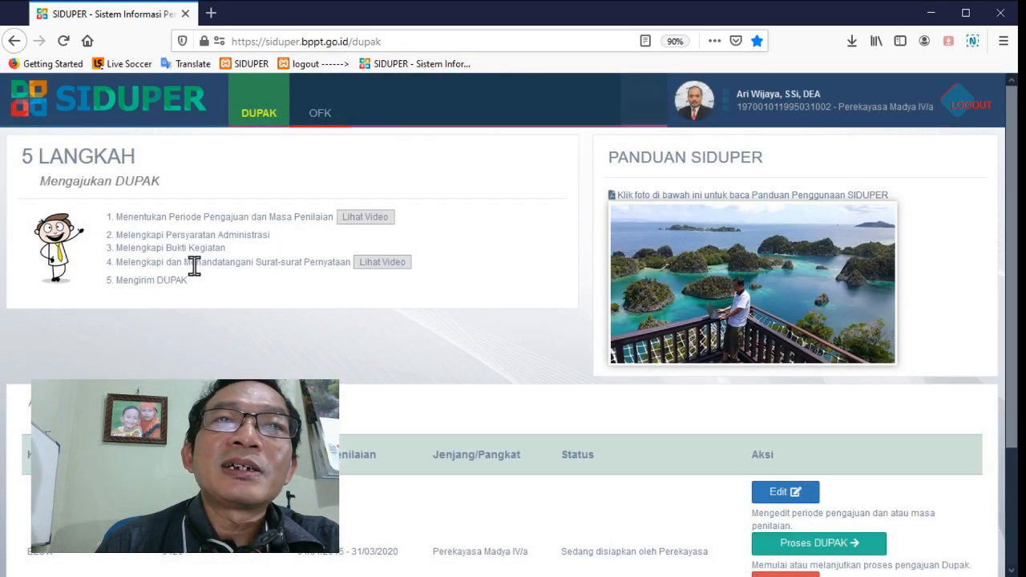
pyautogui.click(376, 265)
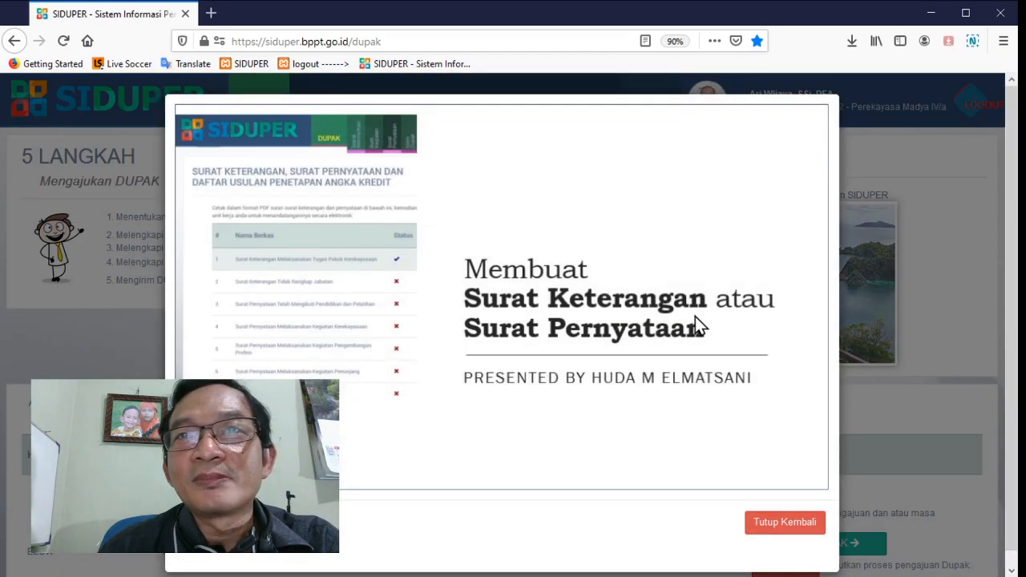
pyautogui.click(773, 524)
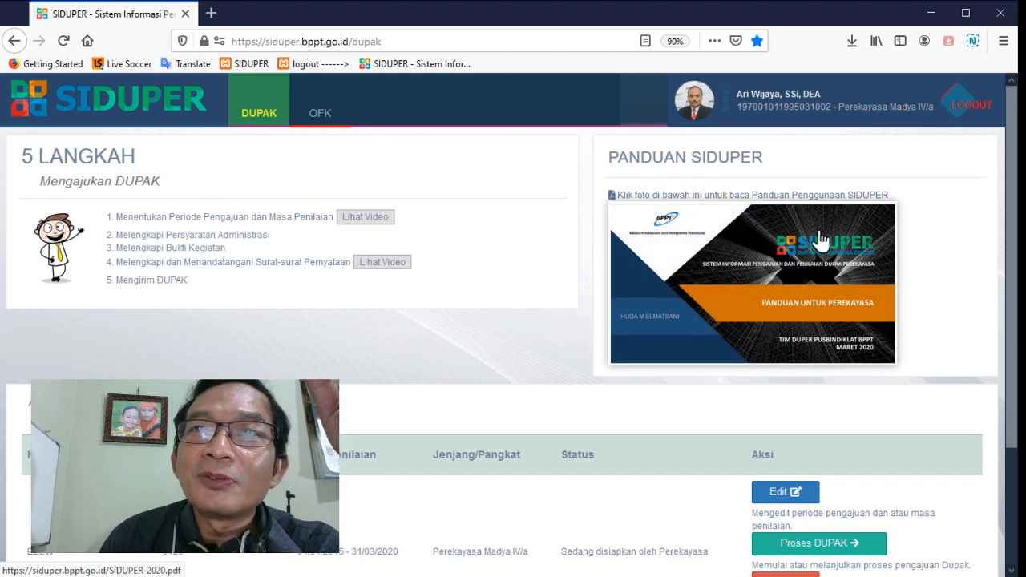
# Open the SIDUPER user guide PDF, browse through to the Pengajuan DUPAK page, and close the guide
pyautogui.click(794, 256)
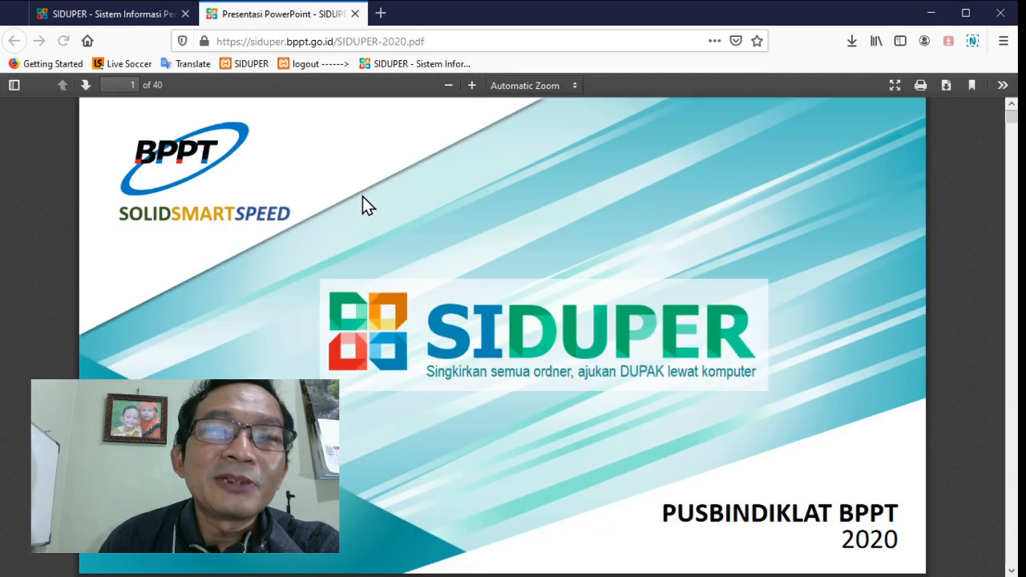
pyautogui.scroll(-10, 363, 196)
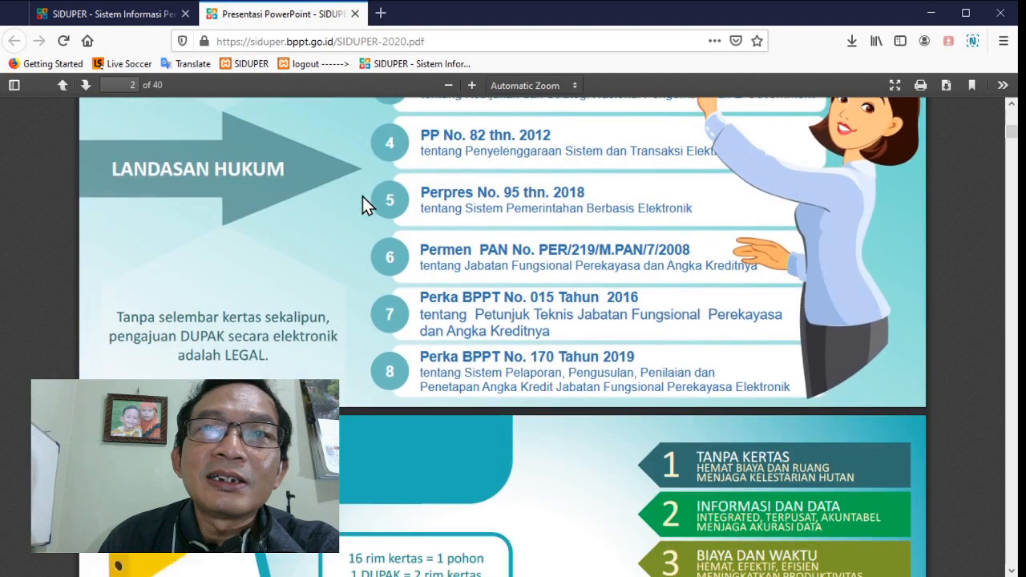
pyautogui.scroll(-15, 363, 205)
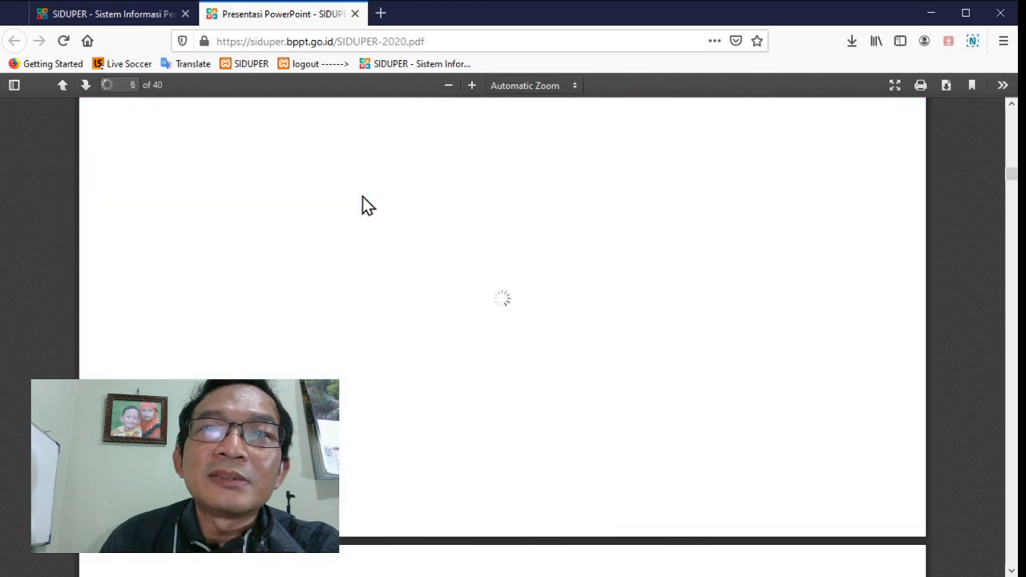
pyautogui.scroll(-6, 362, 205)
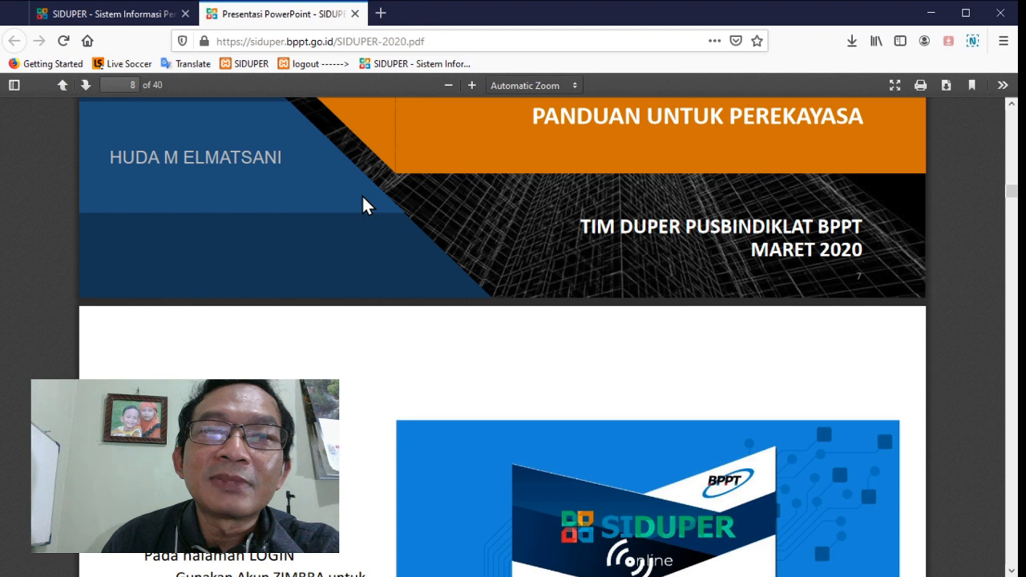
pyautogui.scroll(-8, 362, 205)
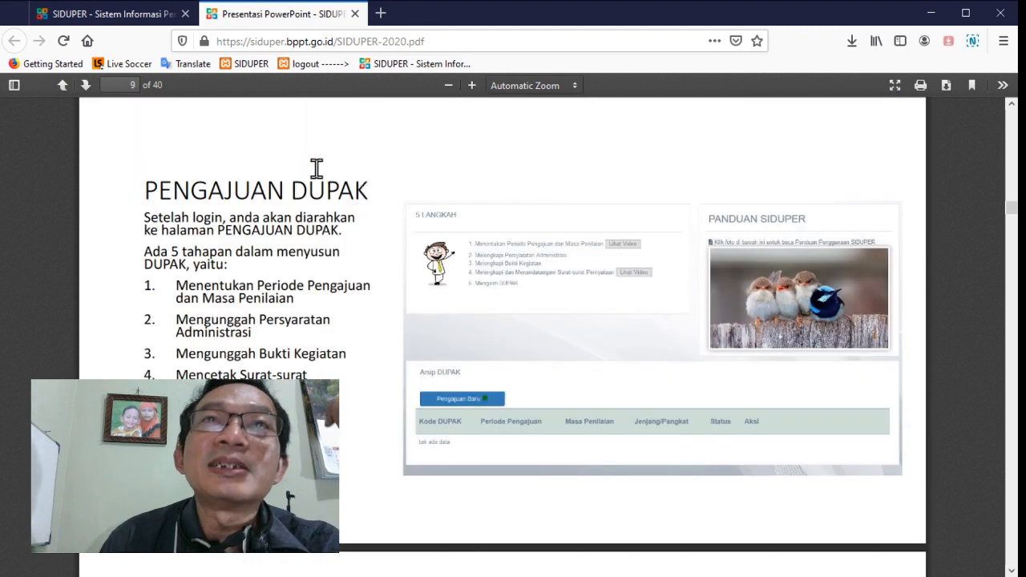
pyautogui.click(356, 13)
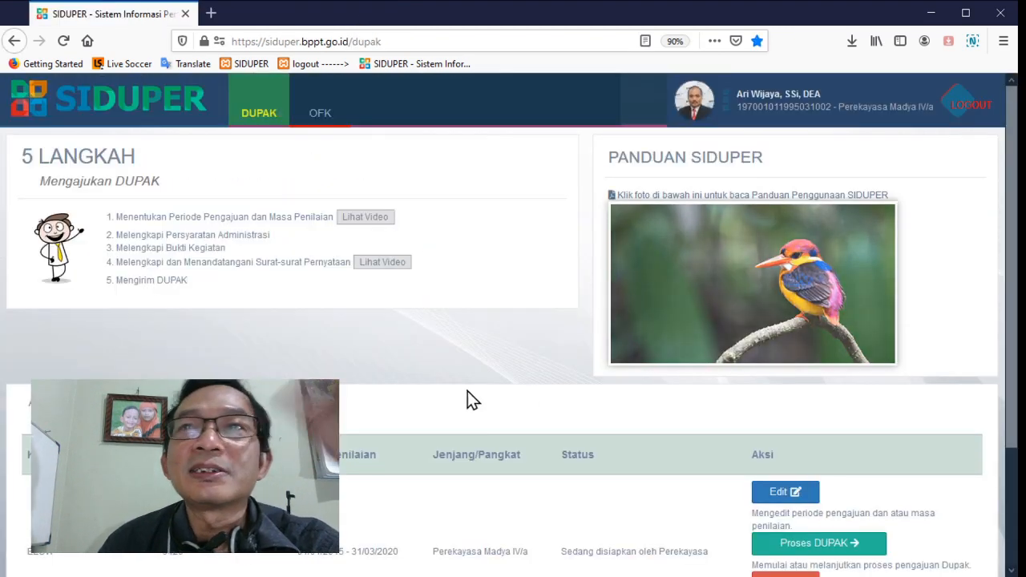
# Delete the existing DUPAK for period 04/2020 from the archive and confirm its removal
pyautogui.scroll(-3, 469, 397)
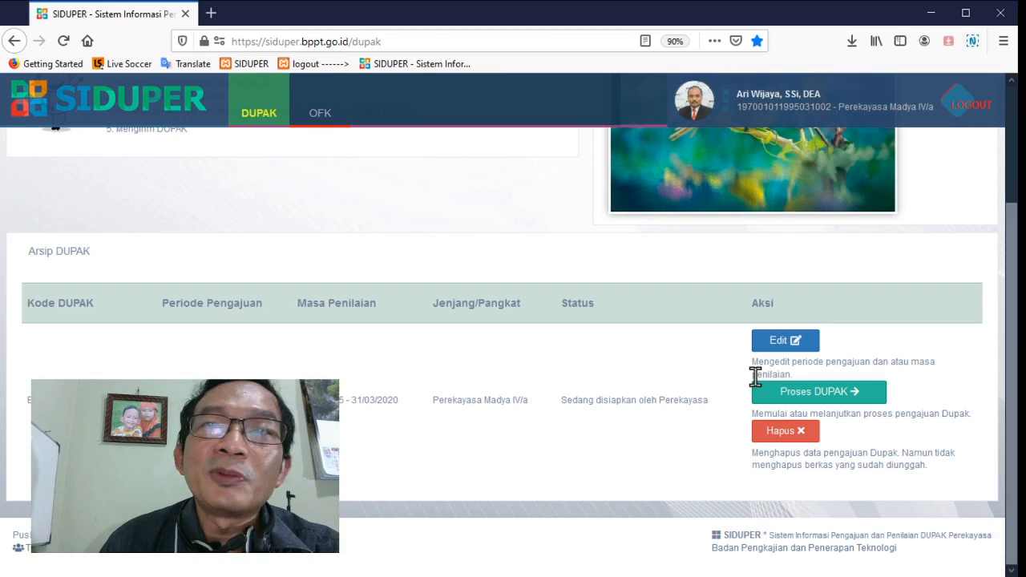
pyautogui.click(768, 437)
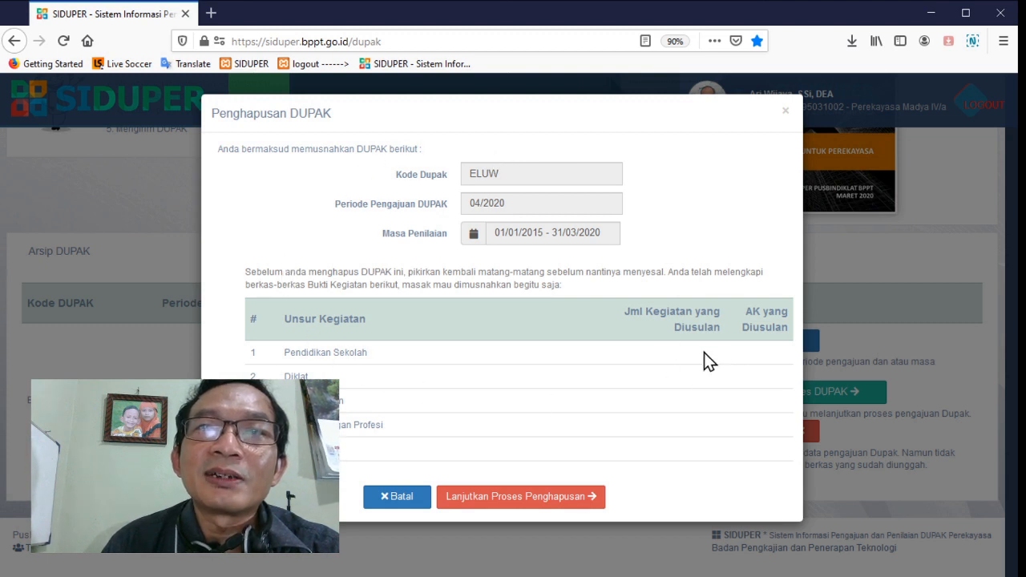
pyautogui.click(524, 498)
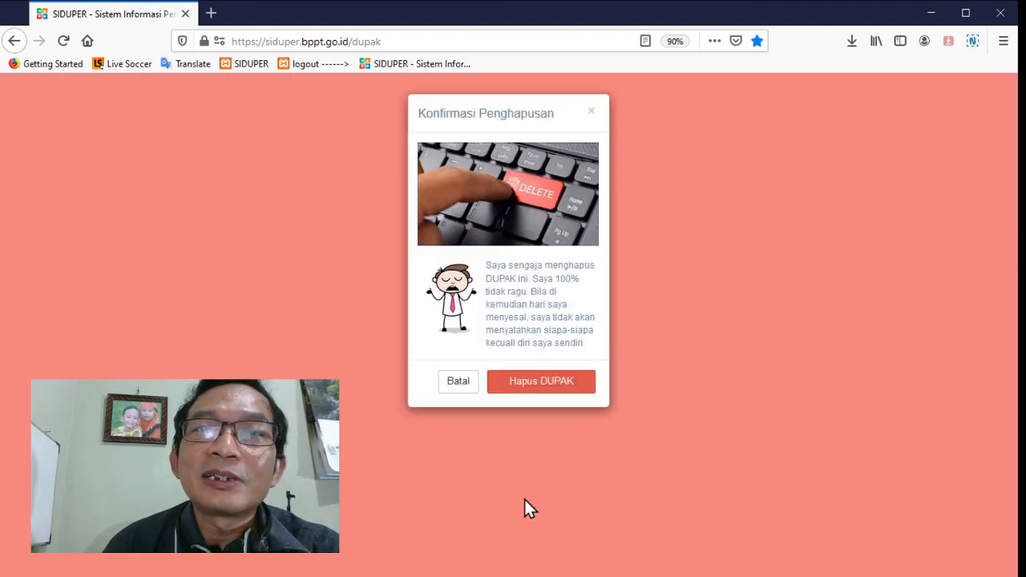
pyautogui.click(538, 383)
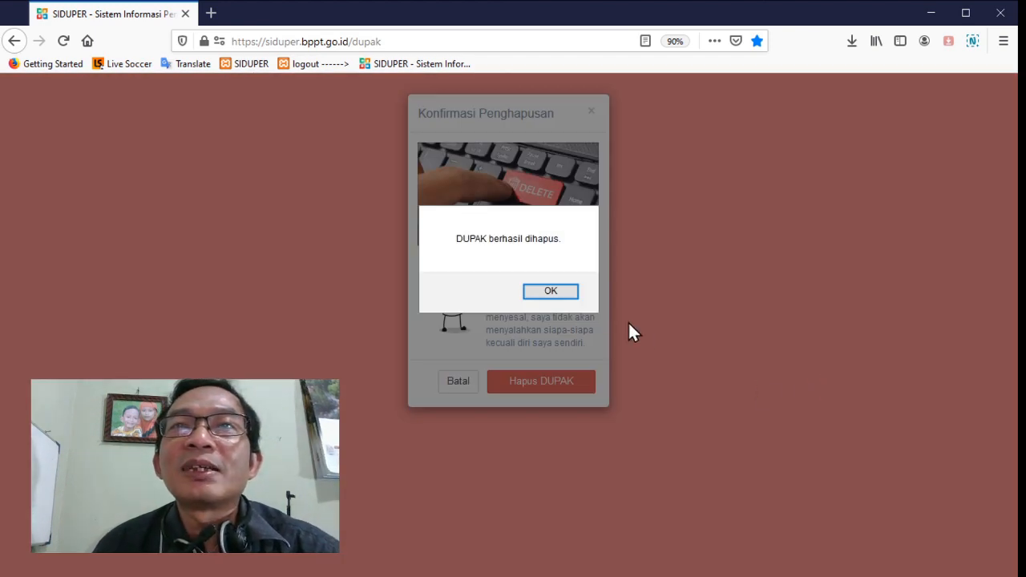
pyautogui.click(550, 292)
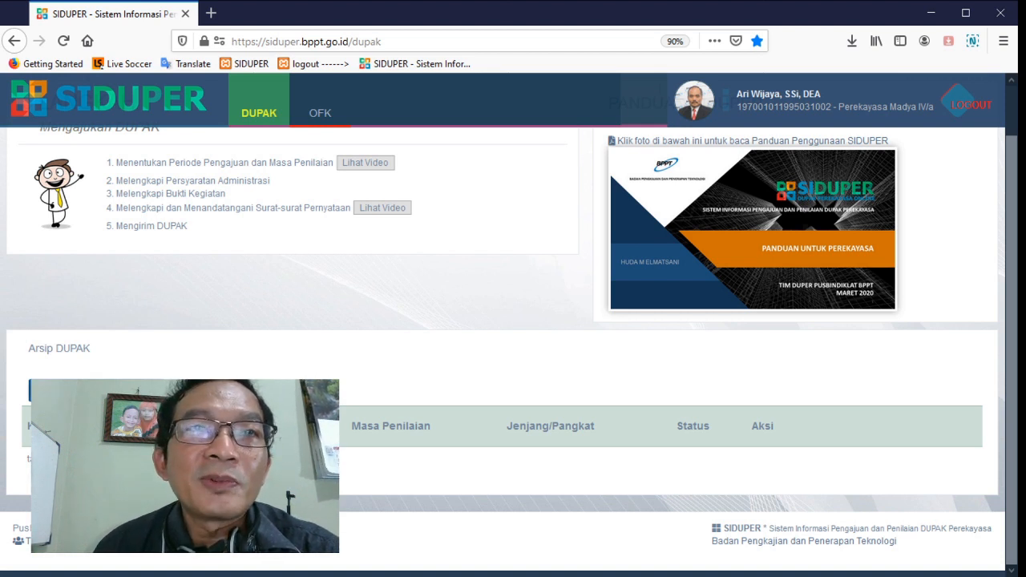
# Start a new DUPAK submission and choose 01/04/2020 as its Periode Pengajuan
pyautogui.press('F5')
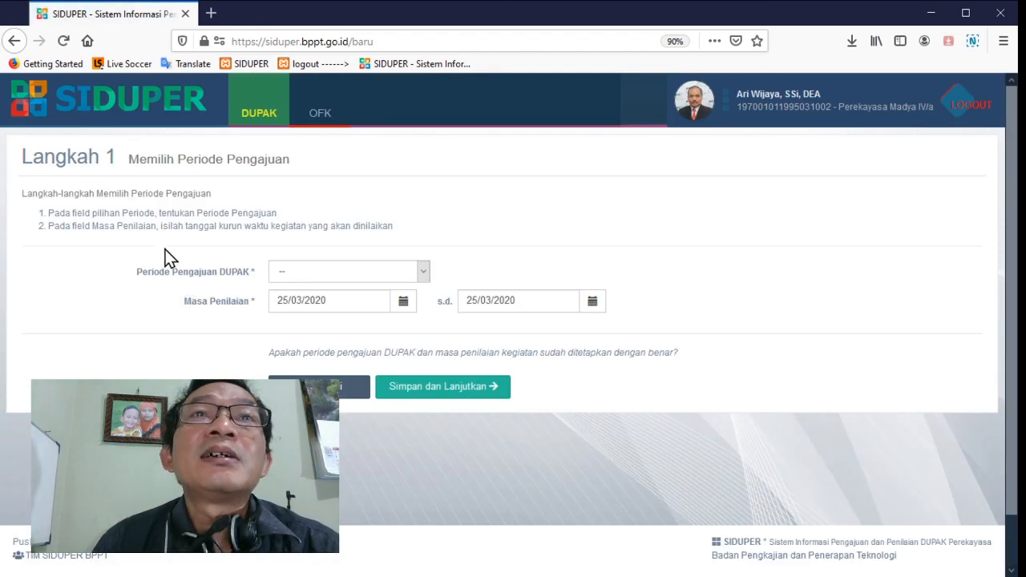
pyautogui.click(355, 269)
pyautogui.click(340, 306)
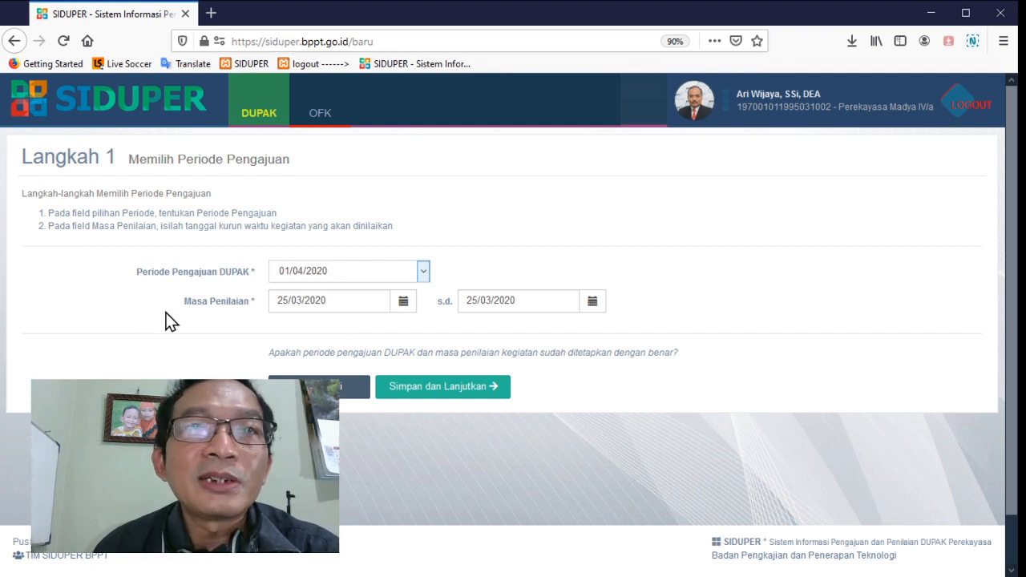
# Set the start date of the Masa Penilaian to 01/01/2015 and acknowledge the activity age notice
pyautogui.click(344, 303)
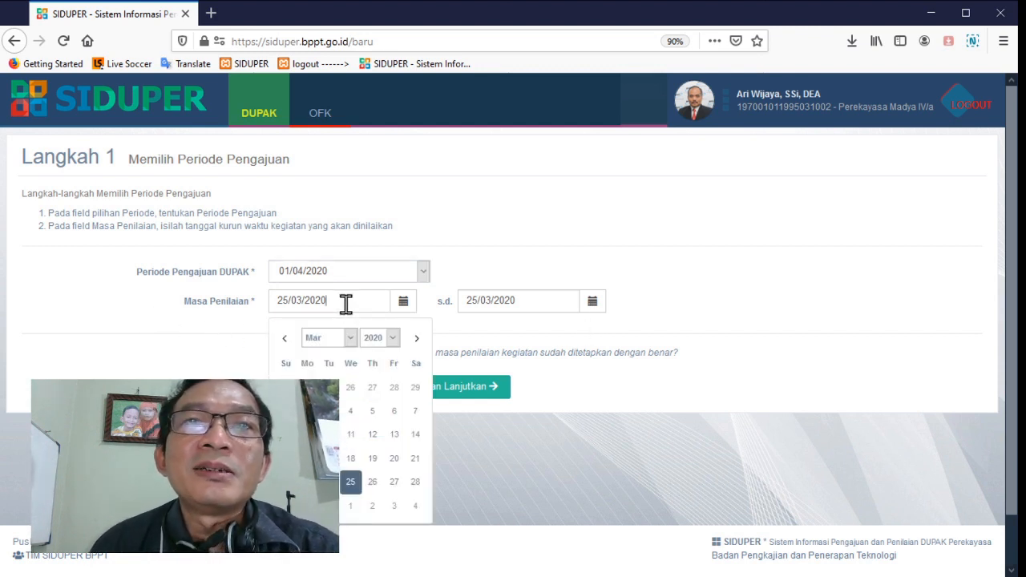
pyautogui.click(390, 340)
pyautogui.click(377, 257)
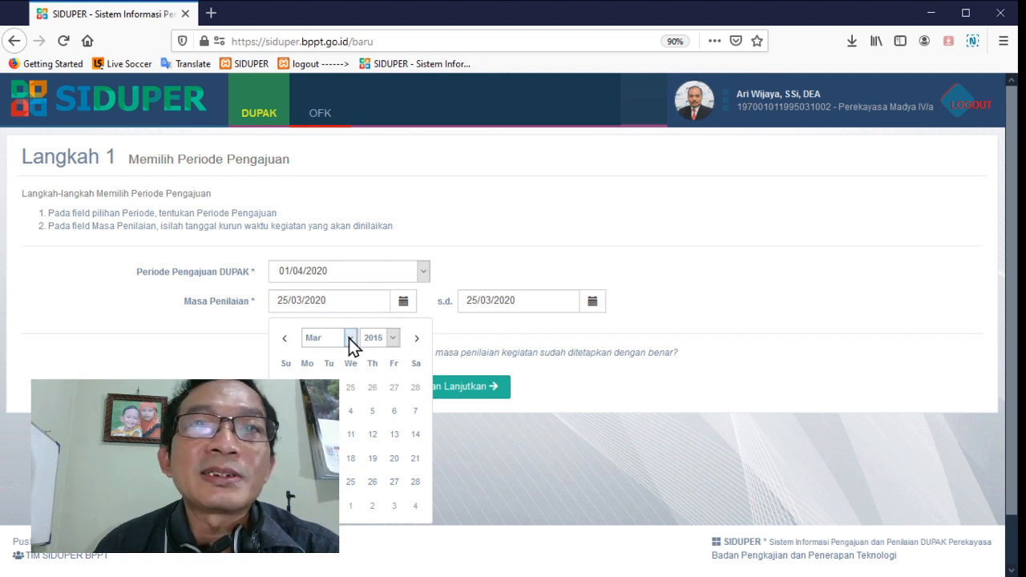
pyautogui.click(349, 338)
pyautogui.click(342, 361)
pyautogui.click(373, 388)
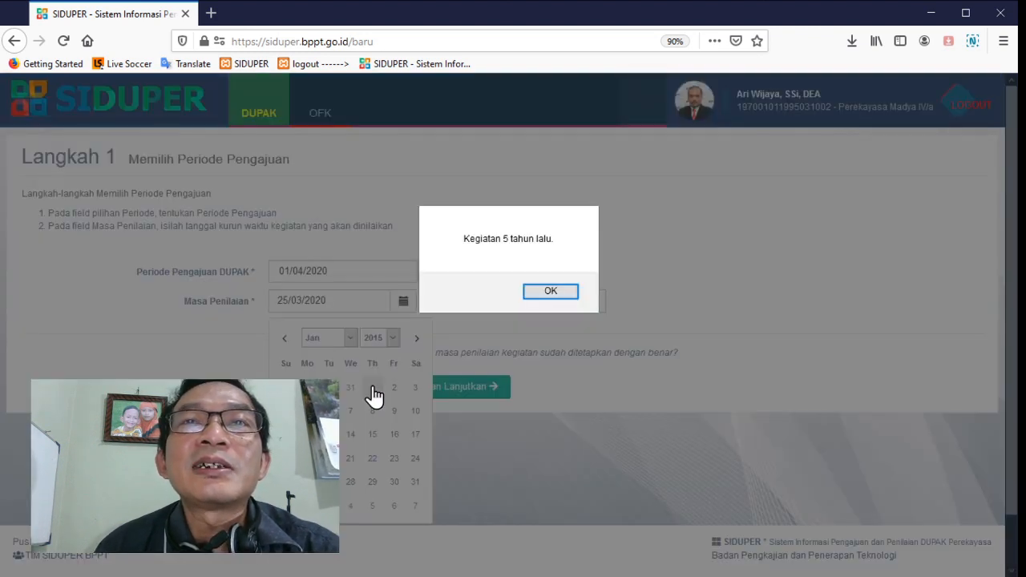
pyautogui.click(543, 293)
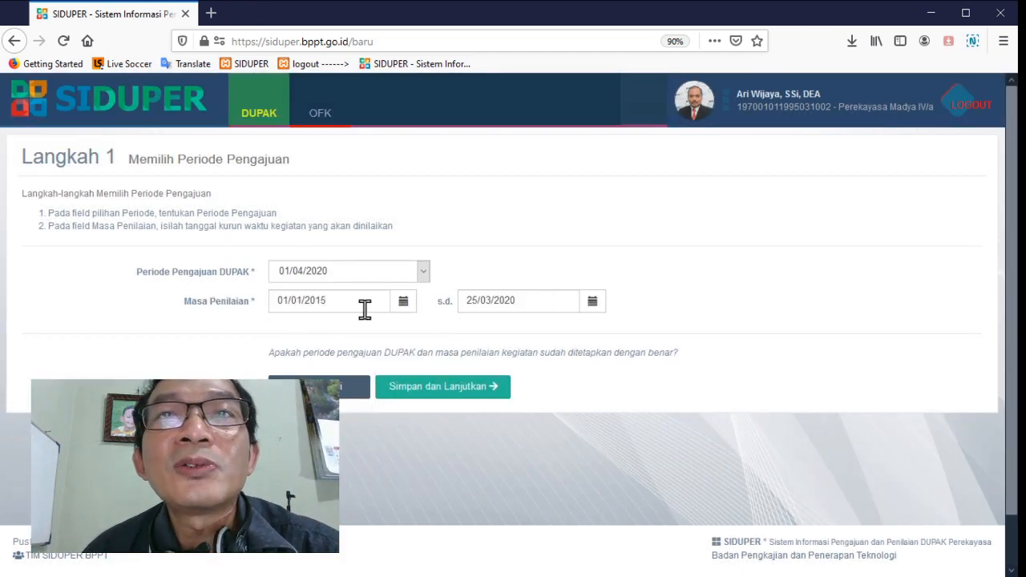
# Set the end date of the Masa Penilaian to 31/12/2019, and save the new DUPAK
pyautogui.click(518, 303)
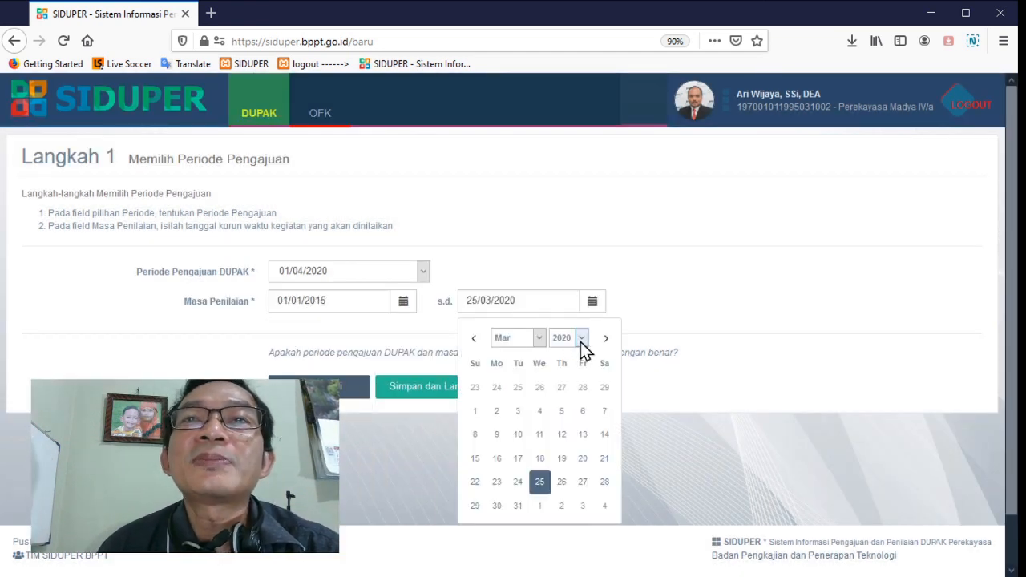
pyautogui.click(582, 340)
pyautogui.click(564, 303)
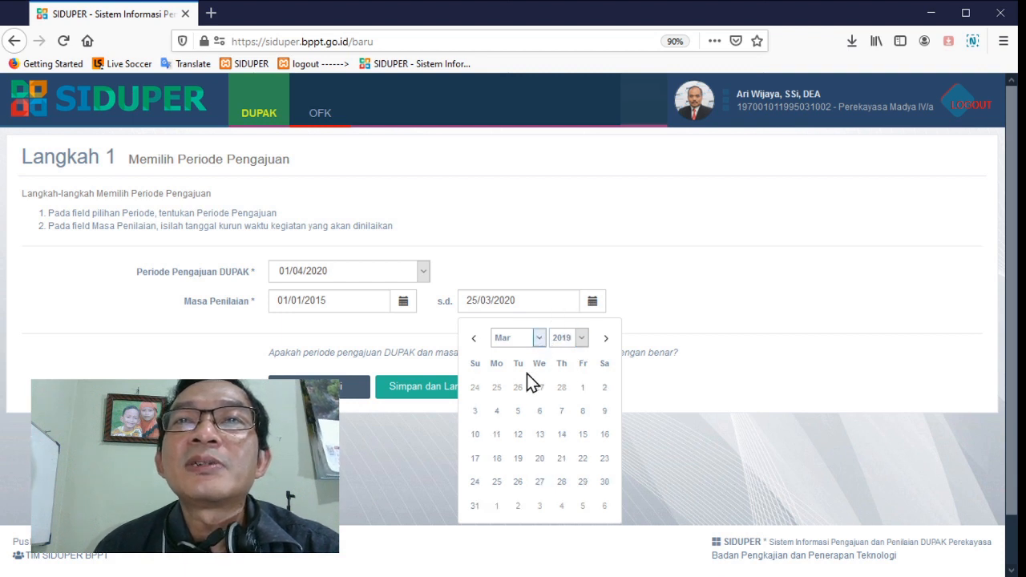
pyautogui.click(515, 508)
pyautogui.click(518, 506)
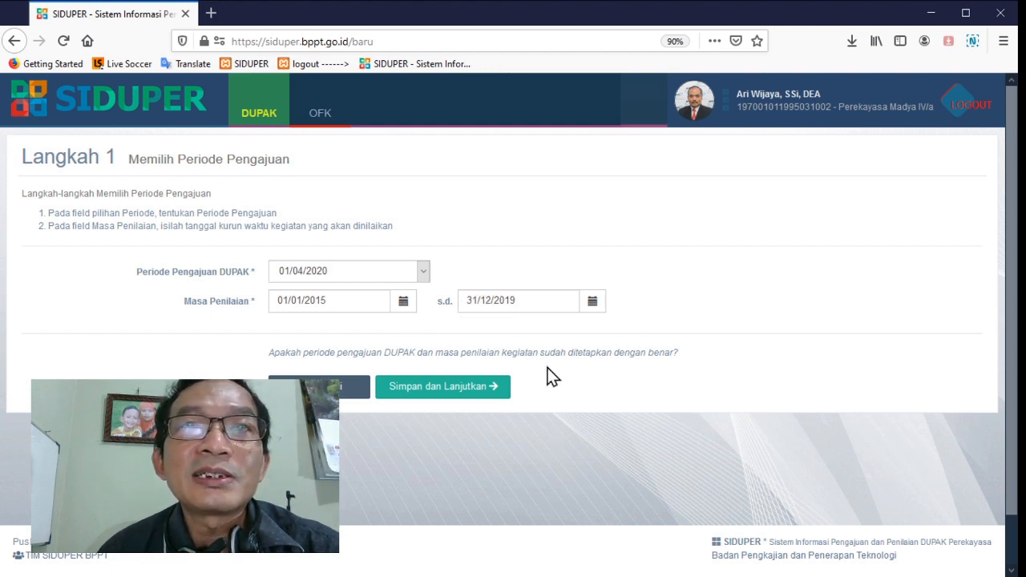
pyautogui.click(454, 387)
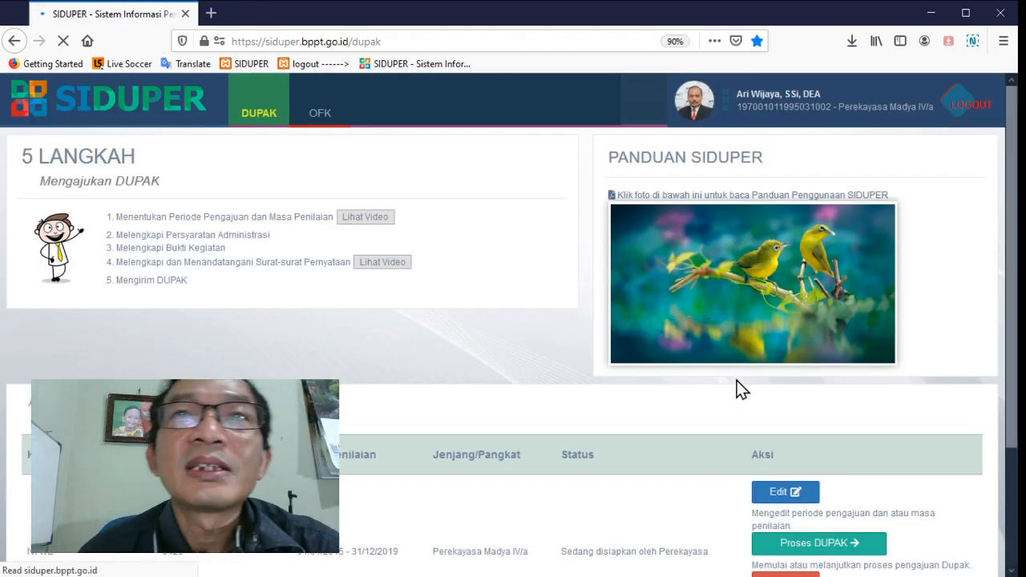
# Open the archived DUPAK for editing, check its submission period and assessment dates, and save it without changes
pyautogui.scroll(-2, 735, 380)
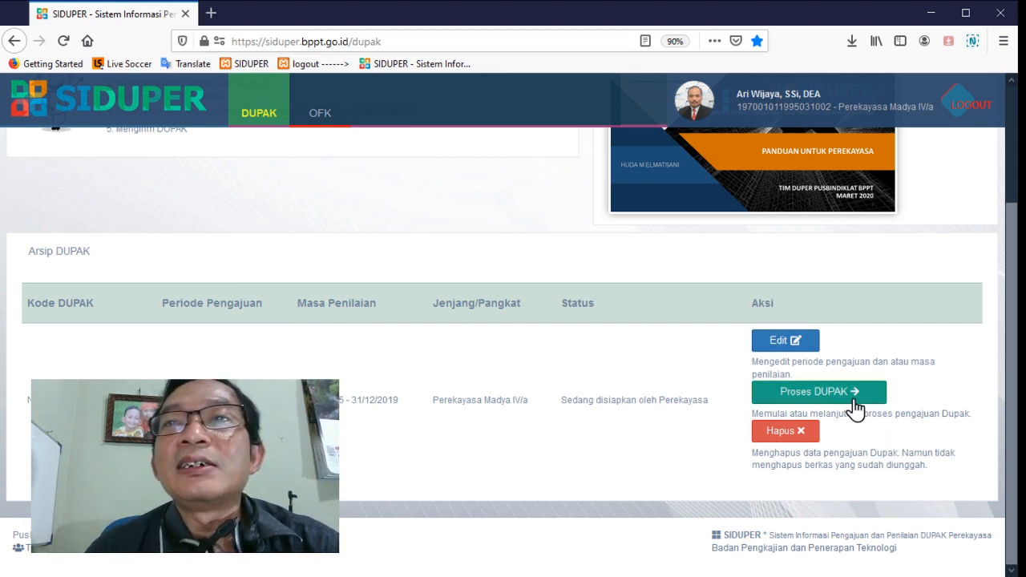
pyautogui.click(791, 345)
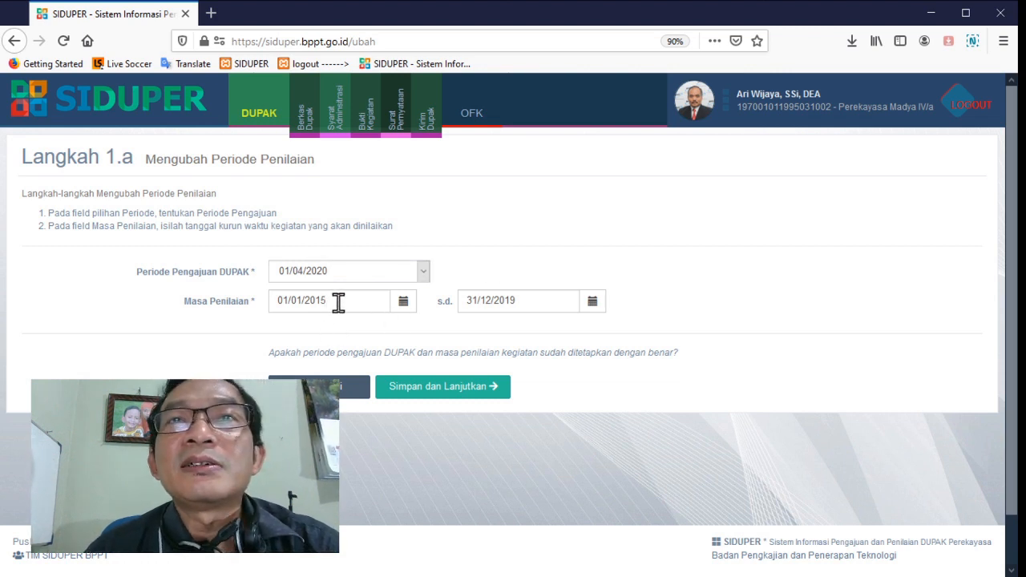
pyautogui.click(338, 302)
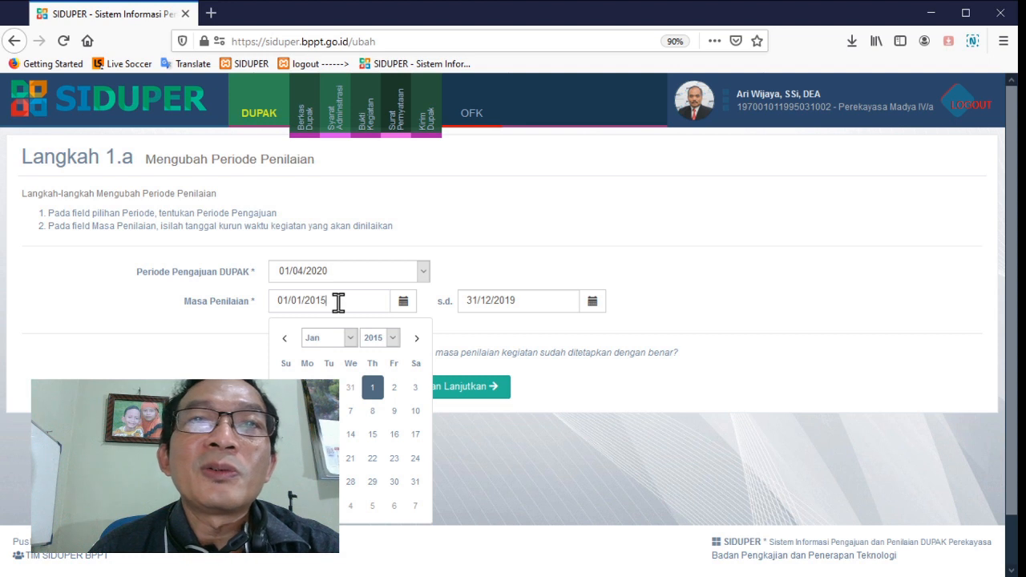
pyautogui.click(552, 275)
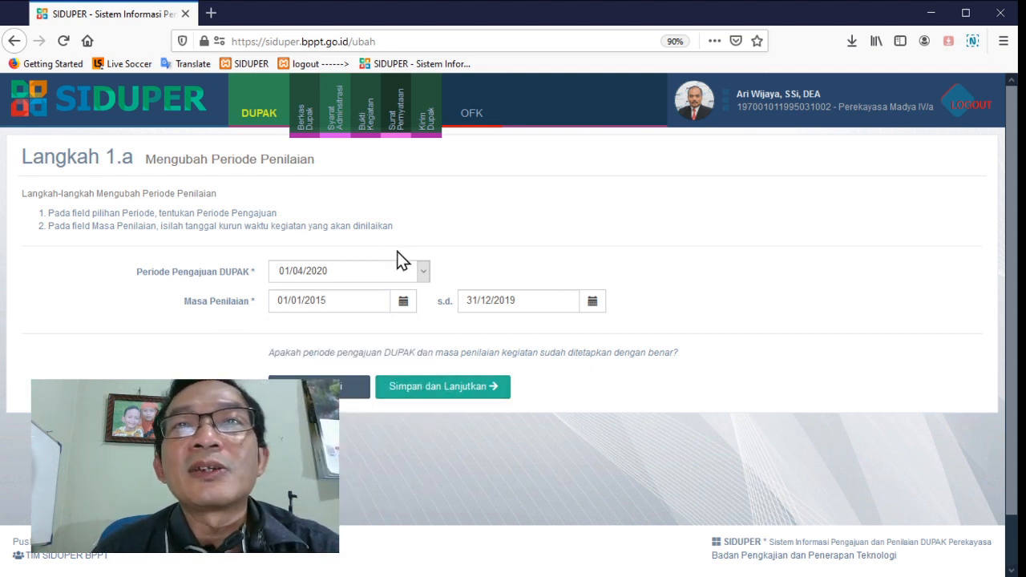
pyautogui.click(437, 391)
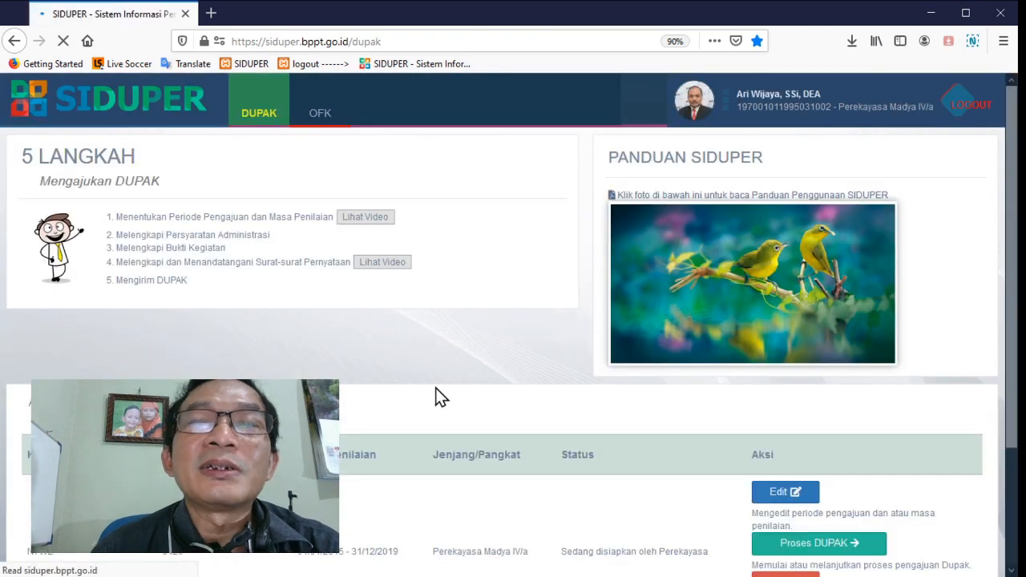
# Begin processing the DUPAK from the archive and open its Persyaratan Administrasi for completion
pyautogui.scroll(-3, 492, 396)
pyautogui.scroll(3, 493, 397)
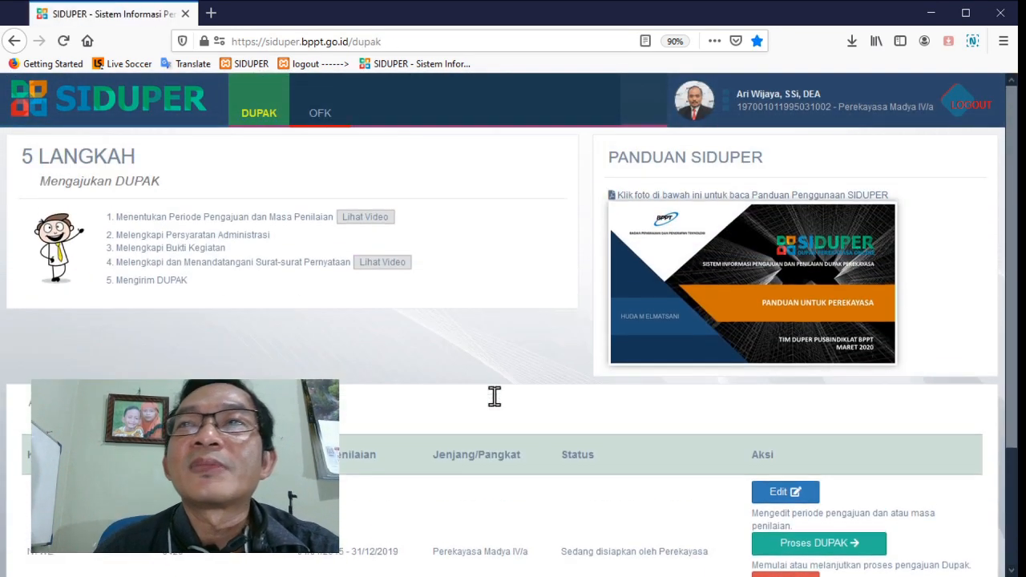
pyautogui.scroll(-3, 494, 398)
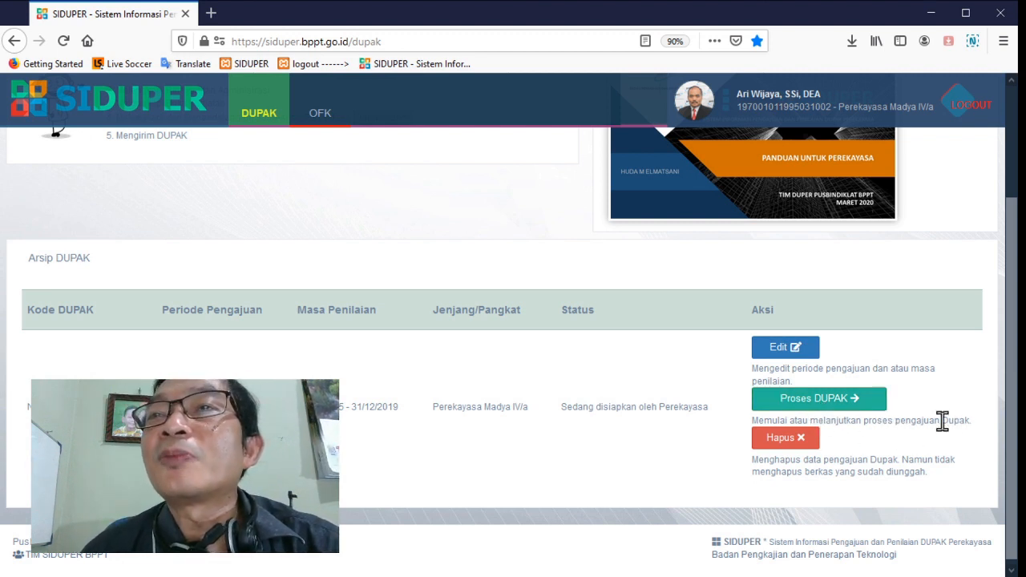
pyautogui.click(821, 406)
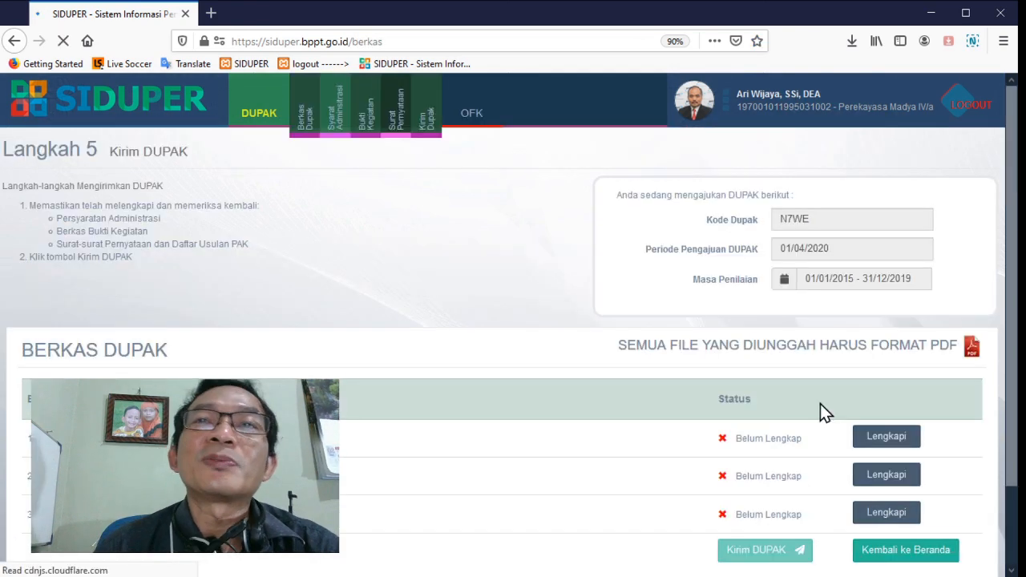
pyautogui.scroll(-2, 340, 255)
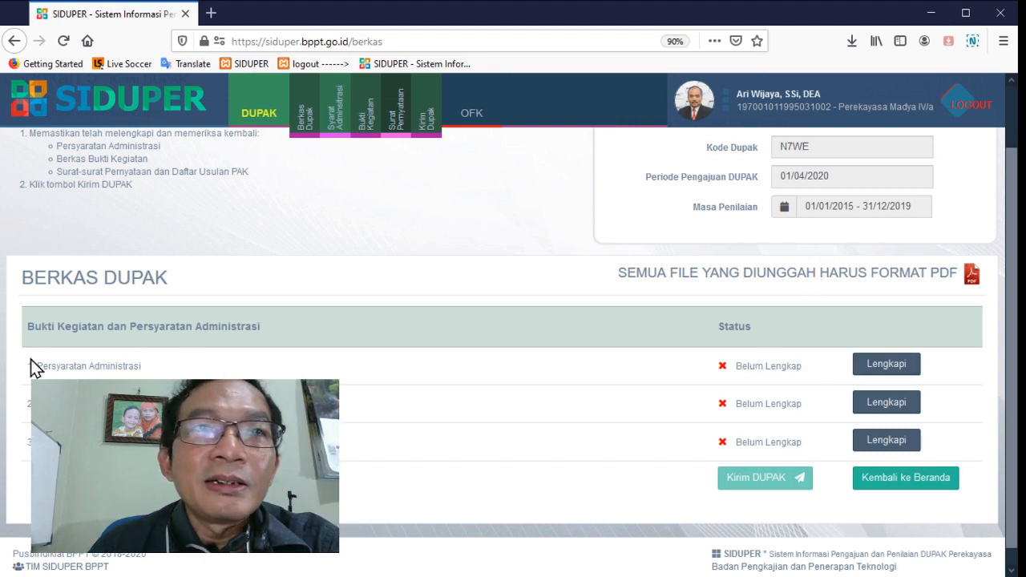
pyautogui.click(880, 367)
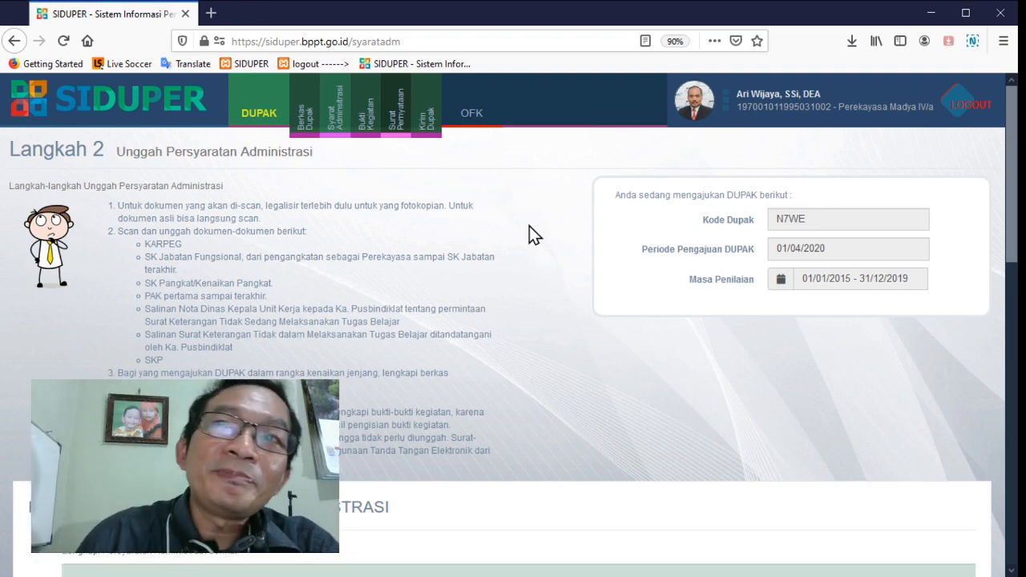
# Look through the ten administrative requirements and open the Salinan Kartu Pegawai (KARPEG) entry for completion
pyautogui.scroll(-5, 530, 228)
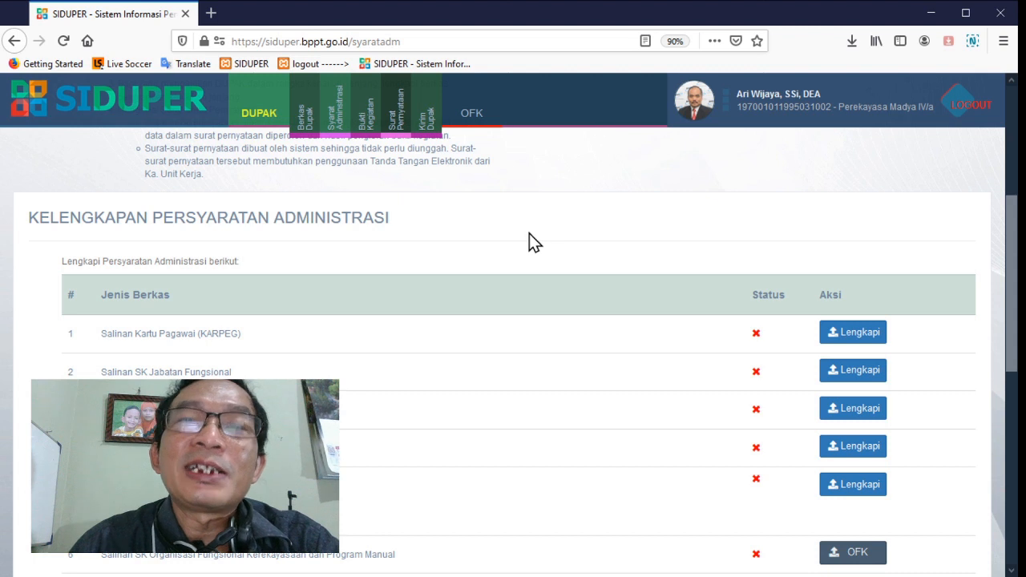
pyautogui.scroll(-2, 529, 235)
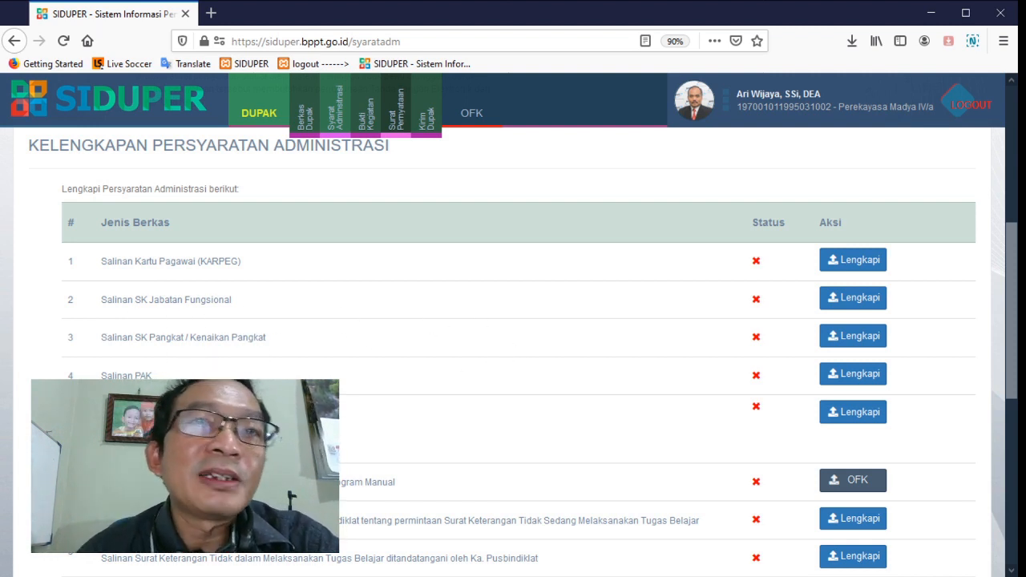
pyautogui.scroll(-2, 151, 347)
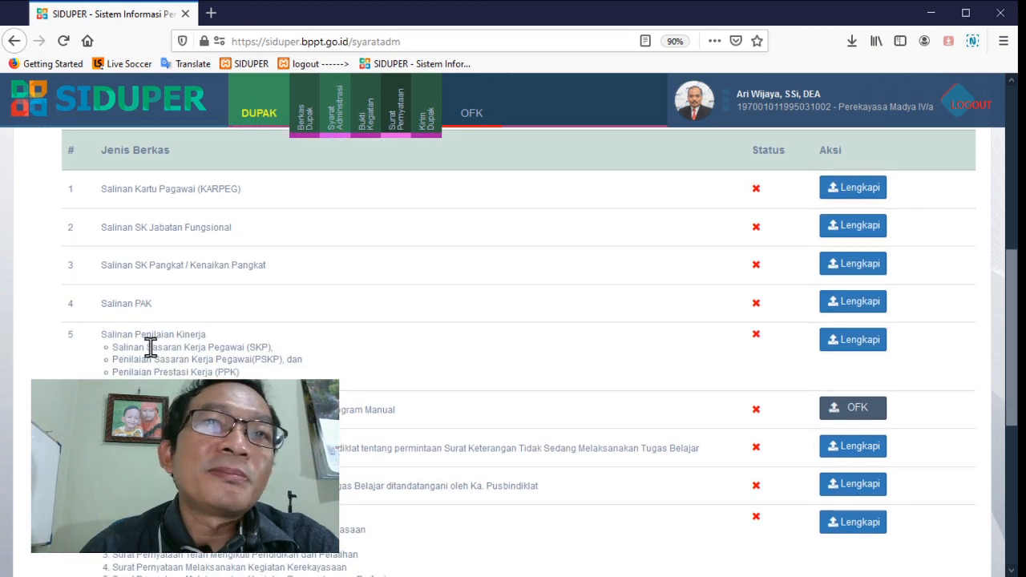
pyautogui.scroll(-2, 403, 361)
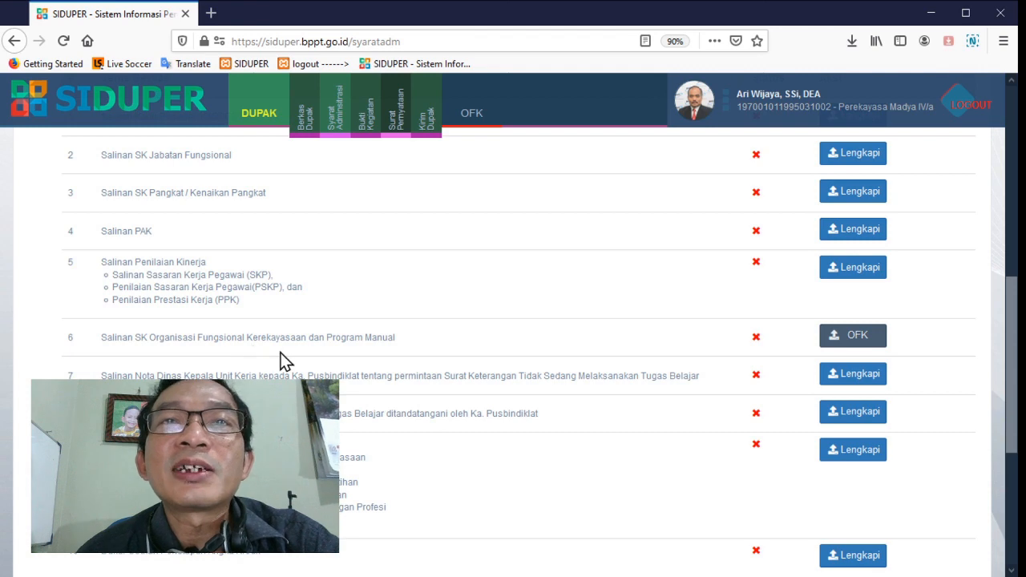
pyautogui.scroll(-5, 214, 363)
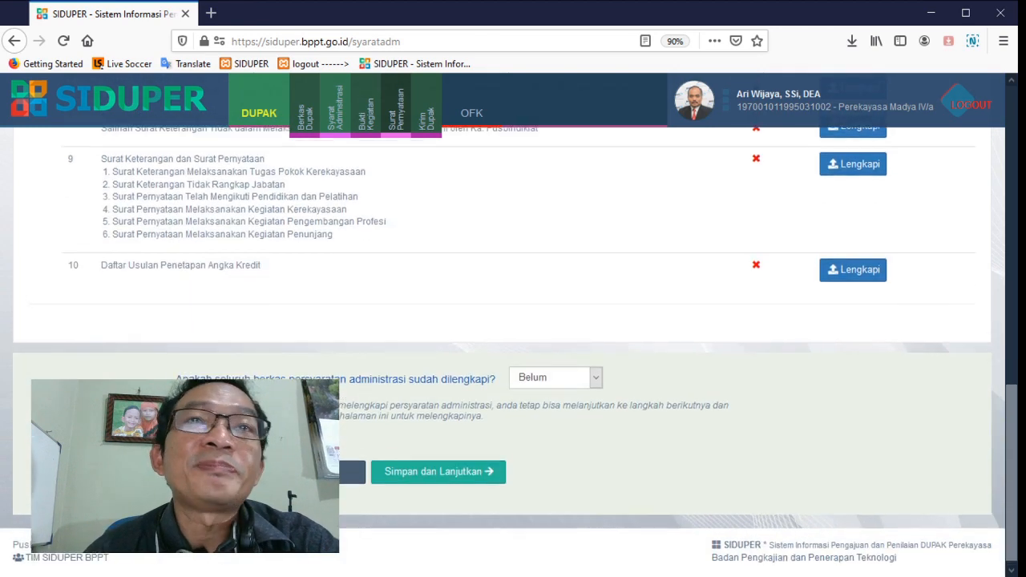
pyautogui.scroll(15, 230, 377)
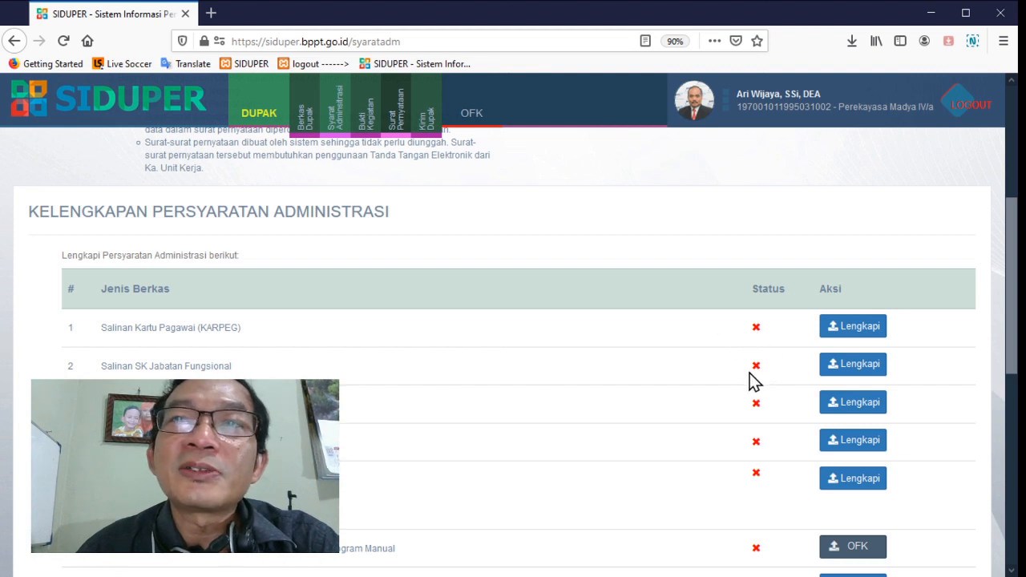
pyautogui.click(862, 328)
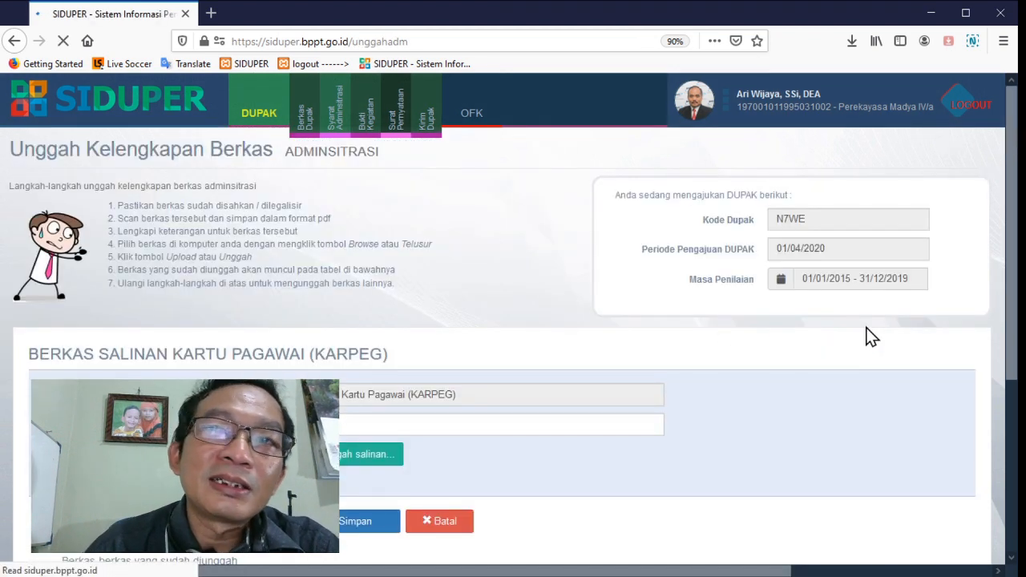
# View the already uploaded KARPEG copy through to its end and close the preview
pyautogui.scroll(-3, 716, 390)
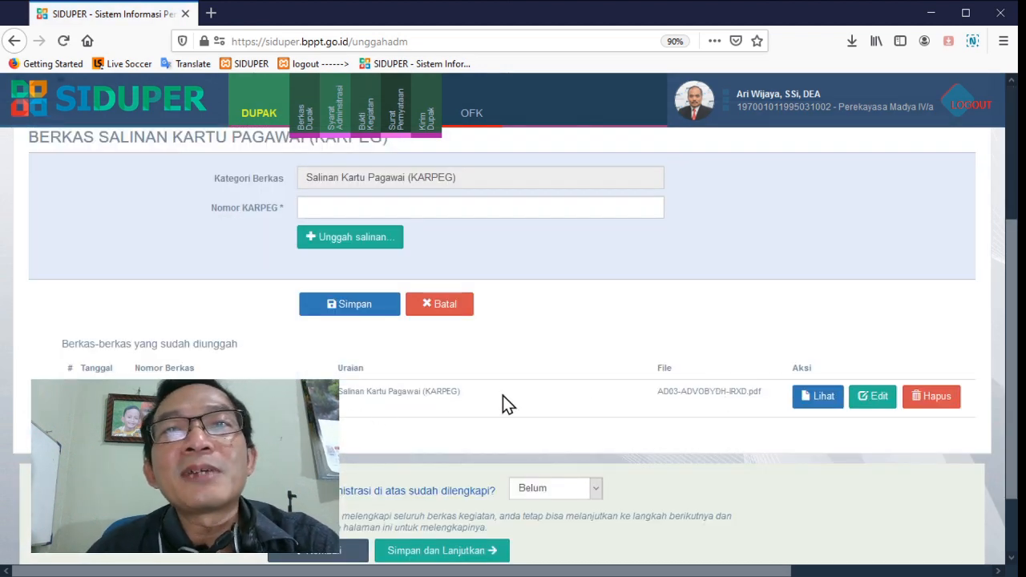
pyautogui.click(814, 395)
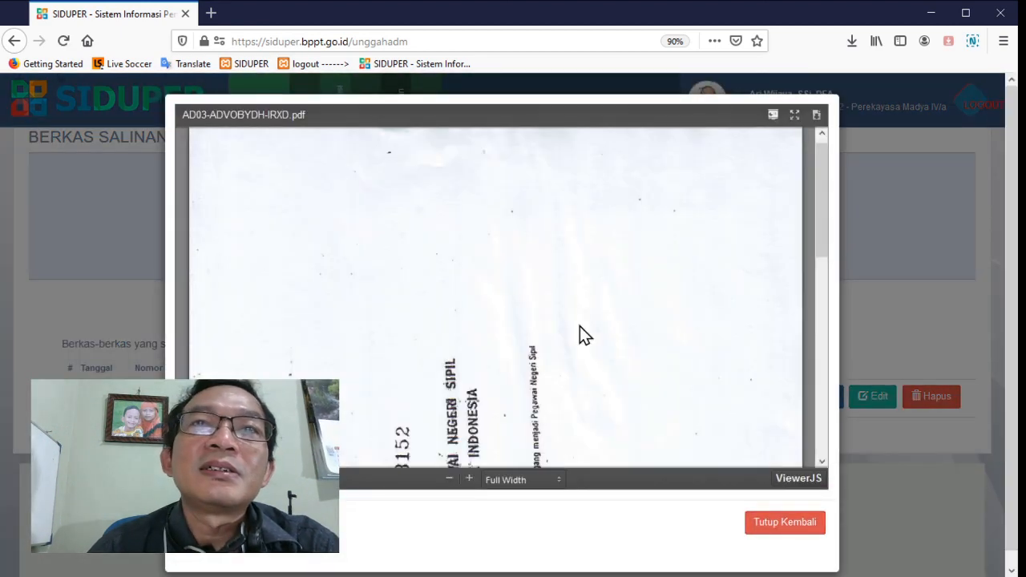
pyautogui.scroll(-5, 580, 327)
pyautogui.scroll(-2, 580, 326)
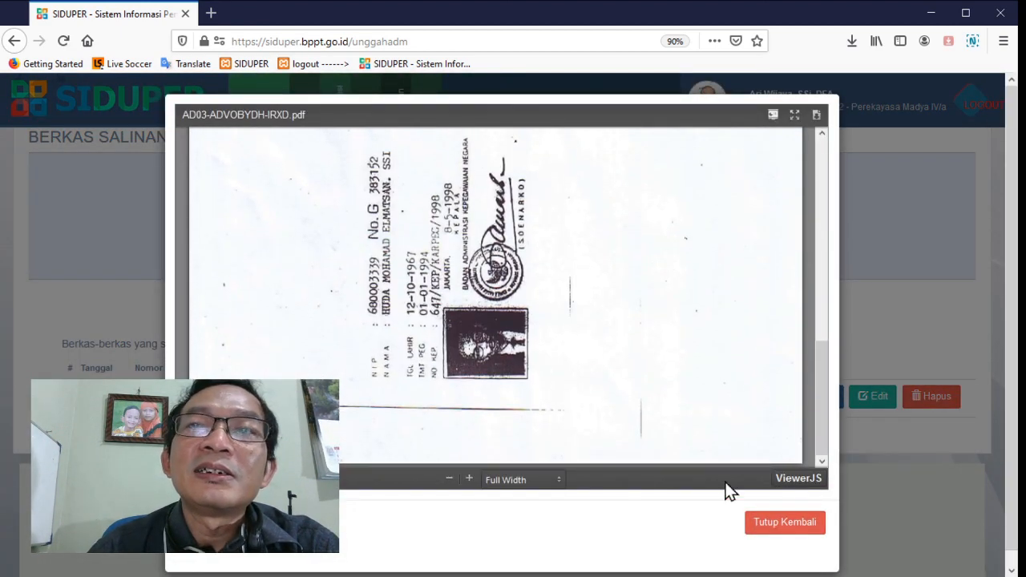
pyautogui.click(761, 525)
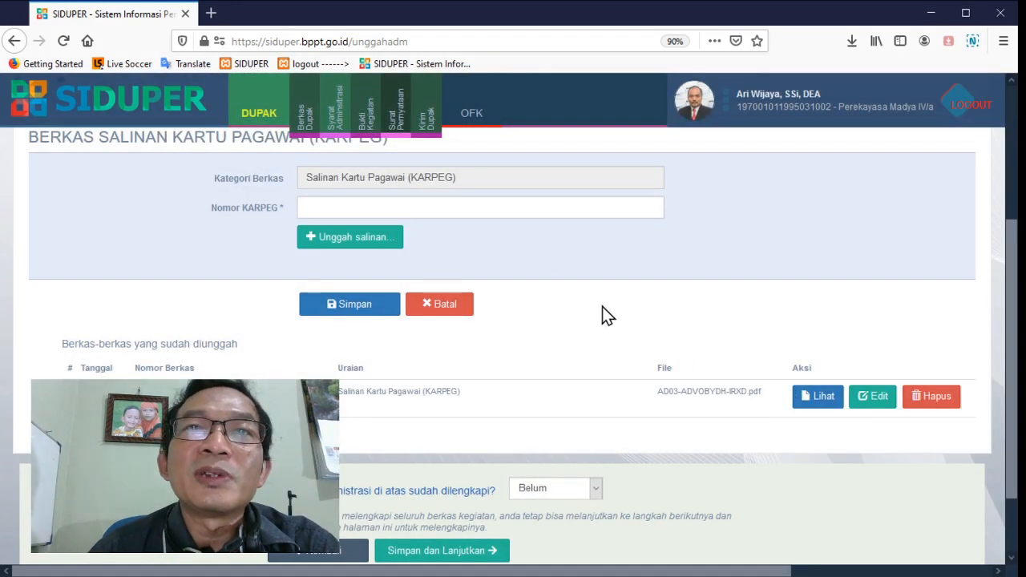
# Mark the KARPEG requirement as completed (Sudah), then save and continue
pyautogui.scroll(2, 602, 306)
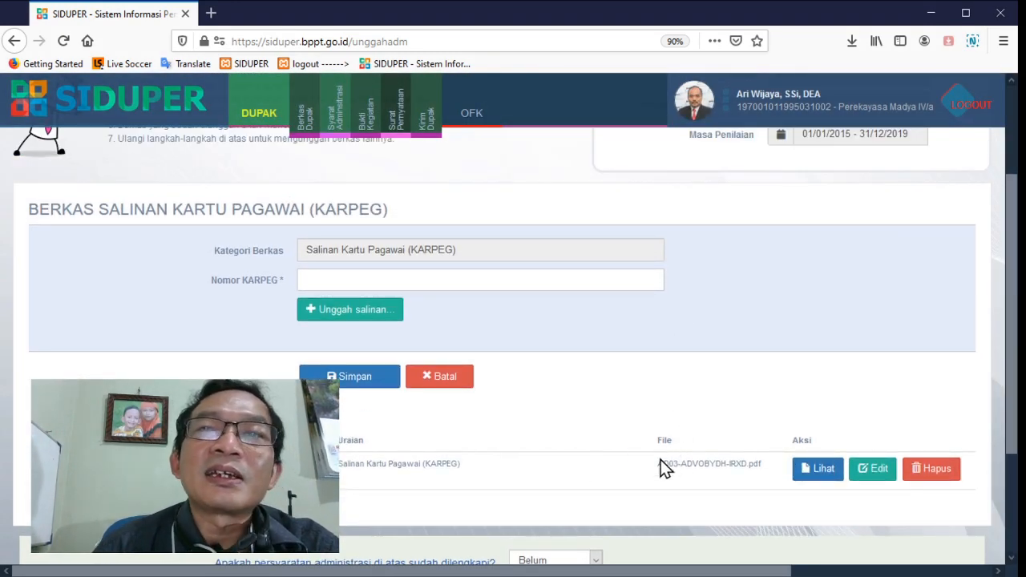
pyautogui.scroll(-2, 637, 458)
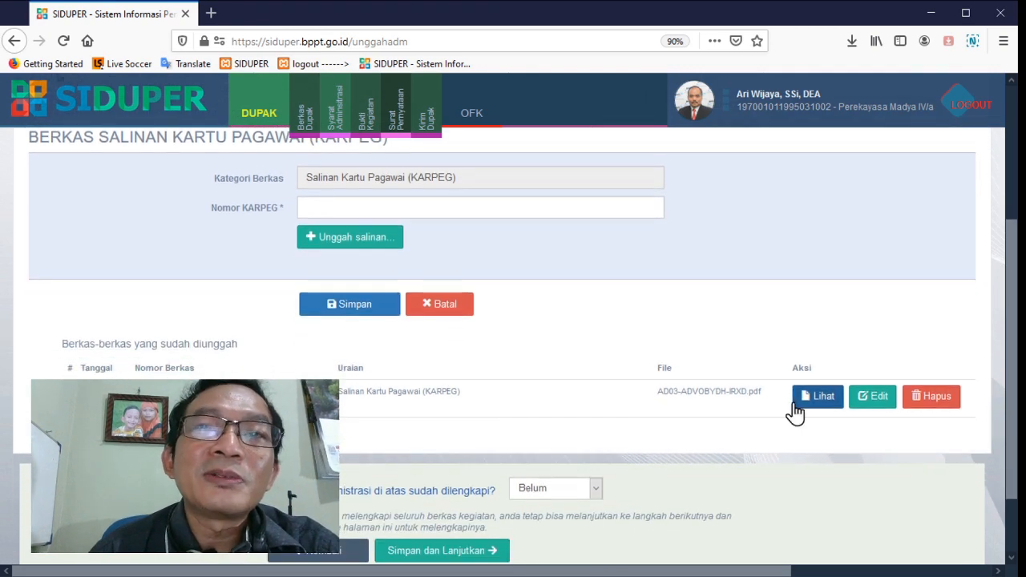
pyautogui.scroll(-2, 716, 426)
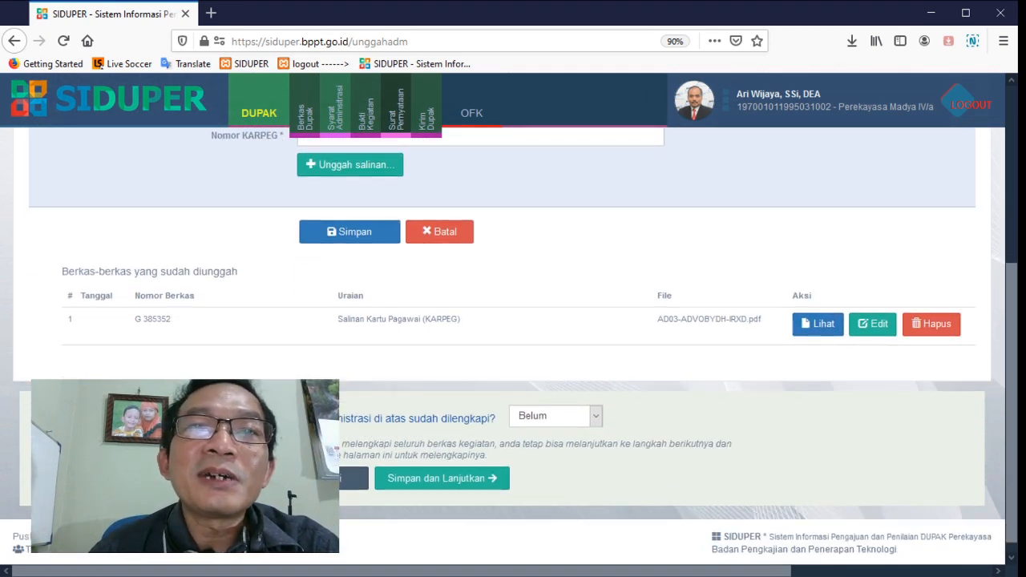
pyautogui.click(550, 425)
pyautogui.click(554, 447)
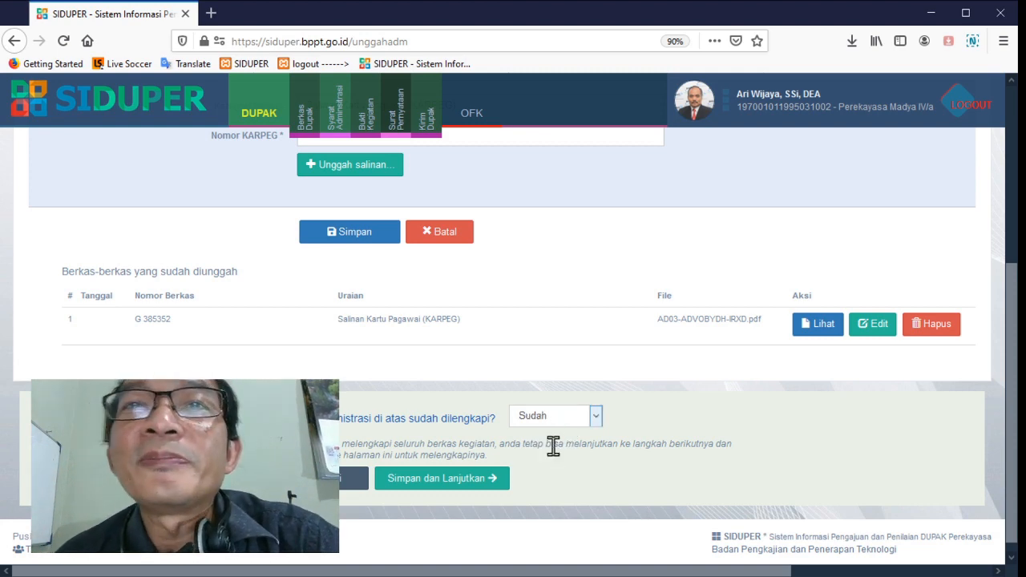
pyautogui.click(437, 486)
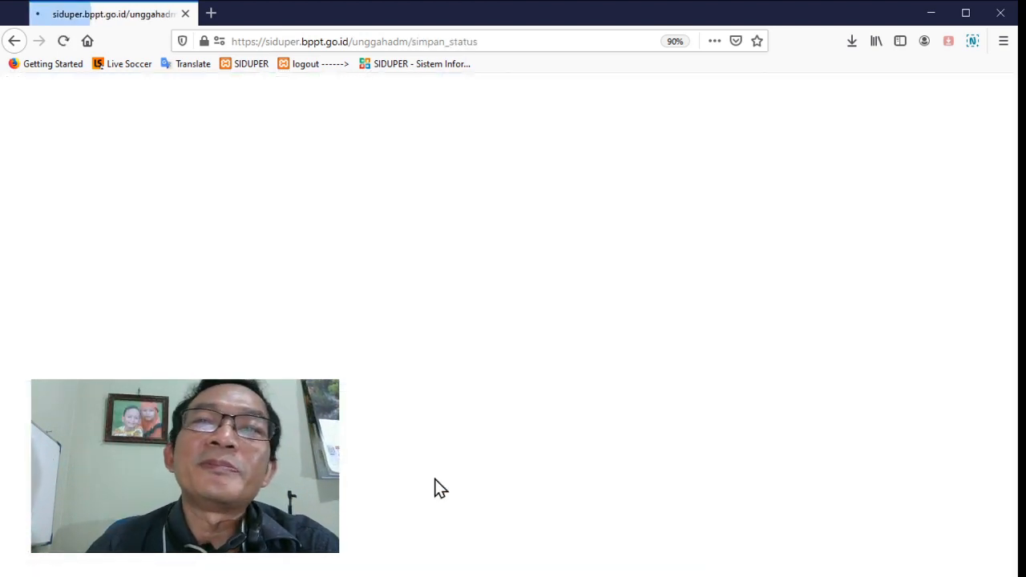
# View the KARPEG copy from the administrative requirements list and close the preview
pyautogui.scroll(-4, 438, 486)
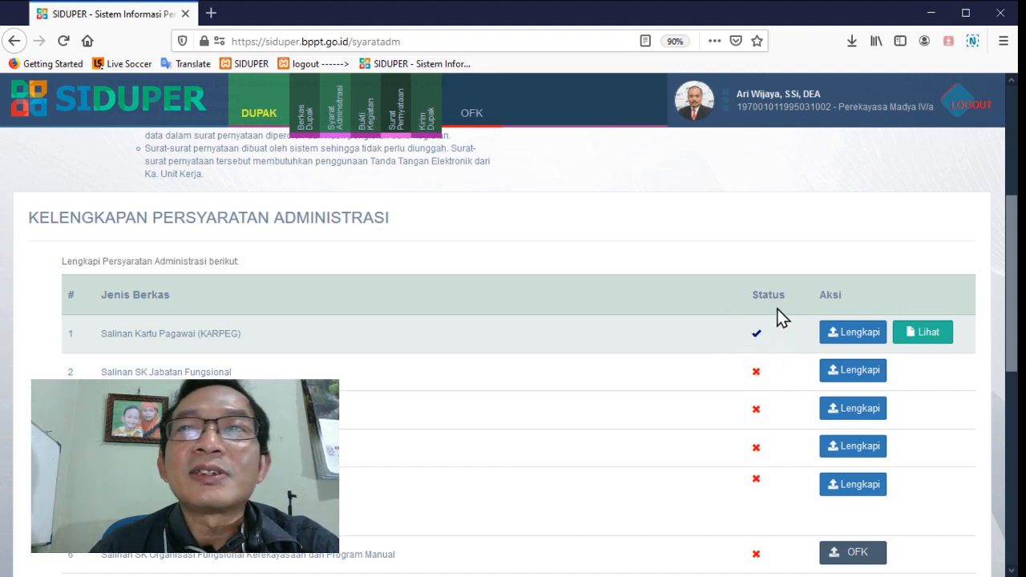
pyautogui.click(935, 332)
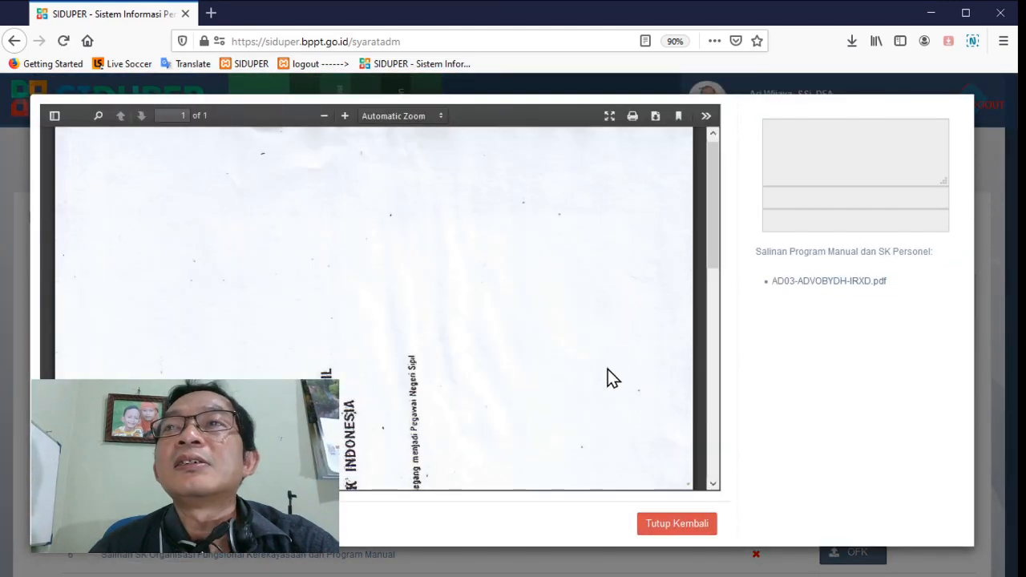
pyautogui.scroll(-3, 607, 415)
pyautogui.click(702, 525)
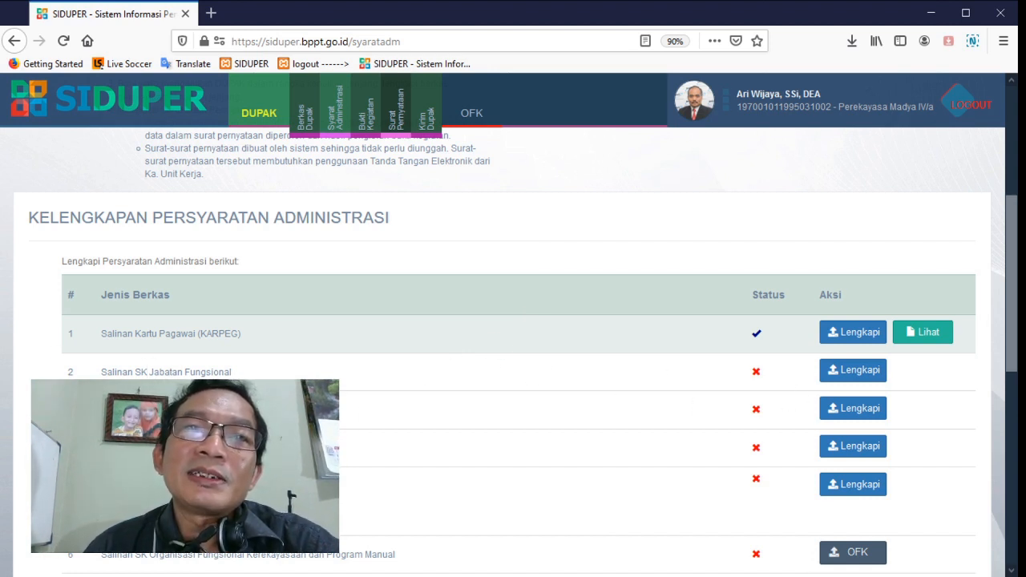
# Open the Salinan SK Jabatan Fungsional requirement, mark it as completed (Sudah), and save and continue
pyautogui.click(877, 382)
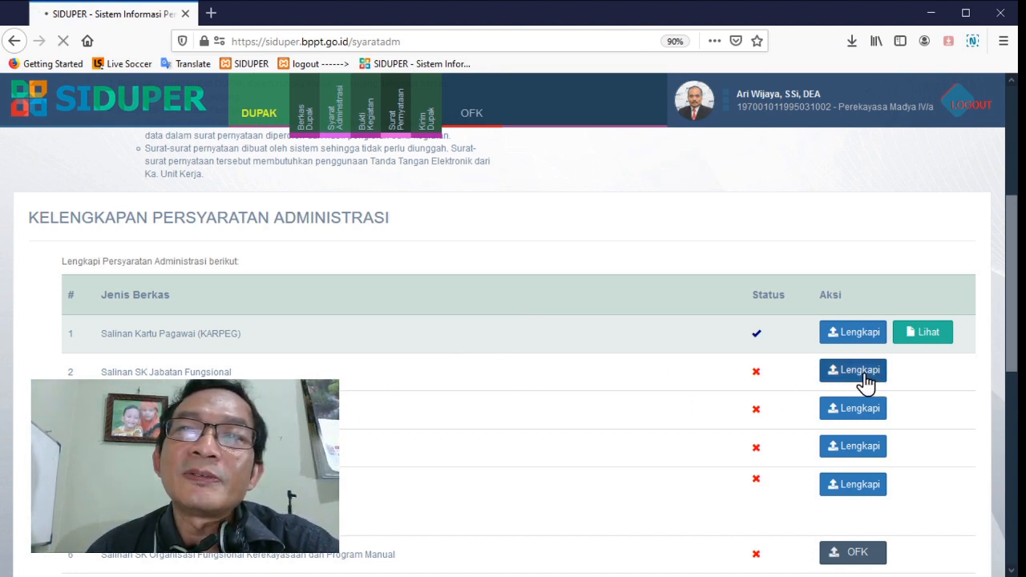
pyautogui.scroll(-5, 866, 384)
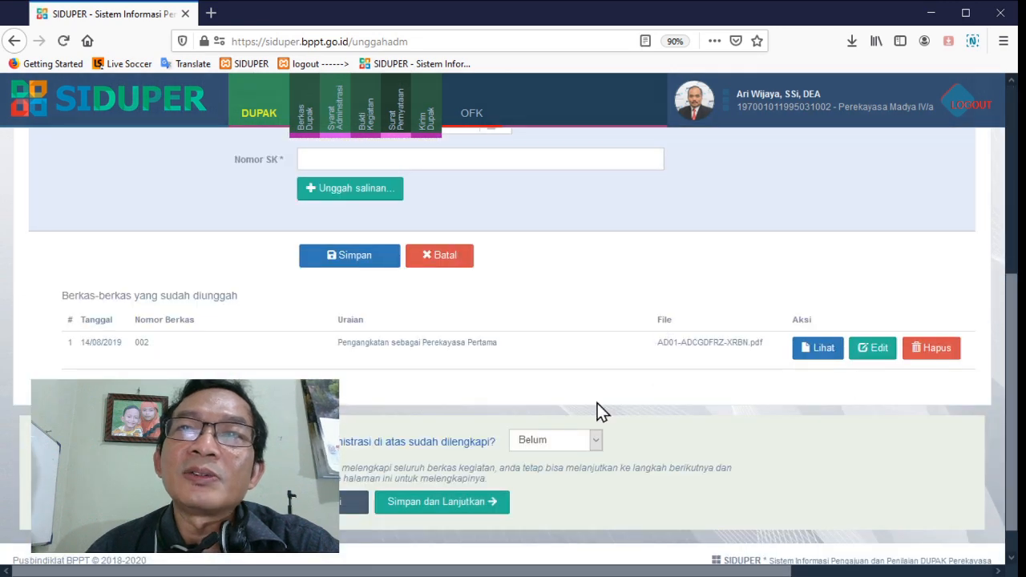
pyautogui.click(568, 443)
pyautogui.click(554, 479)
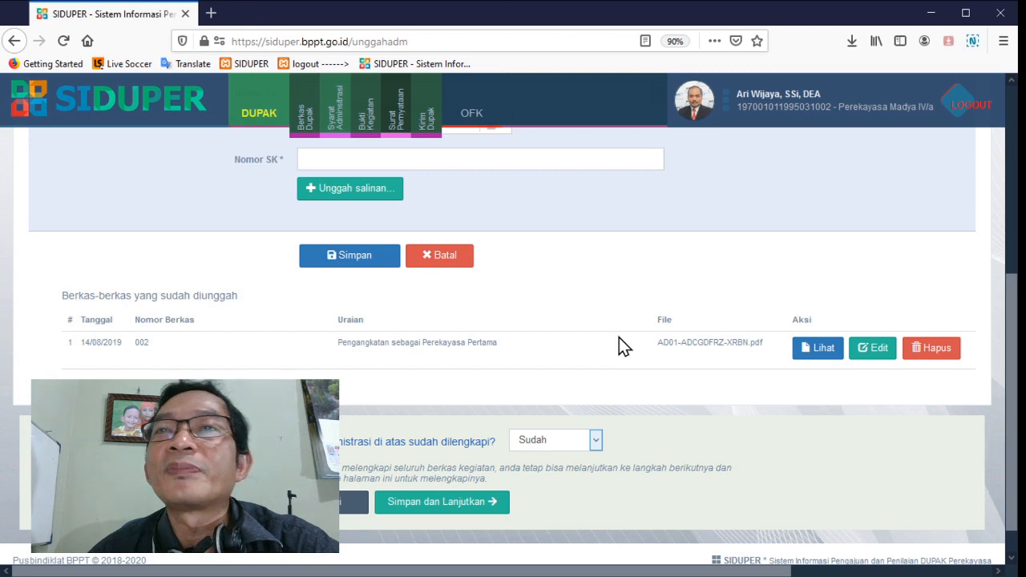
pyautogui.scroll(1, 619, 347)
pyautogui.scroll(-2, 617, 346)
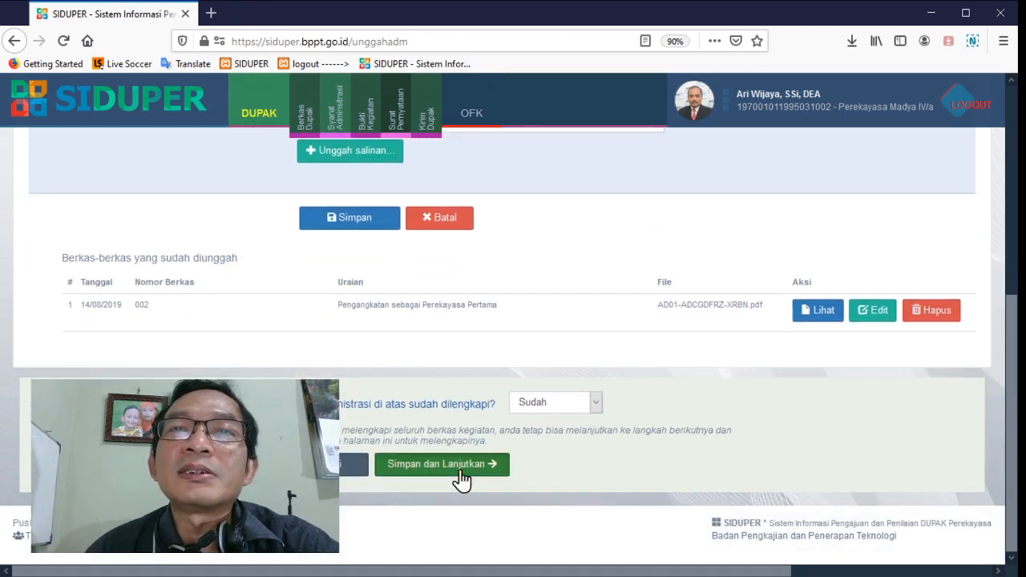
pyautogui.click(463, 479)
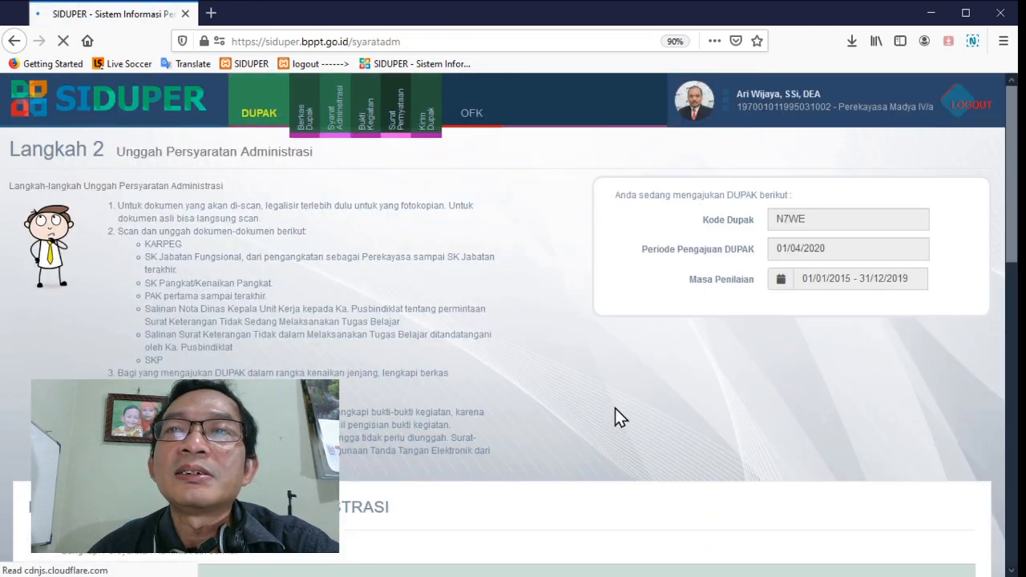
# Open the OFK entry for Salinan SK Organisasi Fungsional Kerekayasaan dan Program Manual in the requirements list
pyautogui.scroll(-5, 618, 405)
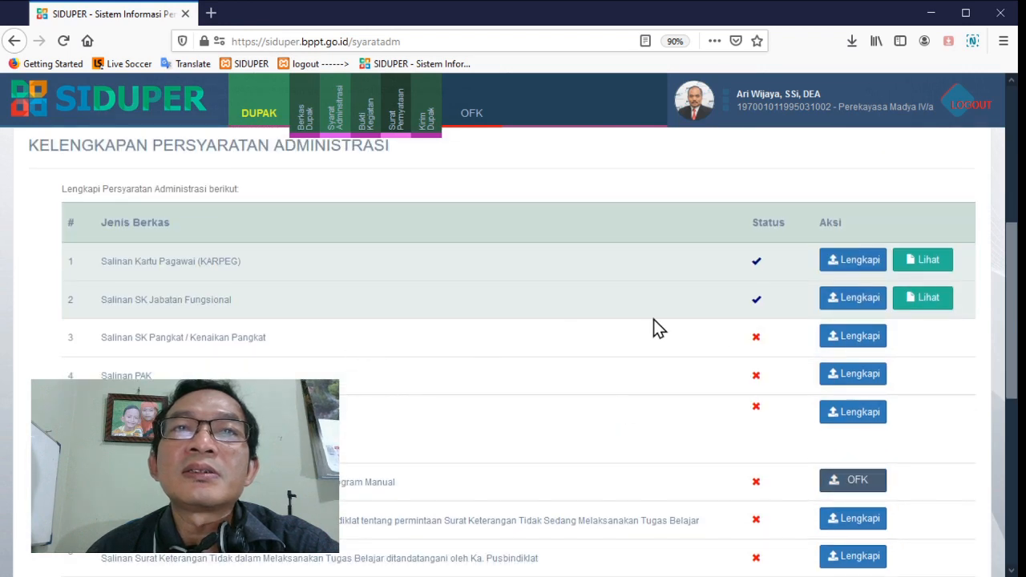
pyautogui.scroll(-1, 658, 323)
pyautogui.scroll(-3, 729, 332)
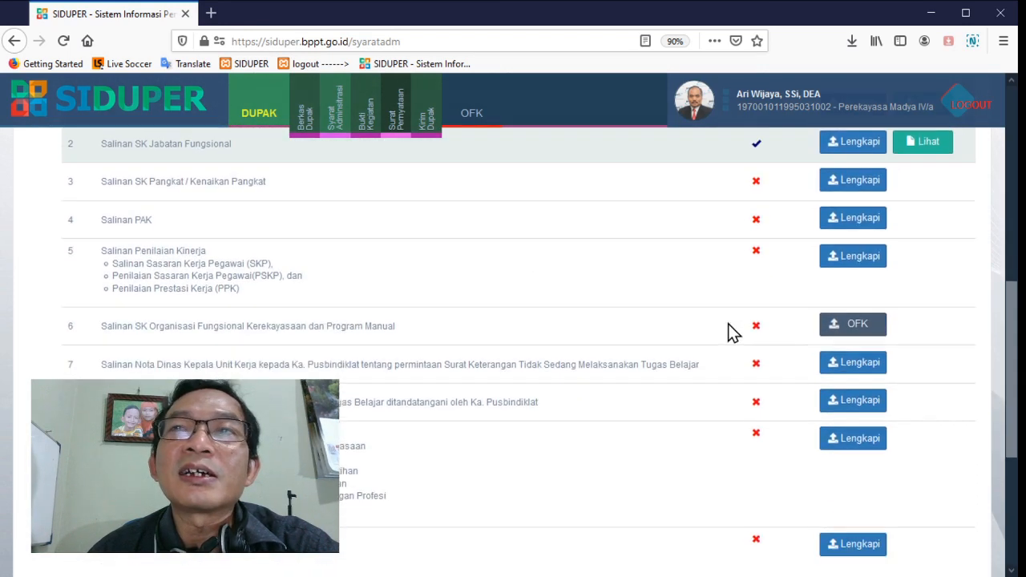
pyautogui.scroll(2, 729, 332)
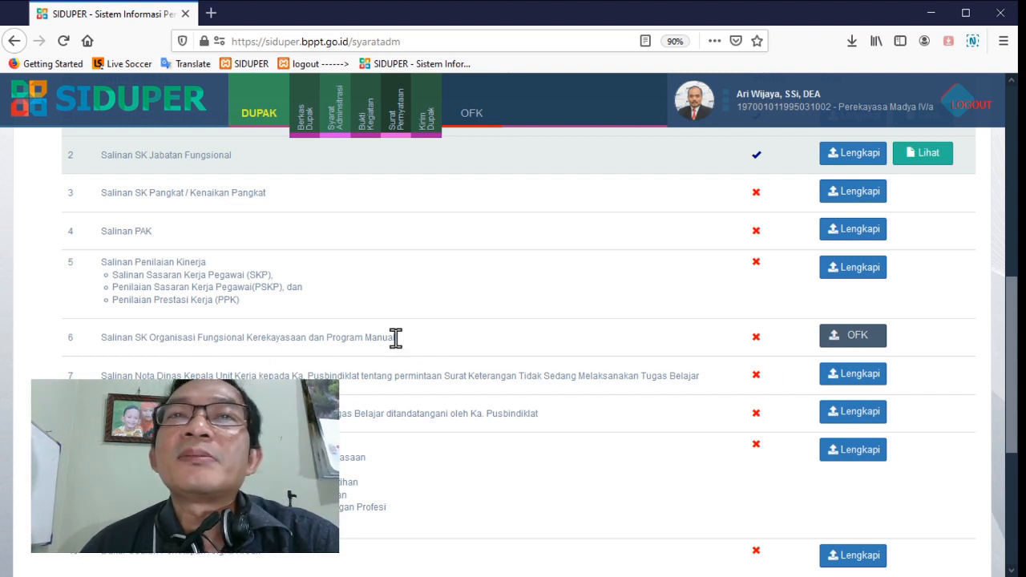
pyautogui.click(854, 337)
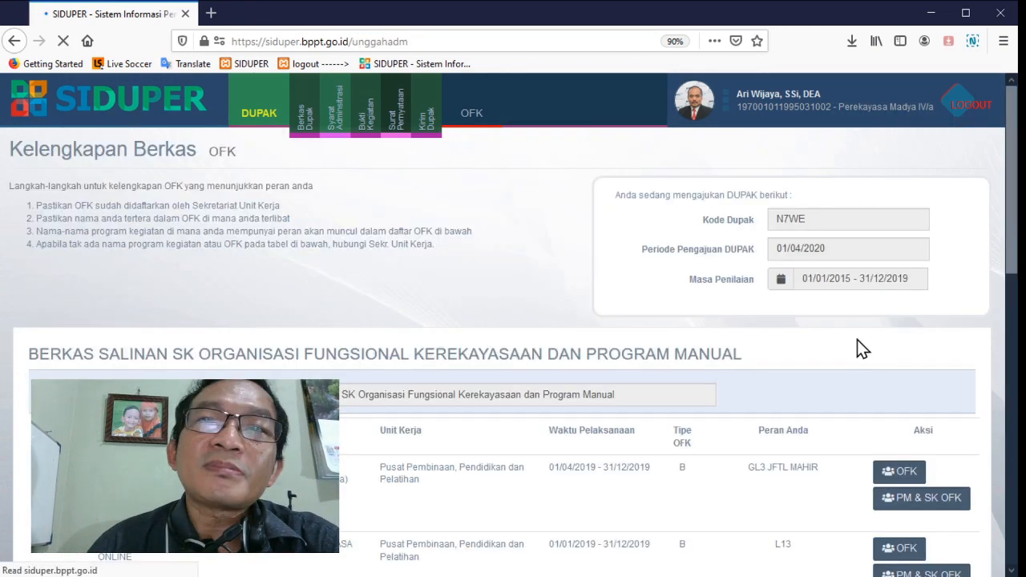
# Examine the OFK program list, comparing implementation dates with the assessment period and checking OFK types and assigned roles
pyautogui.scroll(-3, 862, 349)
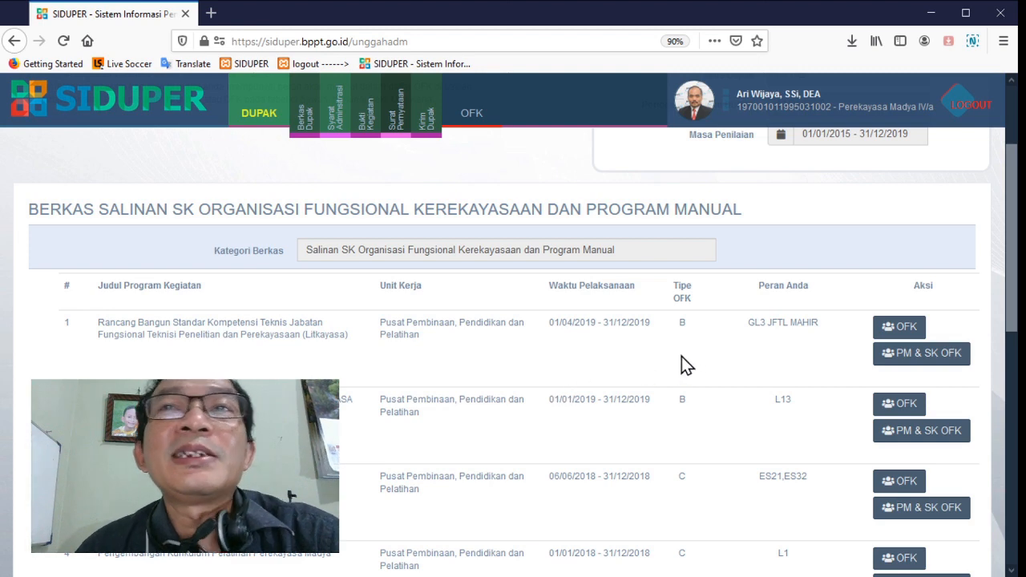
pyautogui.scroll(-2, 808, 332)
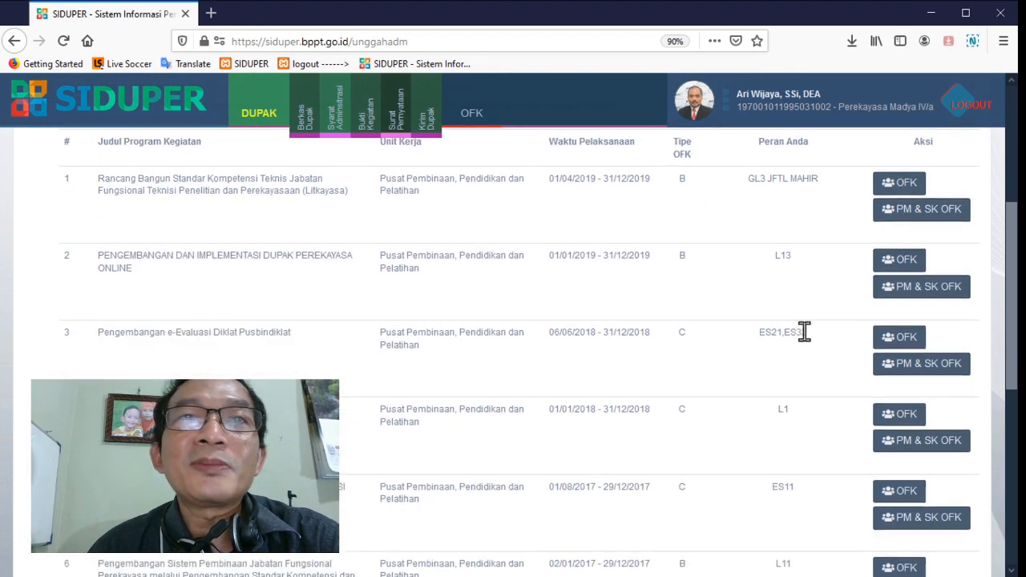
pyautogui.scroll(1, 160, 259)
pyautogui.scroll(-1, 504, 356)
pyautogui.scroll(-5, 504, 356)
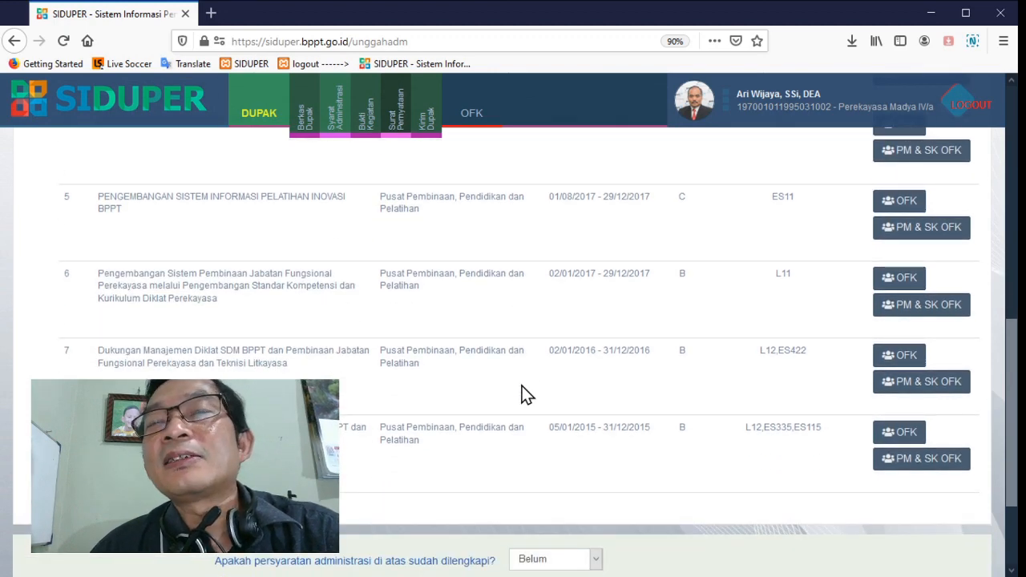
pyautogui.scroll(7, 522, 387)
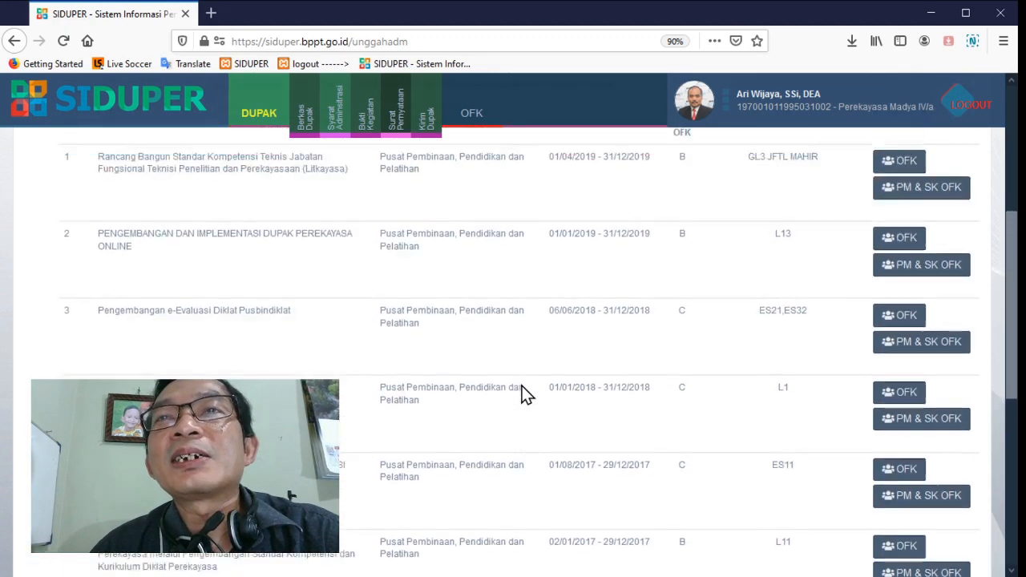
pyautogui.scroll(1, 522, 393)
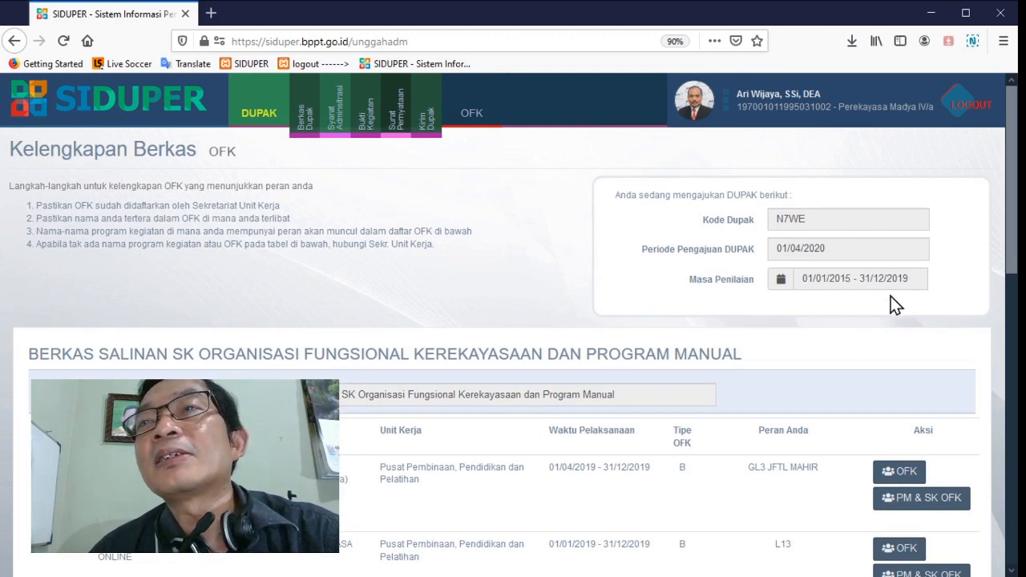
pyautogui.scroll(-1, 915, 292)
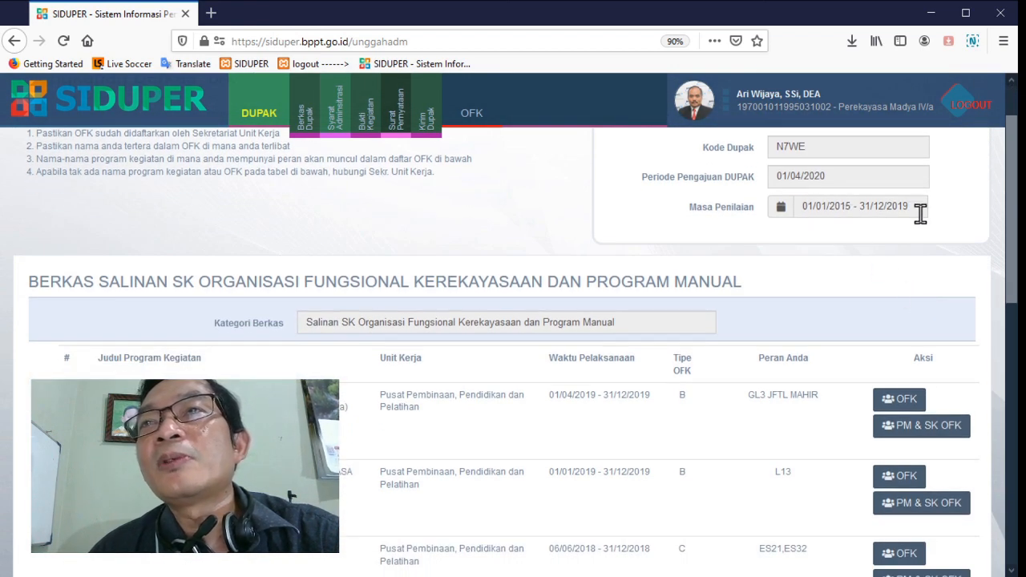
pyautogui.scroll(-1, 880, 257)
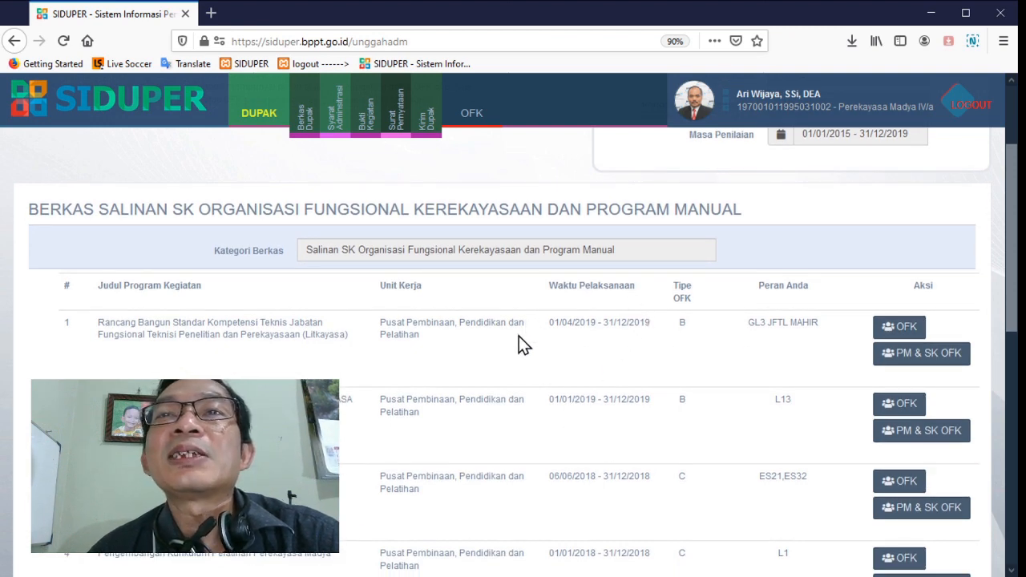
pyautogui.scroll(-3, 638, 346)
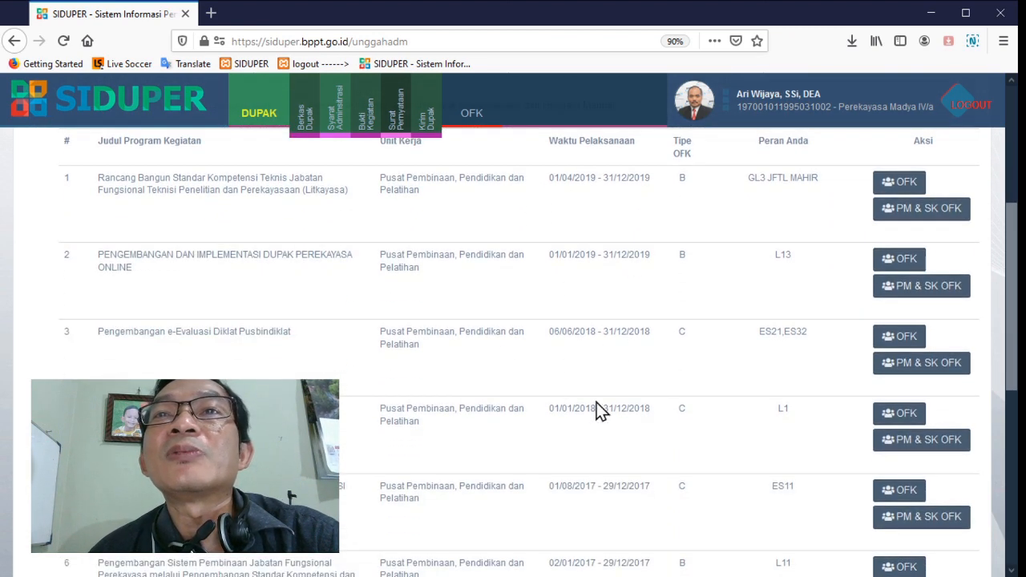
pyautogui.scroll(-1, 609, 405)
pyautogui.scroll(-2, 517, 346)
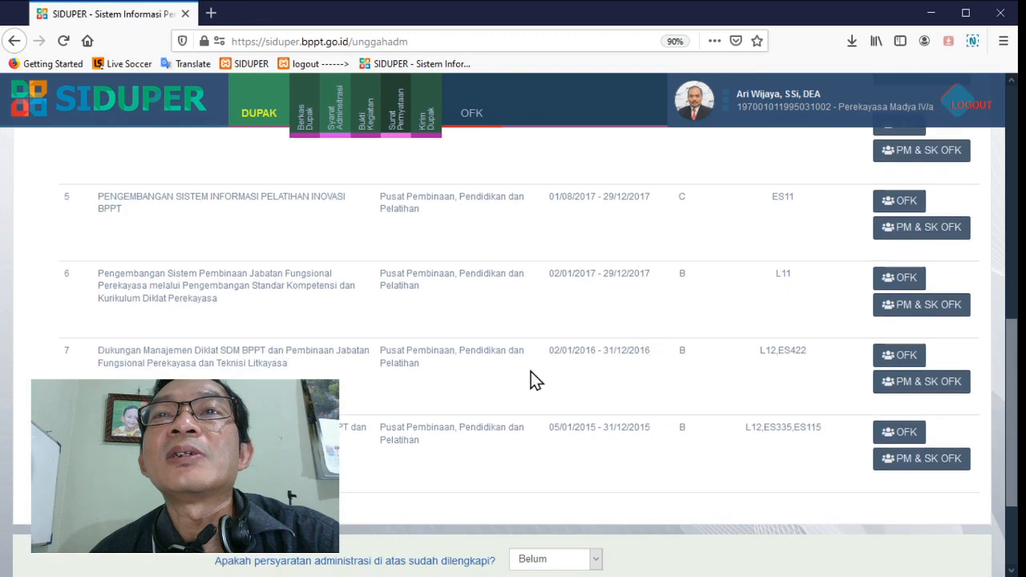
pyautogui.scroll(6, 591, 445)
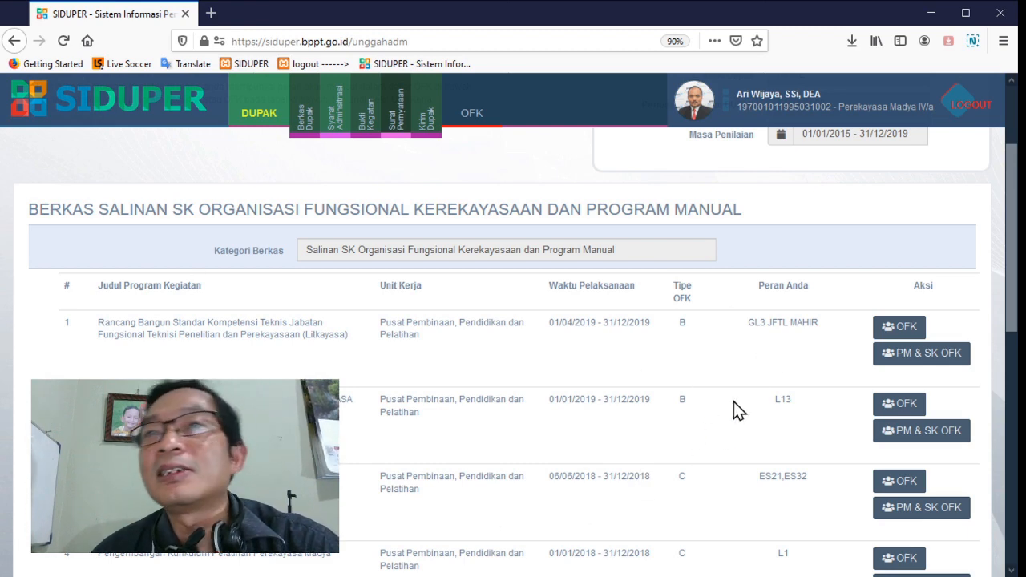
# Review the OFK personnel of the first program, Rancang Bangun Standar Kompetensi Teknis, through to its end and view the first attached document
pyautogui.scroll(-1, 766, 389)
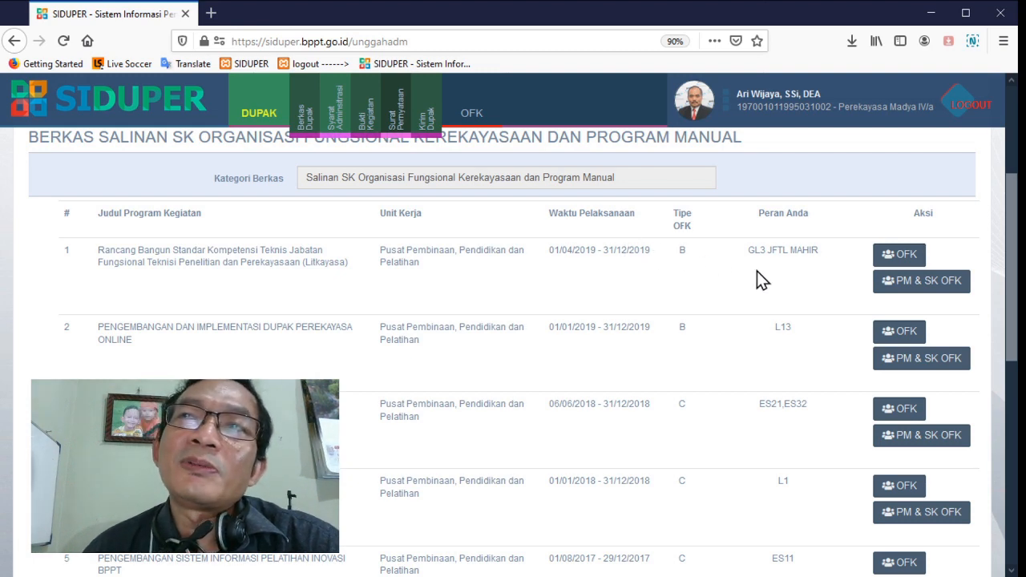
pyautogui.click(899, 255)
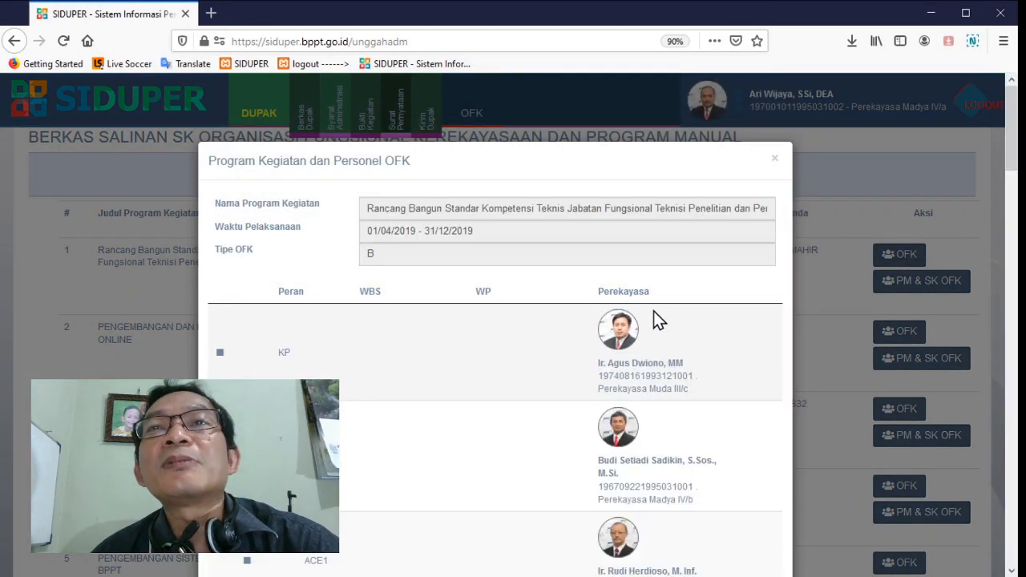
pyautogui.scroll(-3, 648, 286)
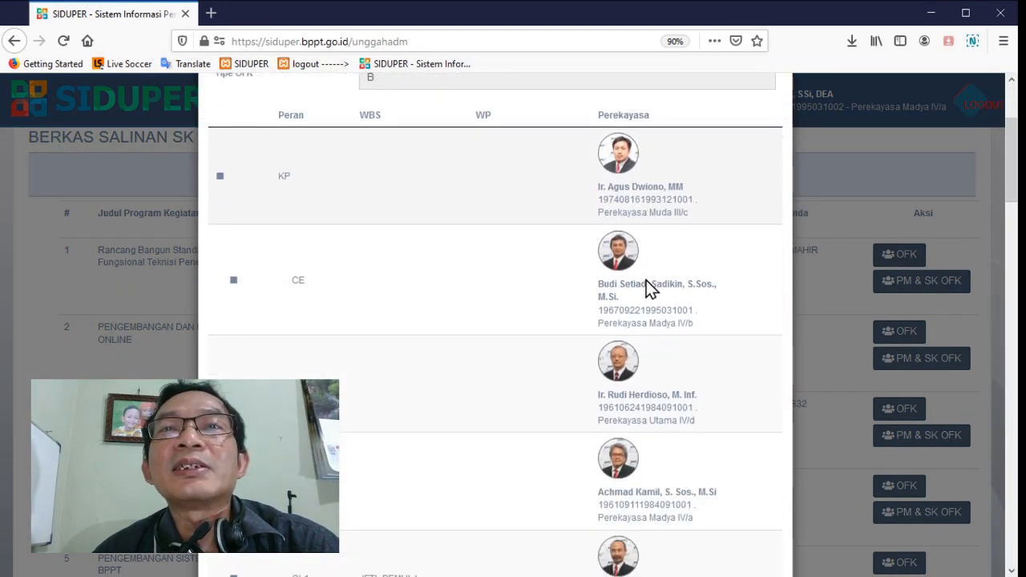
pyautogui.scroll(-10, 647, 286)
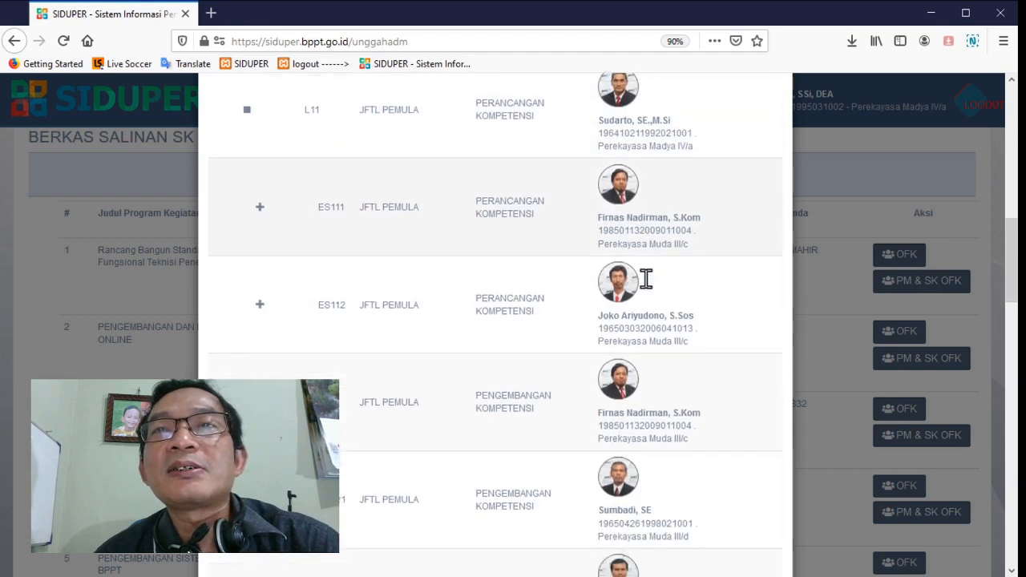
pyautogui.scroll(-7, 647, 278)
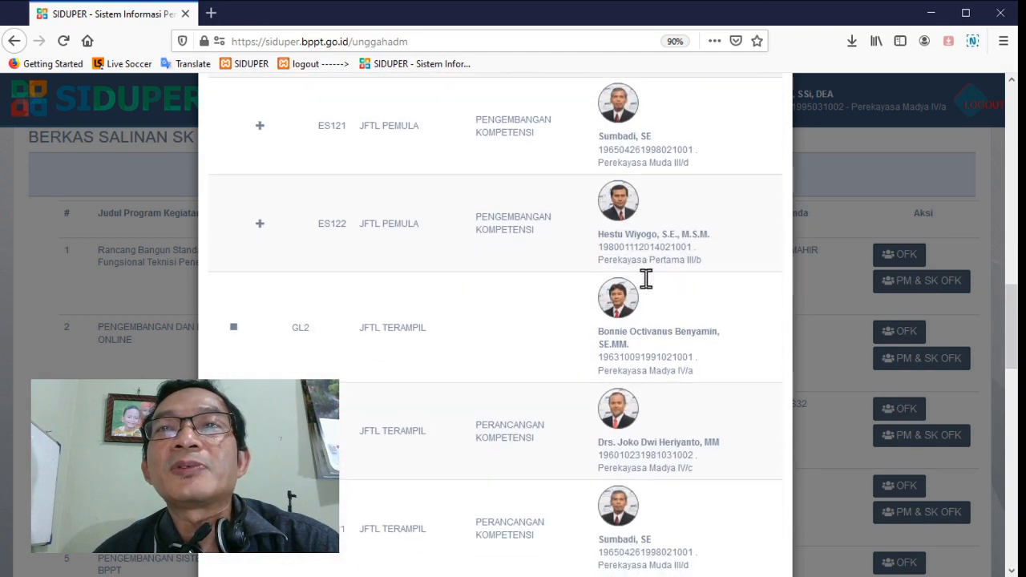
pyautogui.scroll(-9, 646, 278)
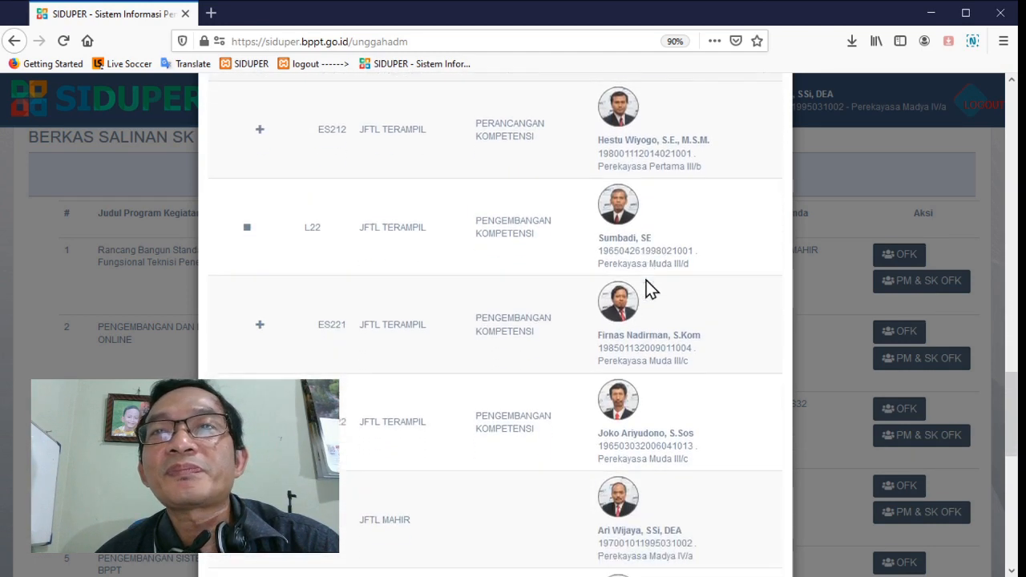
pyautogui.scroll(-10, 646, 280)
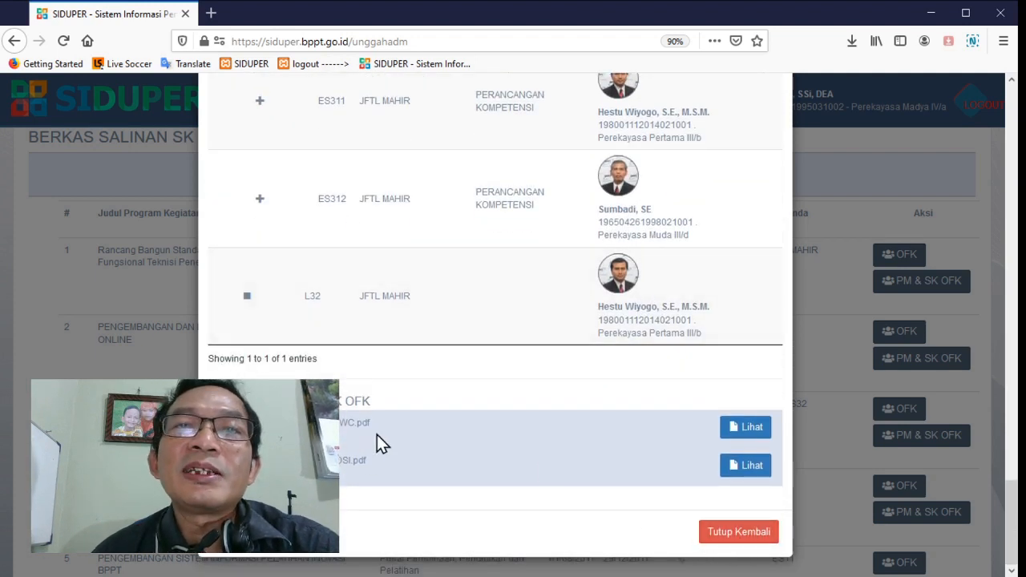
pyautogui.click(754, 430)
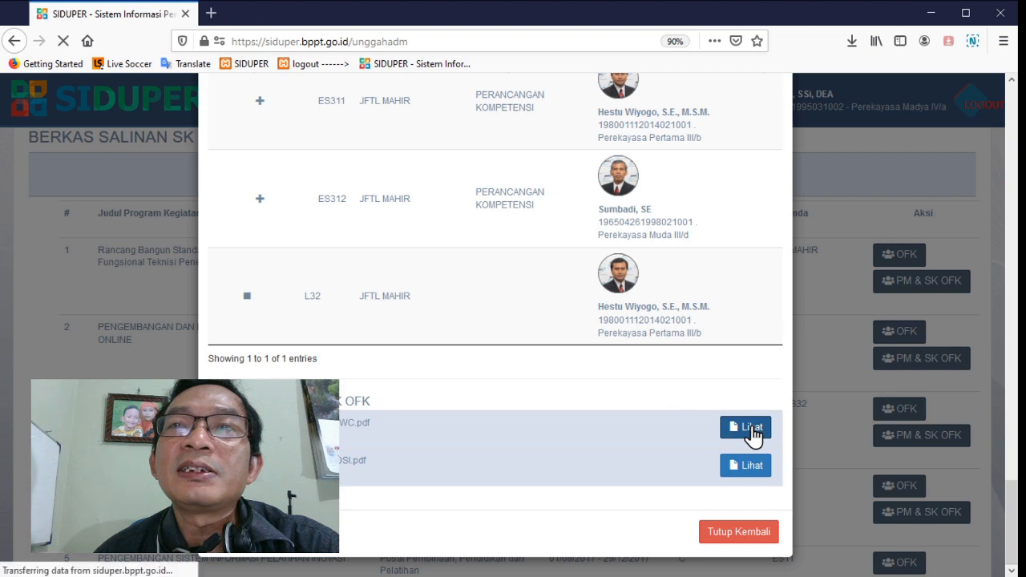
# Close the OFK personnel view and review DP03-SCUQXWTP-VDSI.pdf in the first program's PM & SK OFK documents through to the personnel table
pyautogui.click(744, 532)
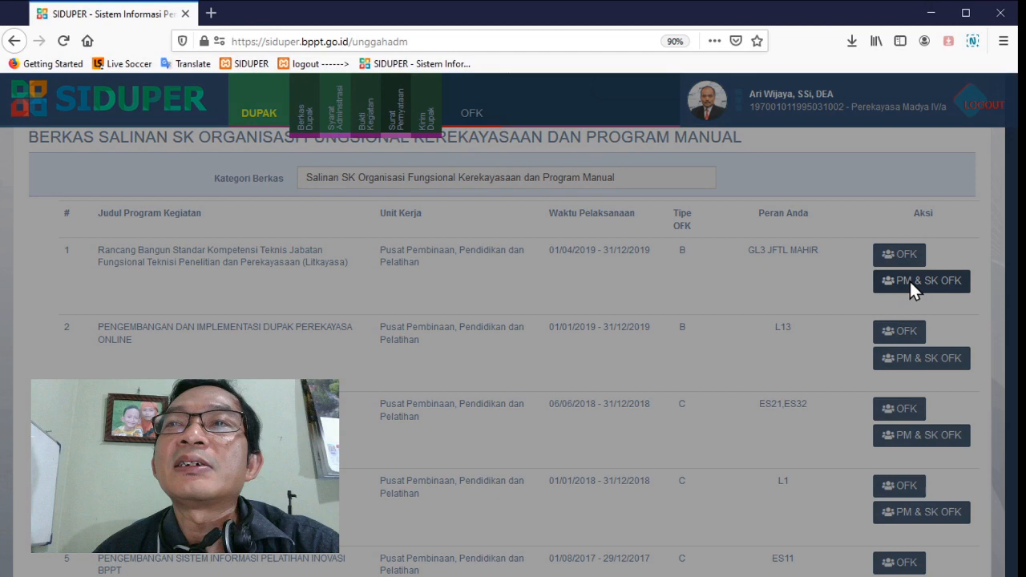
pyautogui.click(910, 280)
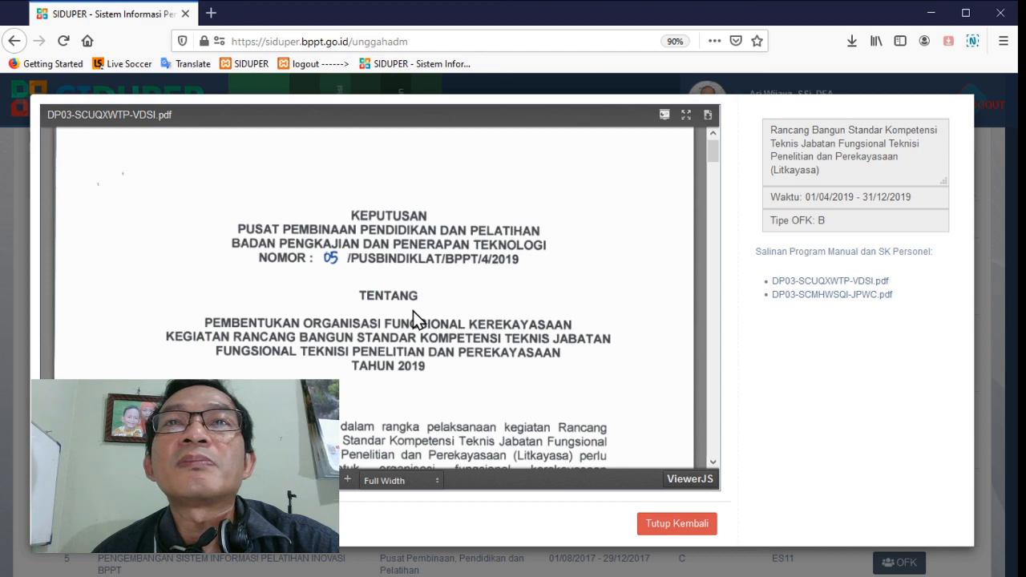
pyautogui.scroll(-8, 413, 312)
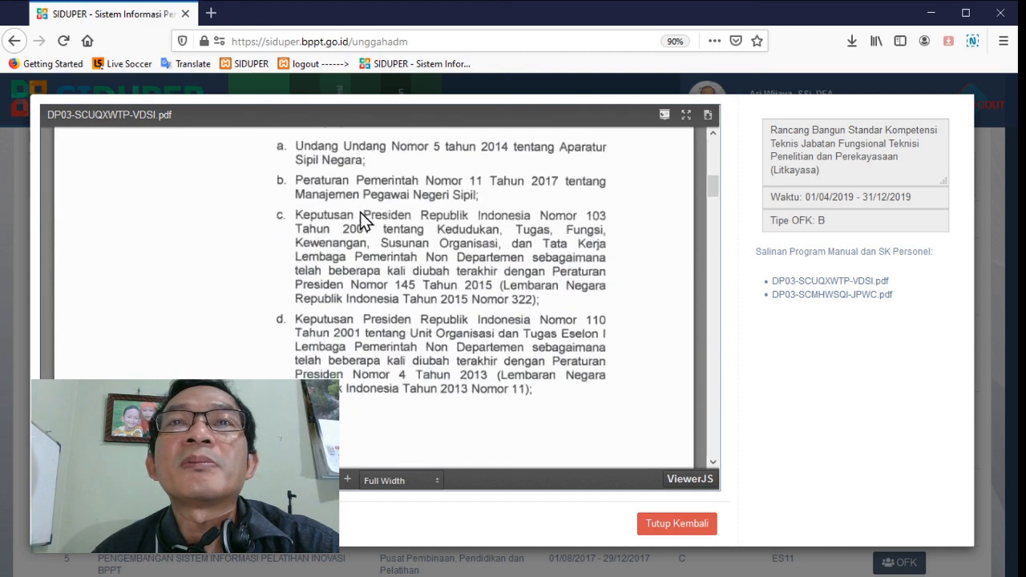
pyautogui.scroll(-15, 361, 220)
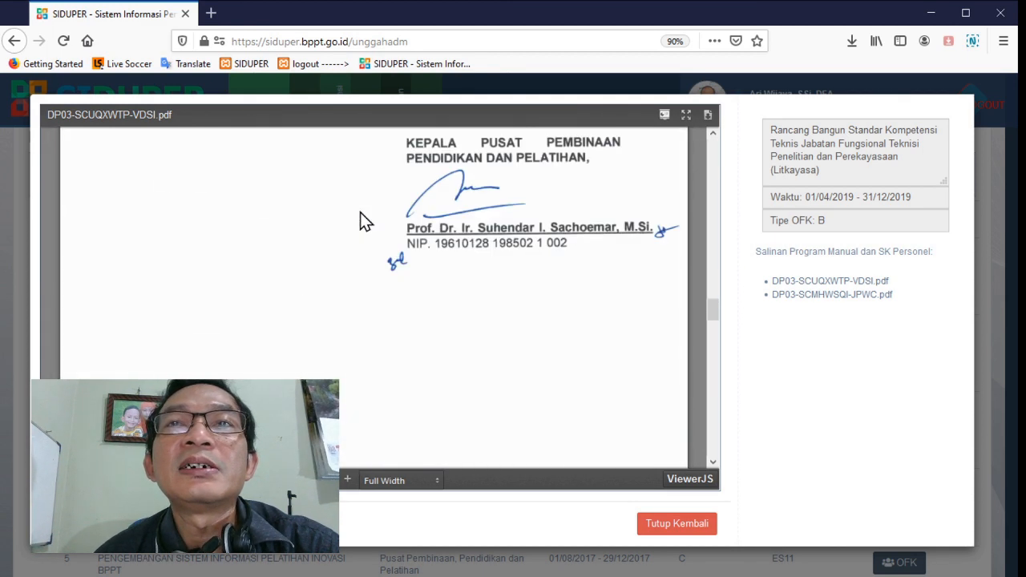
pyautogui.scroll(-15, 361, 221)
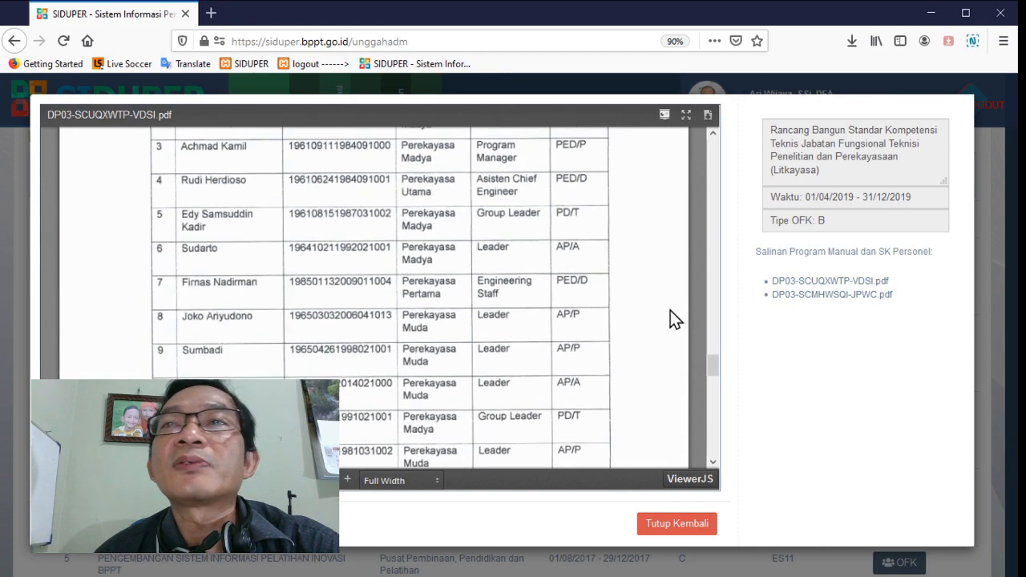
pyautogui.click(674, 525)
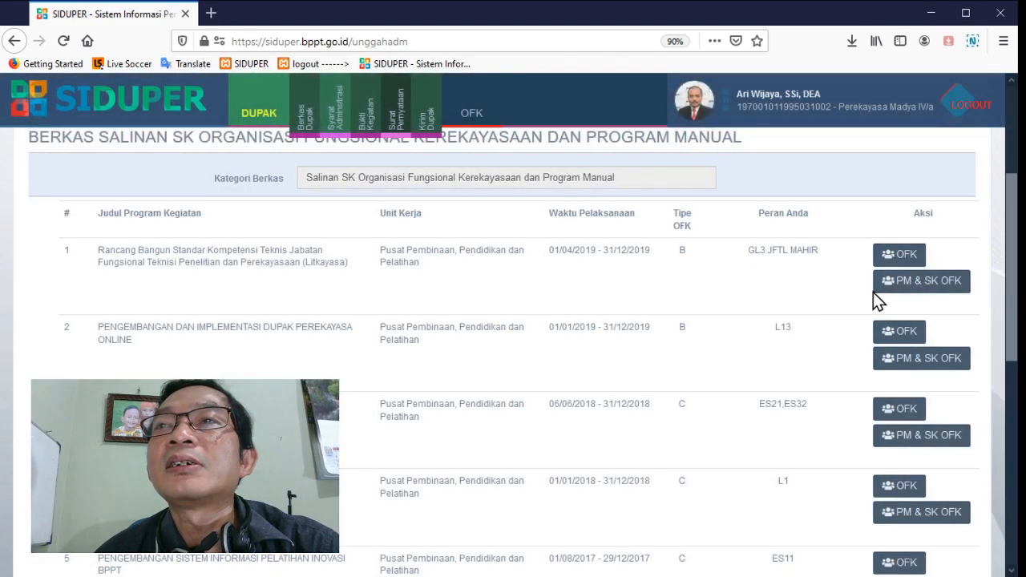
# Reopen the first program's PM & SK OFK documents, view DP03-SCMHWSQI-JPWC.pdf, and close the viewer
pyautogui.click(880, 283)
pyautogui.click(815, 295)
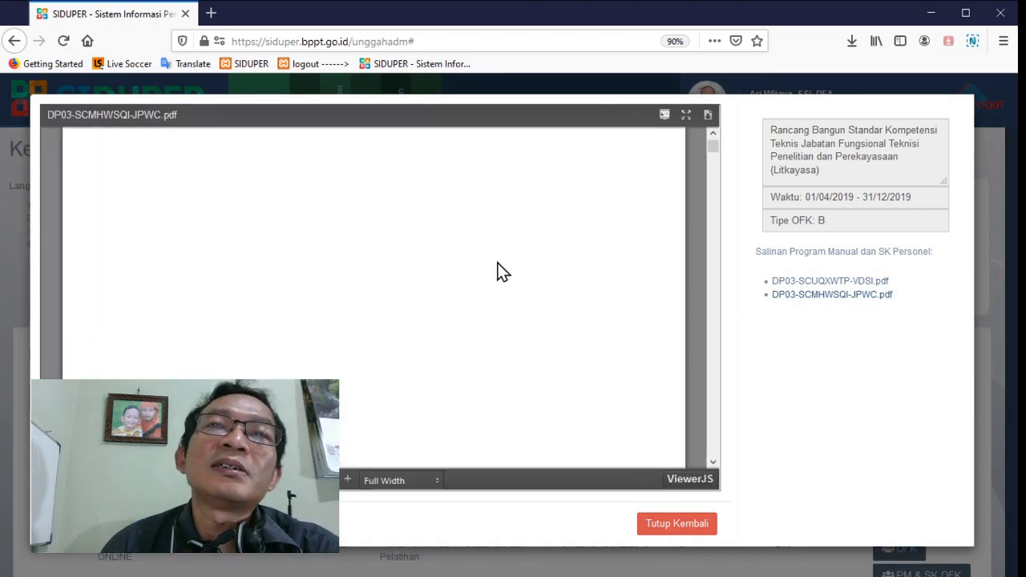
pyautogui.scroll(-2, 498, 263)
pyautogui.scroll(-5, 500, 271)
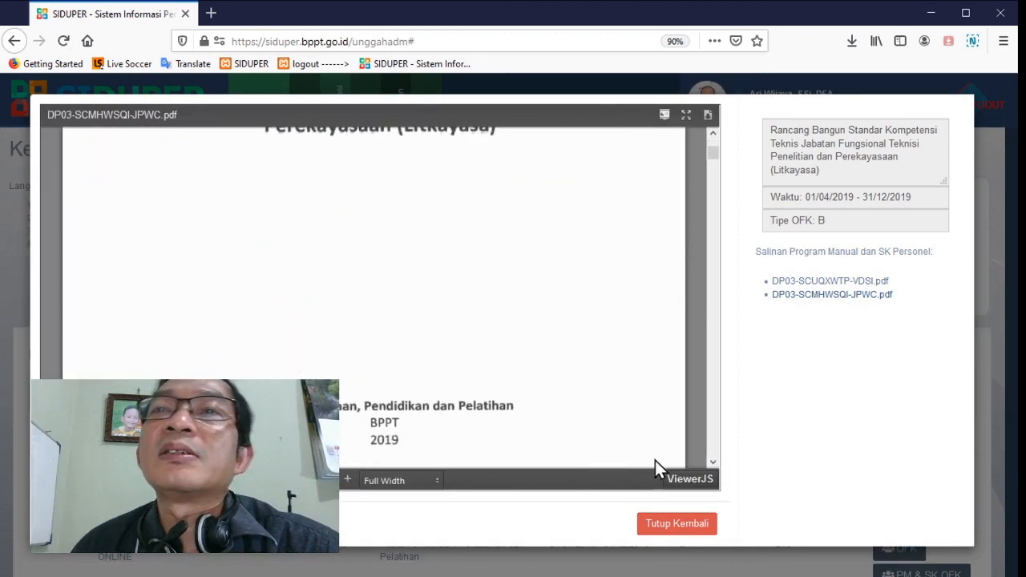
pyautogui.click(680, 525)
# Mark the Salinan SK Organisasi Fungsional Kerekayasaan dan Program Manual requirement as completed (Sudah), and save and continue
pyautogui.scroll(-3, 889, 484)
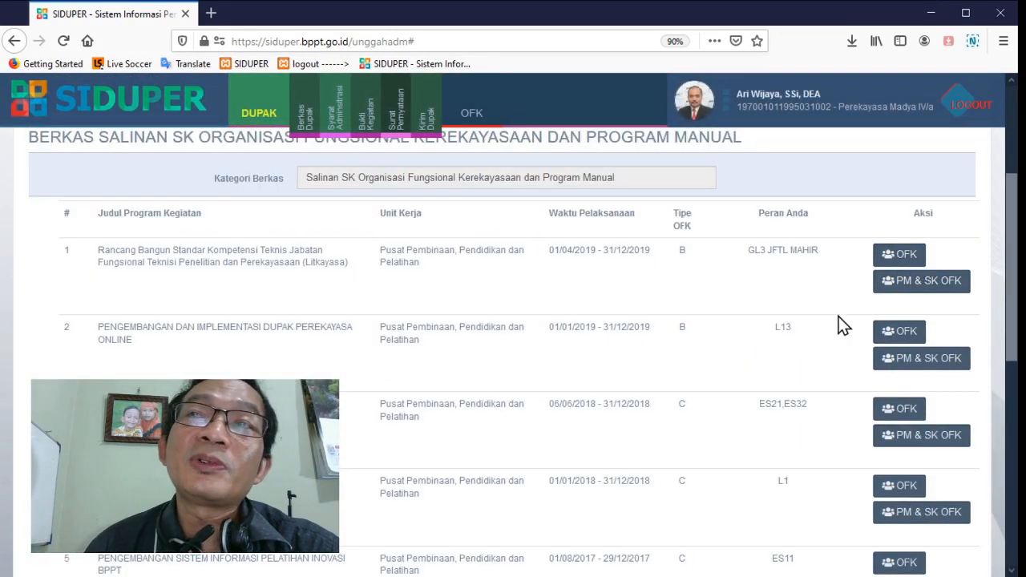
pyautogui.scroll(-2, 722, 383)
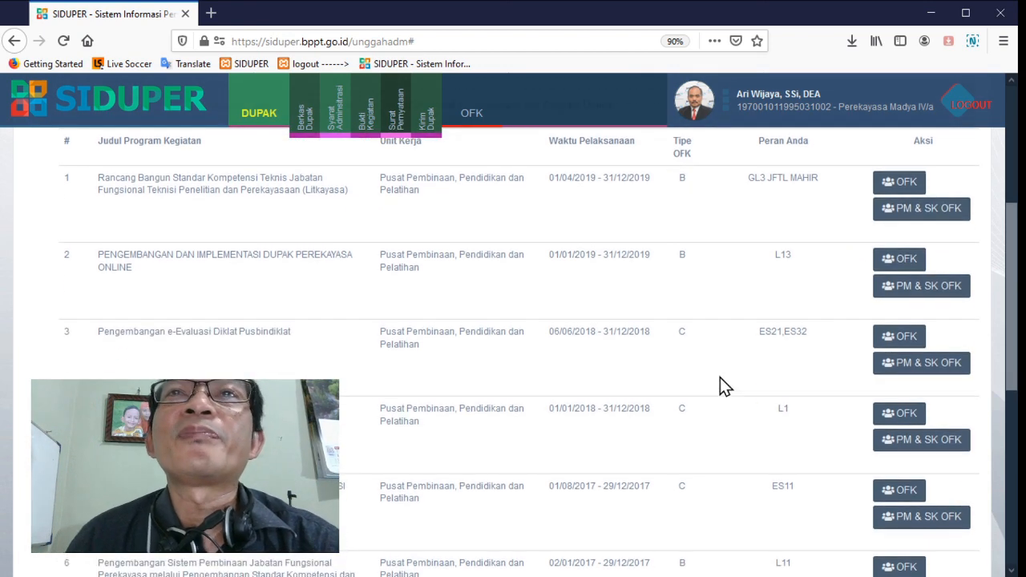
pyautogui.scroll(-5, 720, 379)
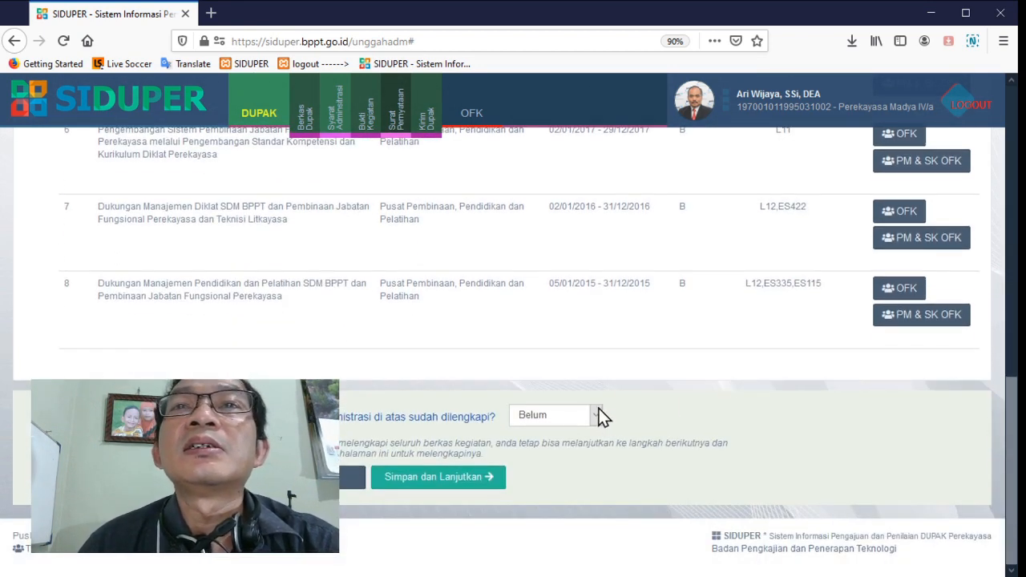
pyautogui.scroll(9, 567, 324)
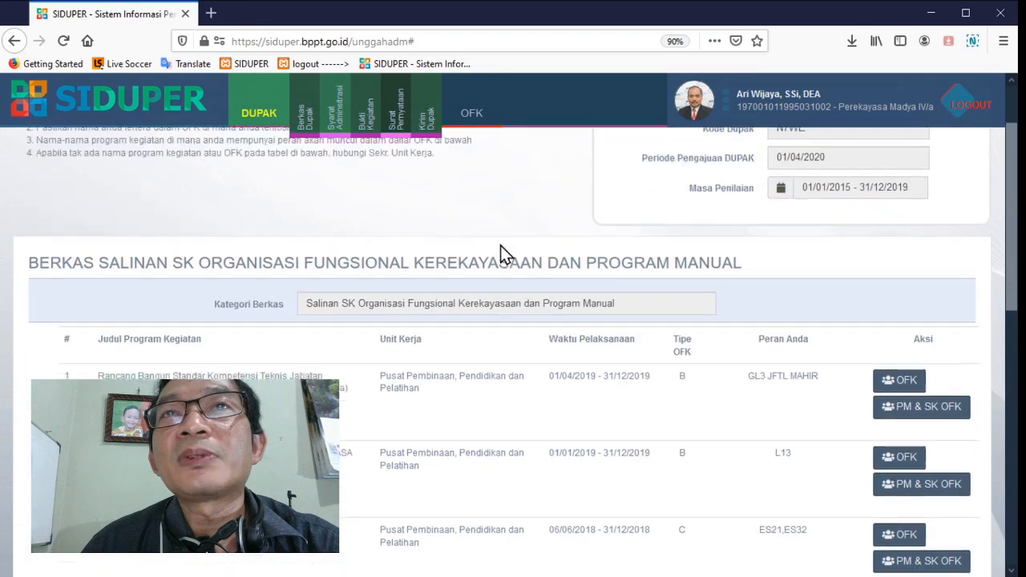
pyautogui.scroll(-9, 454, 302)
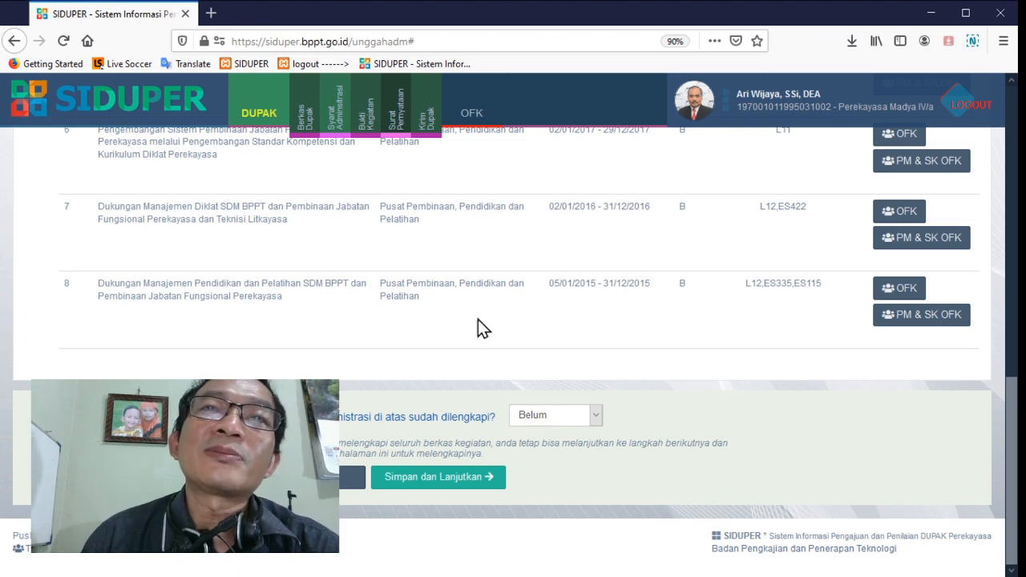
pyautogui.scroll(6, 525, 325)
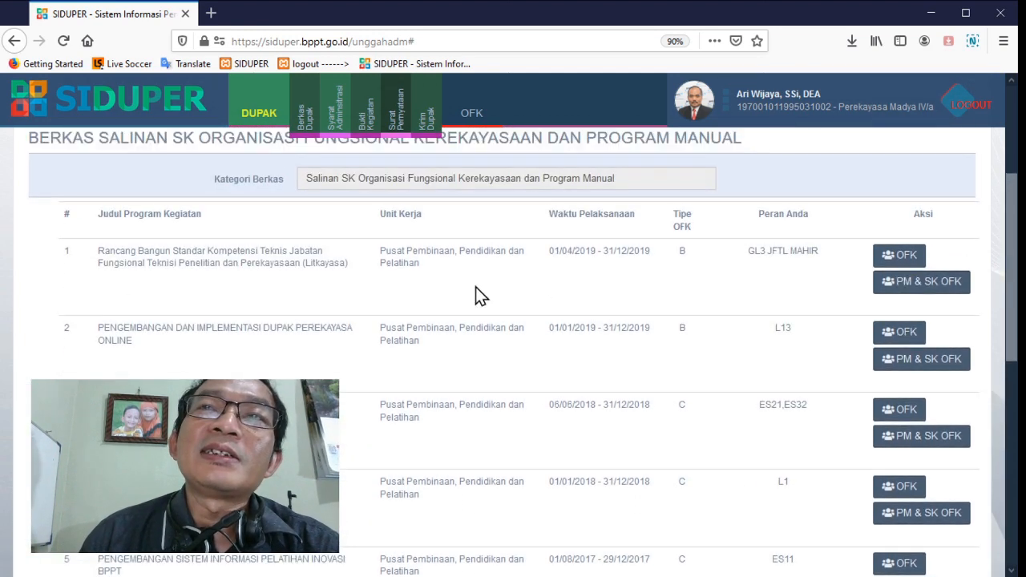
pyautogui.scroll(-6, 476, 294)
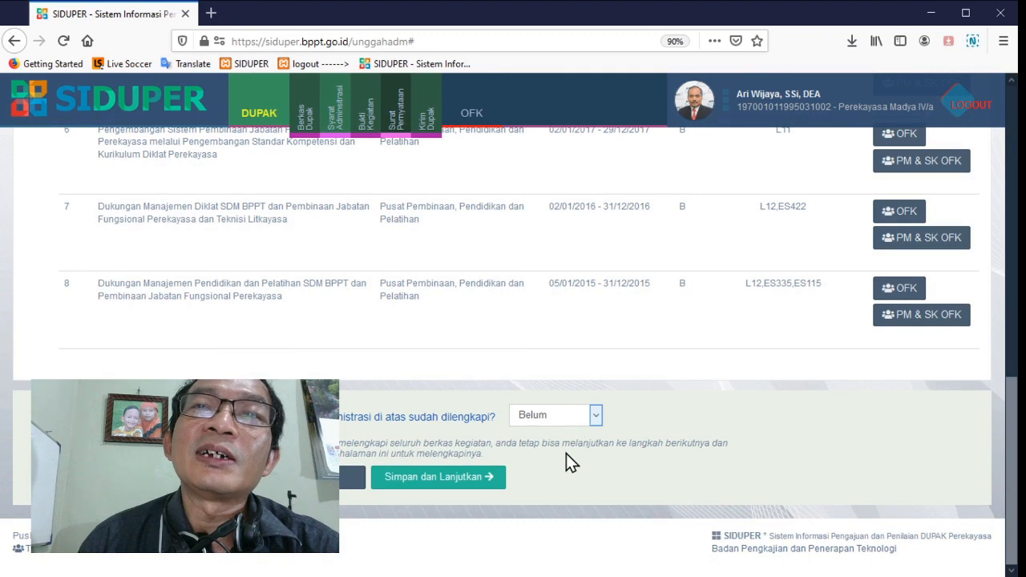
pyautogui.click(566, 454)
pyautogui.click(466, 483)
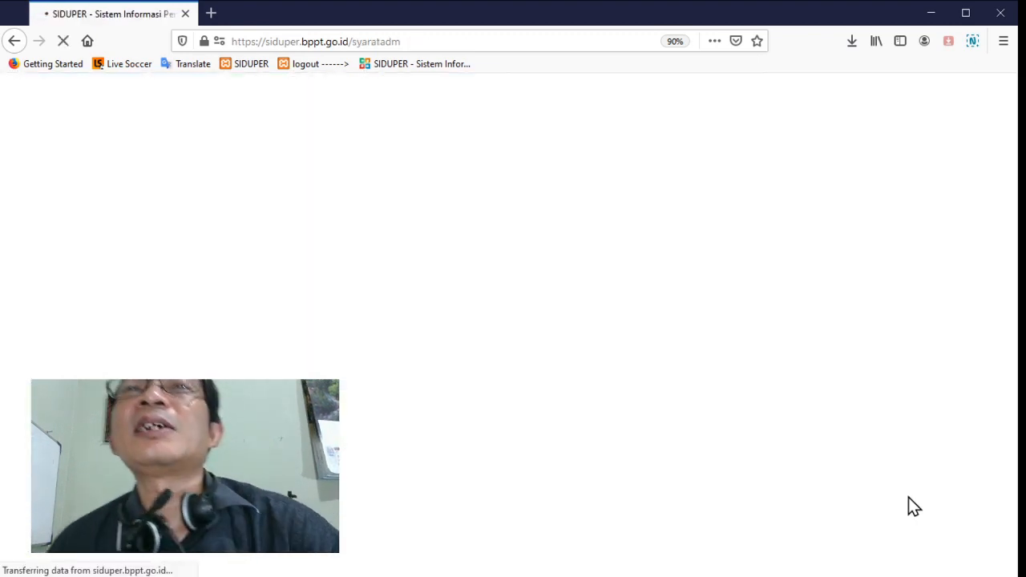
# Check the status of the administrative requirements and try to declare them all completed
pyautogui.scroll(-6, 913, 502)
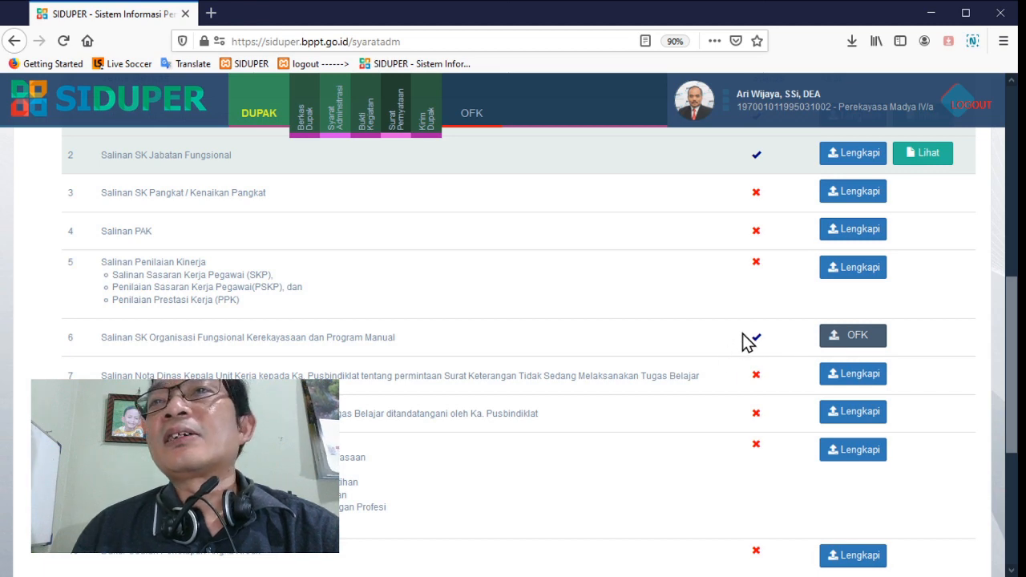
pyautogui.scroll(-3, 829, 348)
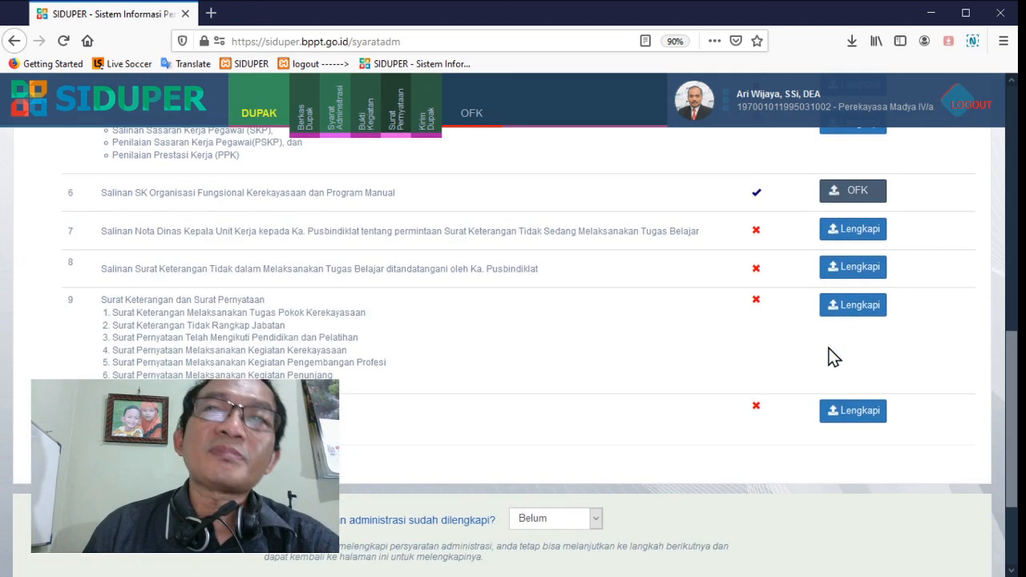
pyautogui.scroll(3, 829, 355)
pyautogui.scroll(1, 829, 348)
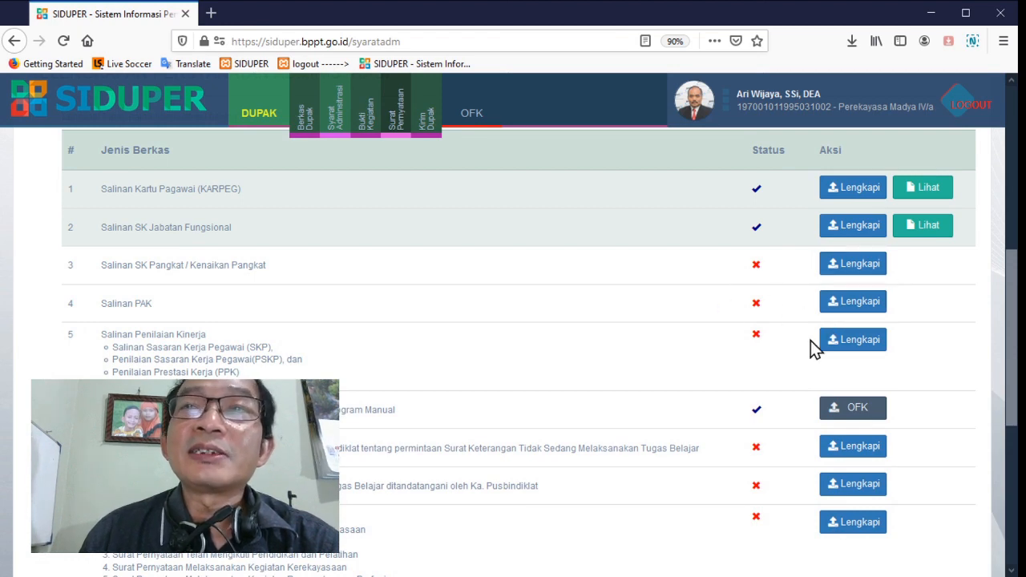
pyautogui.scroll(-4, 811, 347)
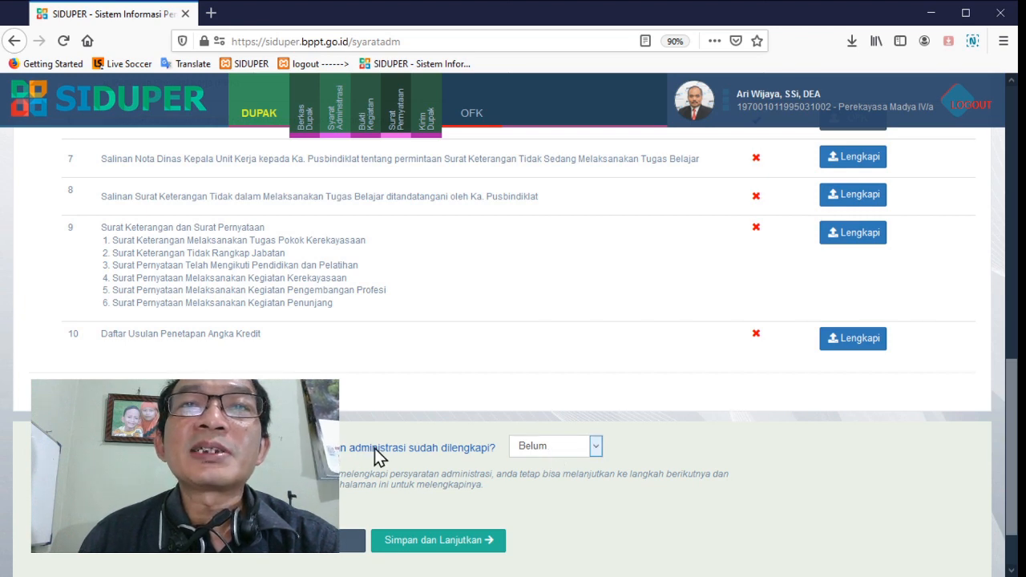
pyautogui.click(553, 479)
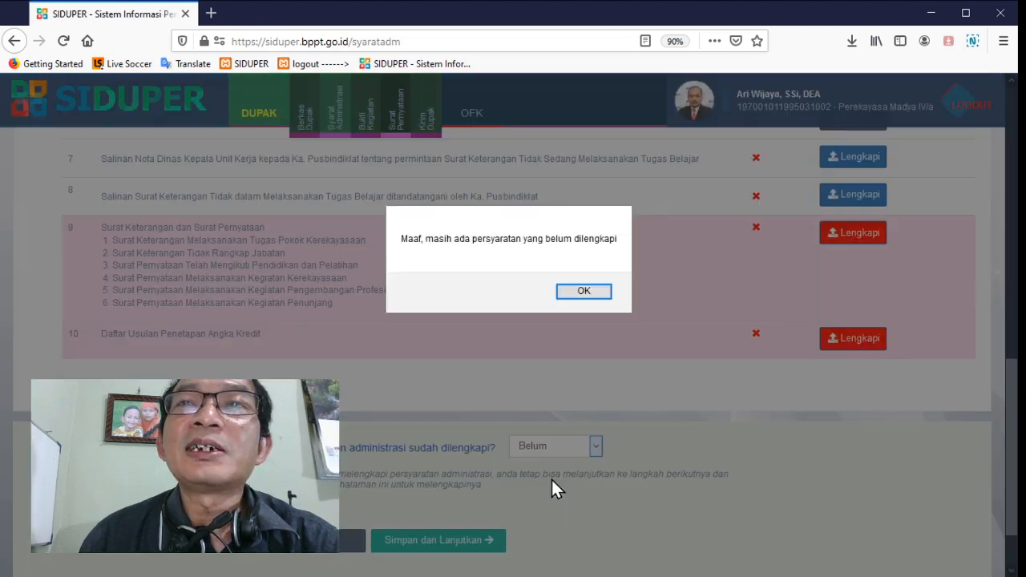
pyautogui.click(583, 292)
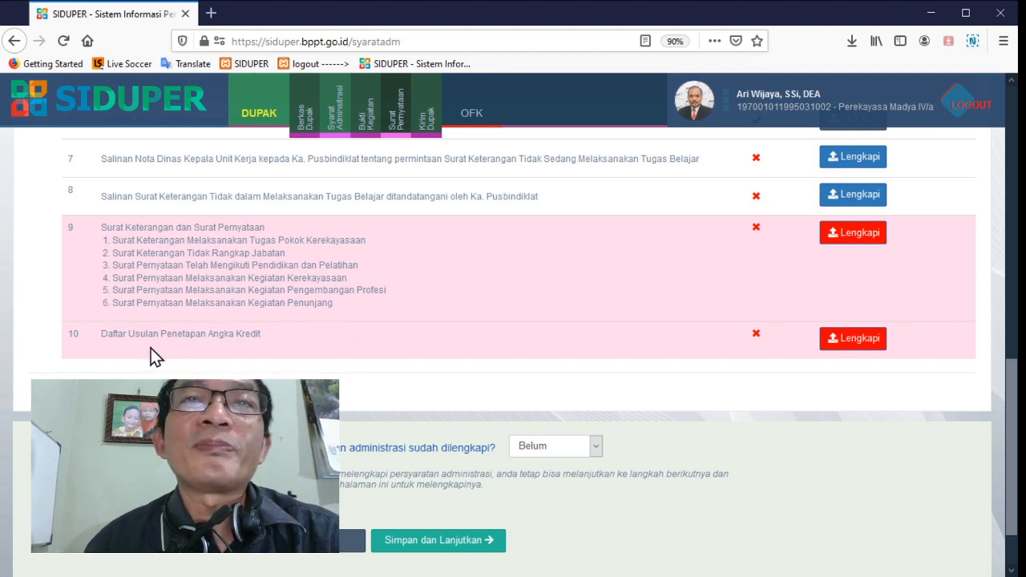
# Save the administrative requirements with the completion status Belum and continue to the Berkas Bukti Kegiatan page
pyautogui.click(447, 550)
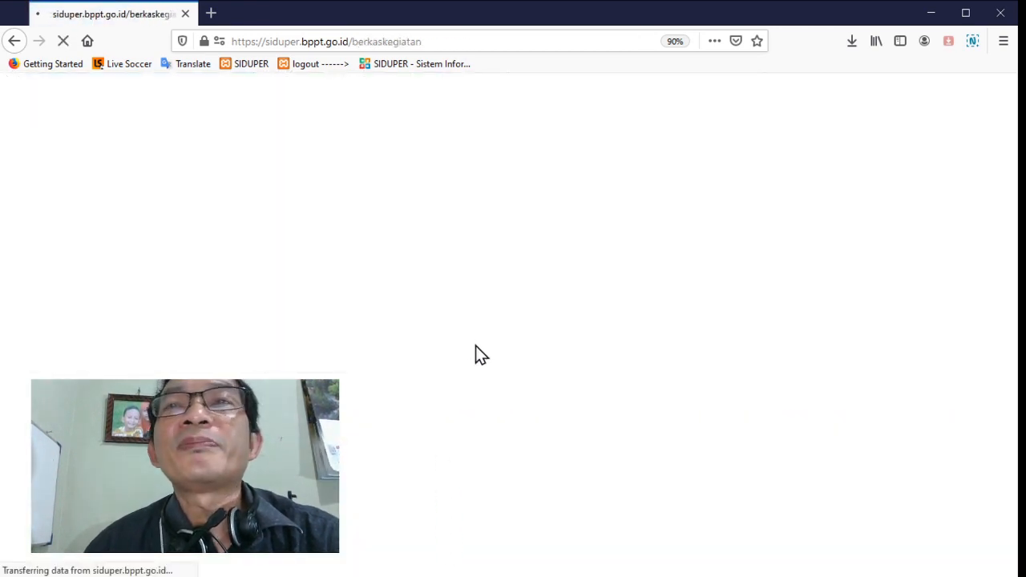
pyautogui.scroll(-5, 476, 354)
pyautogui.scroll(3, 475, 354)
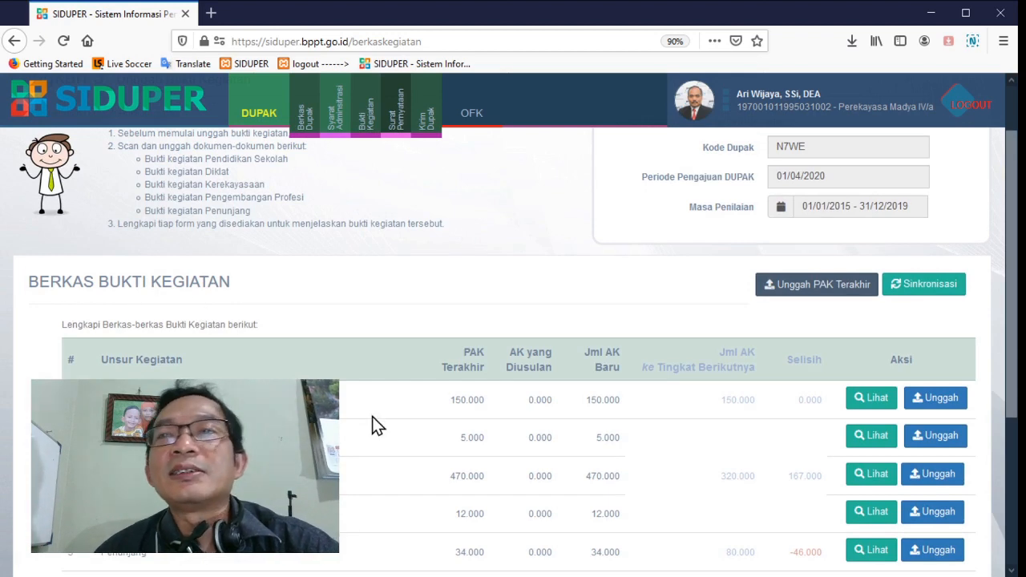
pyautogui.scroll(-1, 374, 426)
pyautogui.scroll(1, 374, 425)
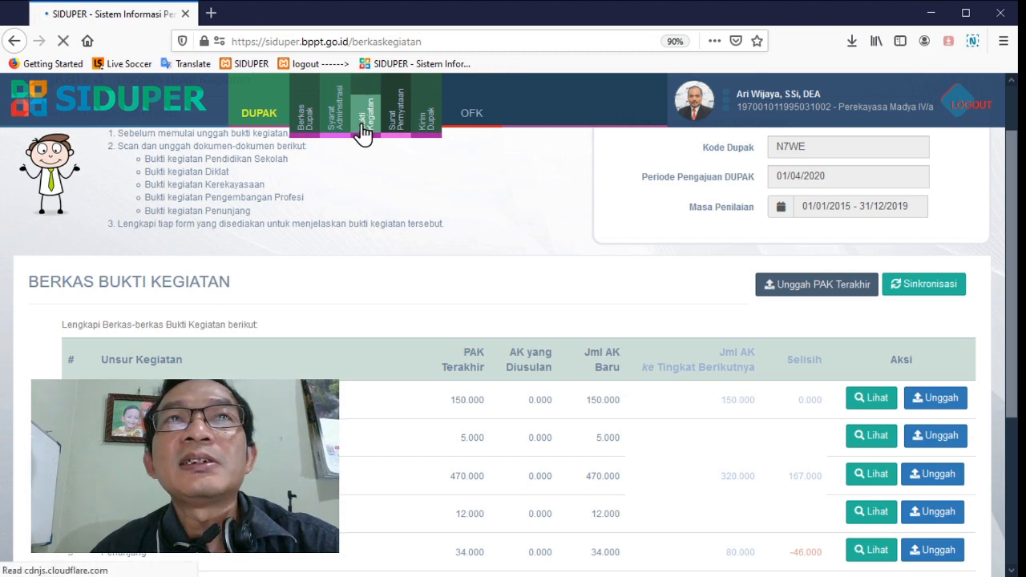
# Open the upload form for the Diklat activity evidence and enter "Kursus TOEFL" as the training program name
pyautogui.scroll(-3, 362, 132)
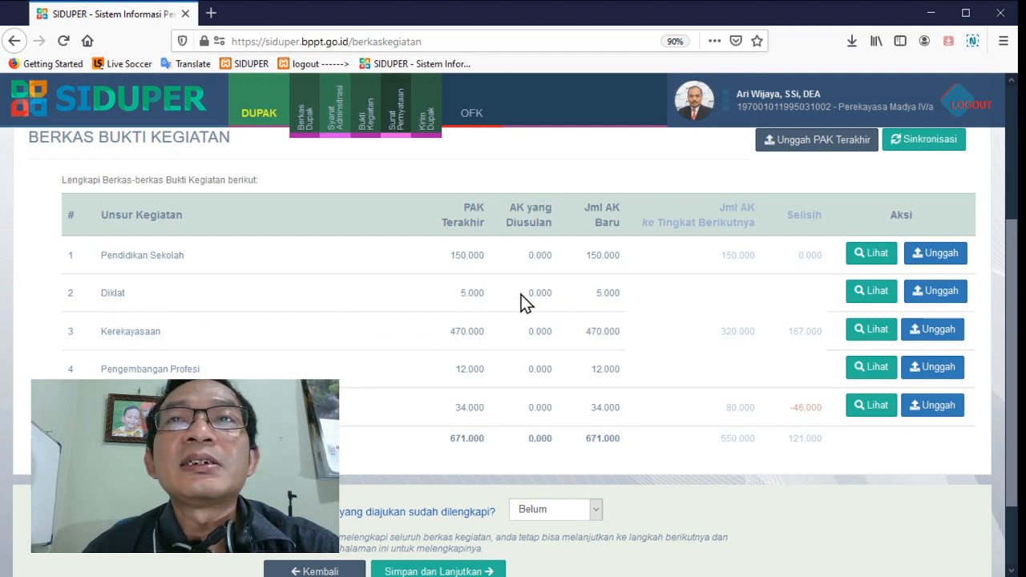
pyautogui.click(952, 296)
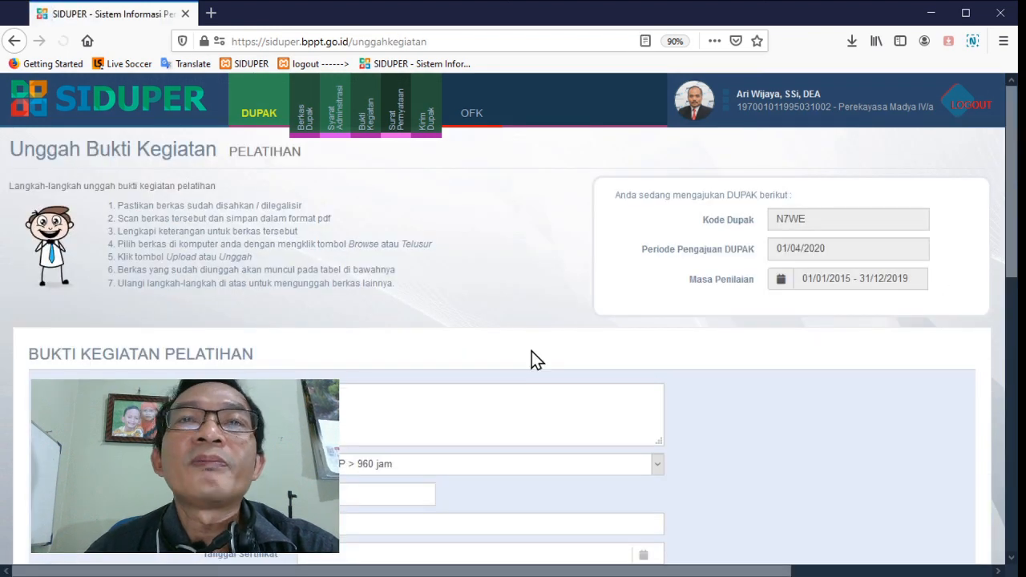
pyautogui.scroll(-3, 529, 361)
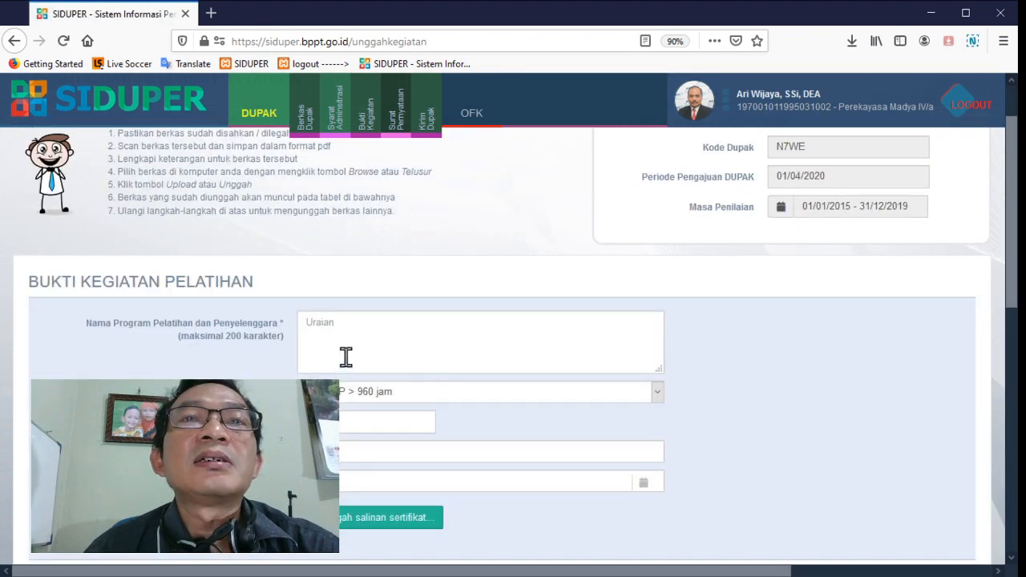
pyautogui.scroll(-3, 346, 359)
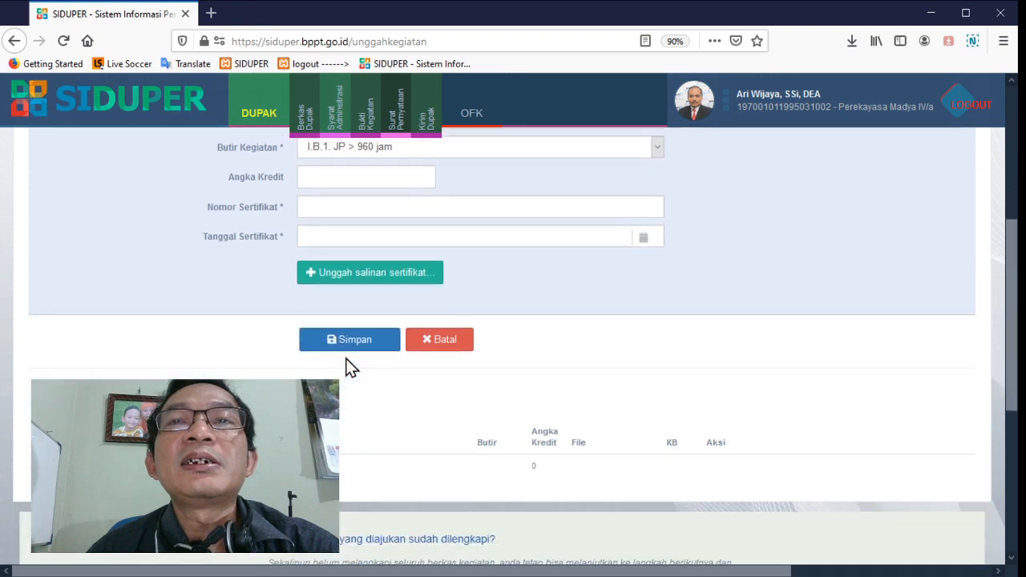
pyautogui.scroll(3, 345, 358)
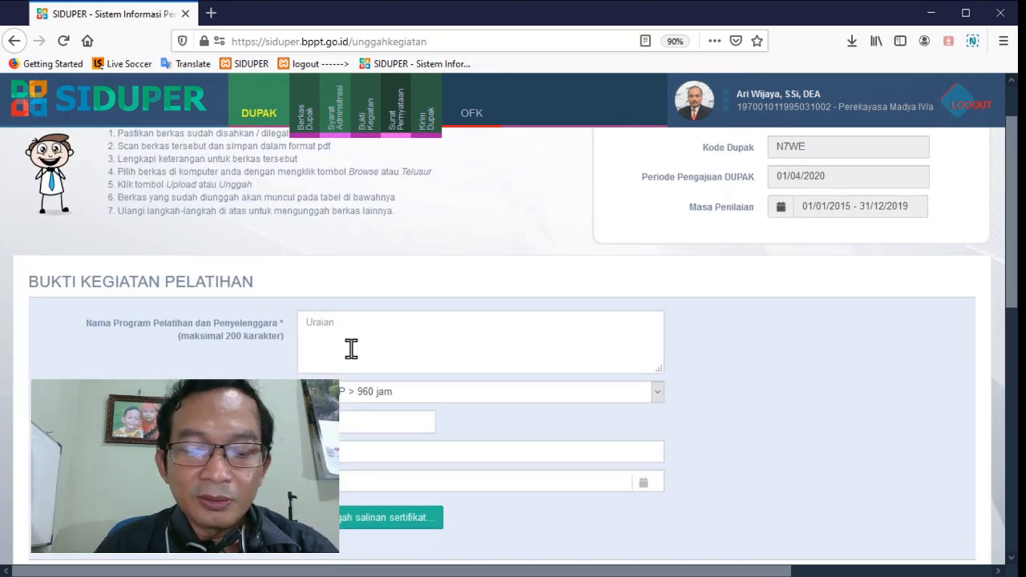
pyautogui.click(352, 348)
pyautogui.write('Kursus TOEFL')
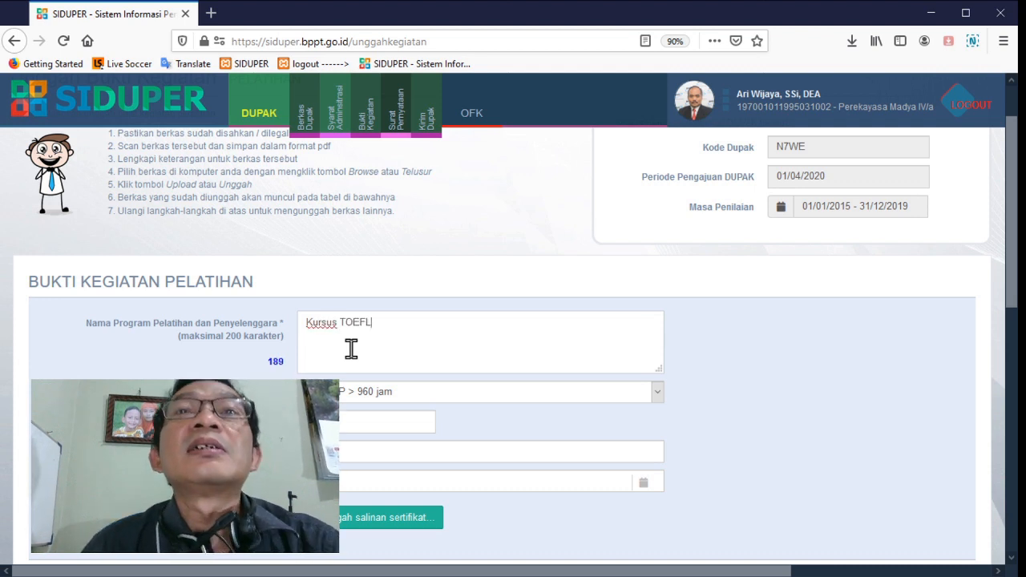
# Set the training's Butir Kegiatan to I.B.7. JP > 10 jam and its certificate number to SER 12345
pyautogui.scroll(-2, 351, 348)
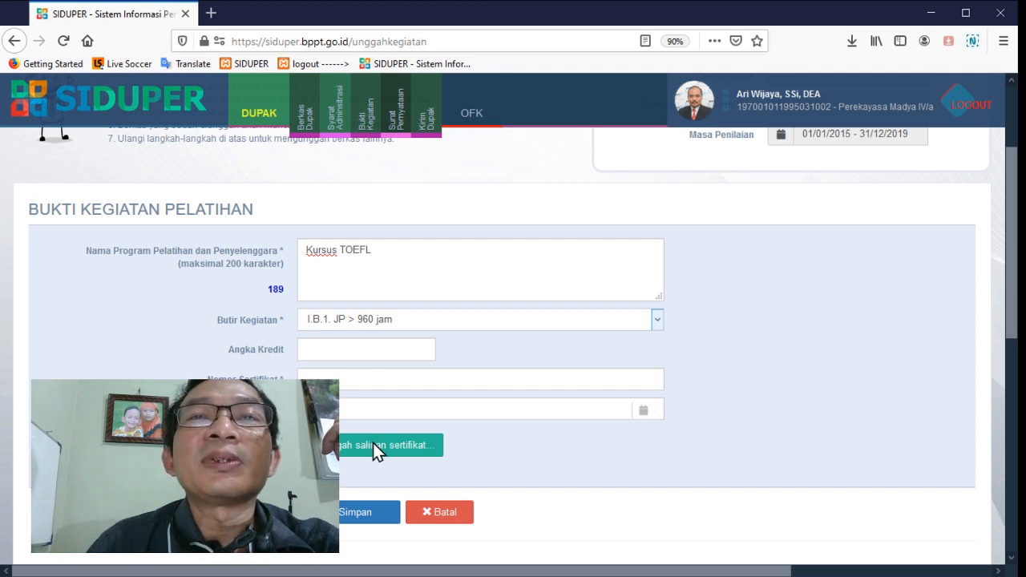
pyautogui.press('Down')
pyautogui.press('Down')
pyautogui.press('Down')
pyautogui.press('Down')
pyautogui.press('Down')
pyautogui.press('Down')
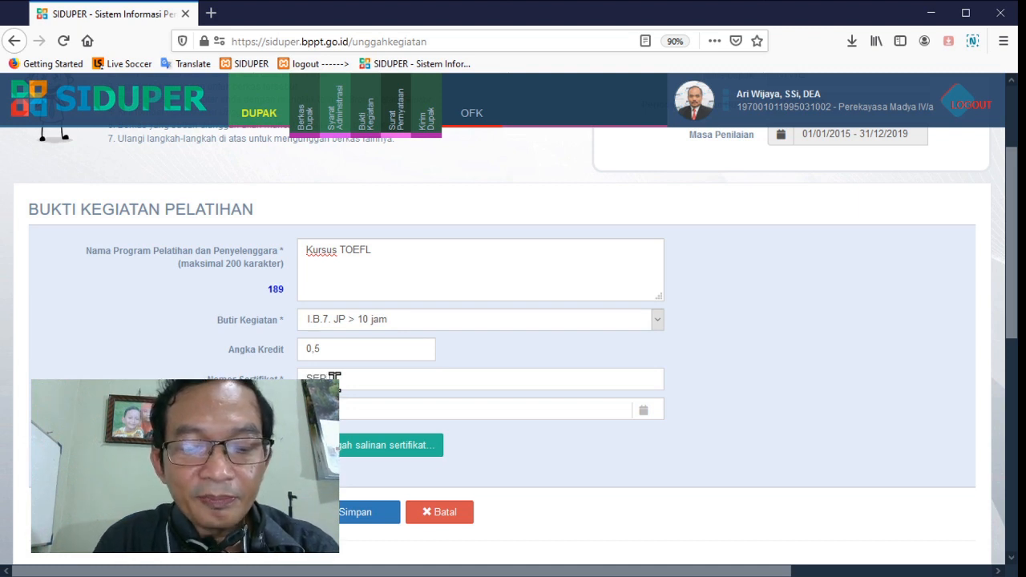
pyautogui.write('345')
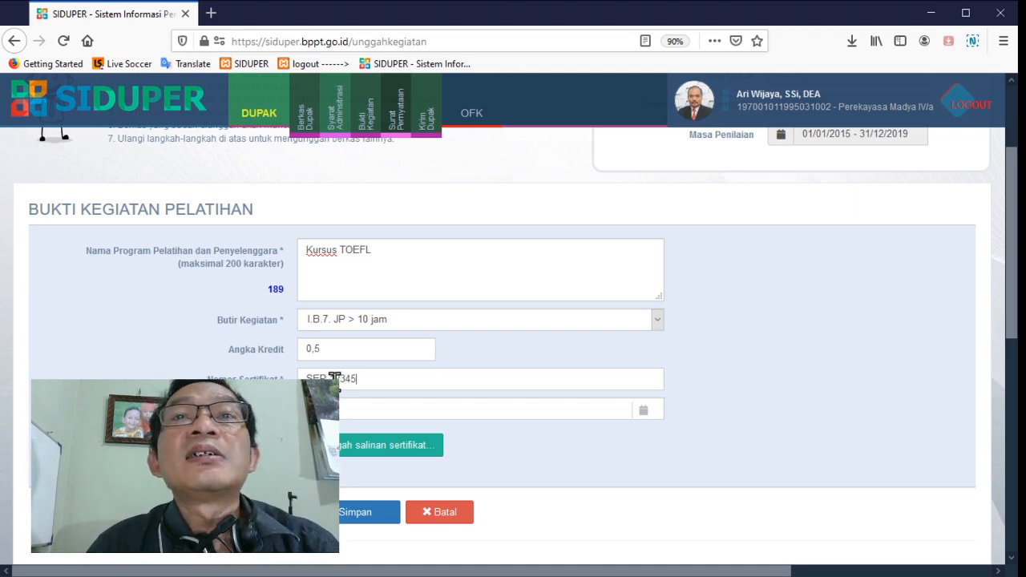
# Set the training certificate's date to 16/02/2016
pyautogui.click(359, 411)
pyautogui.scroll(-1, 426, 458)
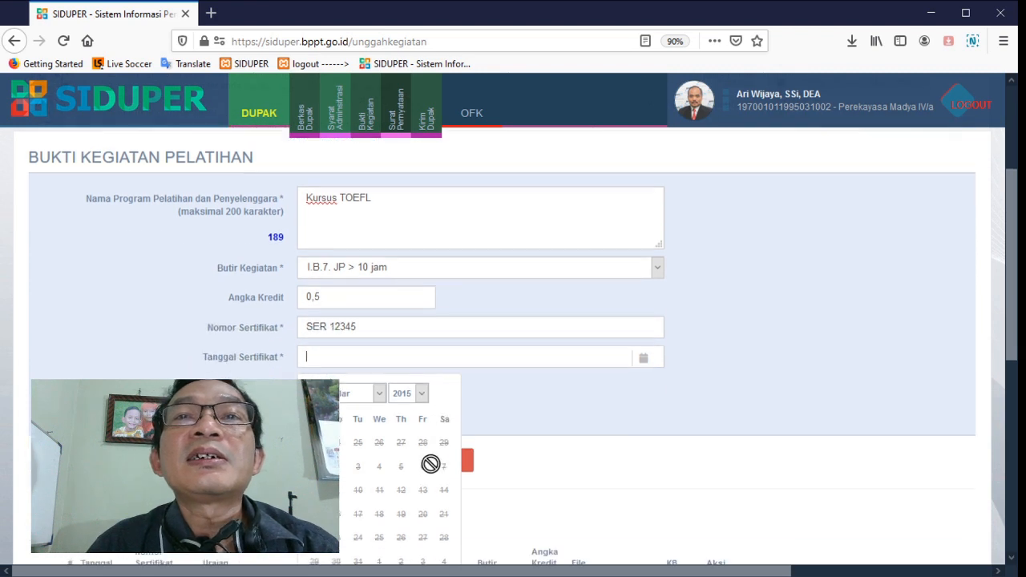
pyautogui.scroll(-1, 431, 464)
pyautogui.click(417, 374)
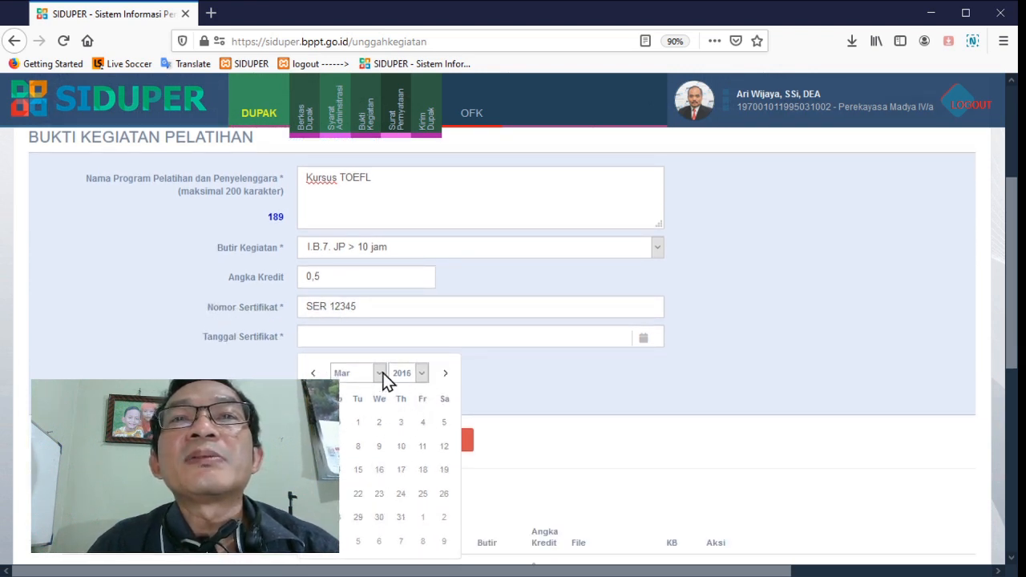
pyautogui.click(356, 404)
pyautogui.click(359, 472)
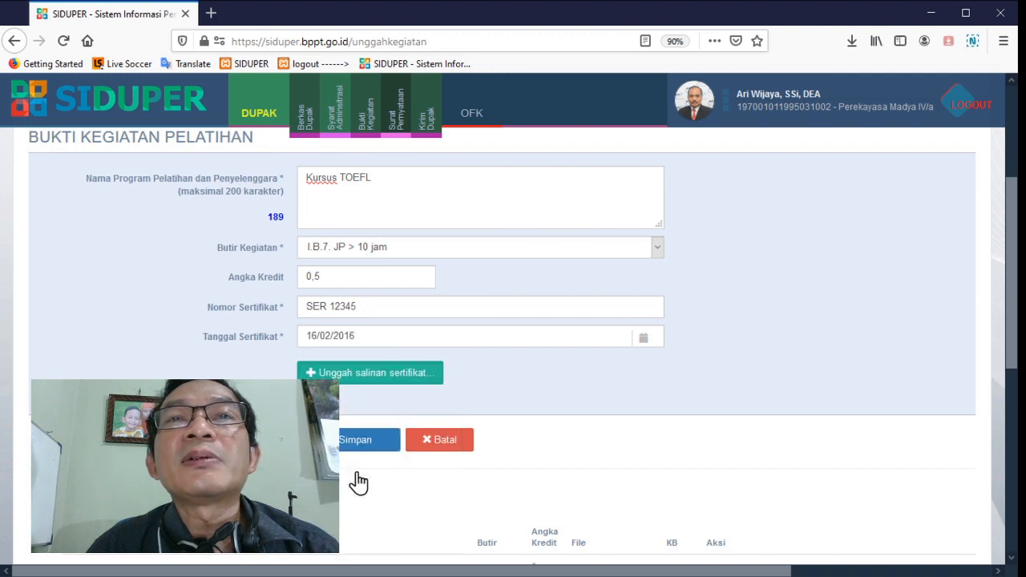
# Upload the PDF copy of the training certificate and view the uploaded document
pyautogui.scroll(-1, 515, 390)
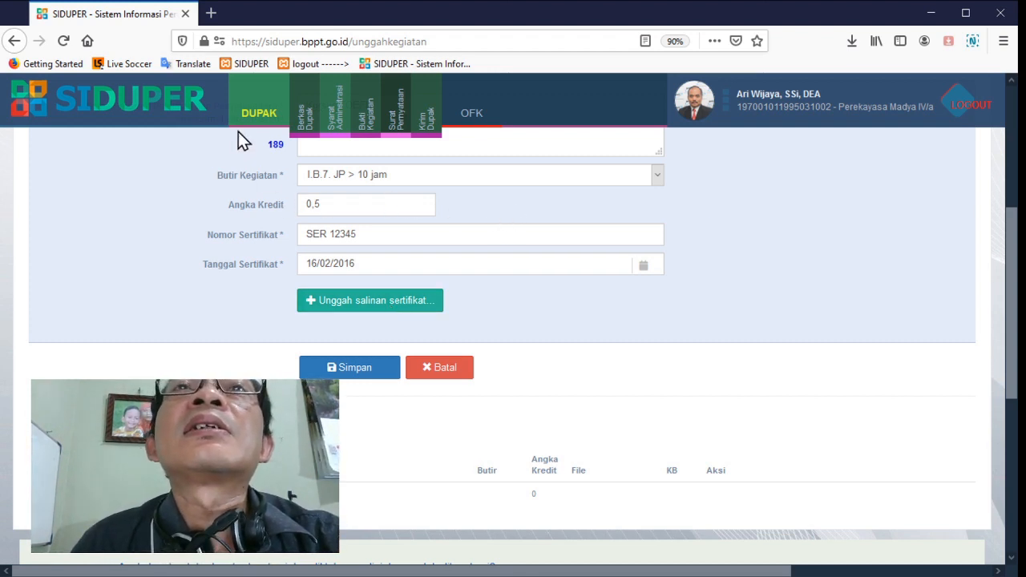
pyautogui.doubleClick(503, 122)
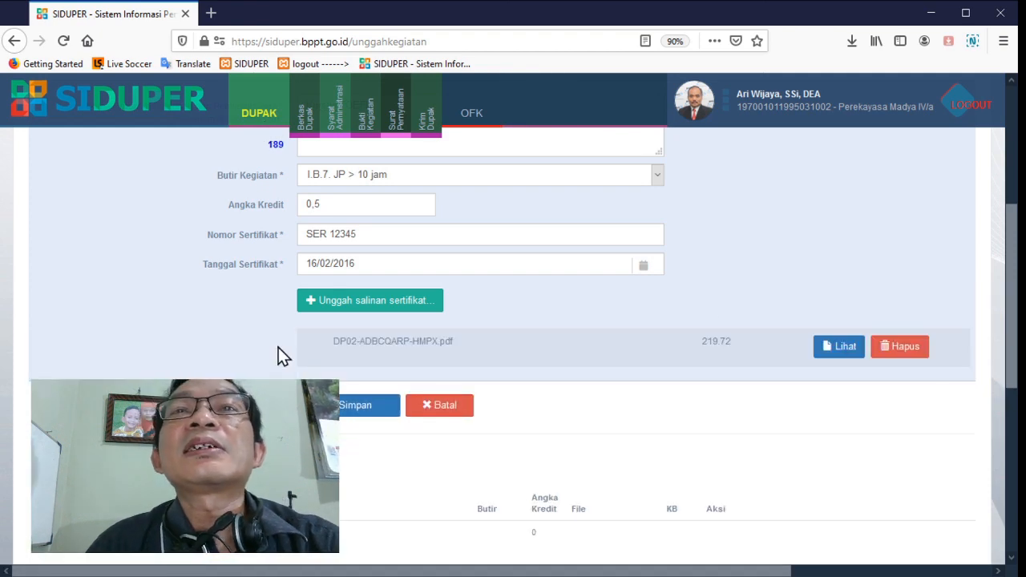
pyautogui.click(838, 353)
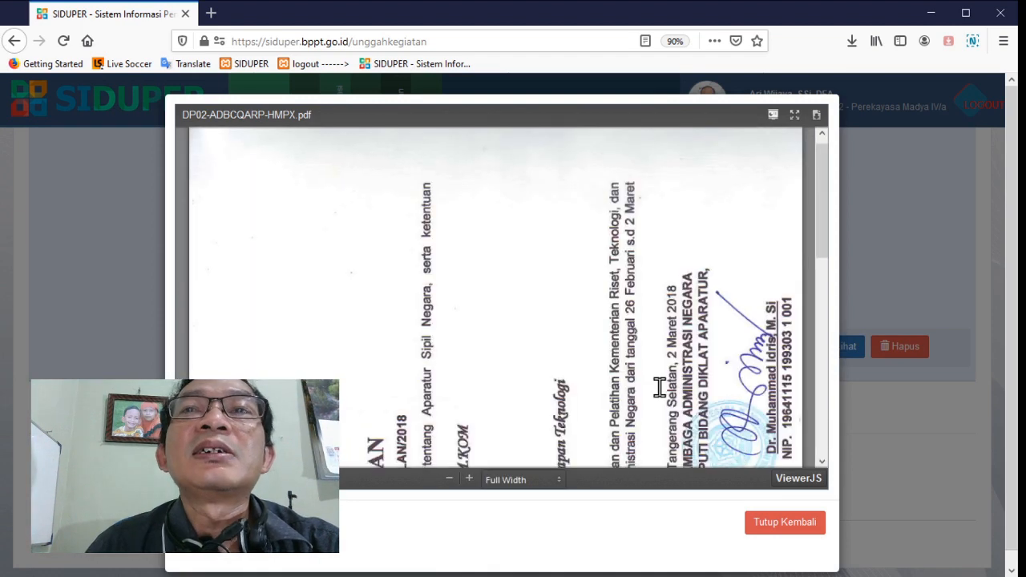
pyautogui.scroll(-10, 660, 389)
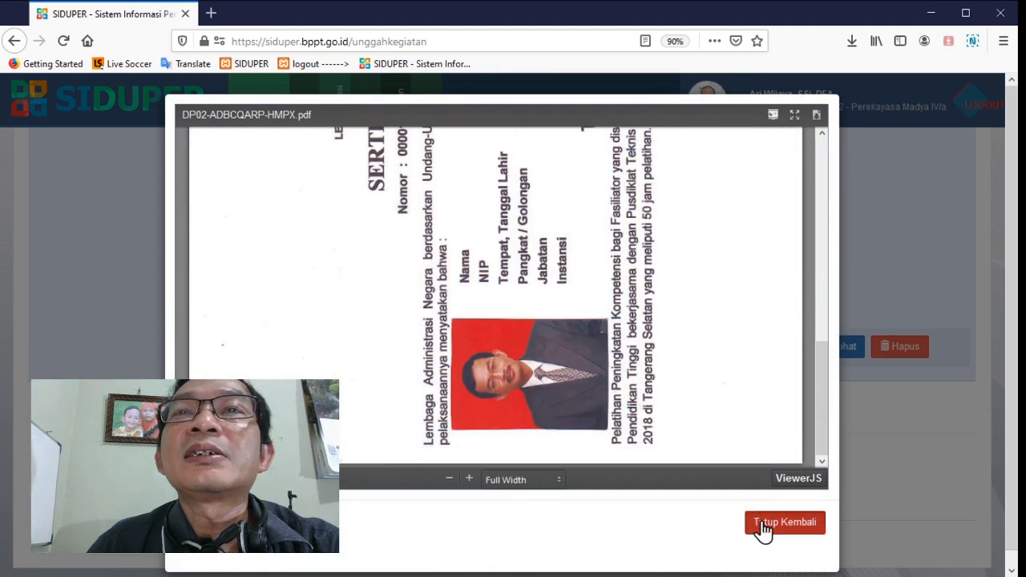
# Save the Kursus TOEFL training evidence and return to the Berkas Bukti Kegiatan page
pyautogui.click(762, 528)
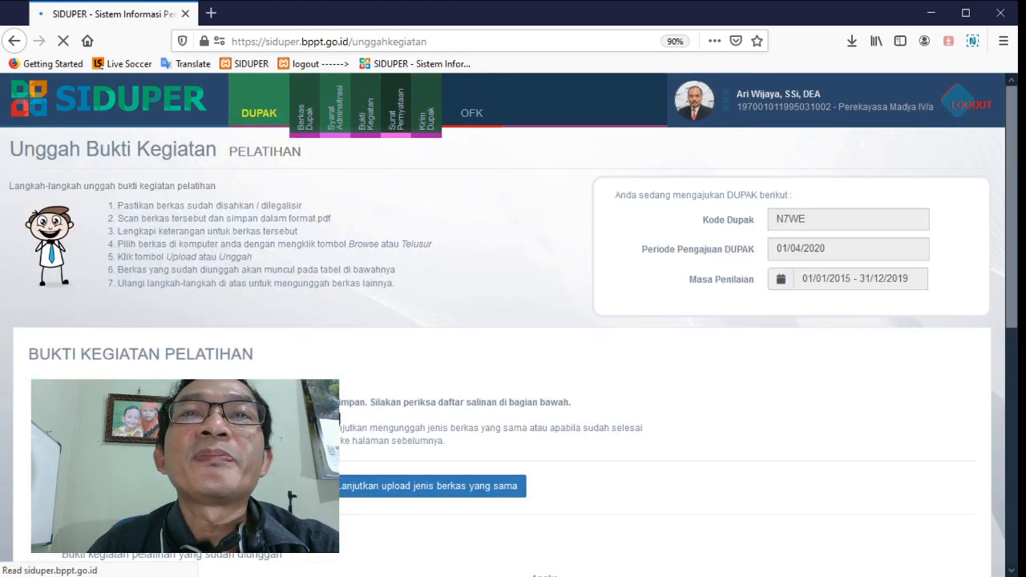
pyautogui.scroll(-4, 572, 411)
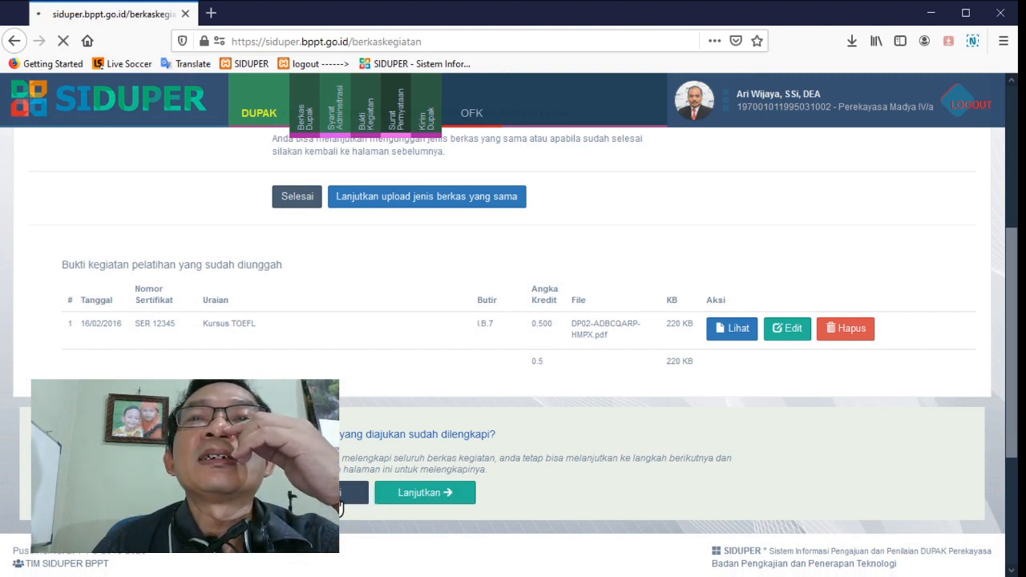
pyautogui.scroll(-3, 436, 451)
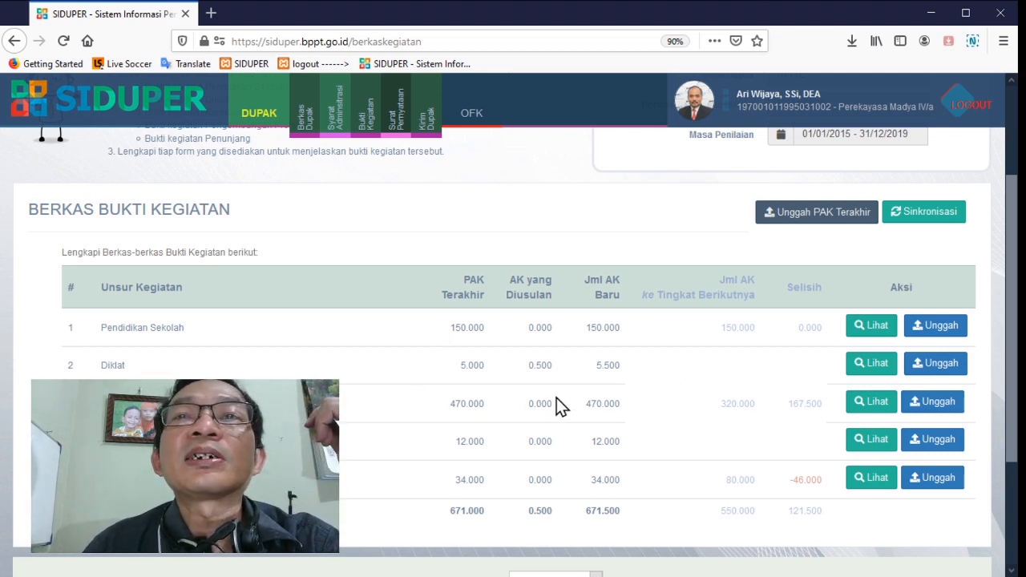
# Start a new Kerekayasaan activity evidence entry and open the list for adding a Program Kegiatan
pyautogui.click(953, 407)
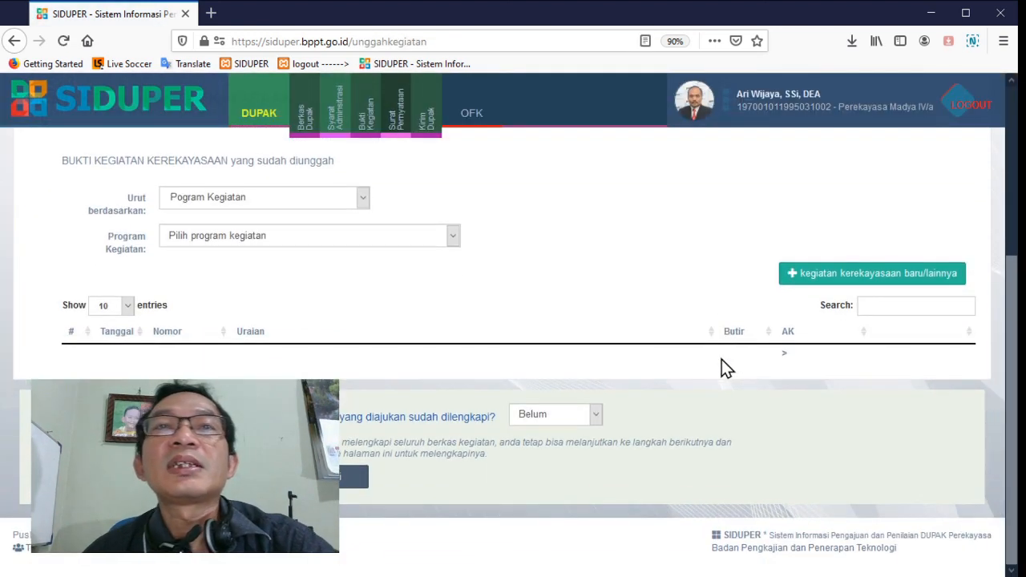
pyautogui.scroll(1, 722, 359)
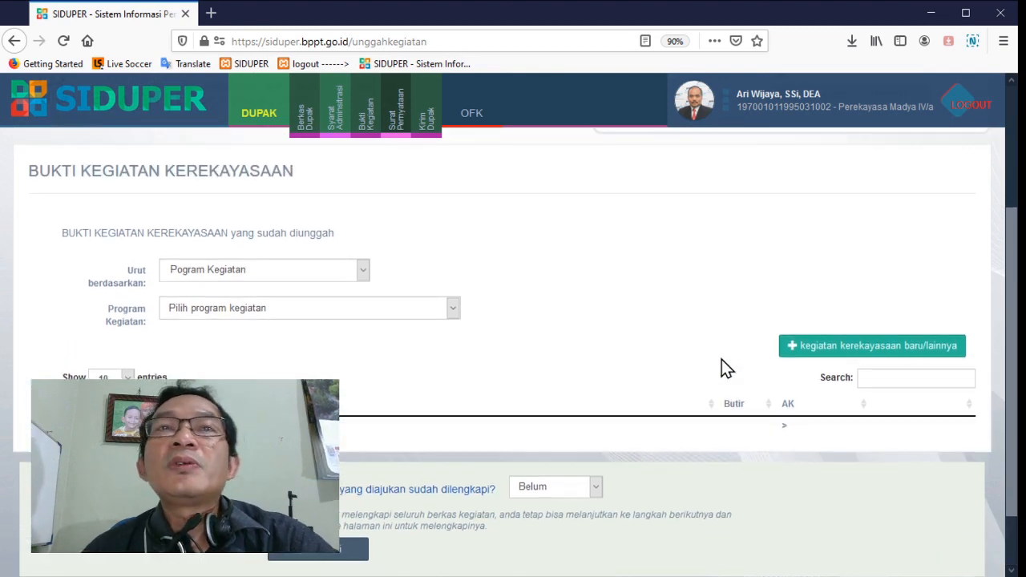
pyautogui.click(827, 349)
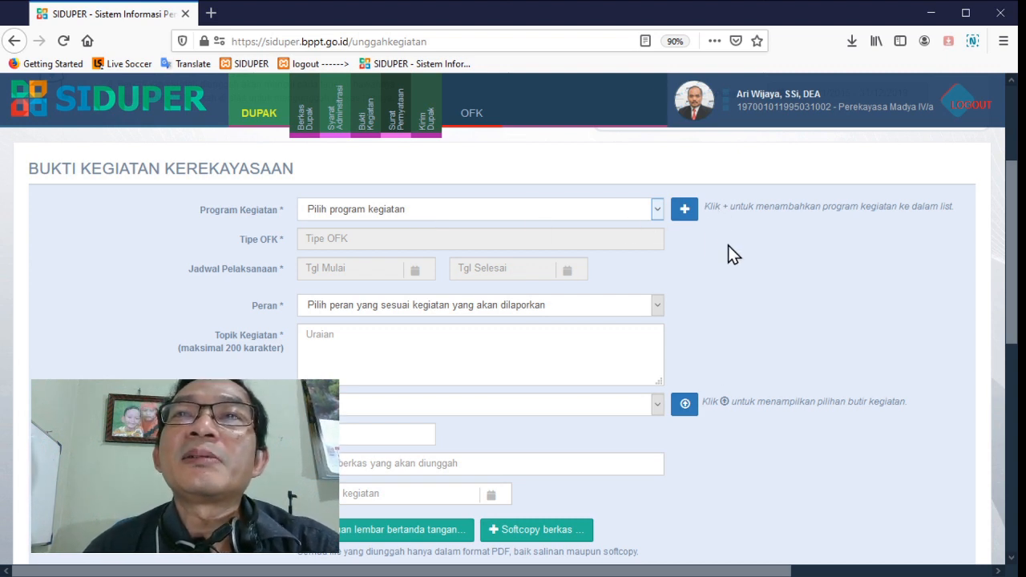
pyautogui.click(683, 213)
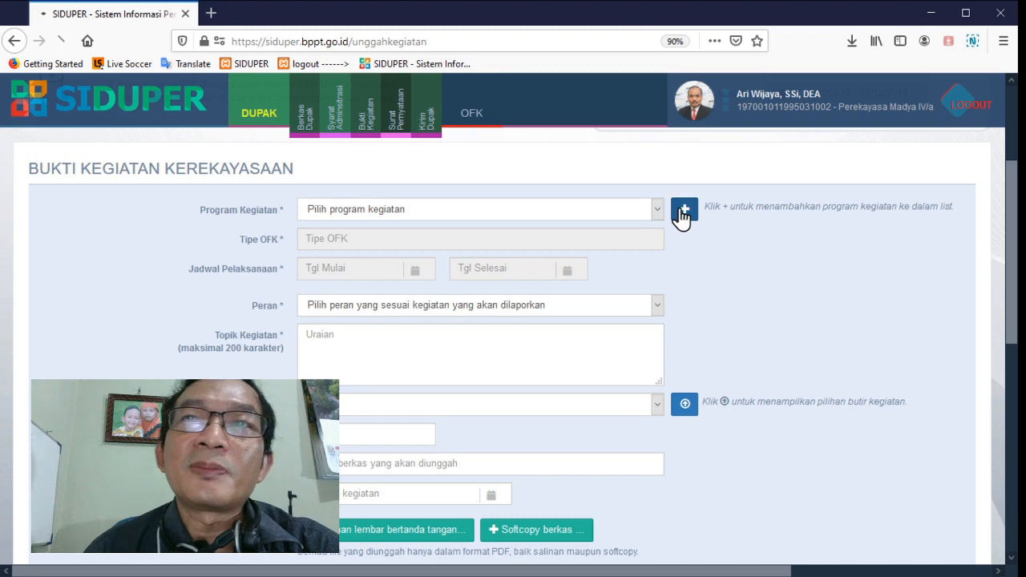
# Examine the Program Kegiatan list of the work unit, including each program's period, OFK type, own roles and available actions
pyautogui.scroll(-5, 662, 264)
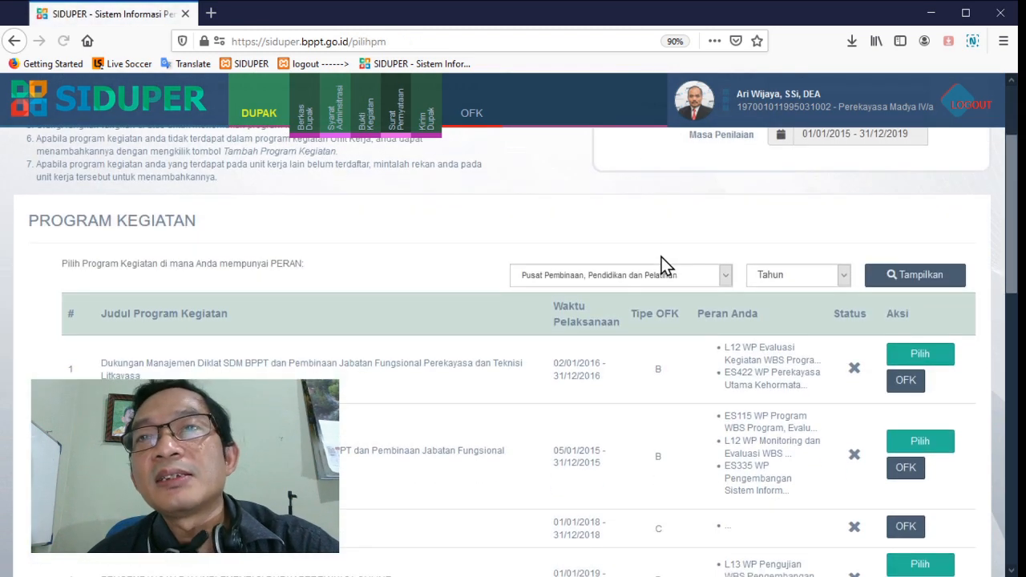
pyautogui.scroll(3, 662, 265)
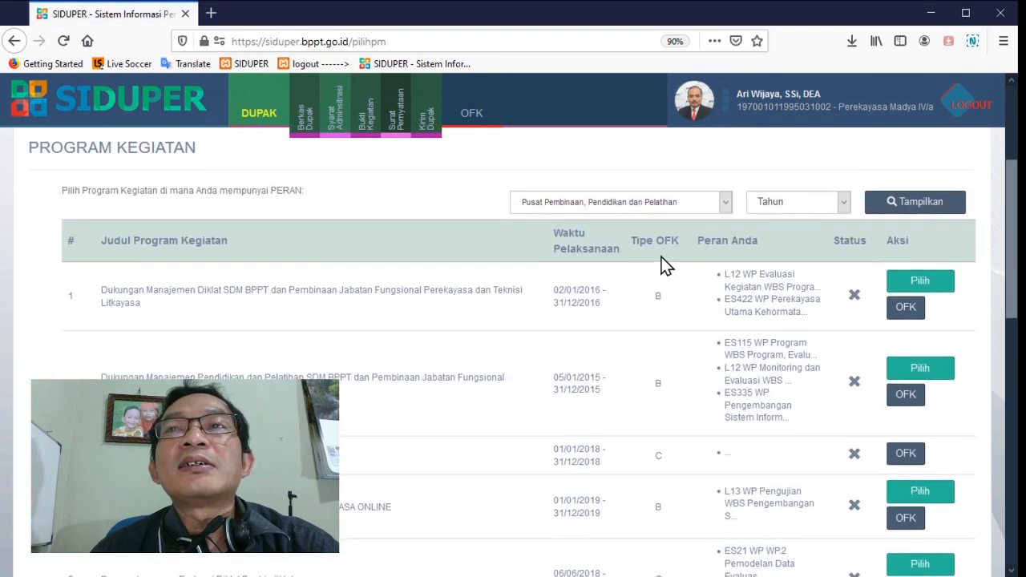
pyautogui.scroll(-2, 662, 264)
pyautogui.scroll(-6, 663, 265)
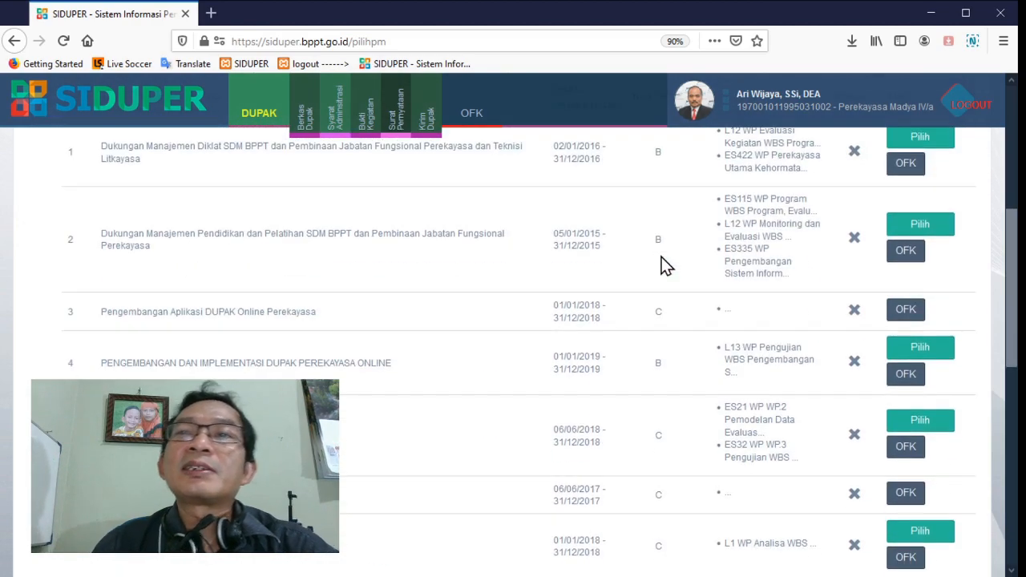
pyautogui.scroll(-3, 664, 264)
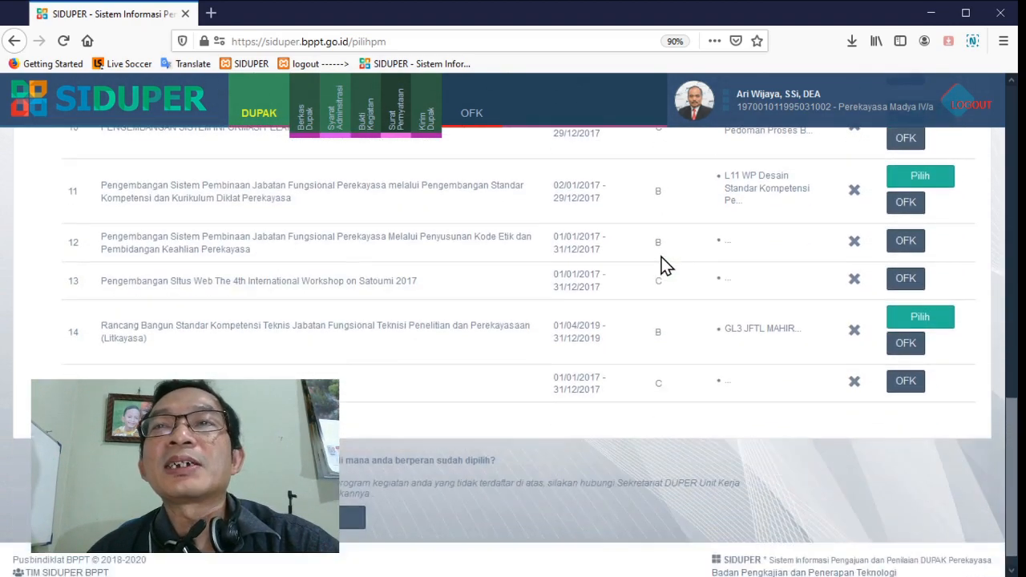
pyautogui.scroll(7, 664, 265)
pyautogui.scroll(3, 767, 305)
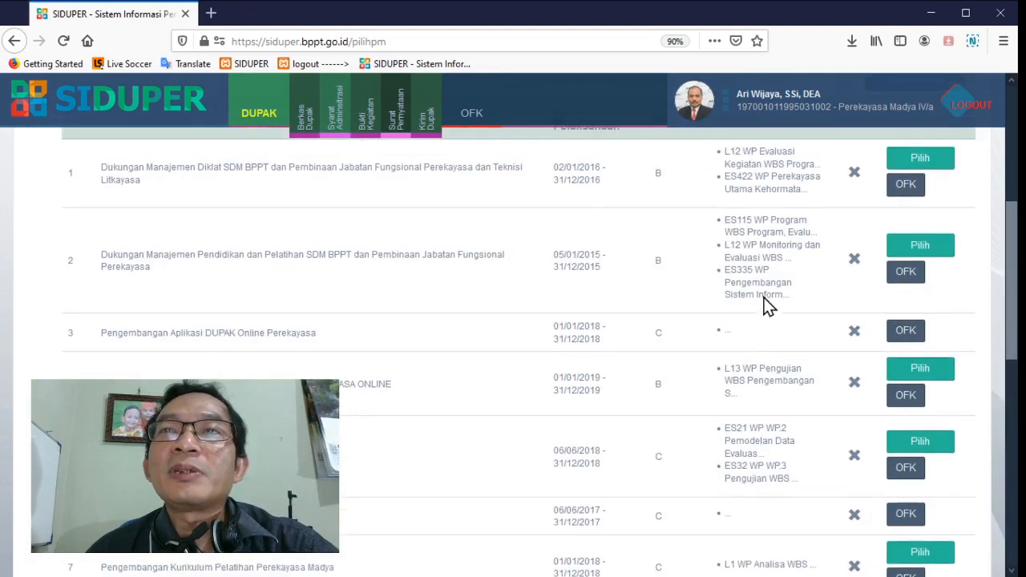
pyautogui.scroll(-2, 764, 297)
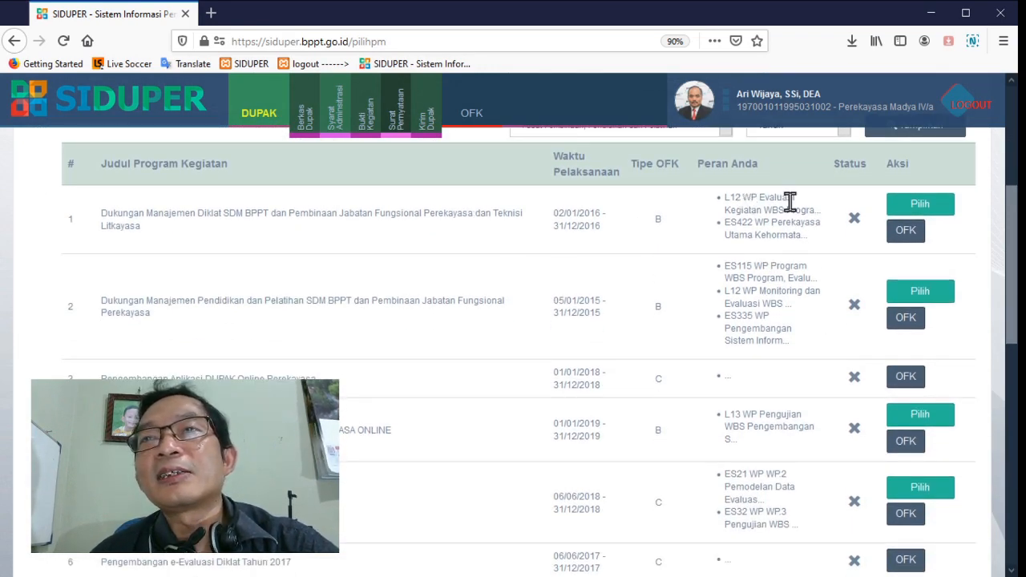
pyautogui.scroll(-1, 786, 325)
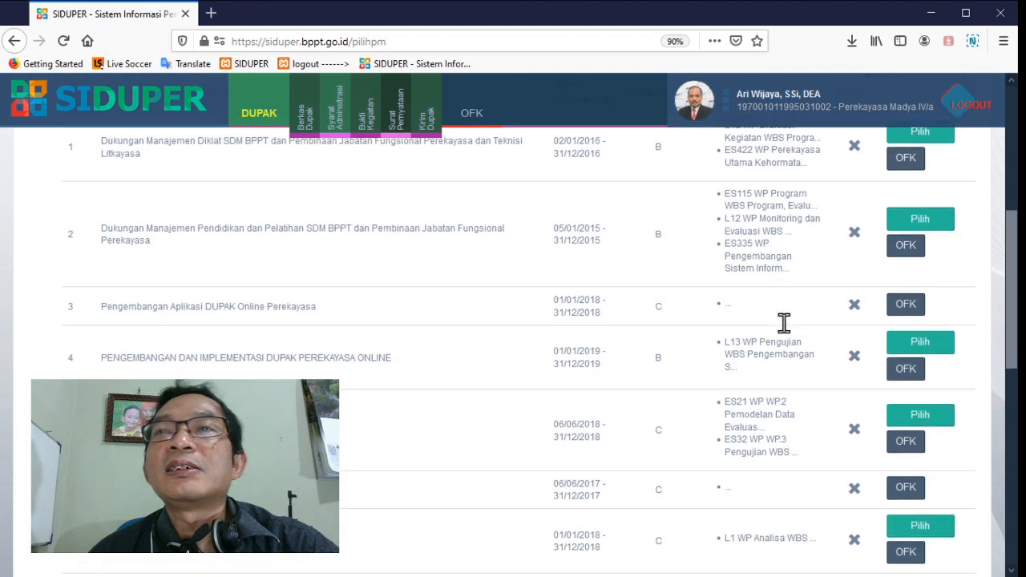
pyautogui.scroll(1, 762, 341)
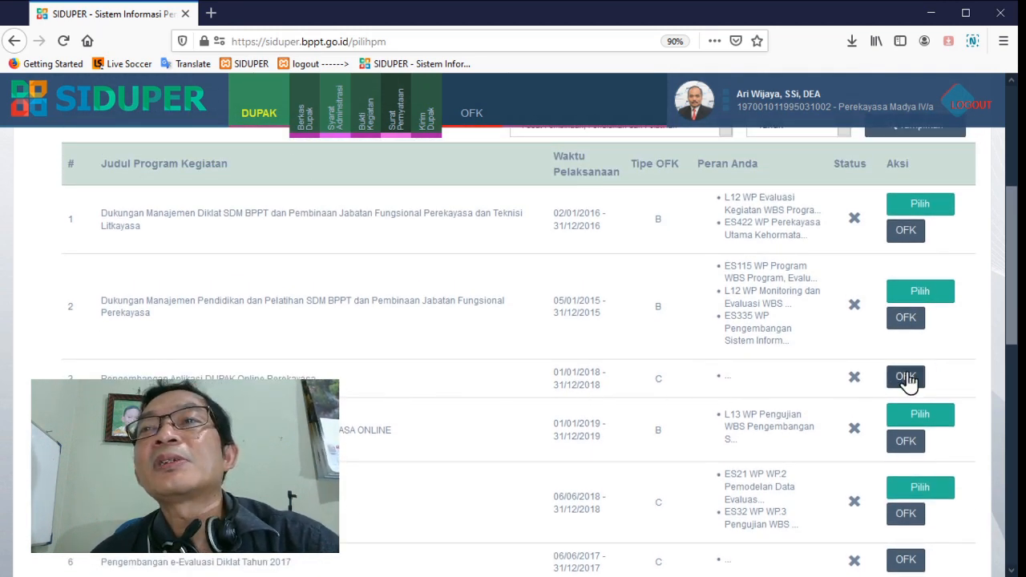
pyautogui.scroll(1, 806, 357)
pyautogui.scroll(1, 796, 348)
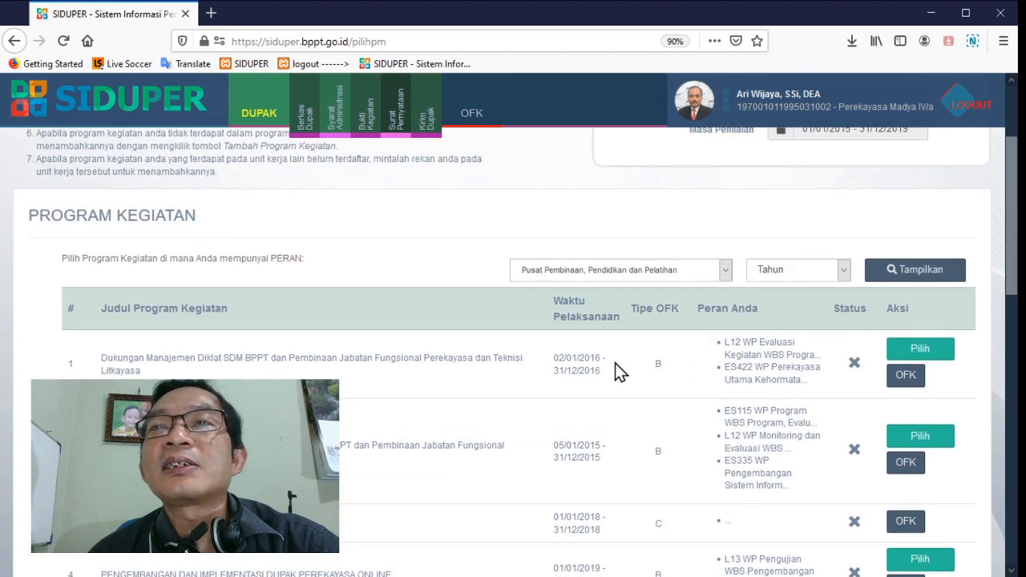
# Select the 2016 and 2015 Dukungan Manajemen programs and the 2019 Pengembangan dan Implementasi DUPAK Perekayasa Online program
pyautogui.click(921, 350)
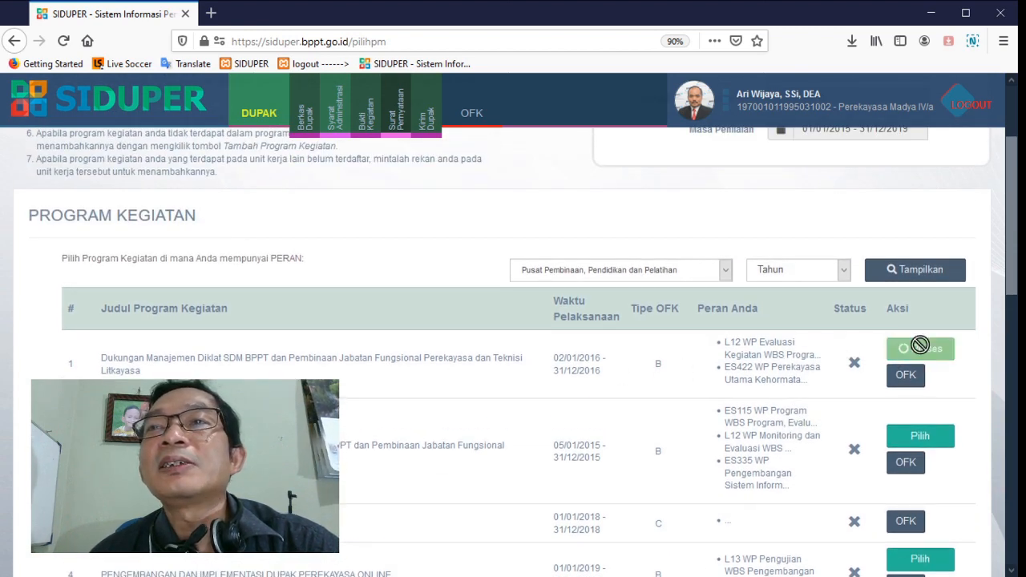
pyautogui.scroll(-3, 959, 362)
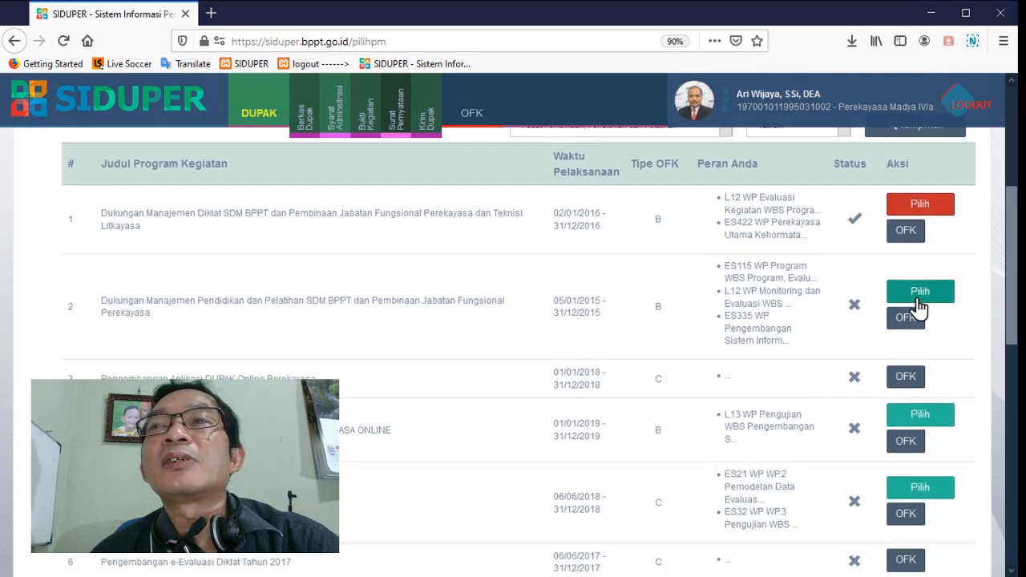
pyautogui.click(920, 306)
pyautogui.scroll(-1, 921, 308)
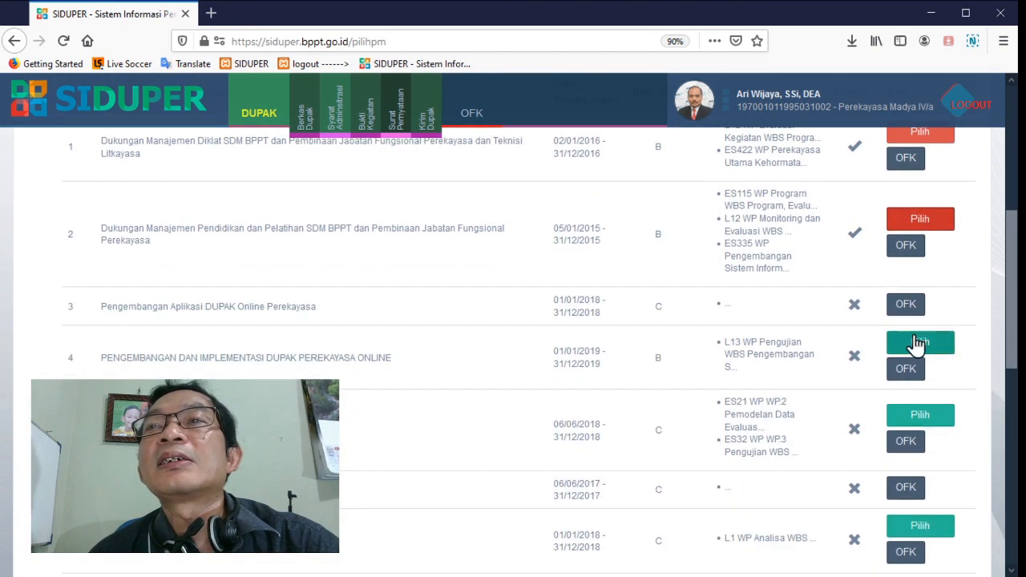
pyautogui.click(919, 345)
pyautogui.scroll(1, 971, 355)
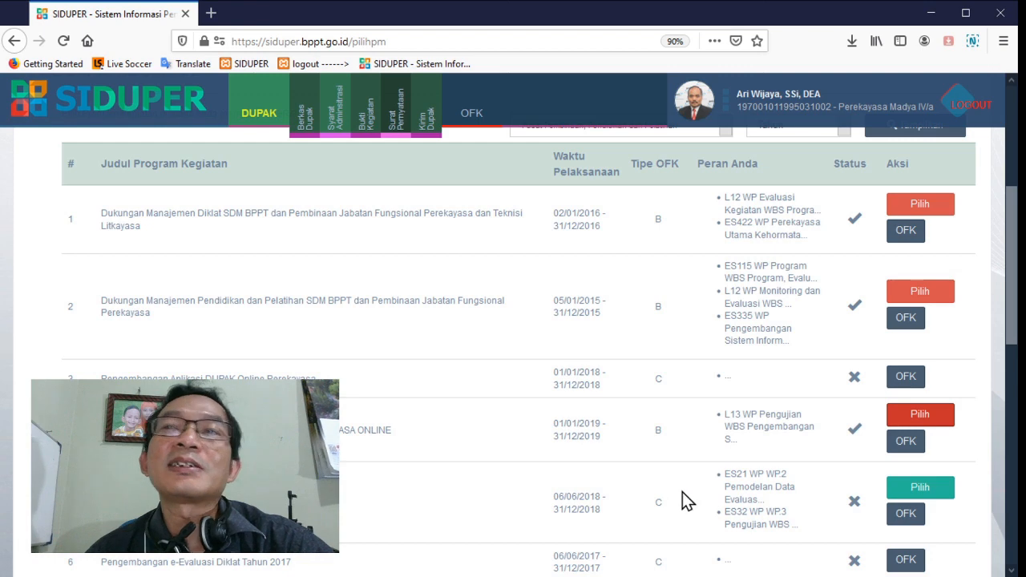
# Select the 2017 program on developing Standar Kompetensi dan Kurikulum Diklat Perekayasa, with the role L11 WP Desain Standar Kompetensi
pyautogui.scroll(-1, 768, 448)
pyautogui.scroll(-4, 871, 468)
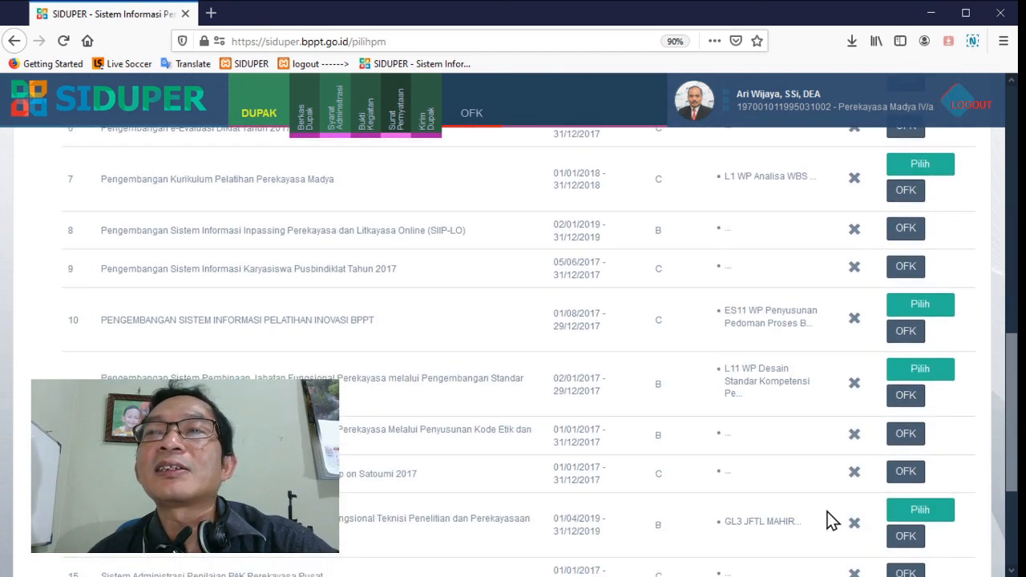
pyautogui.scroll(2, 830, 521)
pyautogui.scroll(4, 553, 329)
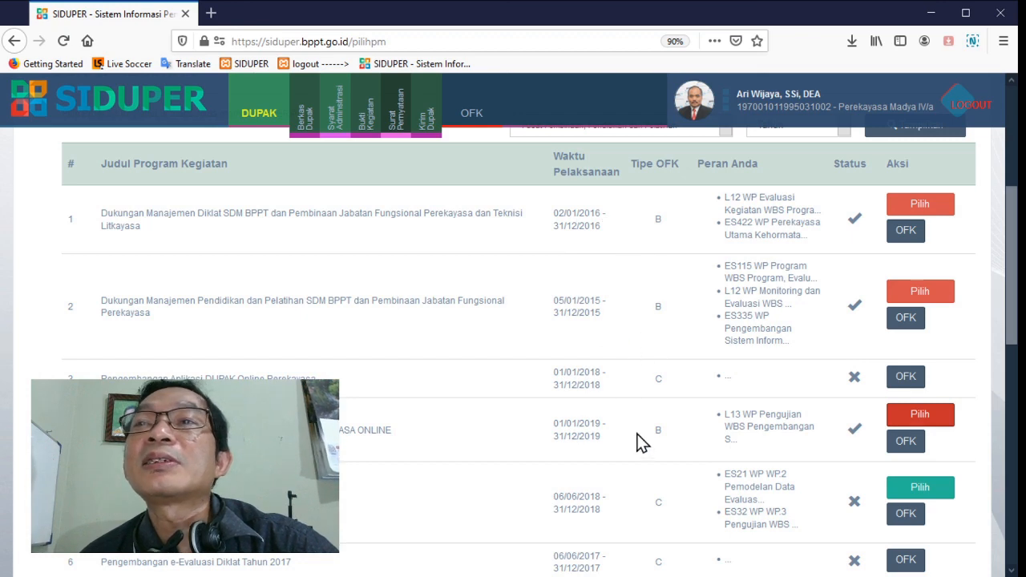
pyautogui.scroll(-3, 645, 443)
pyautogui.scroll(-2, 683, 347)
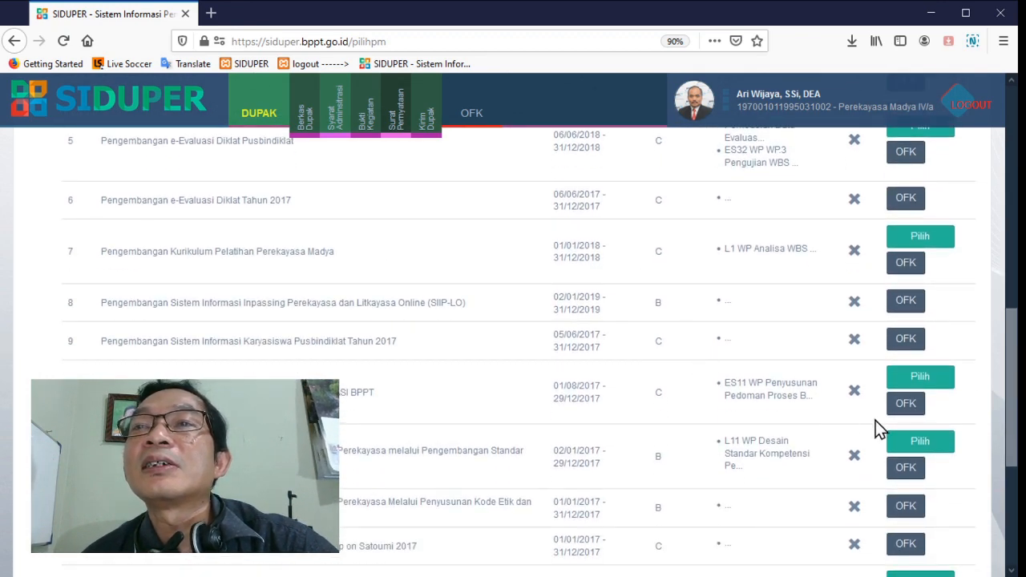
pyautogui.click(921, 443)
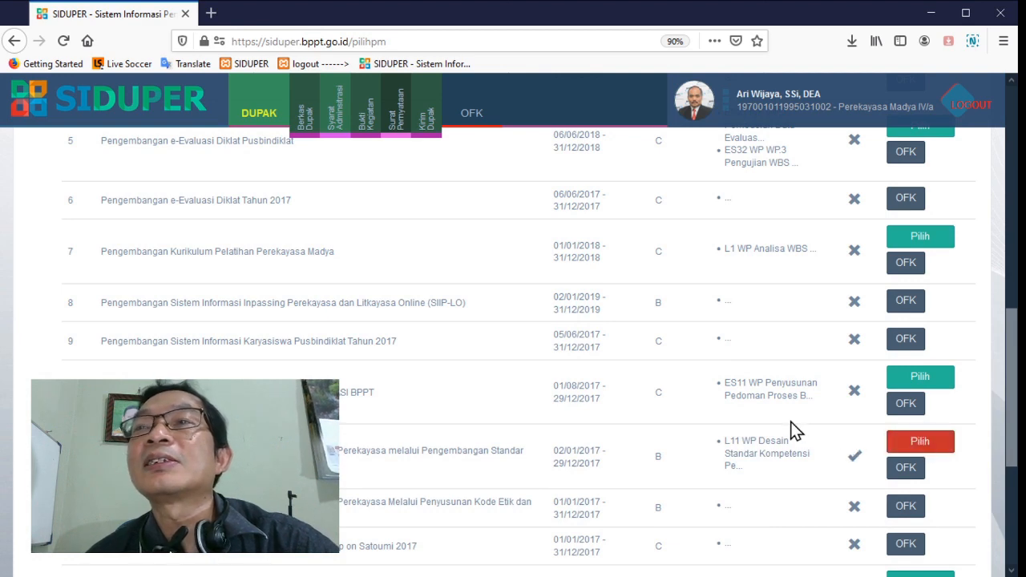
# Review the selection status of the programs throughout the Program Kegiatan list
pyautogui.scroll(4, 832, 429)
pyautogui.scroll(3, 834, 431)
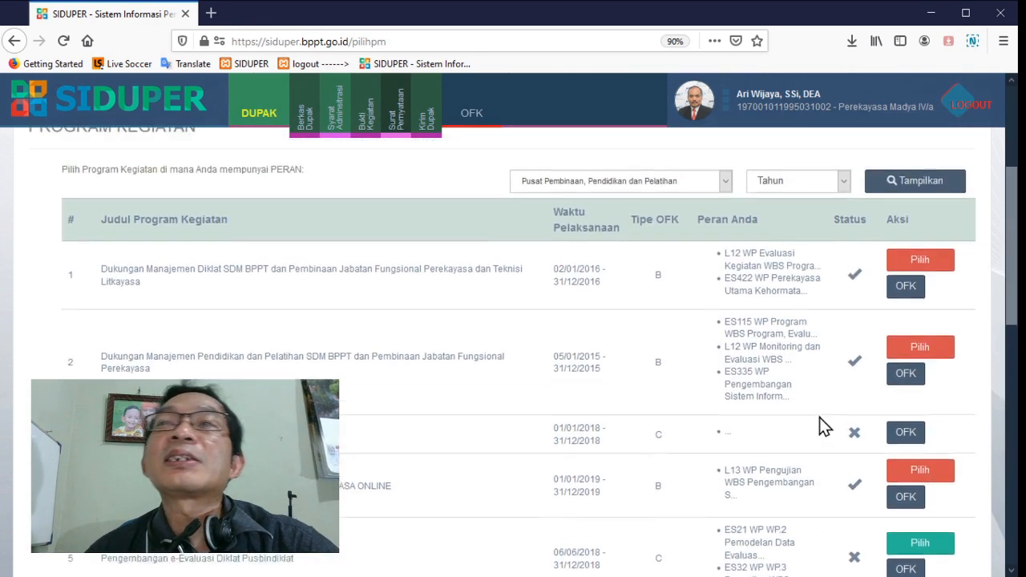
pyautogui.scroll(-7, 785, 415)
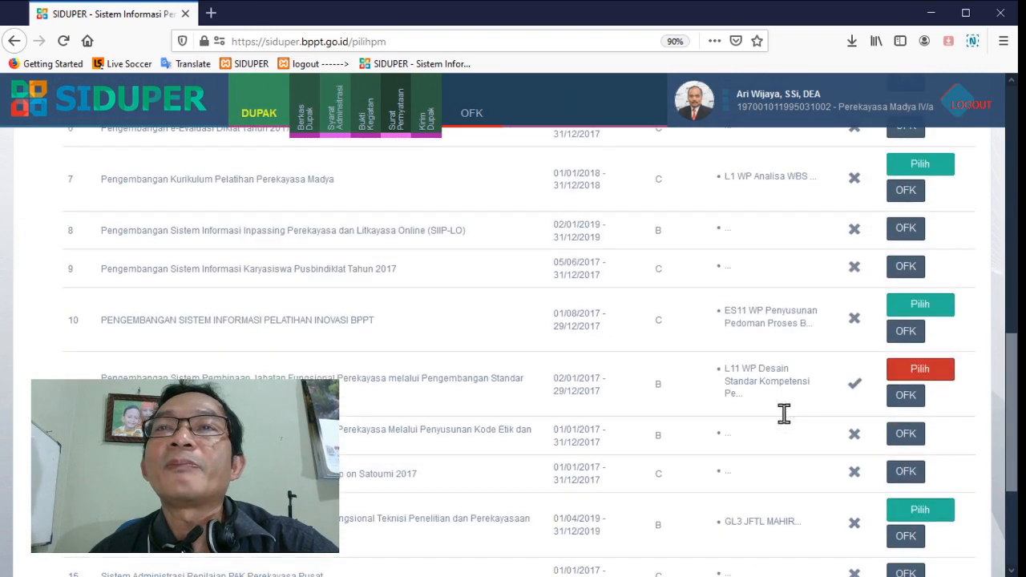
pyautogui.scroll(-1, 784, 415)
pyautogui.scroll(8, 784, 416)
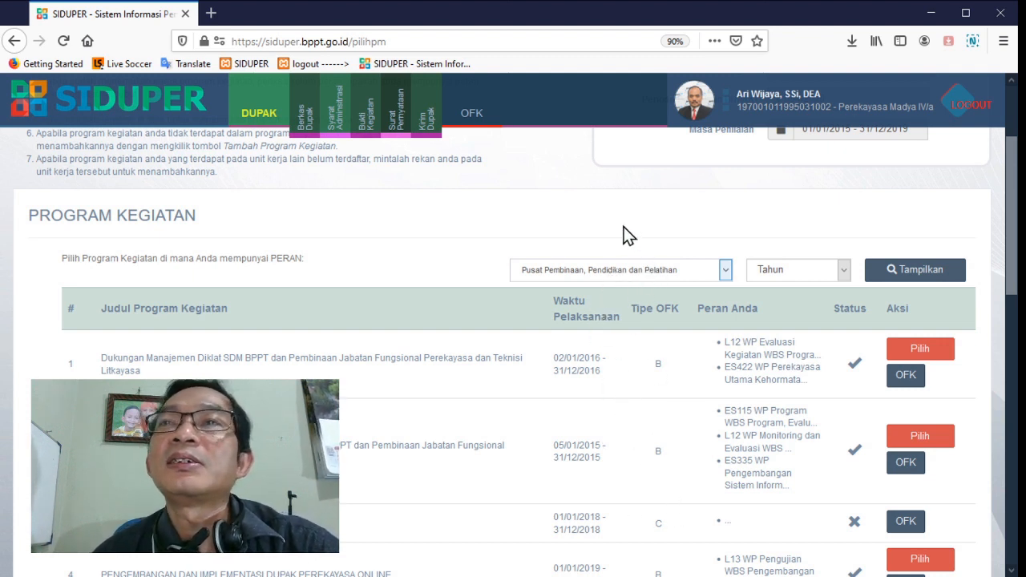
pyautogui.scroll(-10, 657, 314)
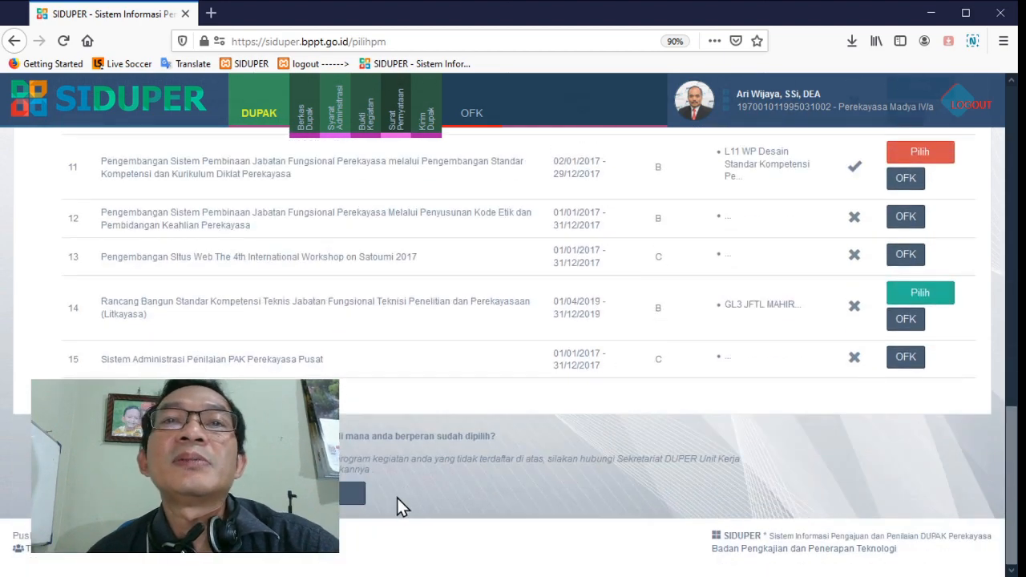
# Continue to the Kerekayasaan evidence upload and add a new activity entry for the 2016 Dukungan Manajemen Diklat SDM BPPT program
pyautogui.click(358, 494)
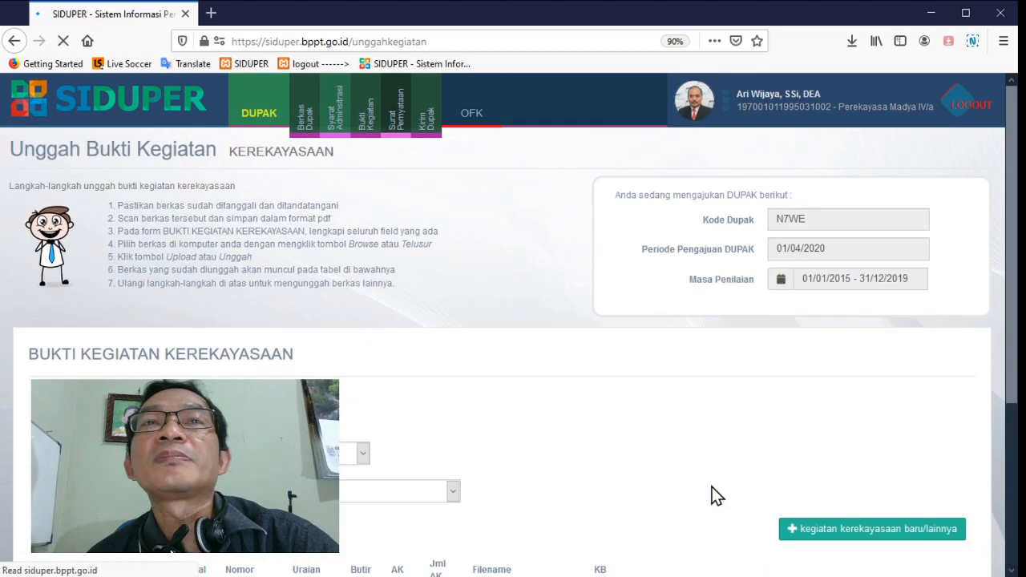
pyautogui.scroll(-3, 778, 385)
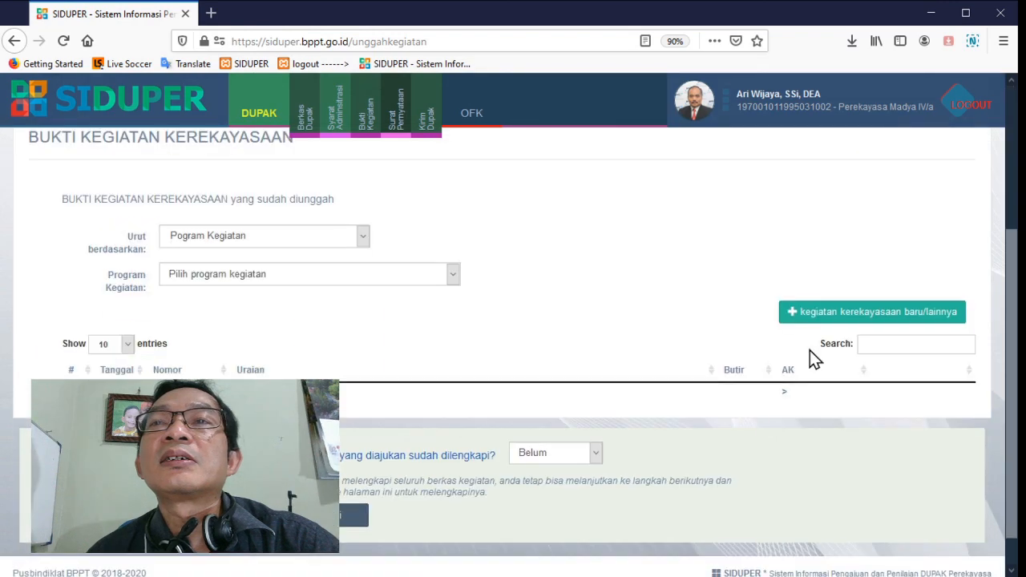
pyautogui.click(820, 314)
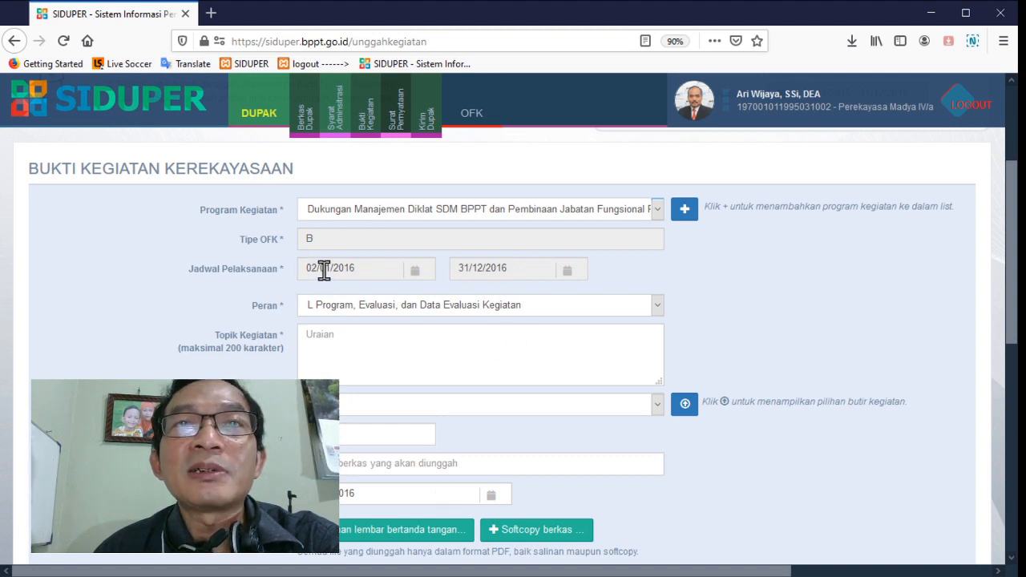
# Set the activity's Peran to ES Tata Kelola Sumber Daya Pusbindiklat Perekayasa Utama Kehormatan
pyautogui.click(351, 334)
pyautogui.click(362, 308)
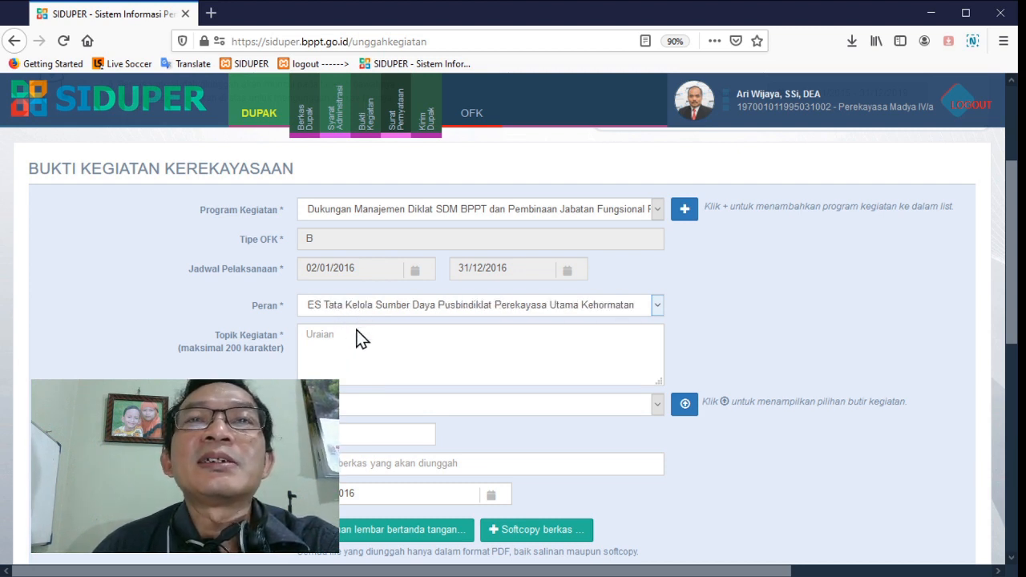
pyautogui.click(357, 331)
pyautogui.click(367, 310)
pyautogui.click(364, 338)
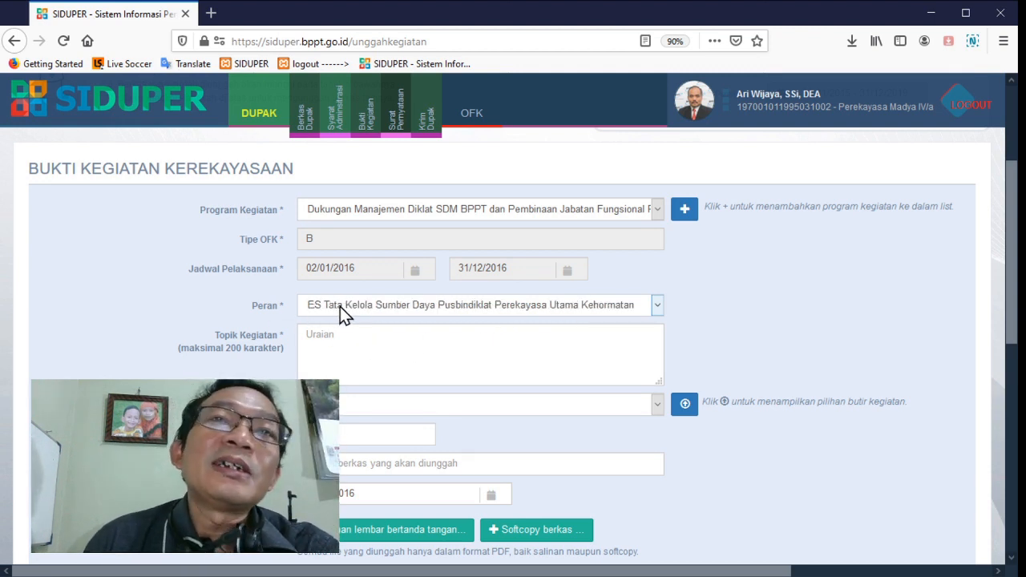
# Enter "Menyiapkan TN-01 mengenai abc" as the Topik Kegiatan
pyautogui.click(374, 355)
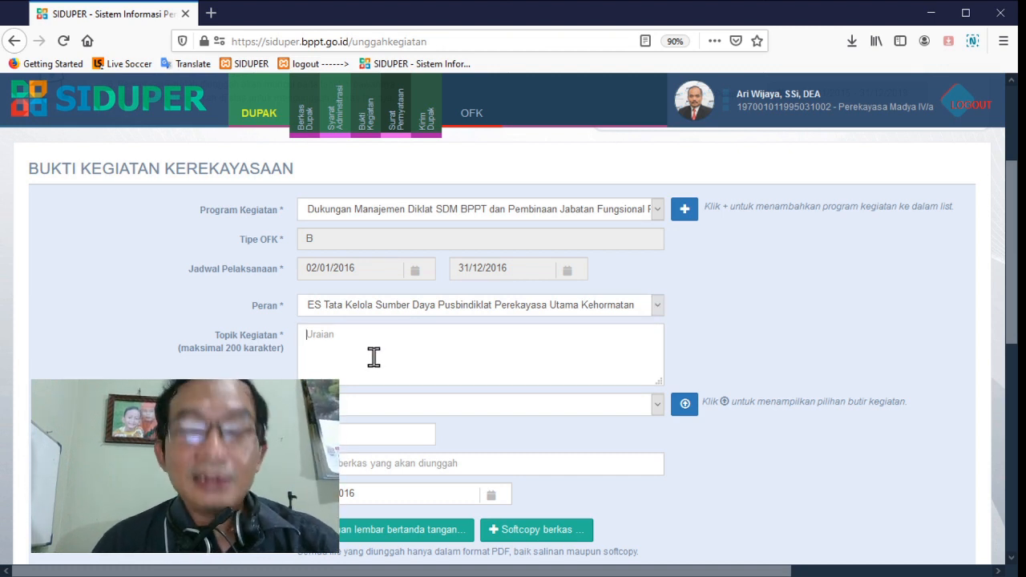
pyautogui.write('Menyi')
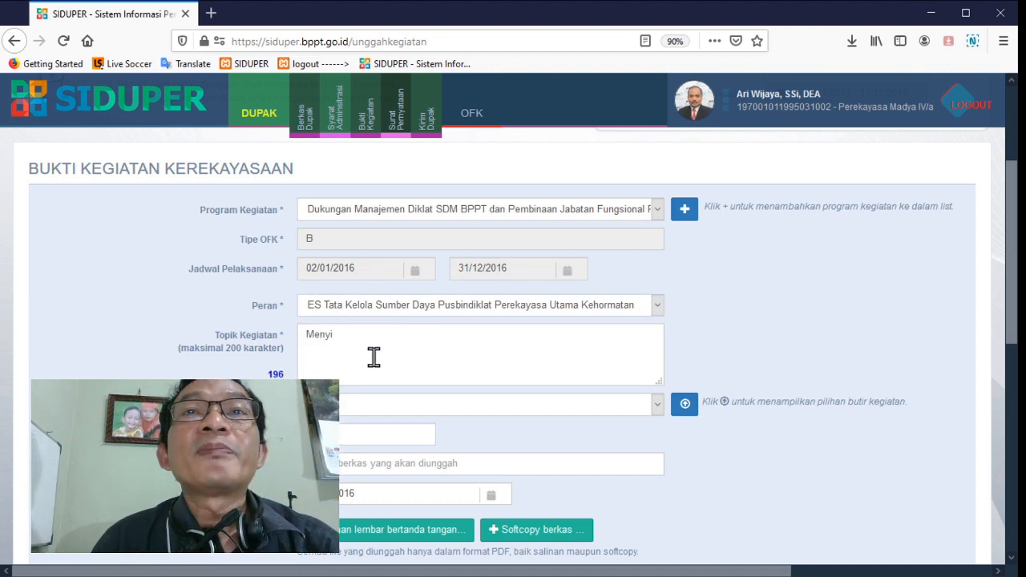
pyautogui.write('apkan TN')
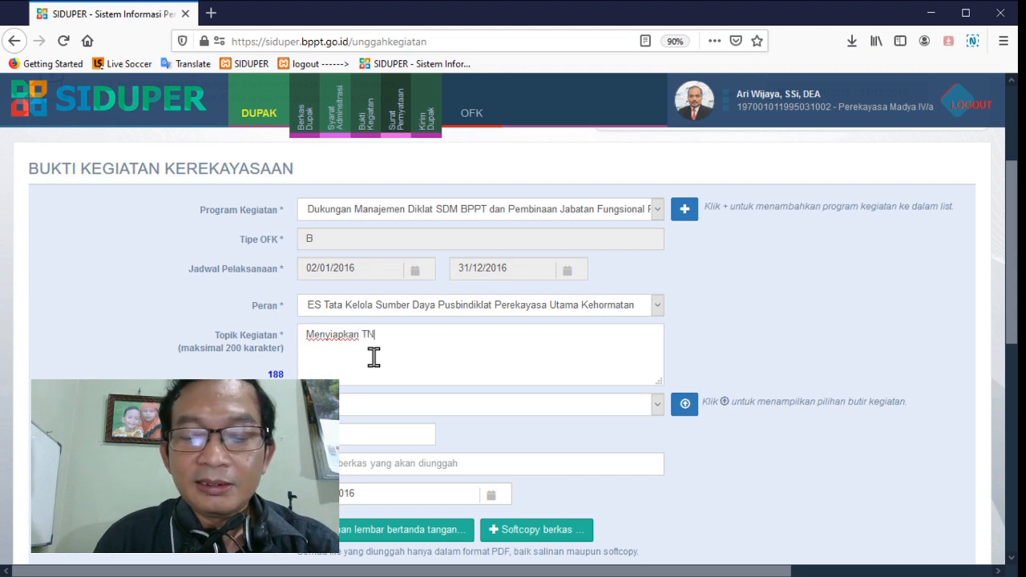
pyautogui.write('-01')
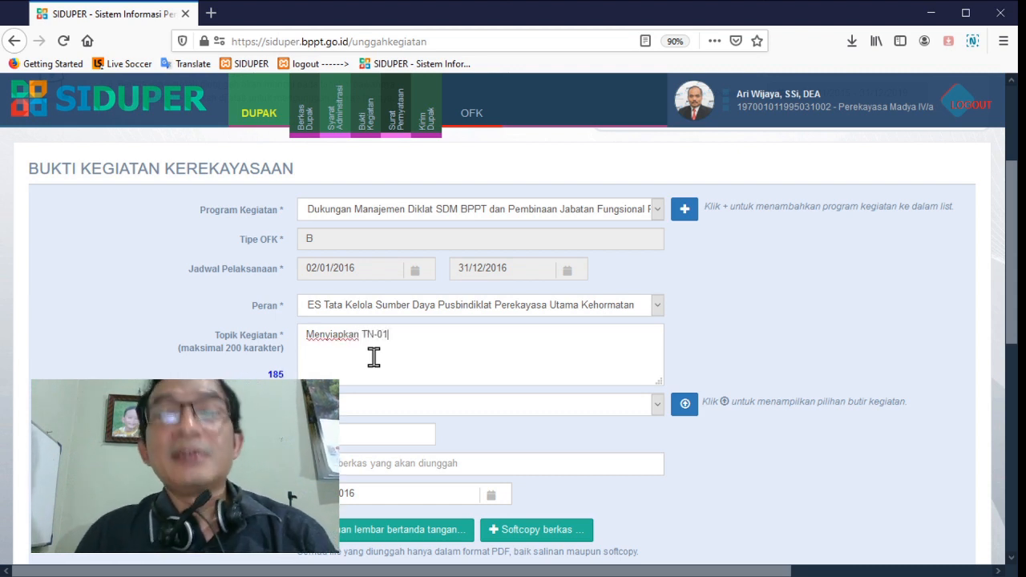
pyautogui.write(' menge')
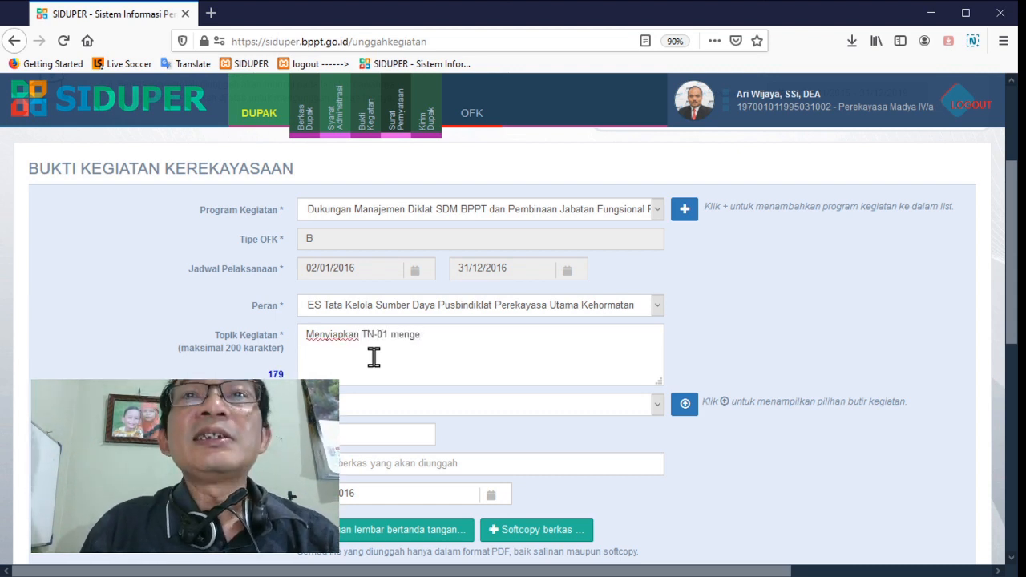
pyautogui.write('nai abc')
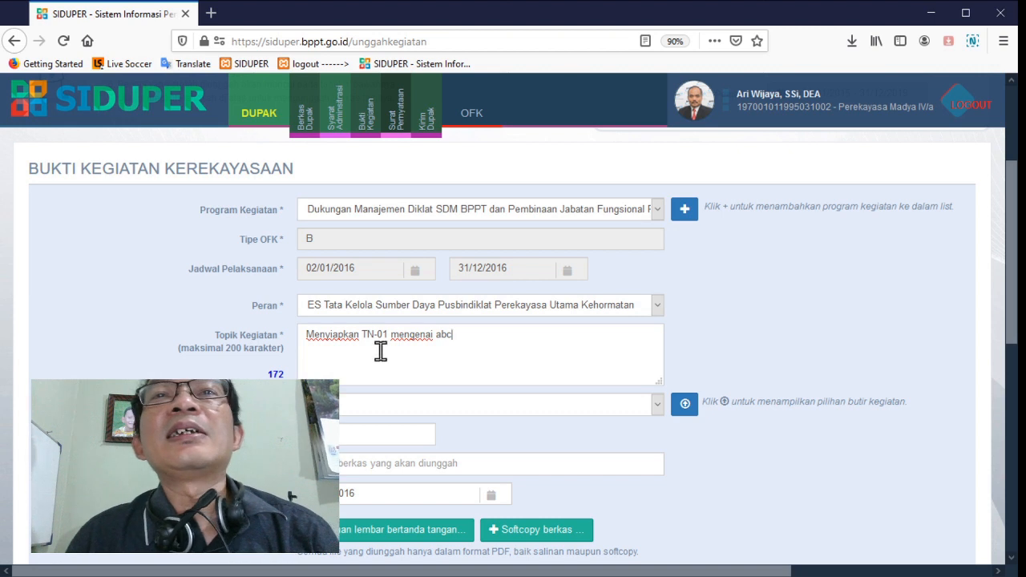
# Choose Butir Kegiatan II.B.4.a, Engineering Staff preparing technical notes (TN), from the list of Perekayasaan items
pyautogui.scroll(-2, 374, 357)
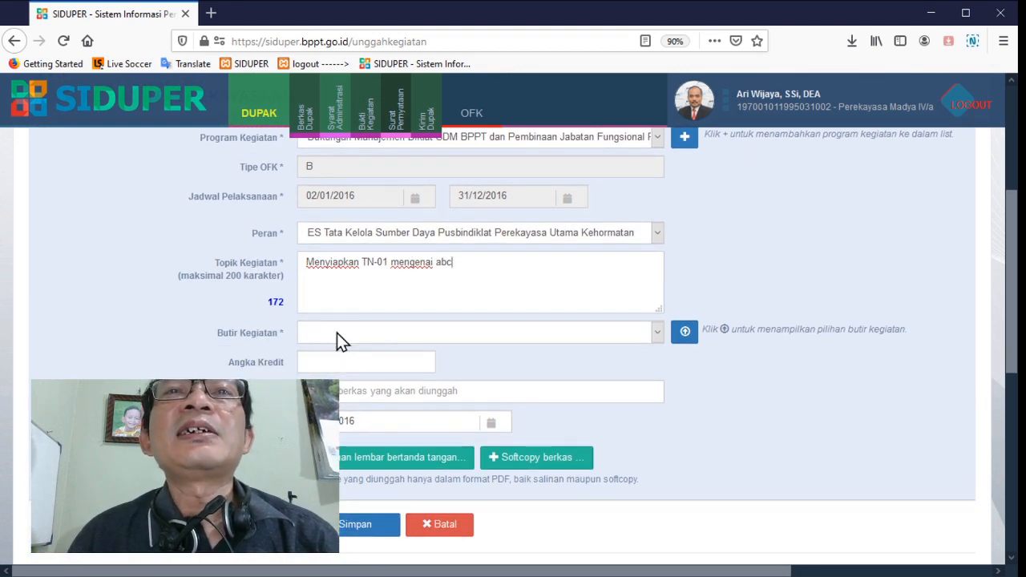
pyautogui.click(687, 334)
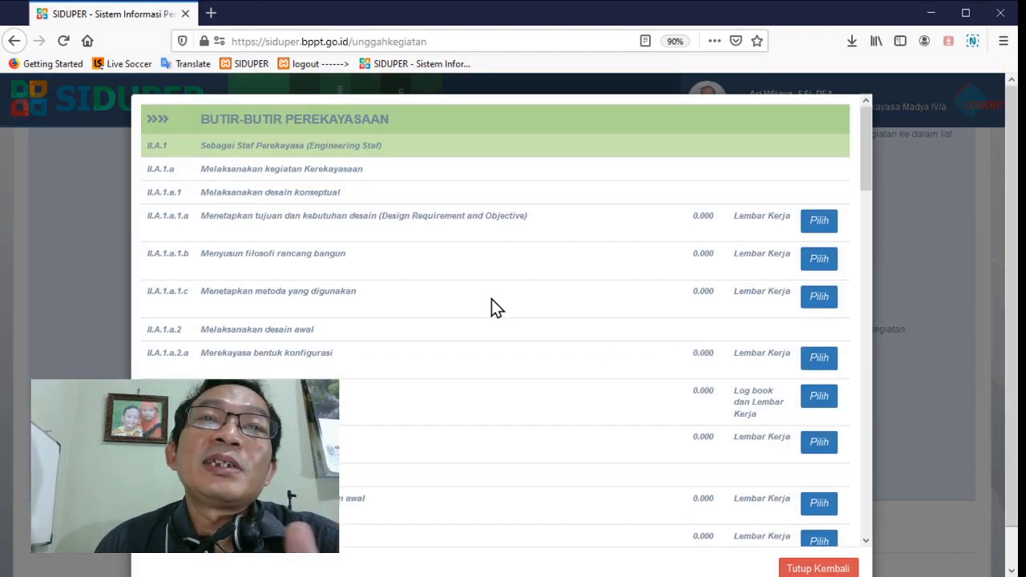
pyautogui.scroll(-3, 491, 308)
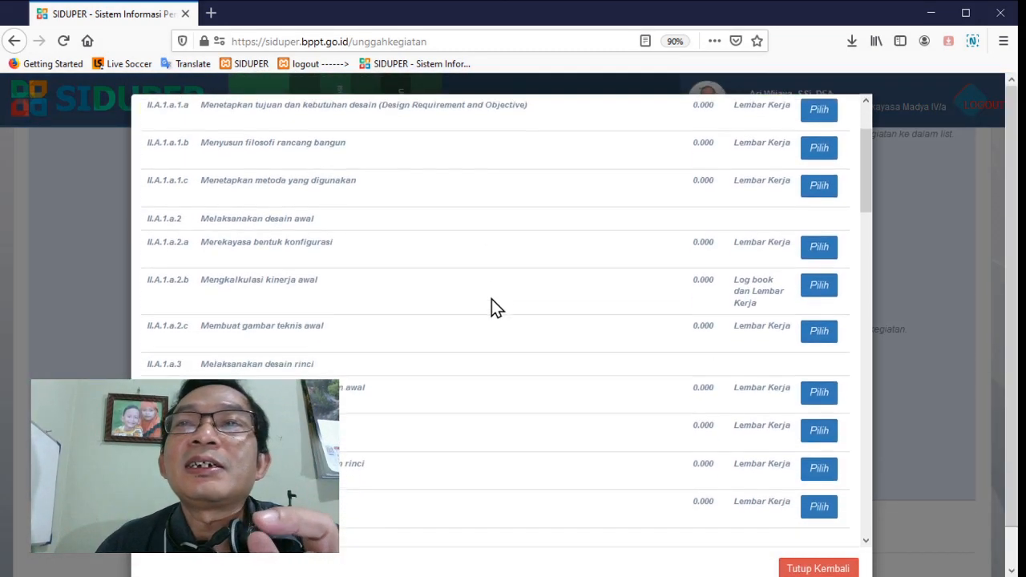
pyautogui.scroll(3, 491, 307)
pyautogui.scroll(-5, 491, 299)
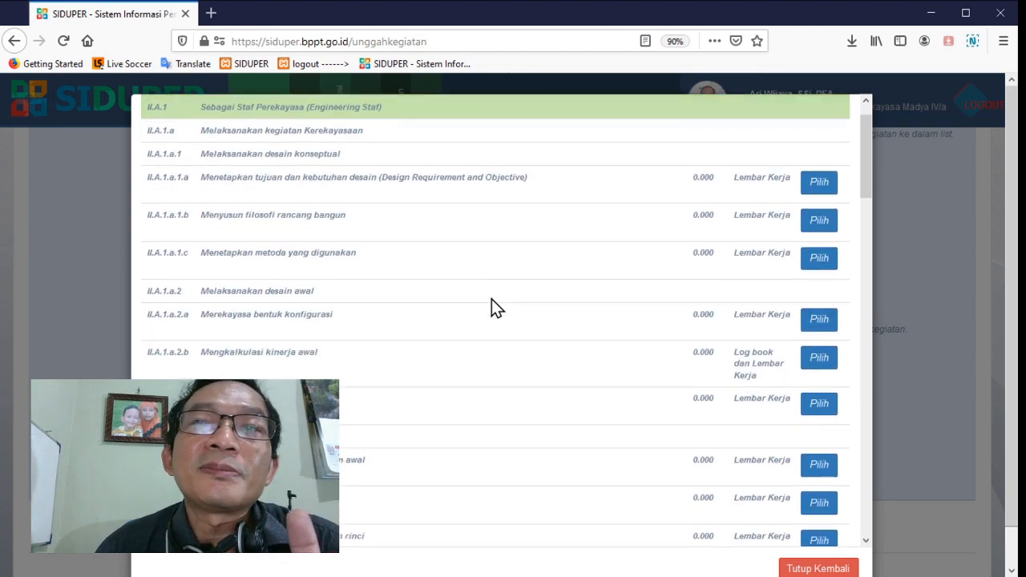
pyautogui.scroll(-10, 492, 299)
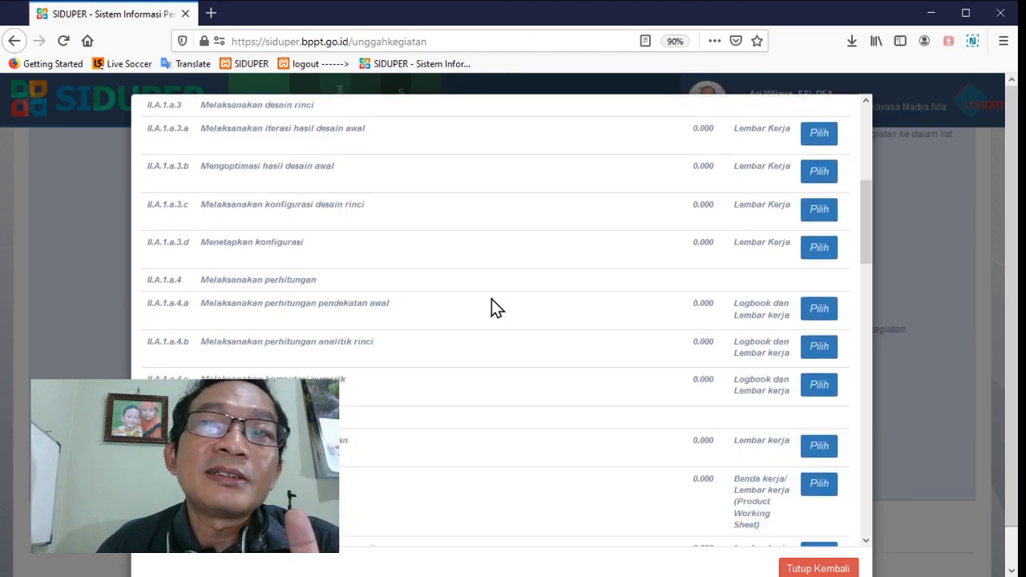
pyautogui.scroll(-10, 492, 299)
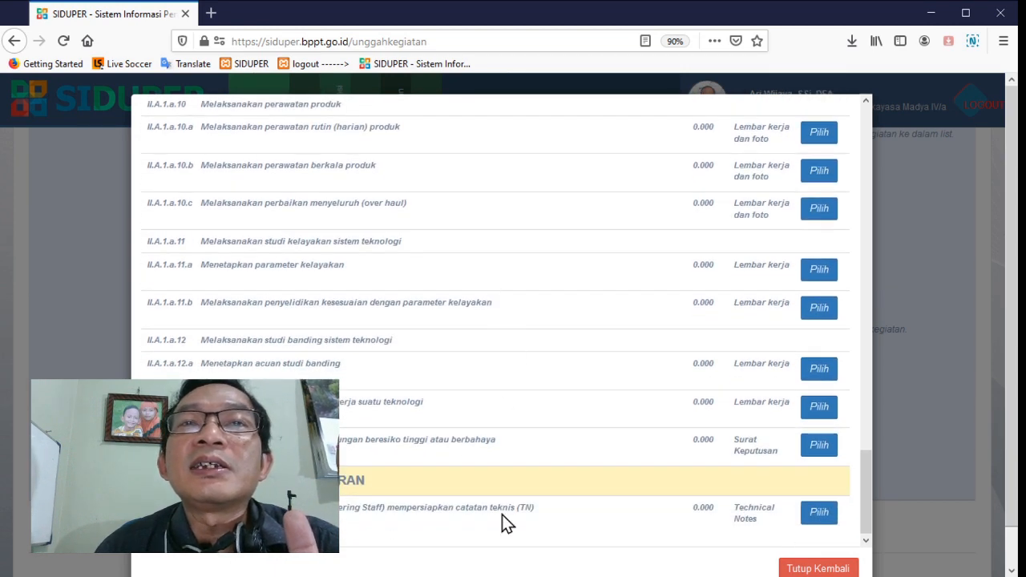
pyautogui.click(819, 515)
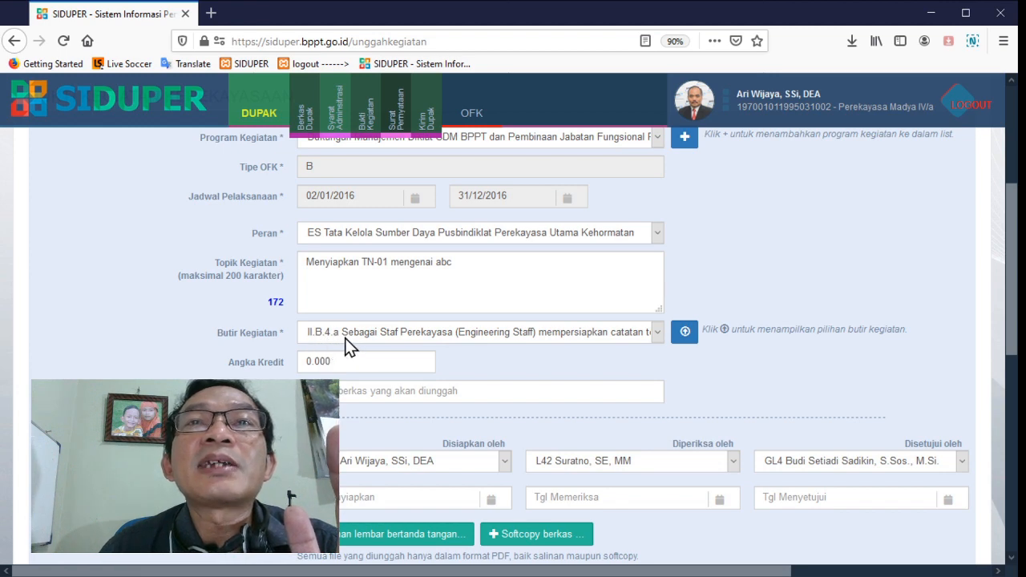
# Enter TN-01 as the Nomor Berkas/Dokumen
pyautogui.scroll(-2, 366, 351)
pyautogui.scroll(2, 366, 354)
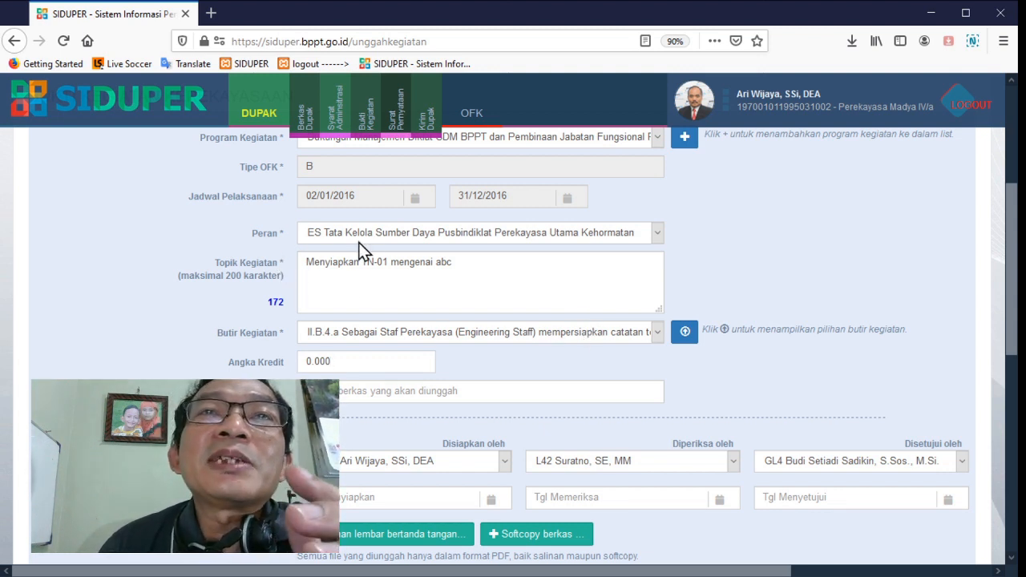
pyautogui.click(378, 372)
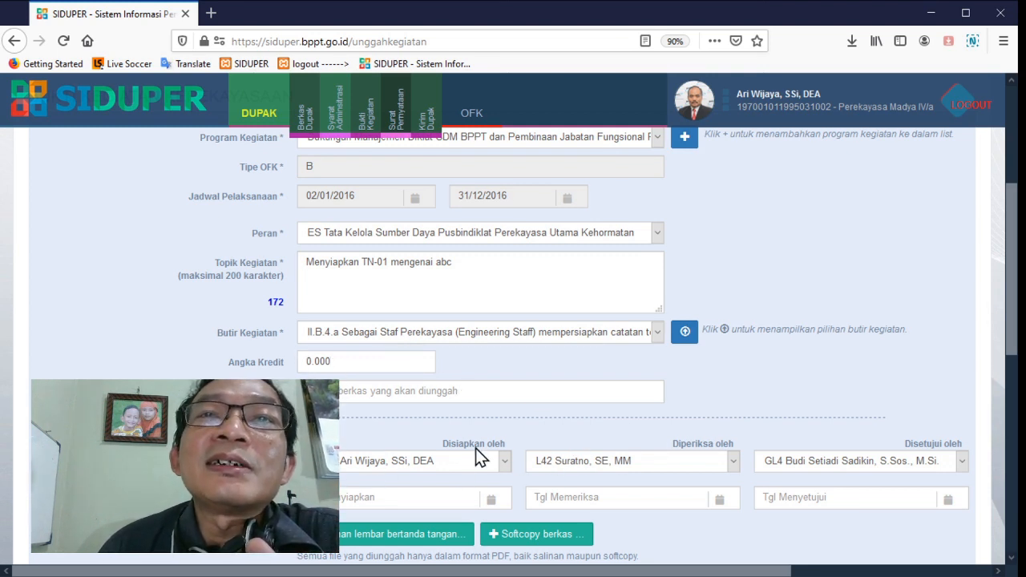
pyautogui.scroll(-2, 475, 449)
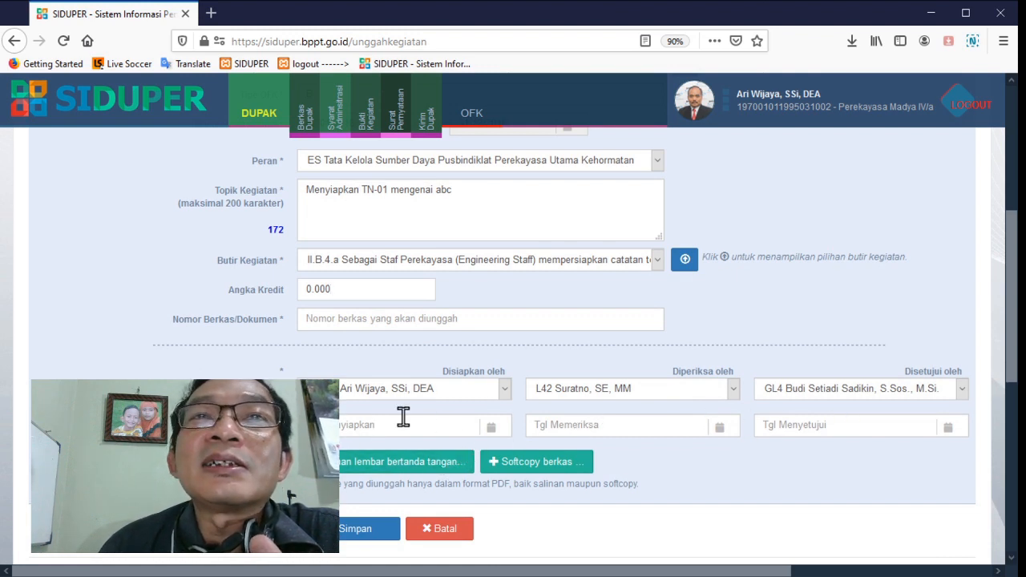
pyautogui.click(328, 321)
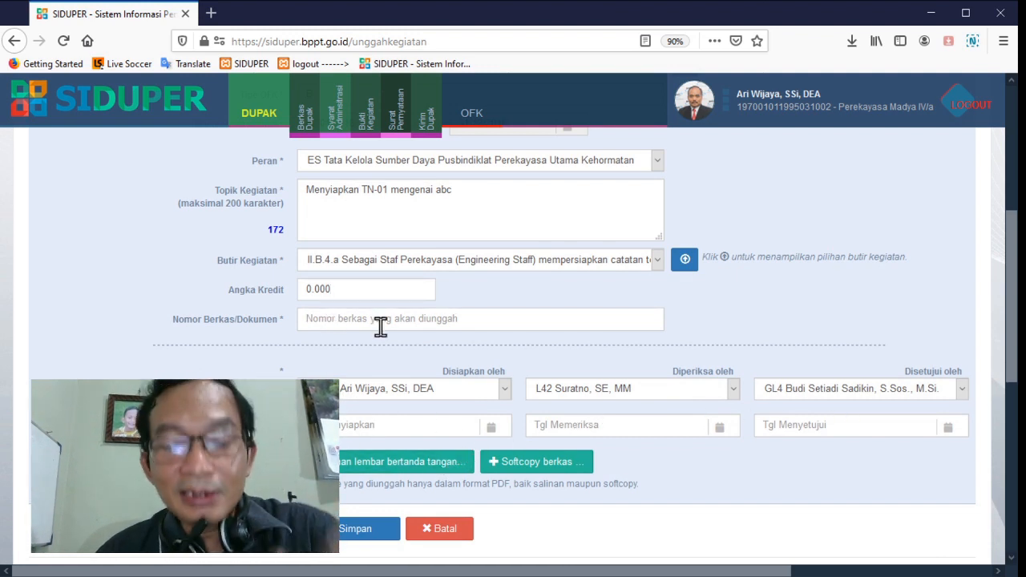
pyautogui.write('TN-01')
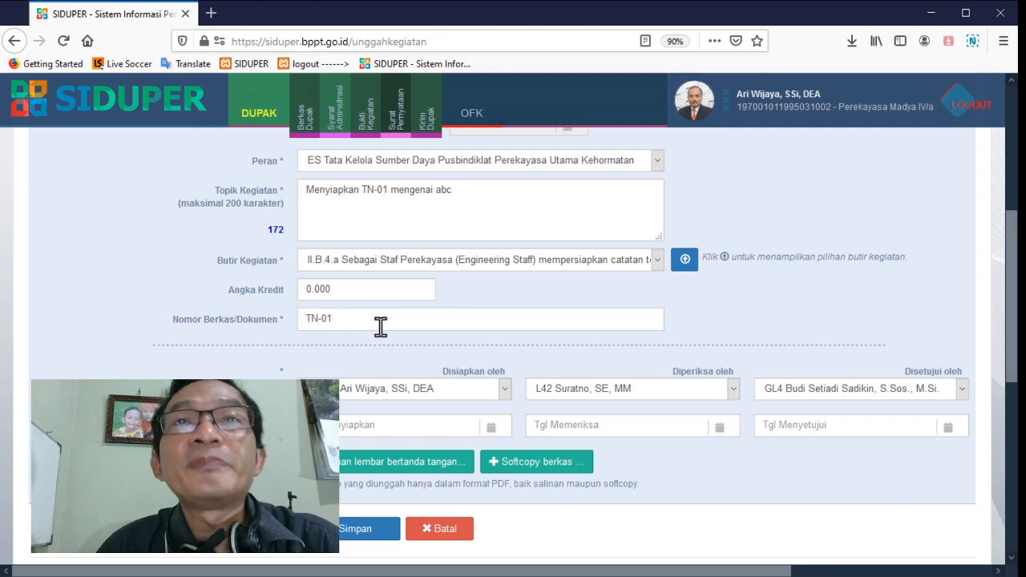
# Set the document's preparation date (Tgl Menyiapkan) to 20/01/2016
pyautogui.click(378, 429)
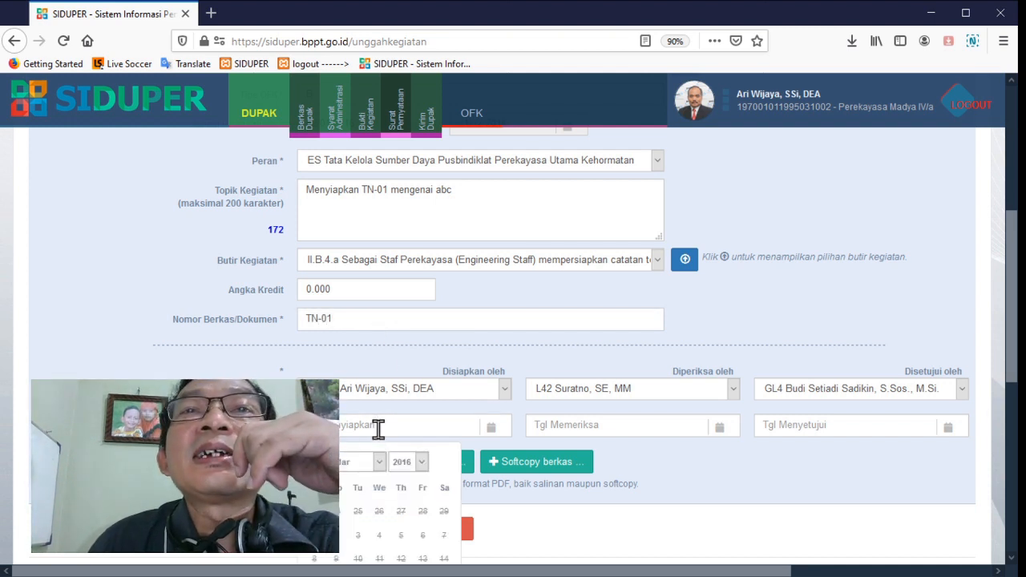
pyautogui.scroll(-1, 385, 473)
pyautogui.scroll(-1, 388, 475)
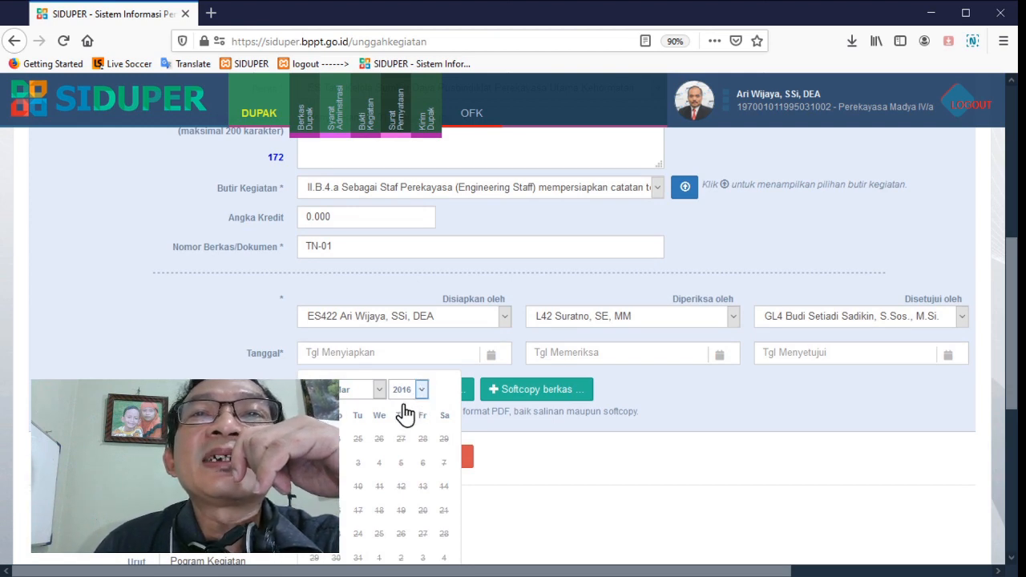
pyautogui.scroll(3, 428, 184)
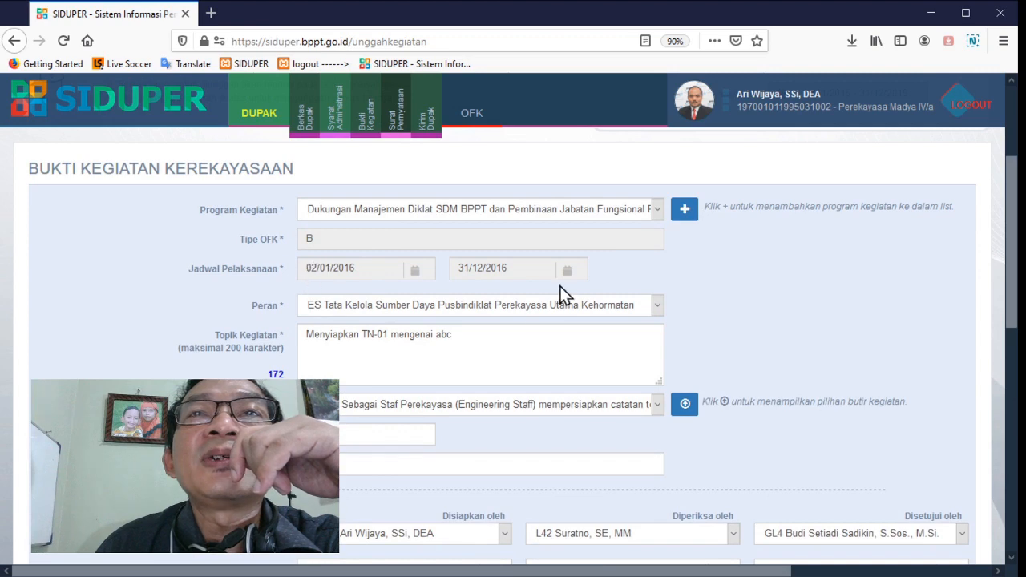
pyautogui.scroll(-3, 465, 345)
pyautogui.click(379, 393)
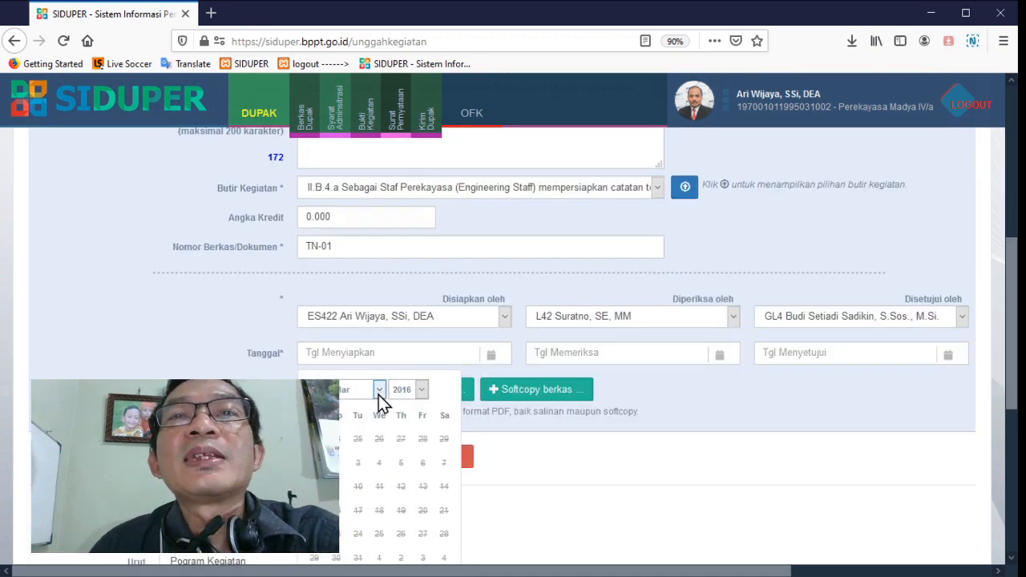
pyautogui.click(365, 412)
pyautogui.click(358, 467)
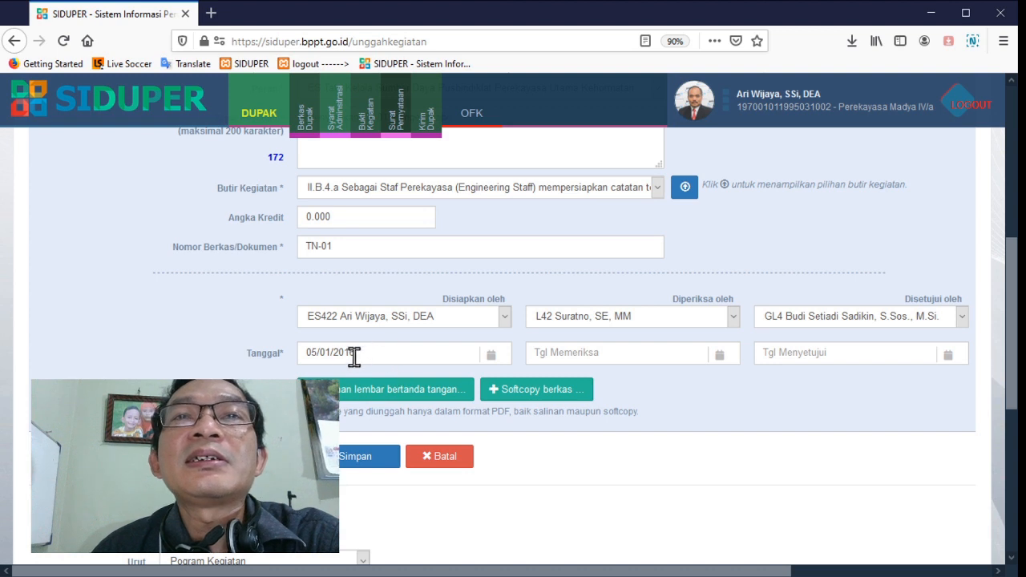
pyautogui.click(461, 353)
pyautogui.click(379, 511)
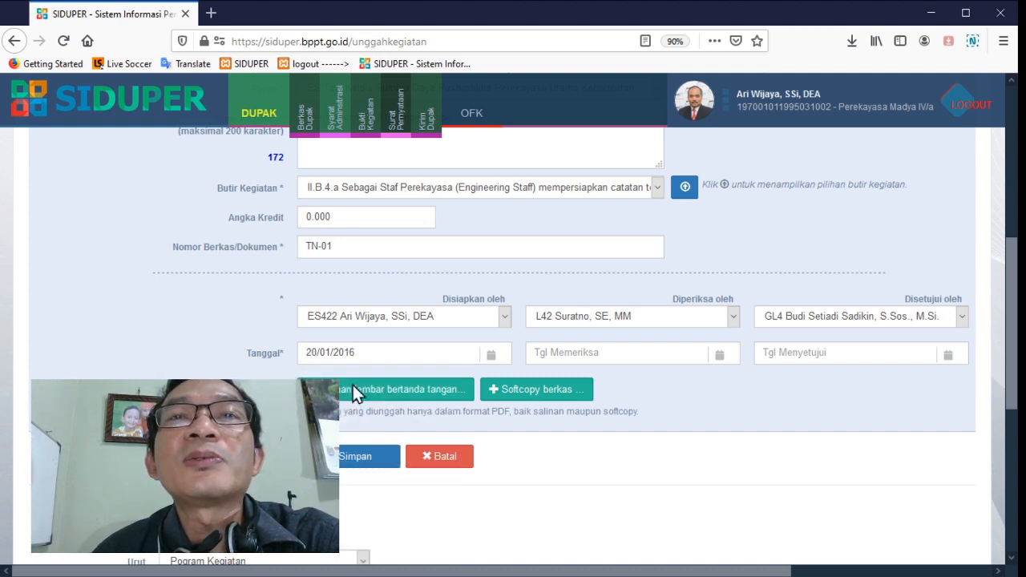
# Set the checking date (Tgl Memeriksa) to 25/01/2016 and the approval date (Tgl Menyetujui) to 27/01/2016
pyautogui.click(588, 353)
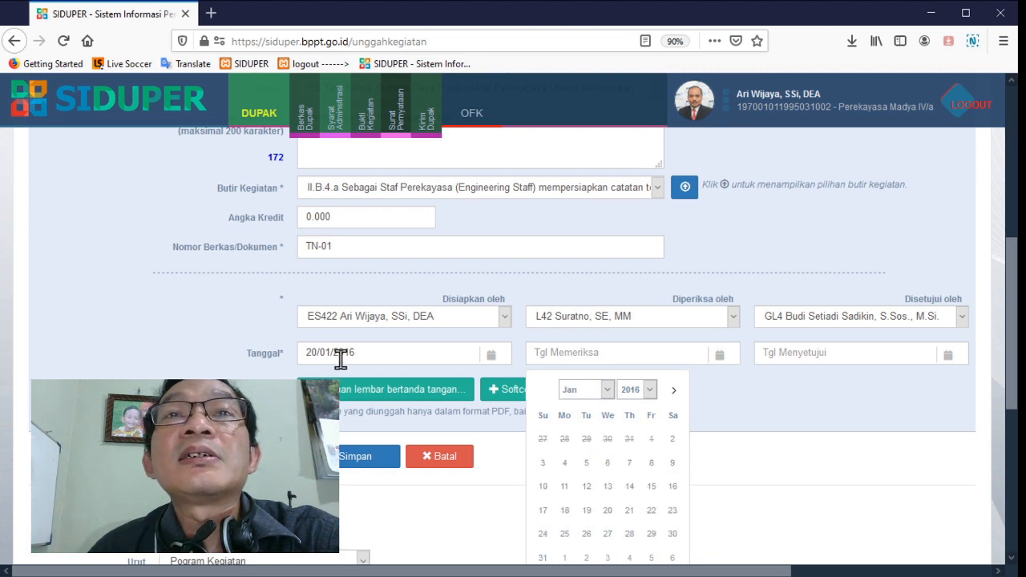
pyautogui.click(564, 534)
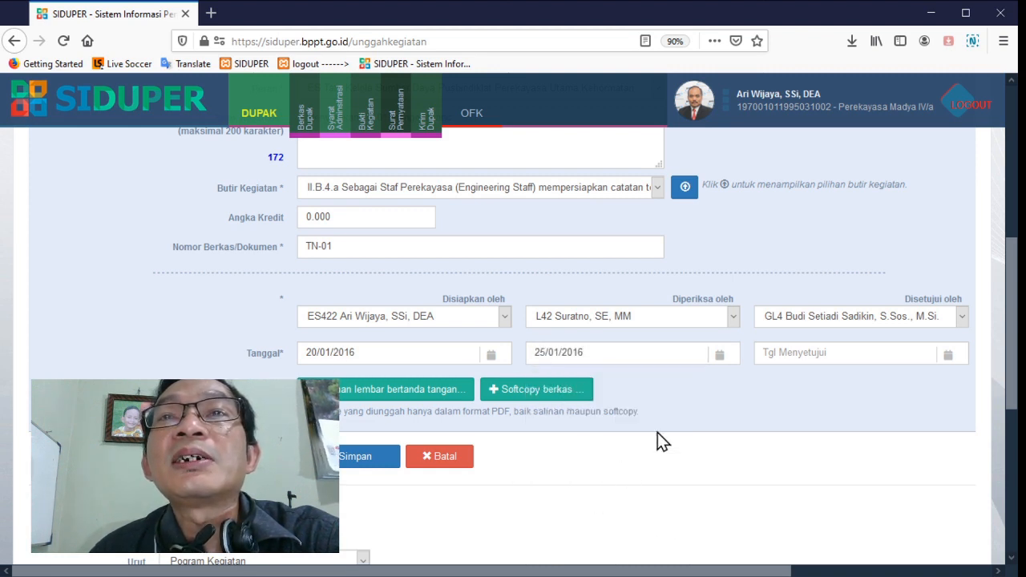
pyautogui.click(798, 352)
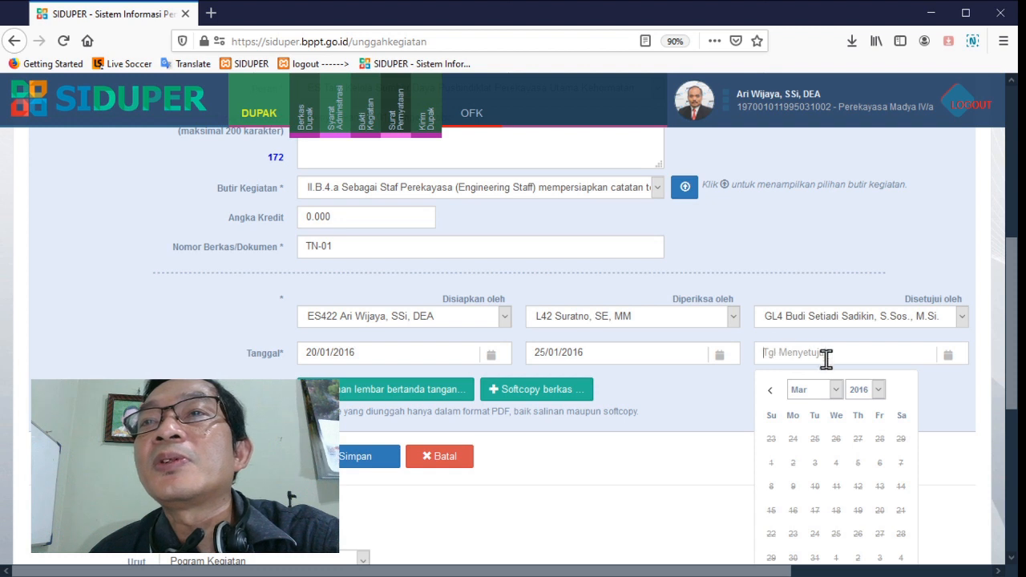
pyautogui.click(830, 417)
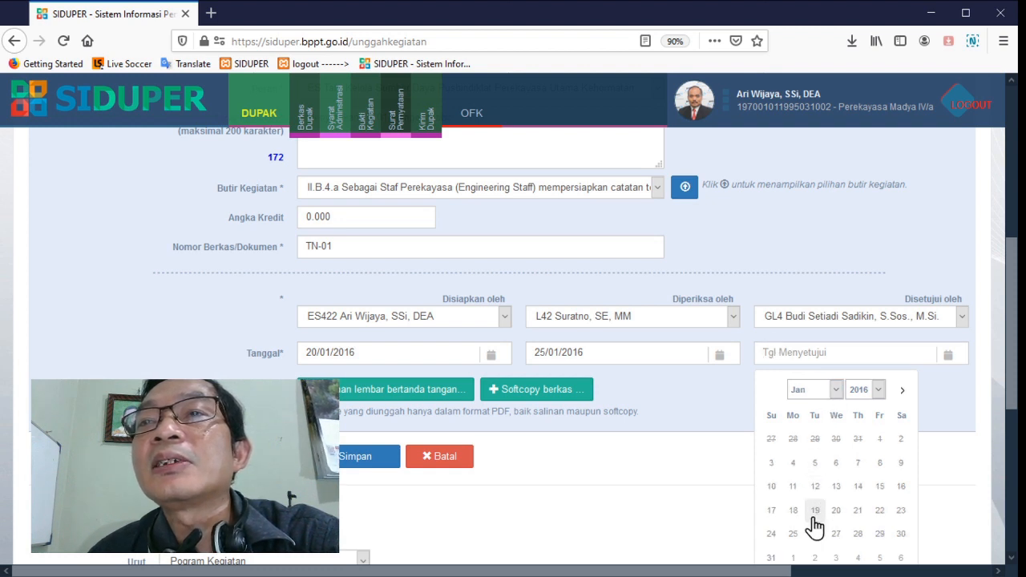
pyautogui.click(834, 534)
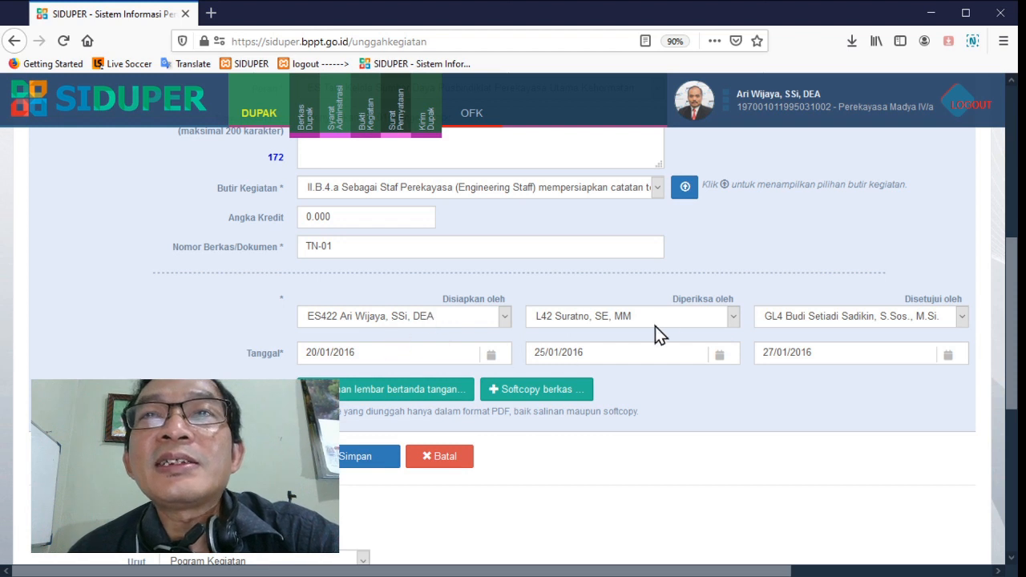
pyautogui.scroll(-2, 664, 373)
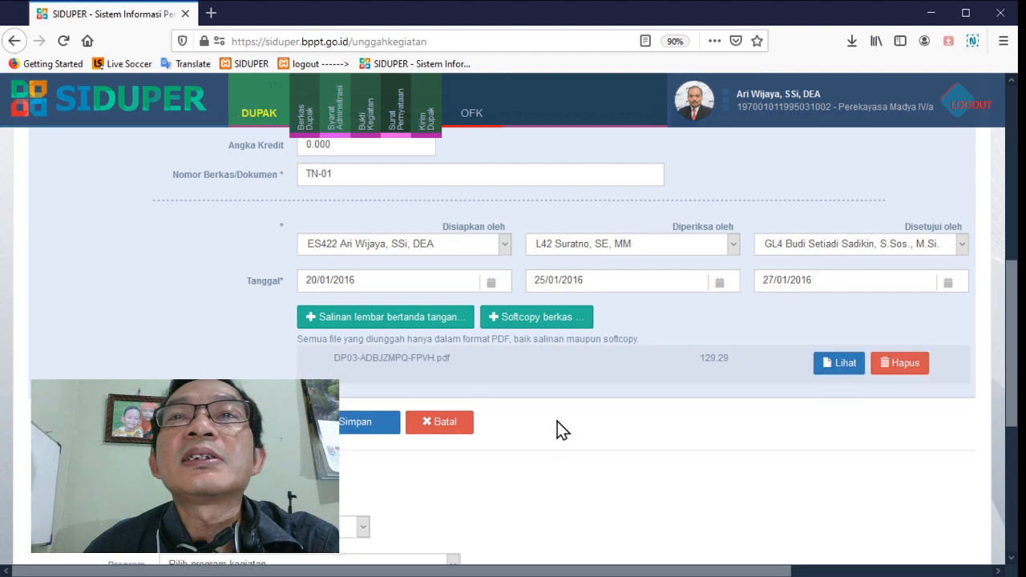
# View the uploaded PDF for the TN-01 entry, check its signature table, and close the preview
pyautogui.click(848, 365)
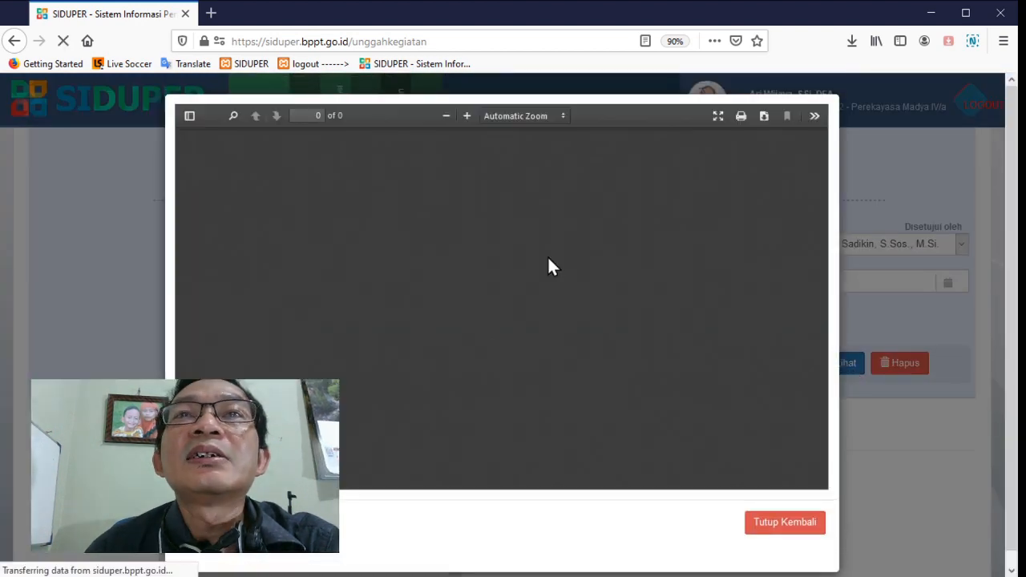
pyautogui.scroll(-5, 550, 268)
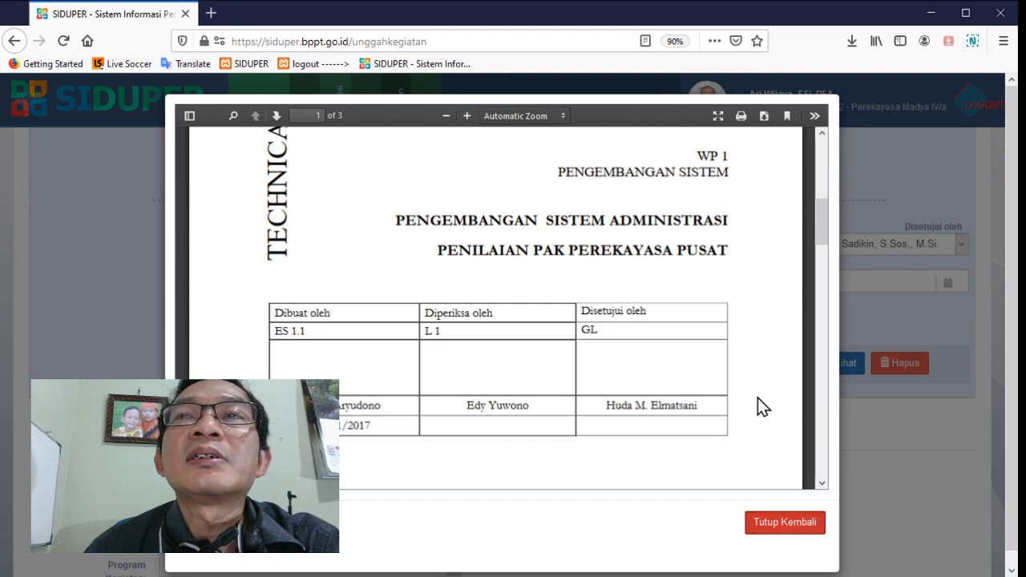
pyautogui.scroll(-5, 757, 398)
pyautogui.scroll(-3, 758, 399)
pyautogui.click(784, 522)
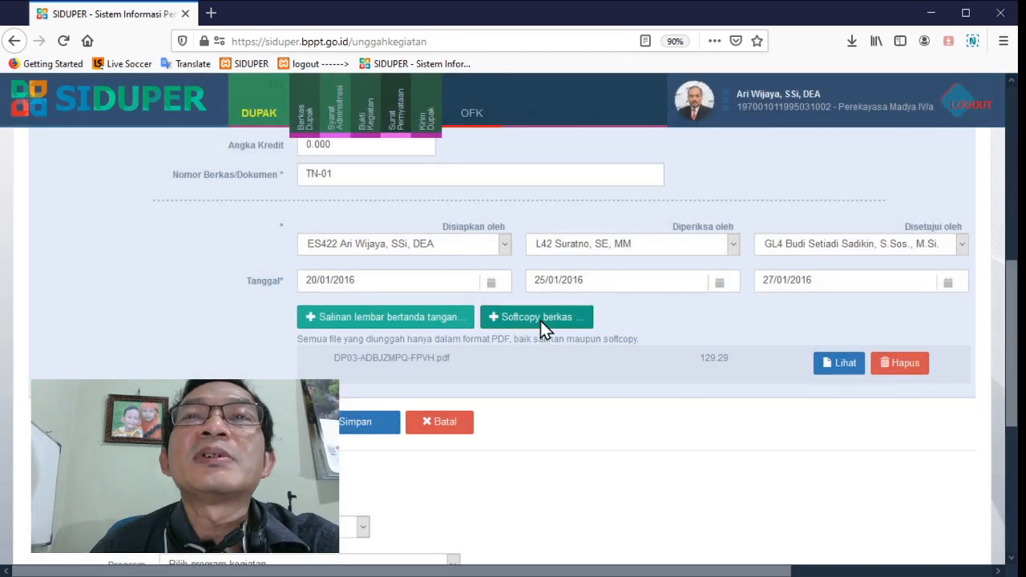
# Save the TN-01 entry and start a new kerekayasaan activity entry
pyautogui.click(375, 426)
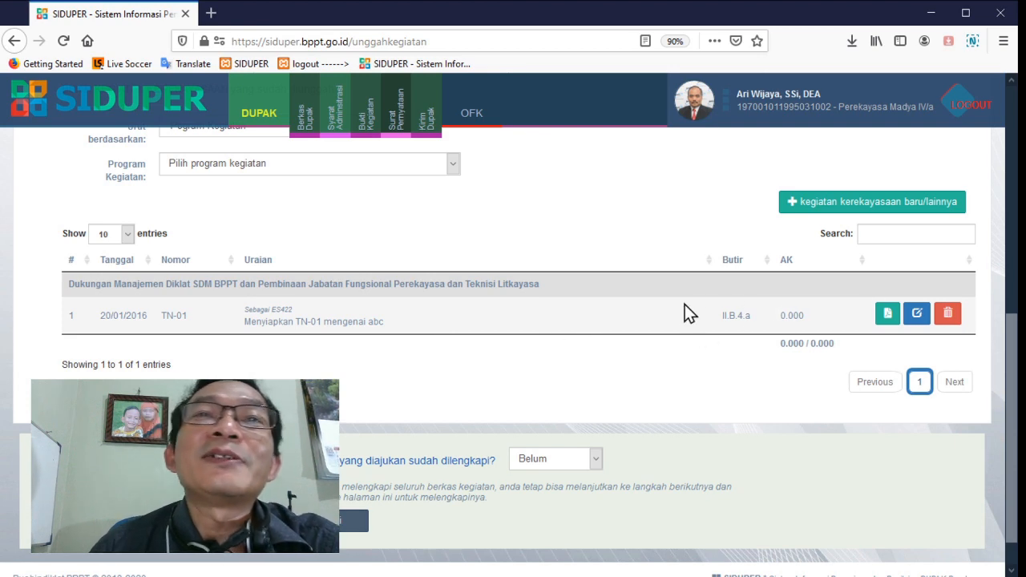
pyautogui.scroll(5, 665, 323)
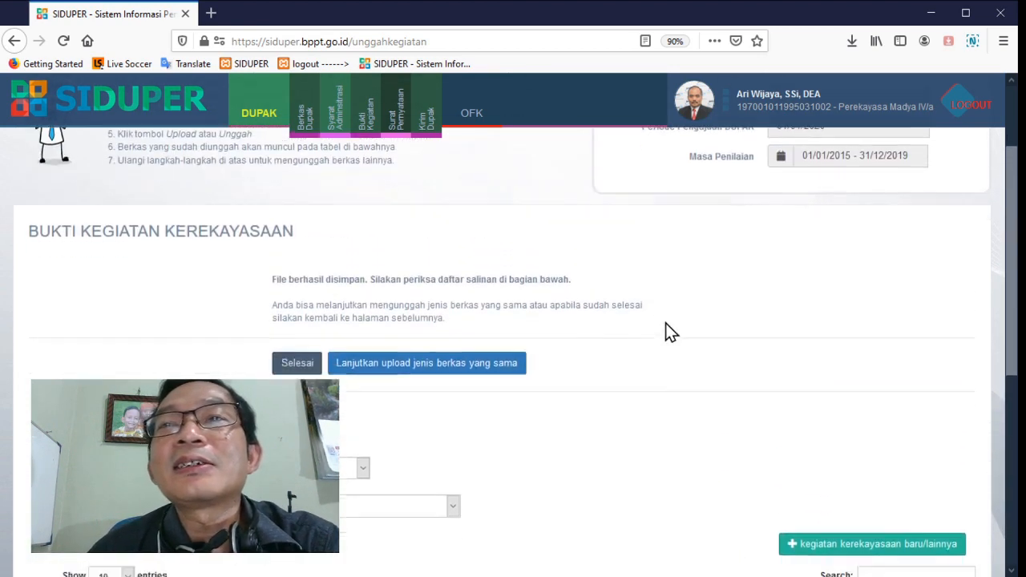
pyautogui.scroll(-3, 666, 324)
pyautogui.click(848, 355)
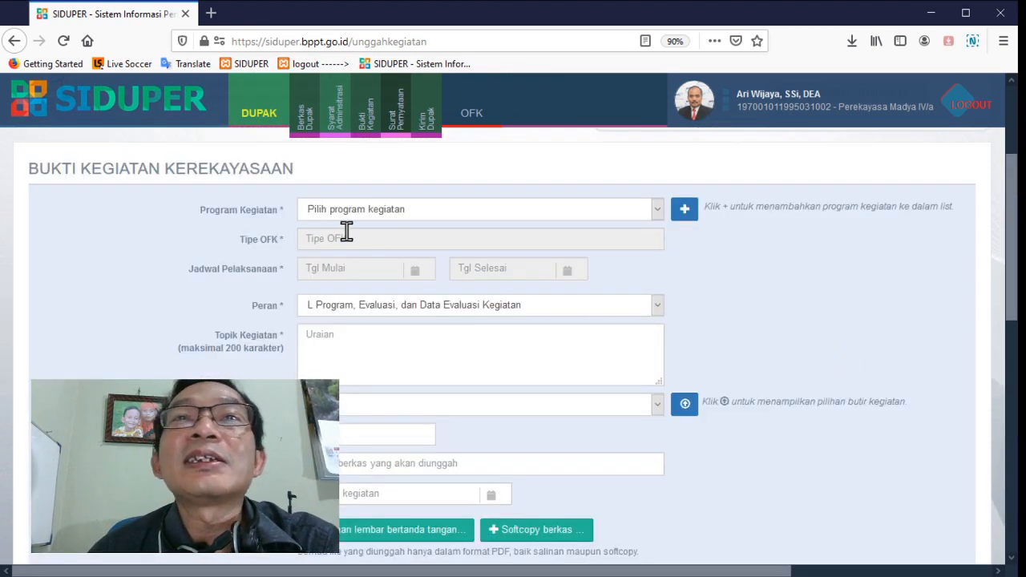
# Select the Dukungan Manajemen Diklat SDM BPPT program and the role L Program, Evaluasi, dan Data Evaluasi Kegiatan
pyautogui.click(390, 215)
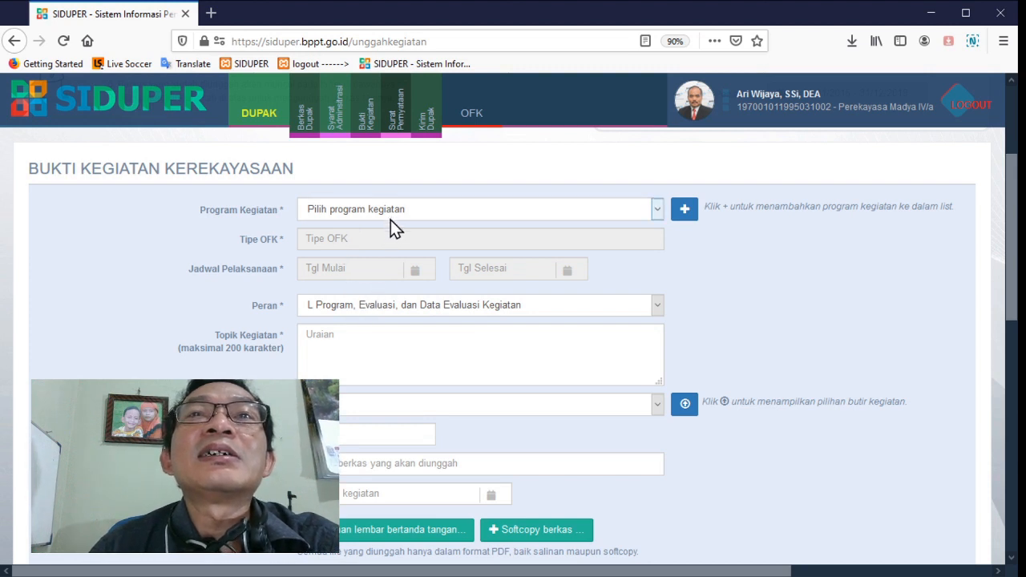
pyautogui.click(396, 246)
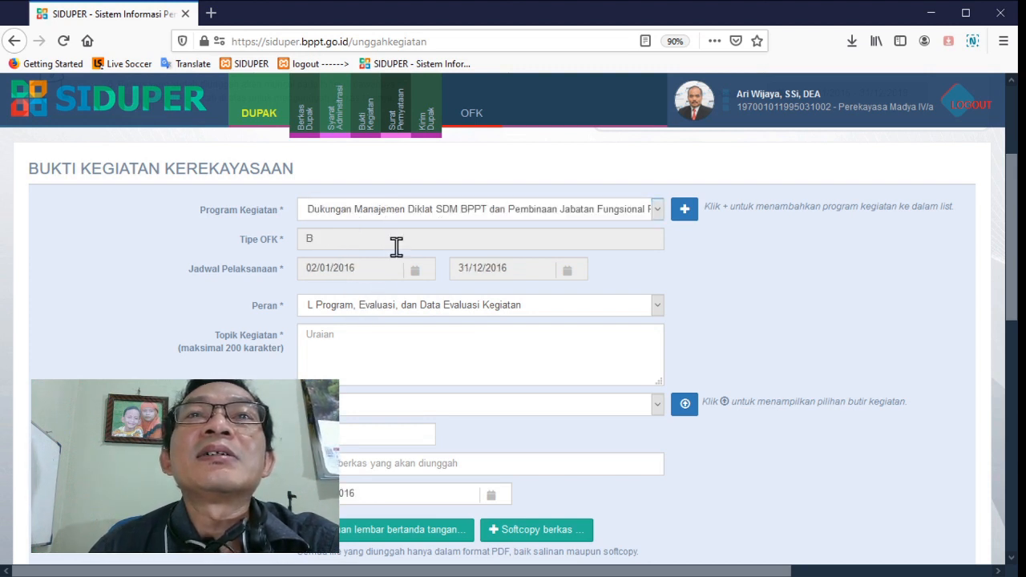
pyautogui.click(454, 323)
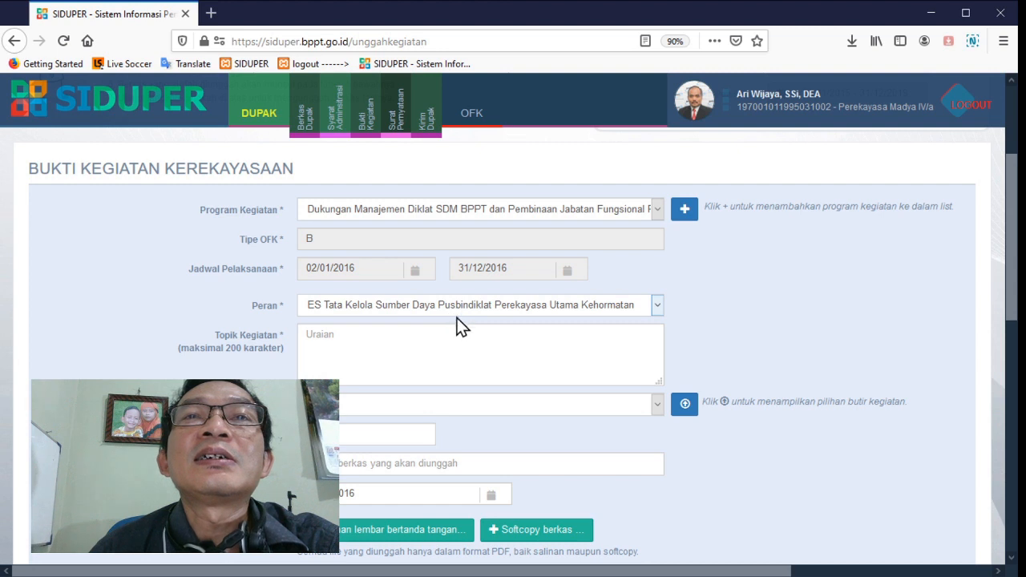
pyautogui.click(452, 328)
# Enter "Menyiapkan TR-01" as the Topik Kegiatan
pyautogui.click(426, 355)
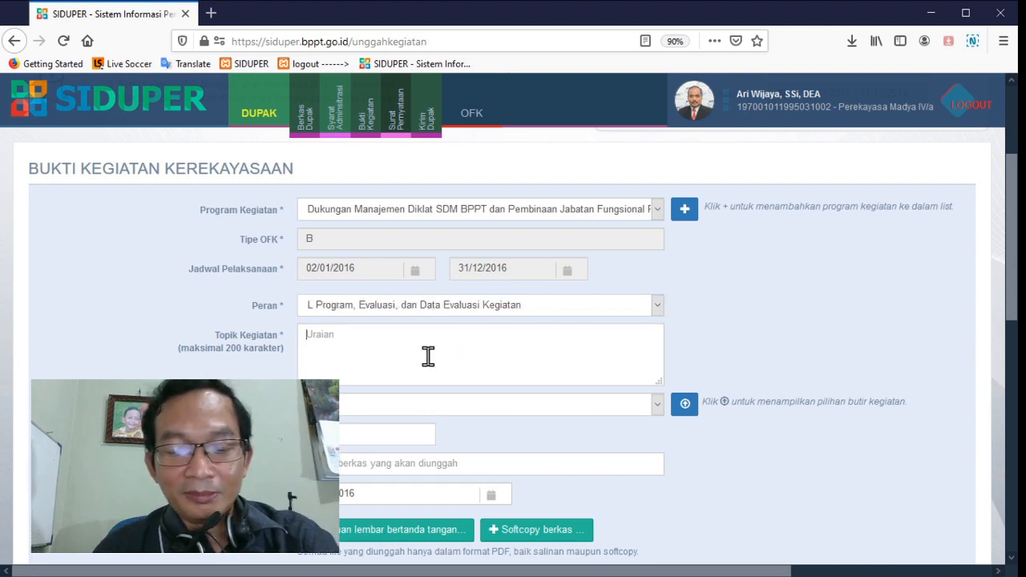
pyautogui.write('Menyiapk')
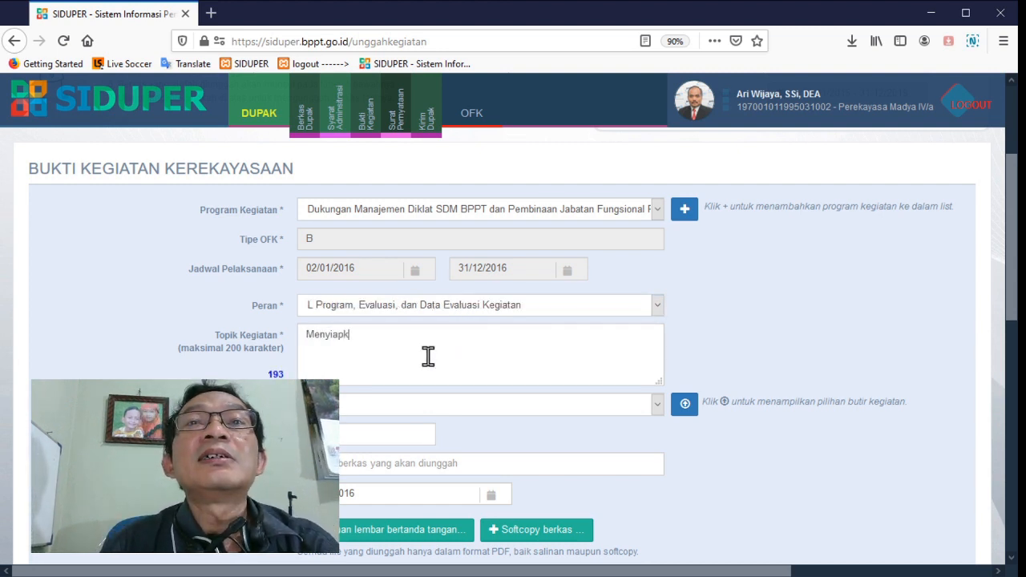
pyautogui.write('an TR')
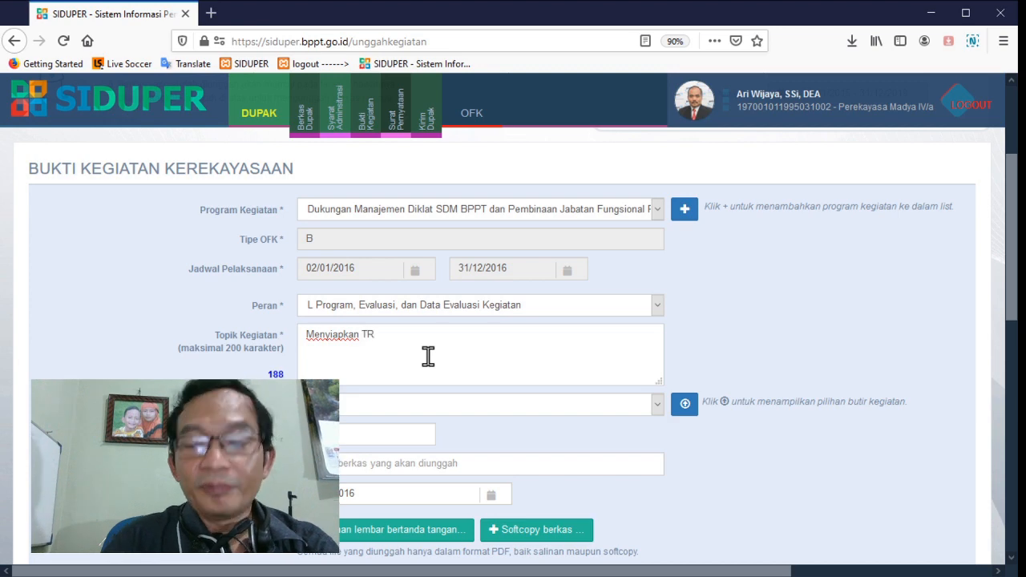
pyautogui.write('-01')
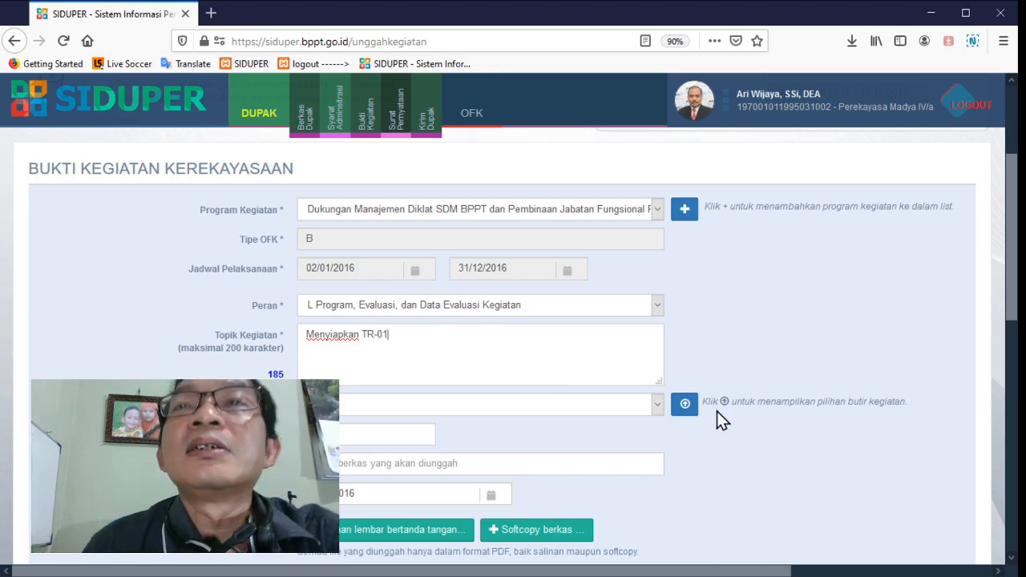
# Choose Butir Kegiatan II.B.5.a, Leader preparing a technical report, from the list of Perekayasaan items
pyautogui.click(683, 404)
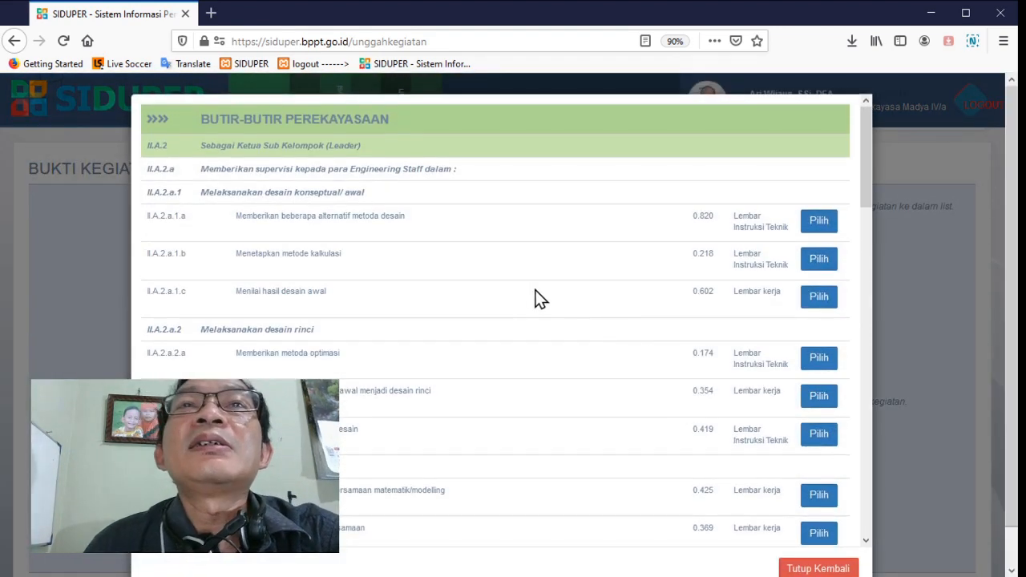
pyautogui.scroll(-10, 539, 299)
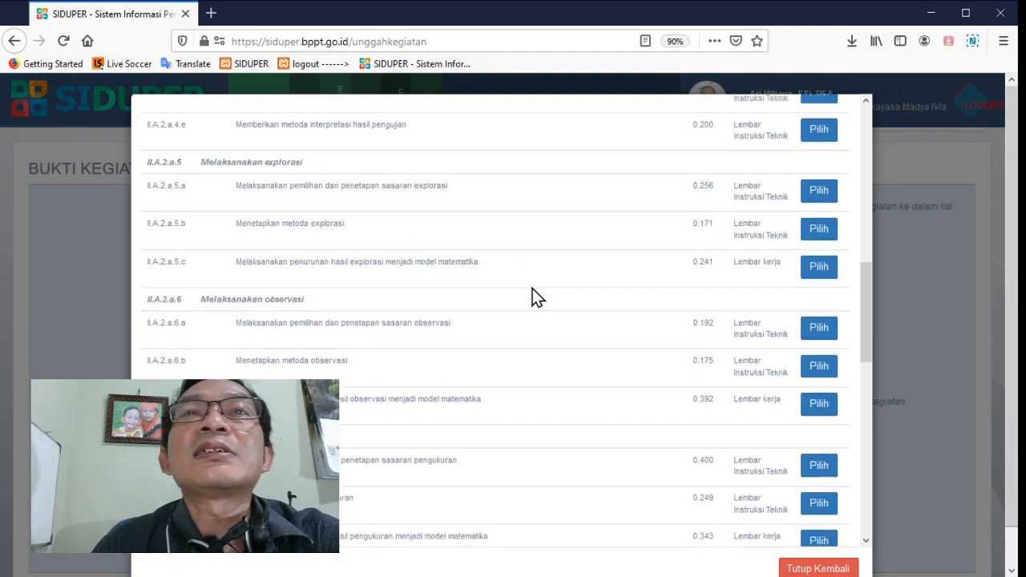
pyautogui.scroll(-15, 533, 289)
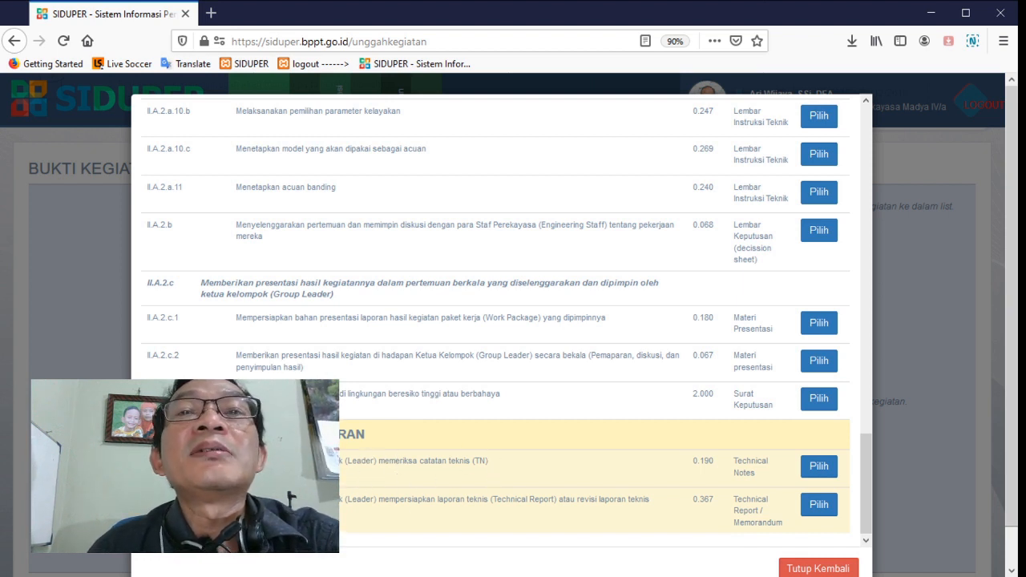
pyautogui.click(816, 509)
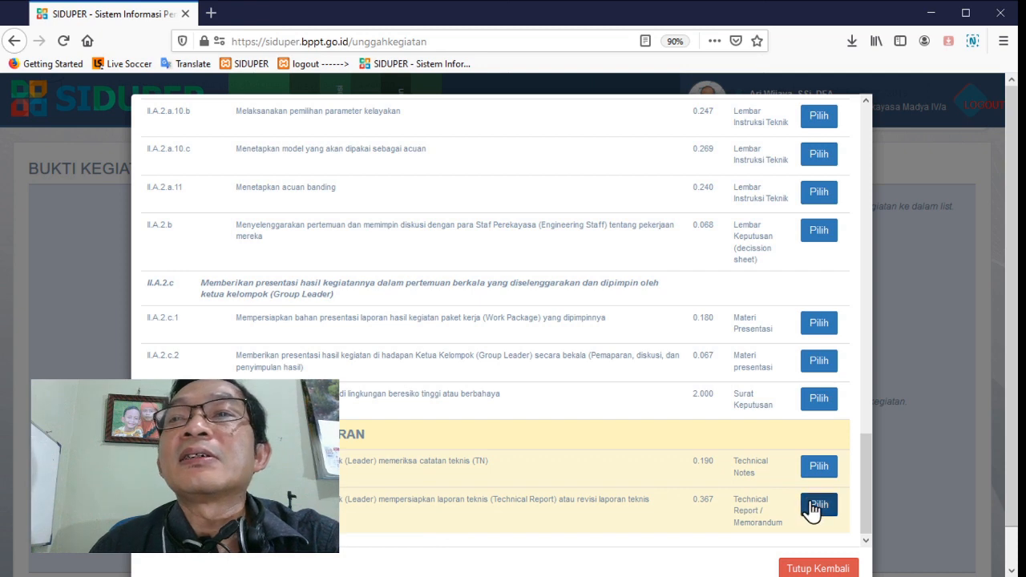
# Enter TR-01 as the Nomor Berkas/Dokumen
pyautogui.scroll(-2, 342, 451)
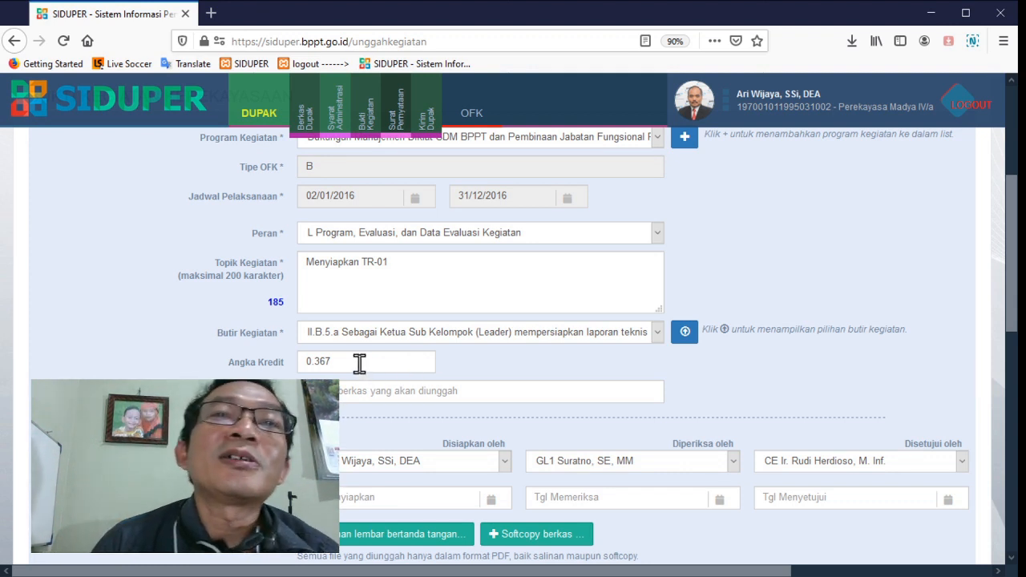
pyautogui.click(390, 394)
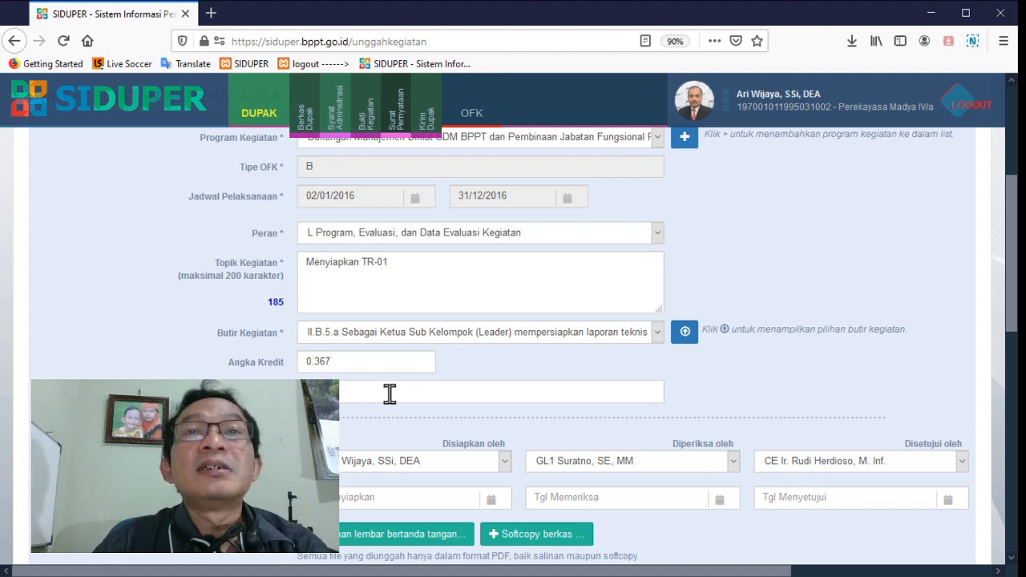
pyautogui.write('TR-01')
# Set the TR-01 document's preparation date (Tgl Menyiapkan) to 29/02/2016
pyautogui.scroll(-1, 559, 421)
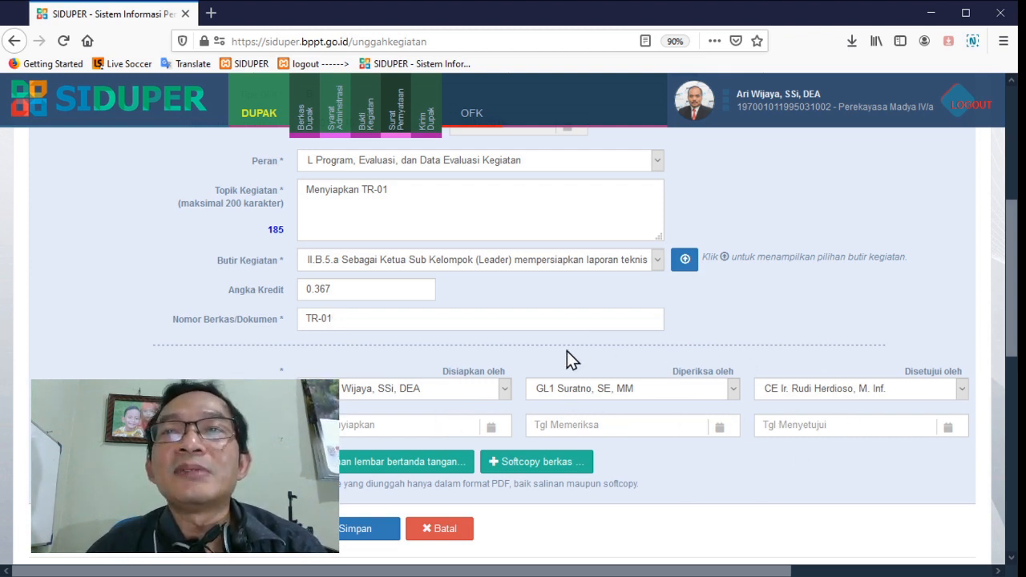
pyautogui.click(404, 428)
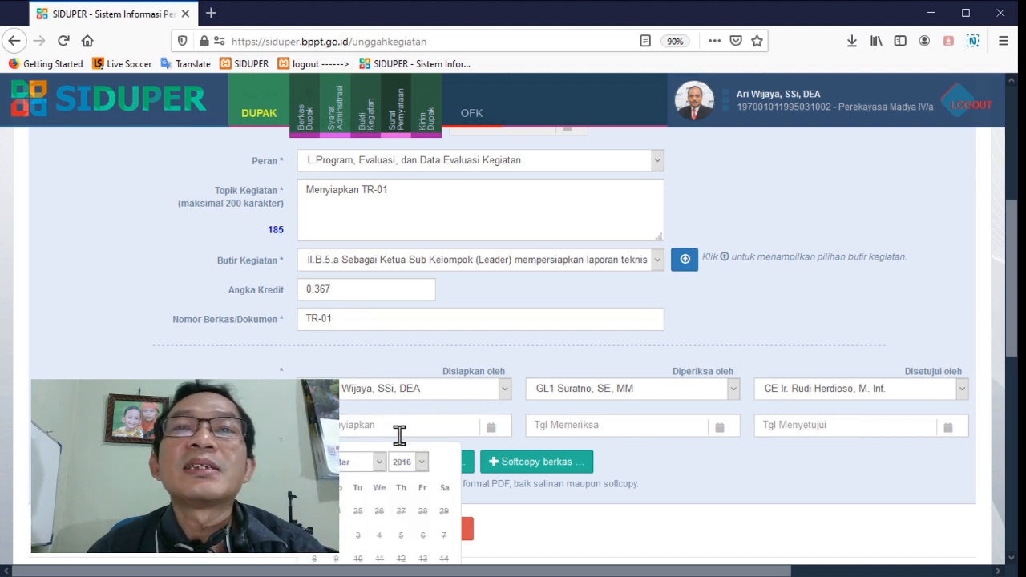
pyautogui.click(381, 464)
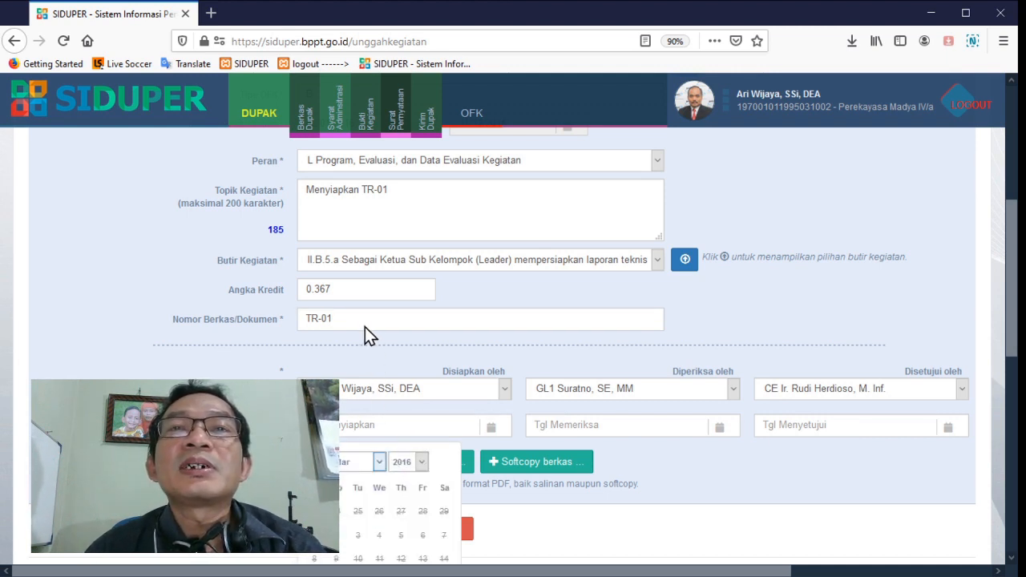
pyautogui.scroll(-2, 367, 439)
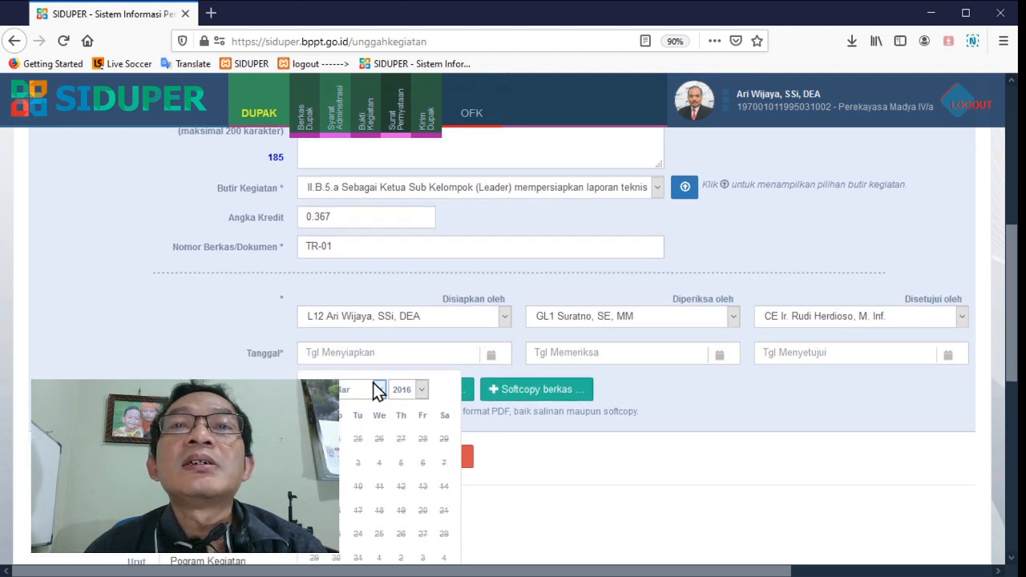
pyautogui.click(356, 424)
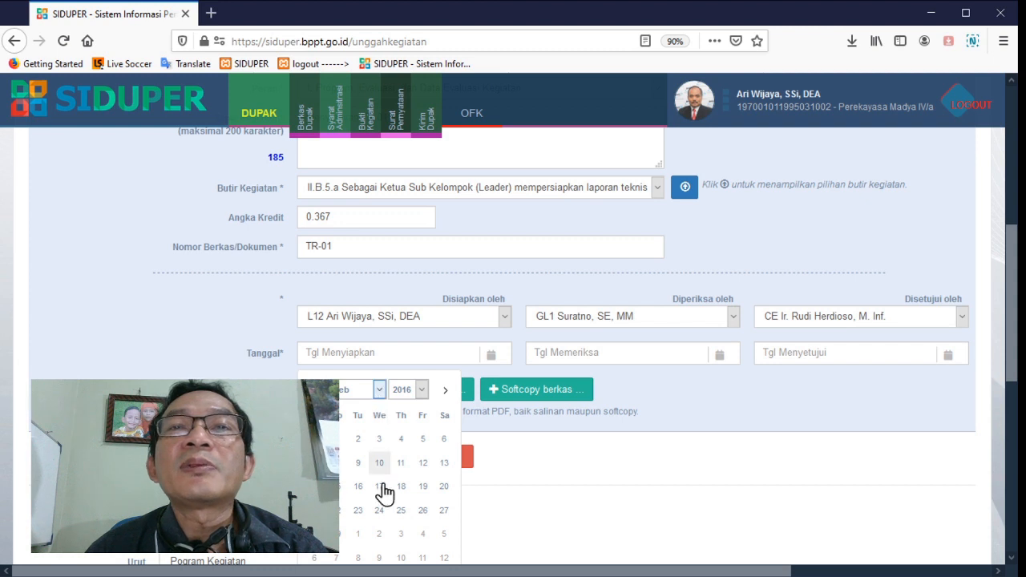
pyautogui.click(338, 533)
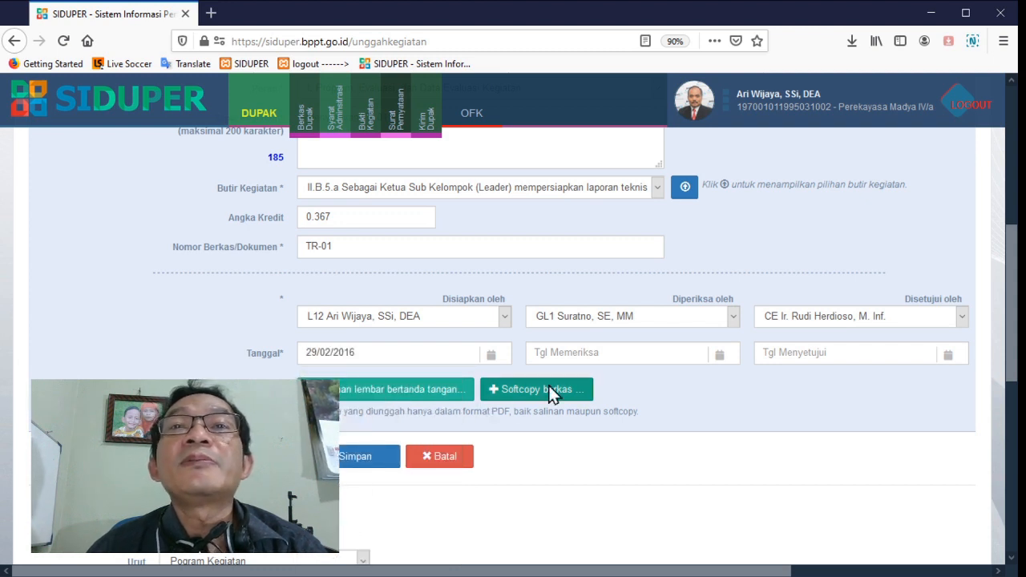
# Set the TR-01 document's checking date (Tgl Memeriksa) to 02/03/2016
pyautogui.click(588, 360)
pyautogui.click(611, 391)
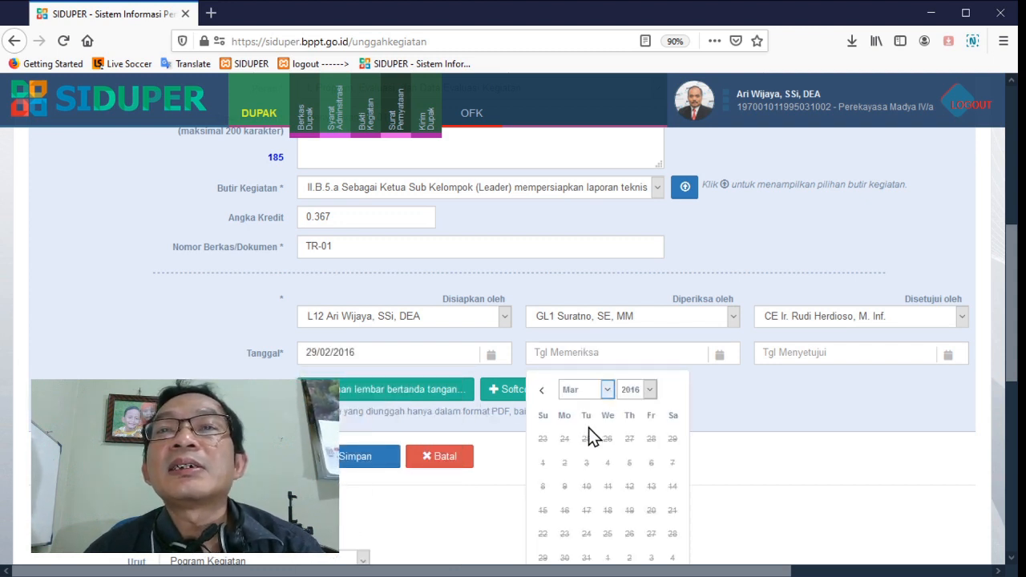
pyautogui.click(588, 434)
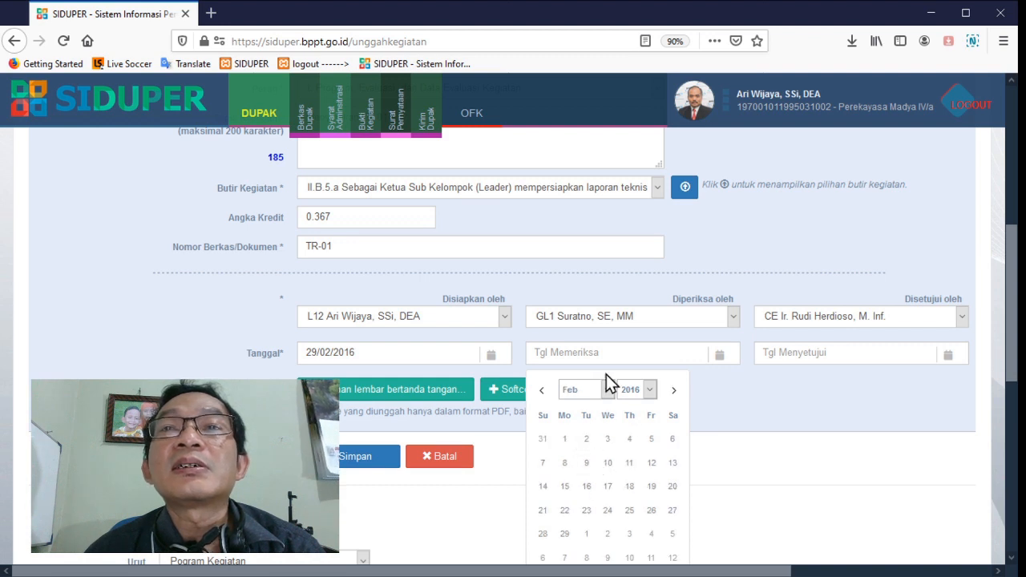
pyautogui.click(607, 386)
pyautogui.click(584, 440)
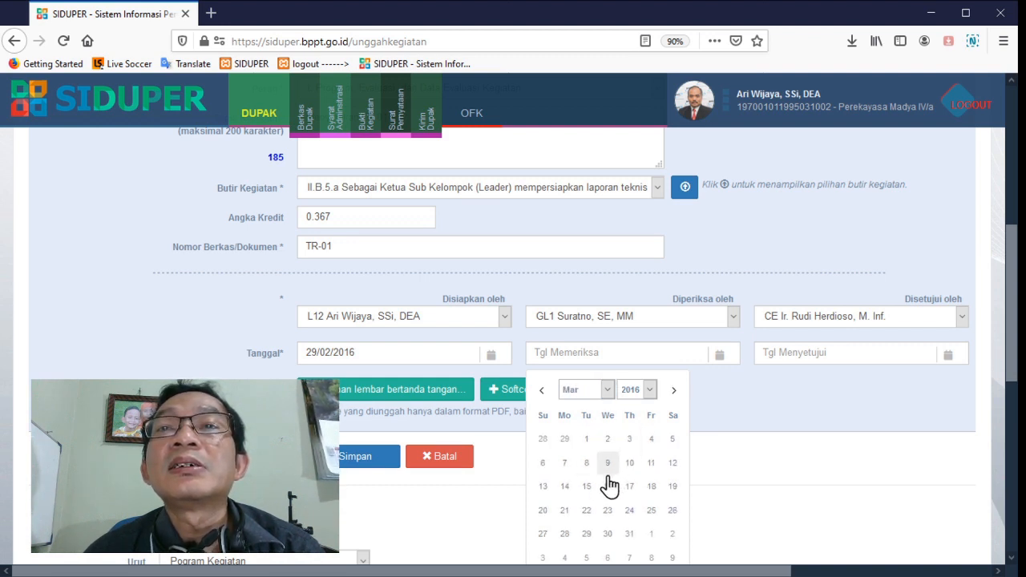
pyautogui.click(608, 440)
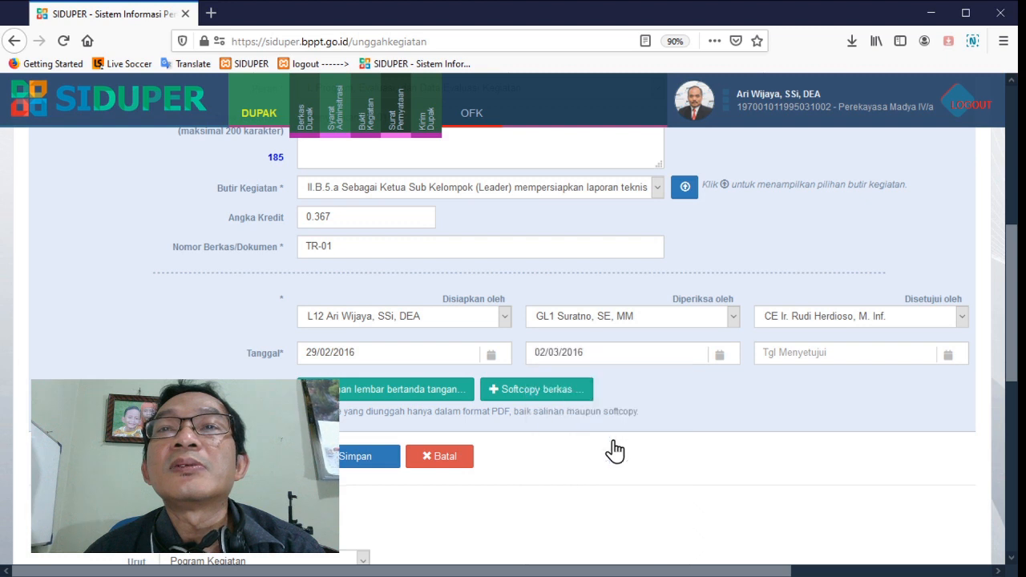
# Set the TR-01 document's approval date (Tgl Menyetujui) to 08/03/2016
pyautogui.click(778, 354)
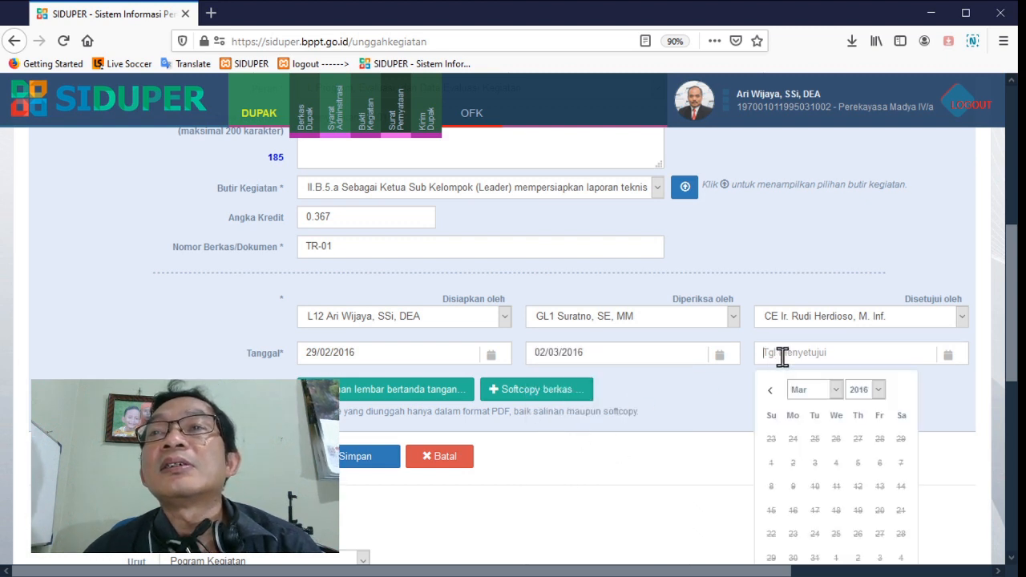
pyautogui.click(834, 391)
pyautogui.click(821, 425)
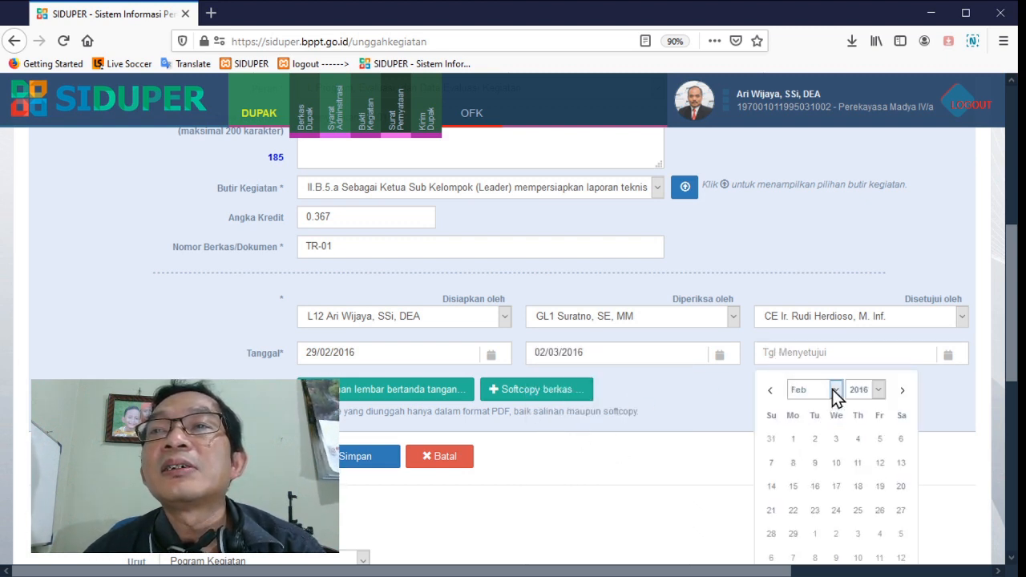
pyautogui.click(816, 434)
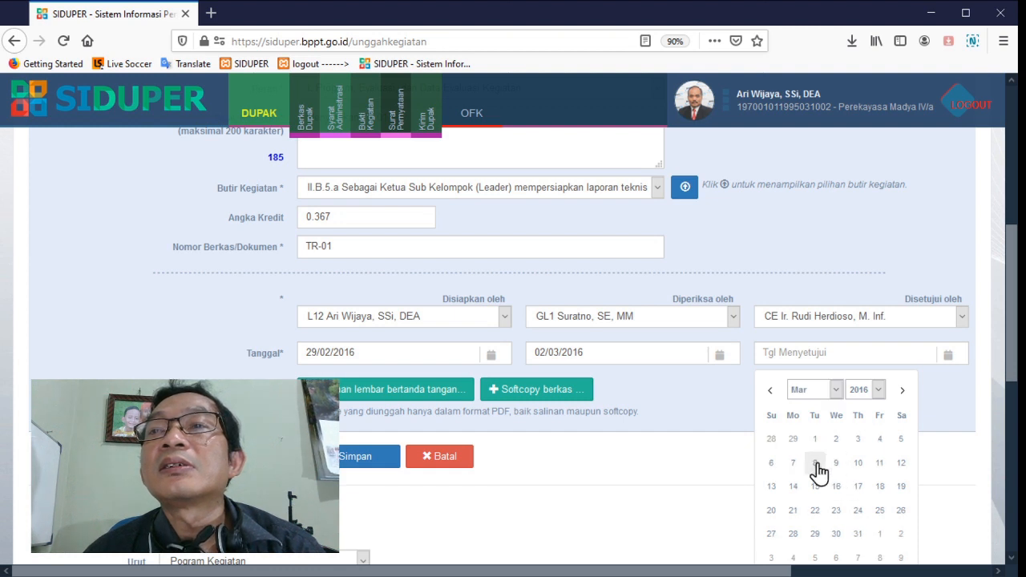
pyautogui.click(815, 464)
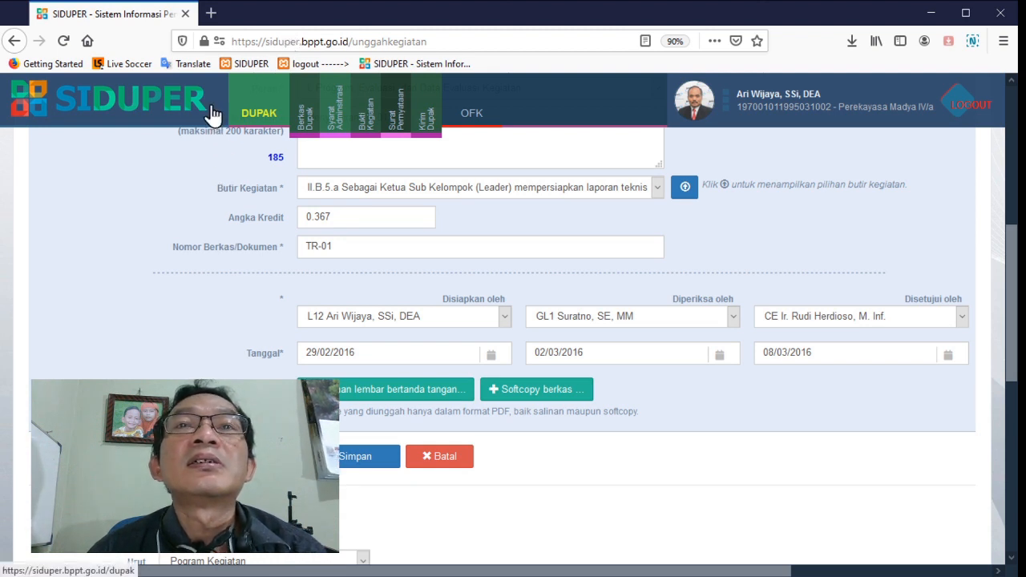
# Save the TR-01 entry and check the list of uploaded kerekayasaan evidence
pyautogui.scroll(-2, 537, 353)
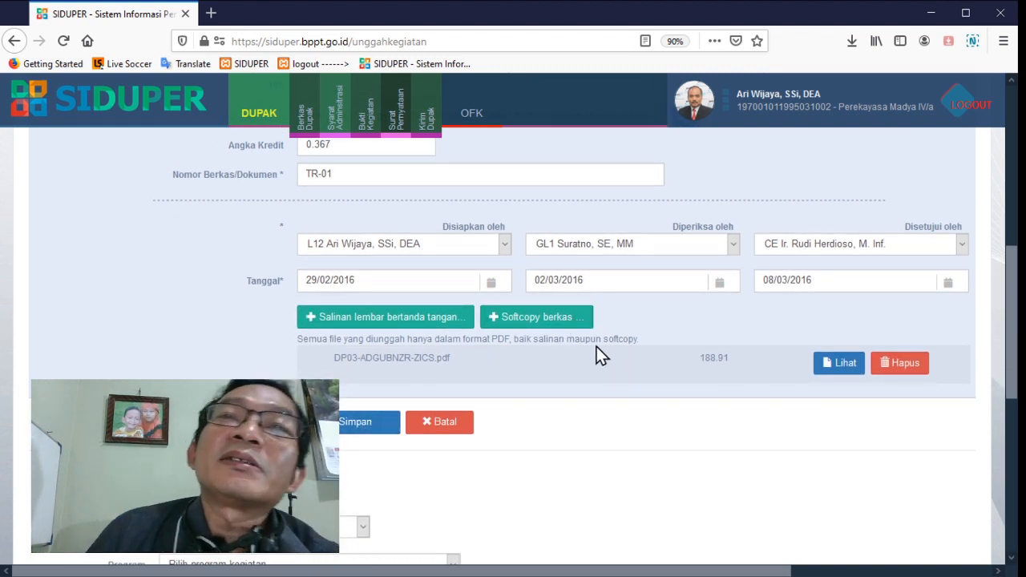
pyautogui.click(361, 422)
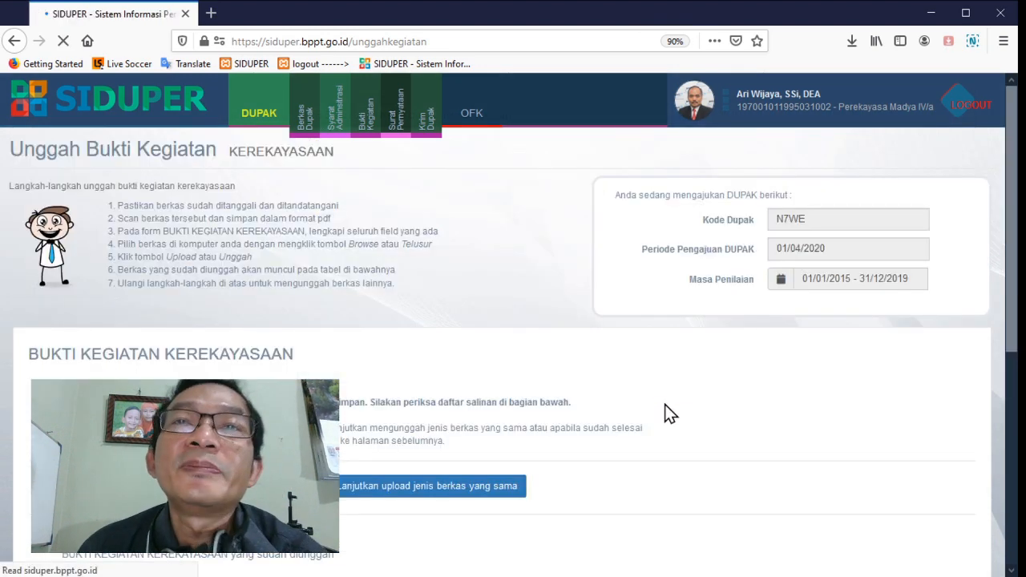
pyautogui.scroll(-5, 660, 405)
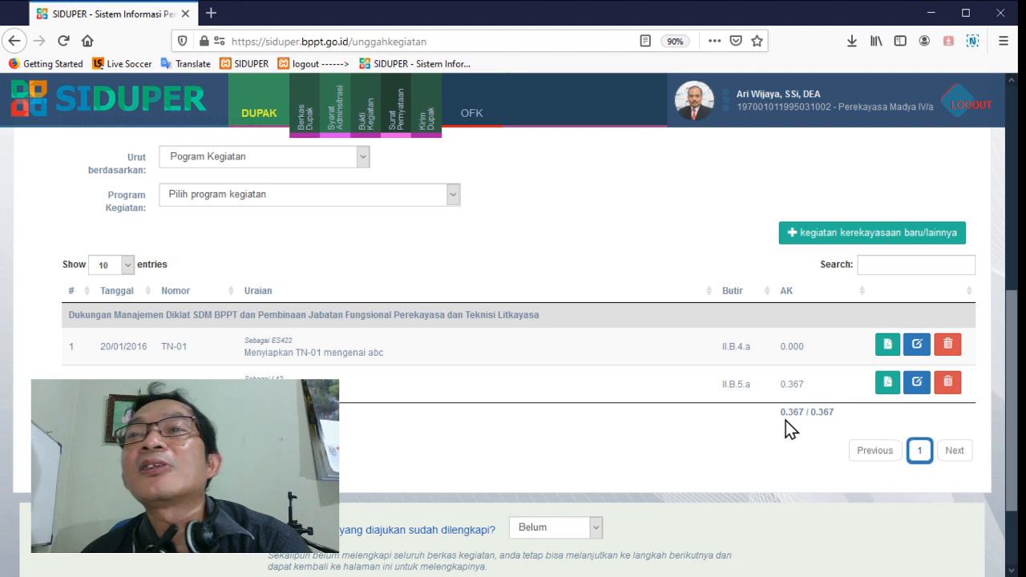
pyautogui.scroll(-3, 441, 432)
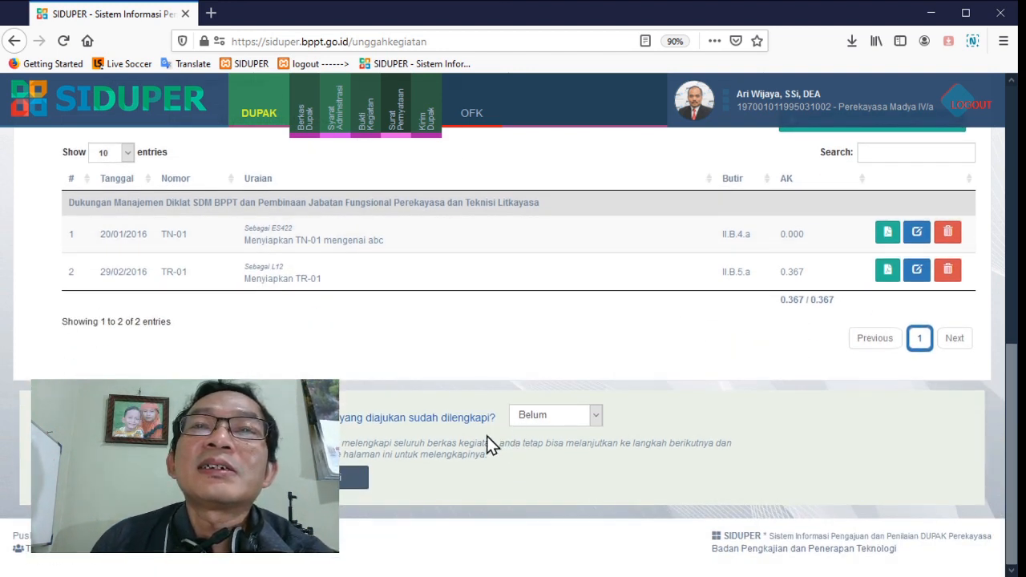
# Return to the Bukti Kegiatan overview and review the credit figures for each activity element
pyautogui.click(368, 130)
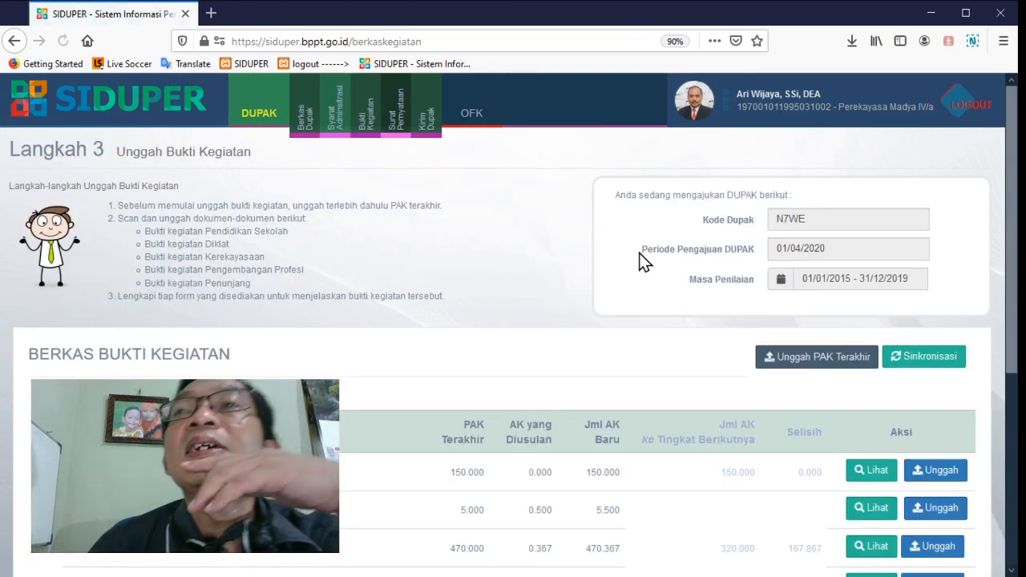
pyautogui.scroll(-3, 640, 254)
pyautogui.scroll(1, 649, 266)
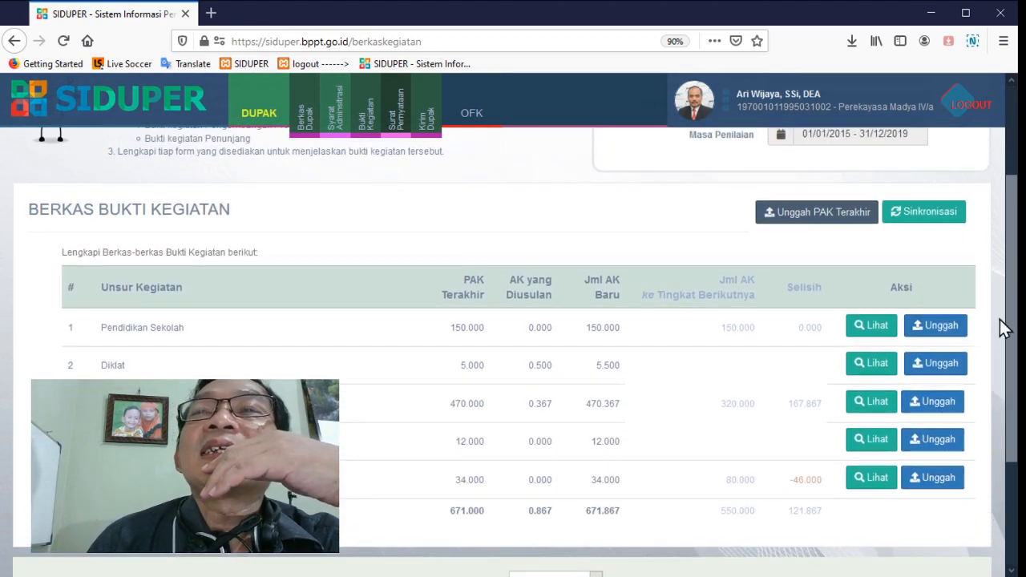
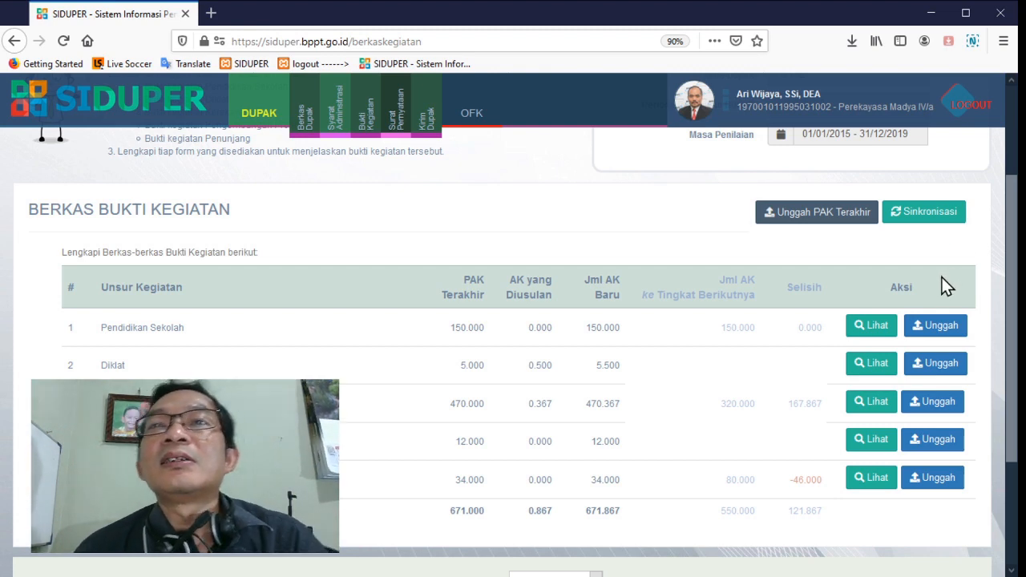
# Synchronize the credit figures in the Berkas Bukti Kegiatan table and acknowledge completion
pyautogui.scroll(-2, 943, 278)
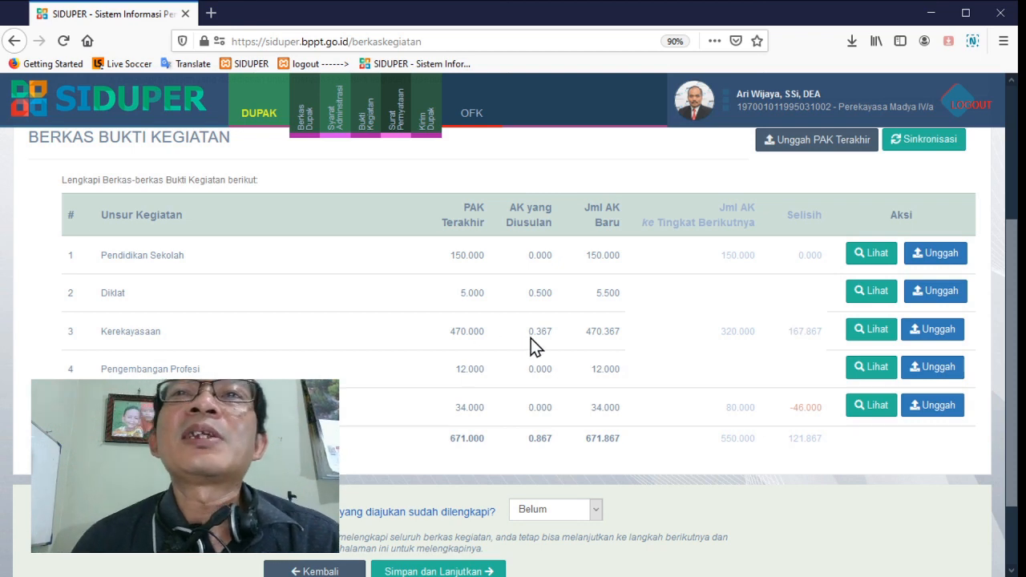
pyautogui.scroll(2, 794, 312)
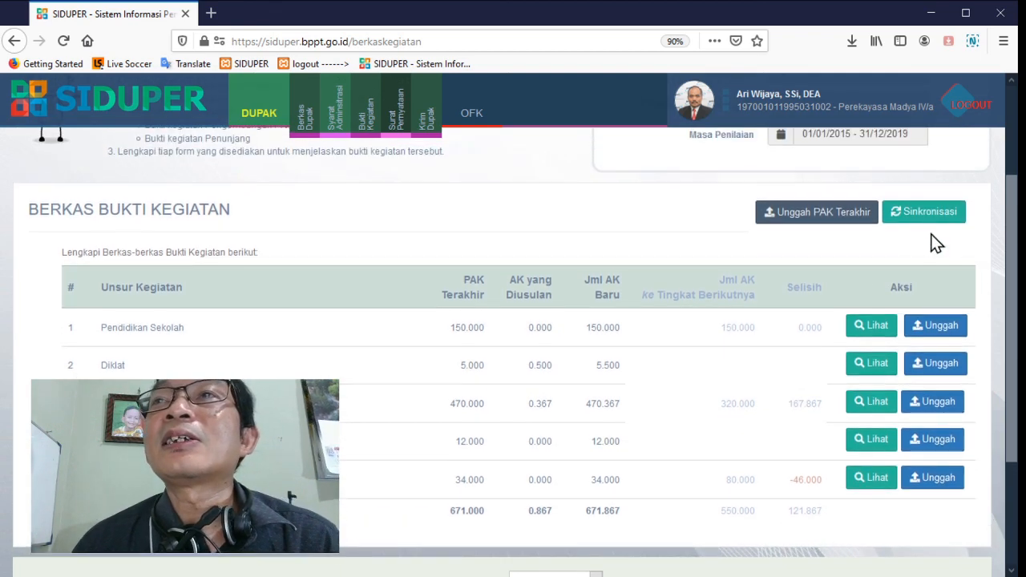
pyautogui.click(930, 213)
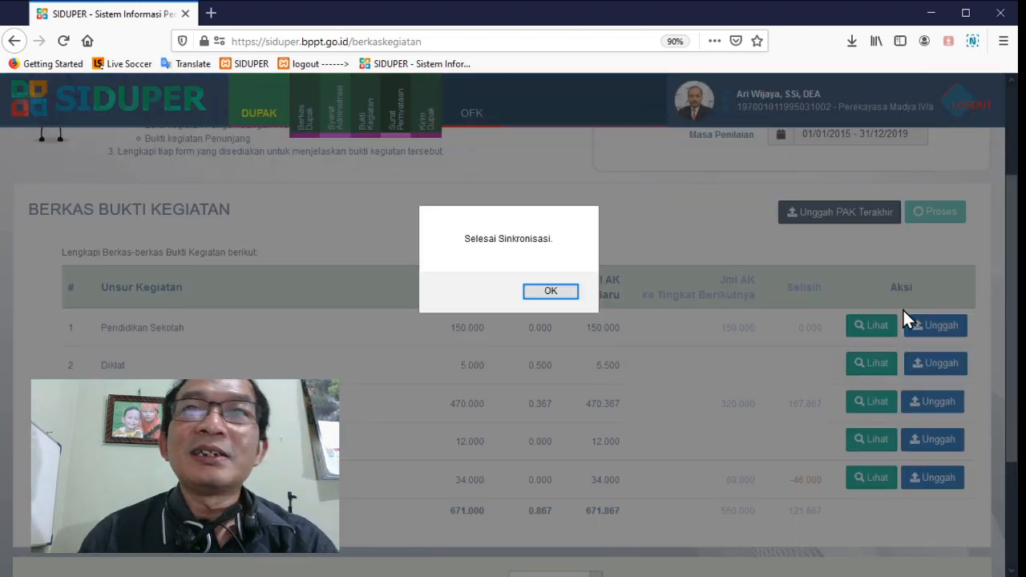
pyautogui.click(534, 294)
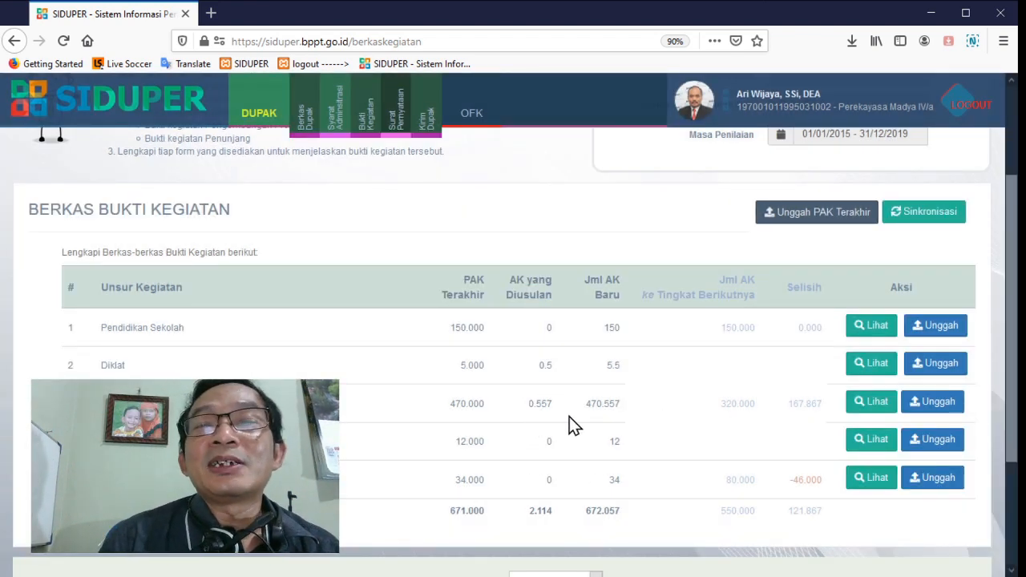
# Open the Kerekayasaan evidence page and examine the uploaded TN-01 and TR-01 entries with their credit values
pyautogui.click(935, 405)
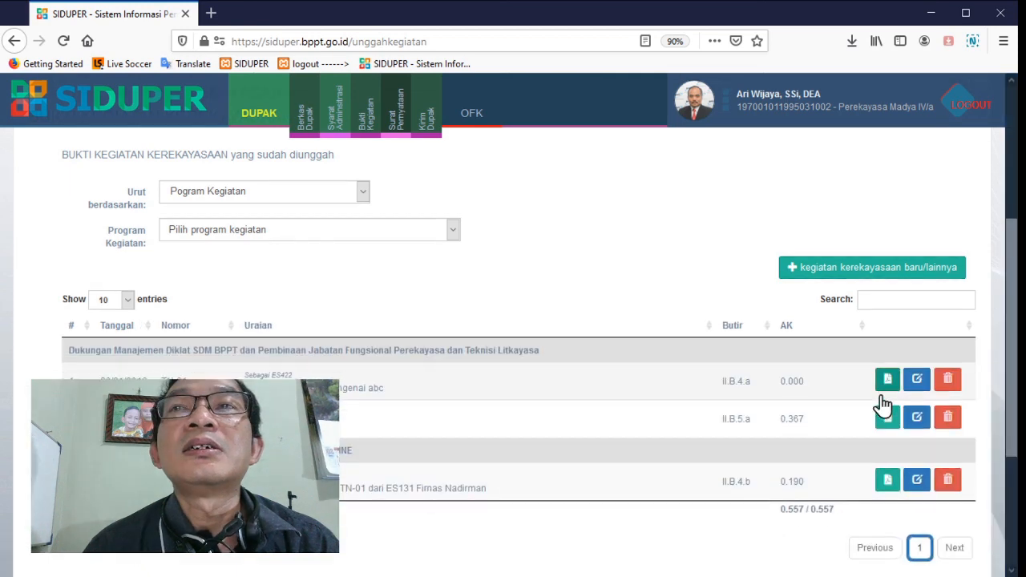
pyautogui.scroll(-5, 882, 396)
pyautogui.scroll(2, 882, 396)
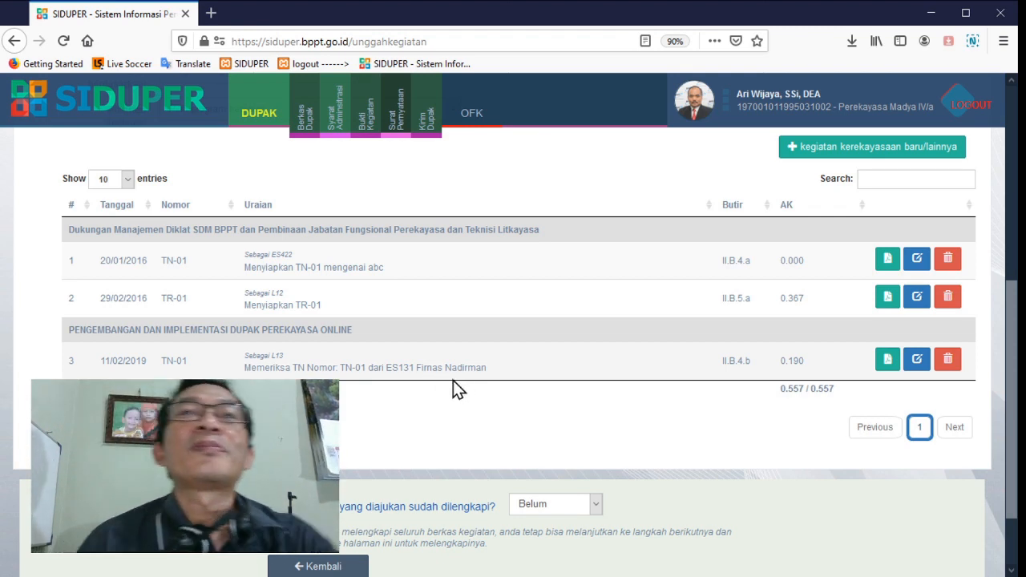
pyautogui.scroll(2, 453, 380)
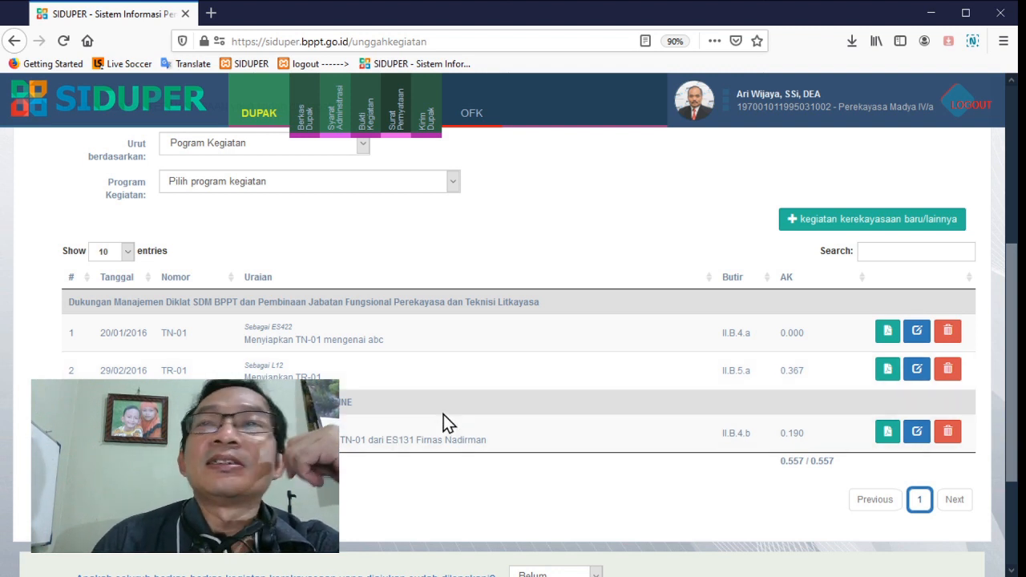
pyautogui.scroll(1, 457, 385)
pyautogui.scroll(3, 458, 385)
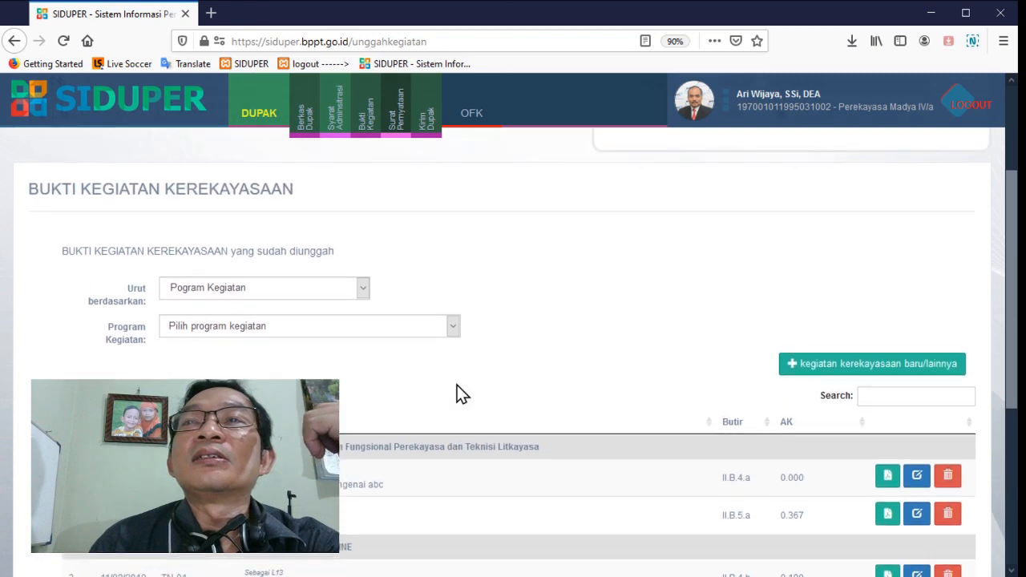
pyautogui.scroll(-2, 457, 385)
pyautogui.scroll(4, 451, 353)
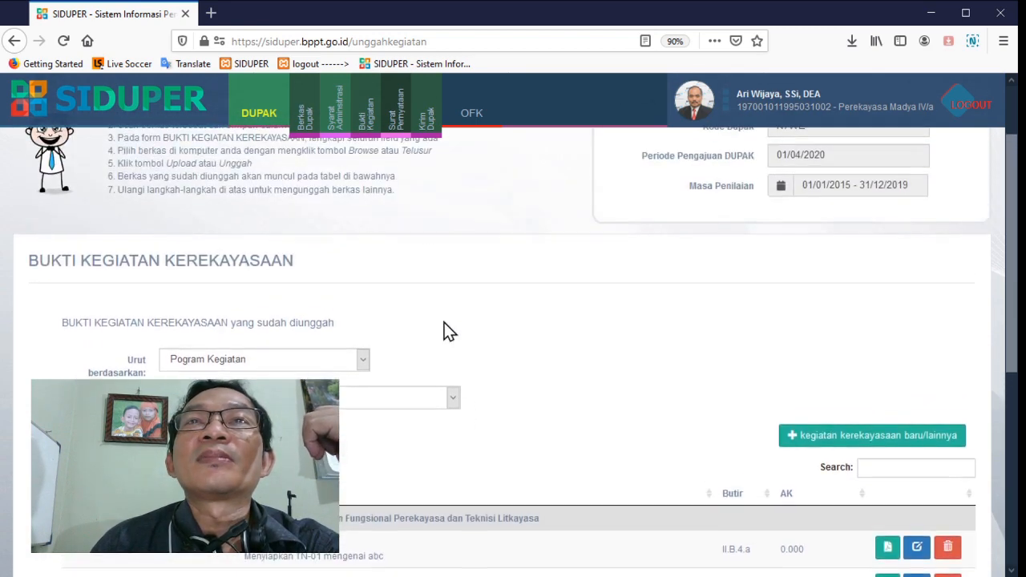
# Return to the Bukti Kegiatan overview and open the upload form for Pengembangan Profesi
pyautogui.click(370, 131)
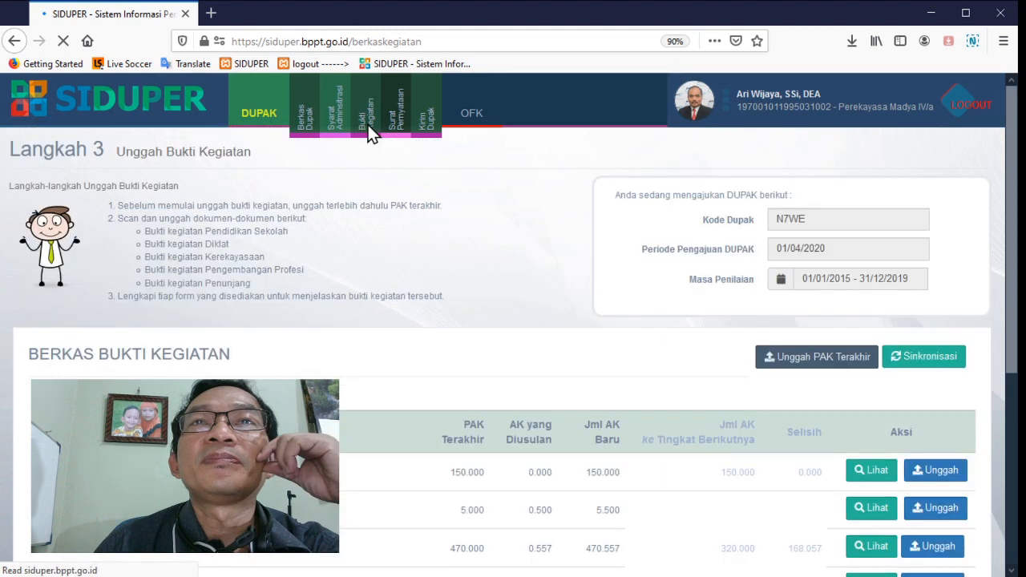
pyautogui.scroll(-3, 491, 283)
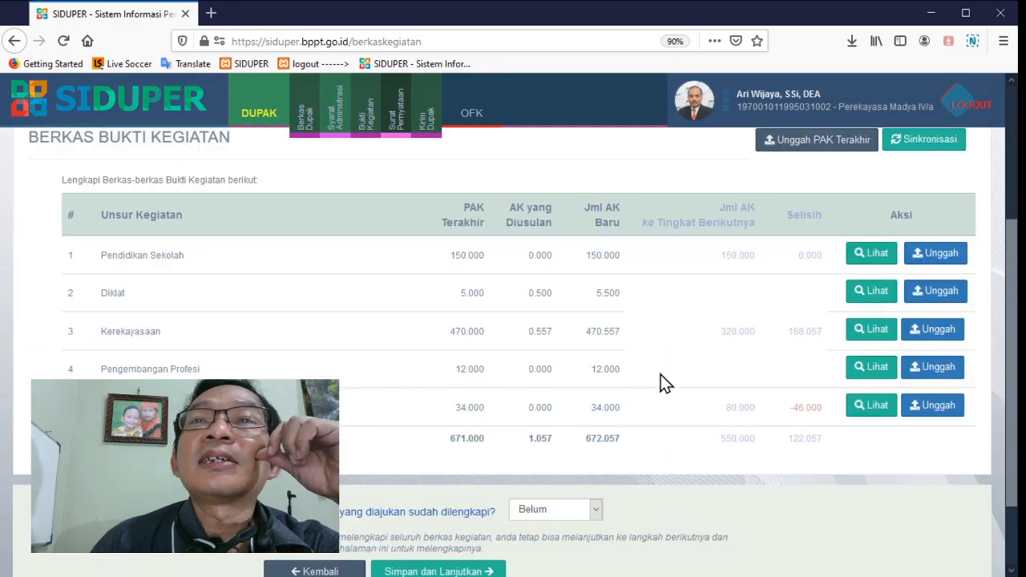
pyautogui.click(936, 369)
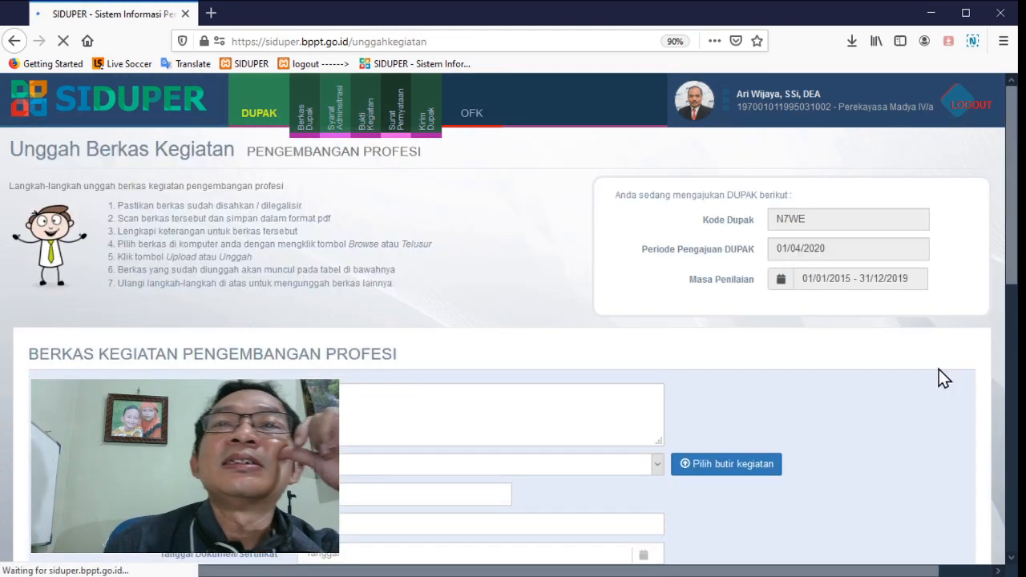
pyautogui.scroll(-5, 880, 380)
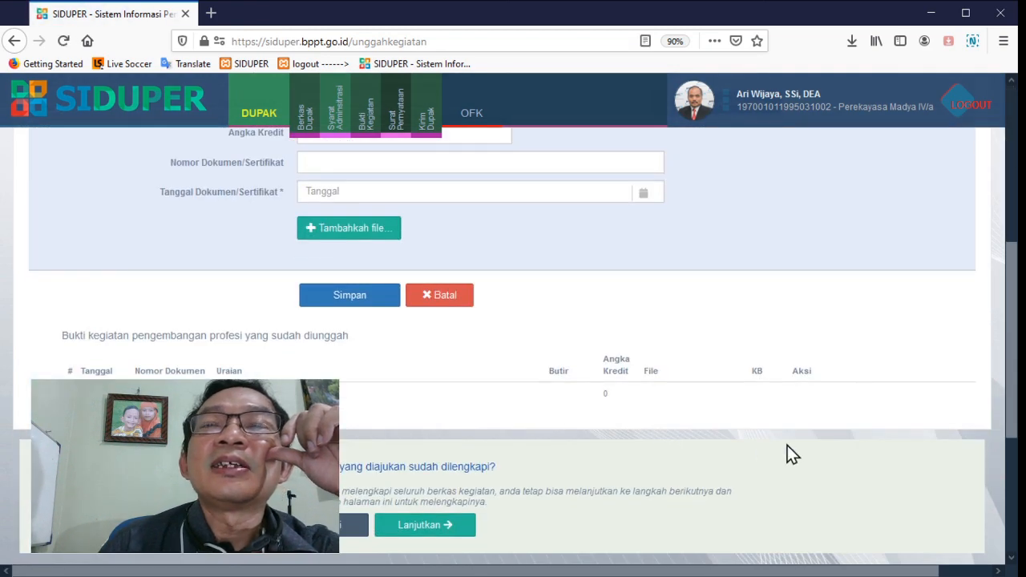
pyautogui.scroll(3, 774, 454)
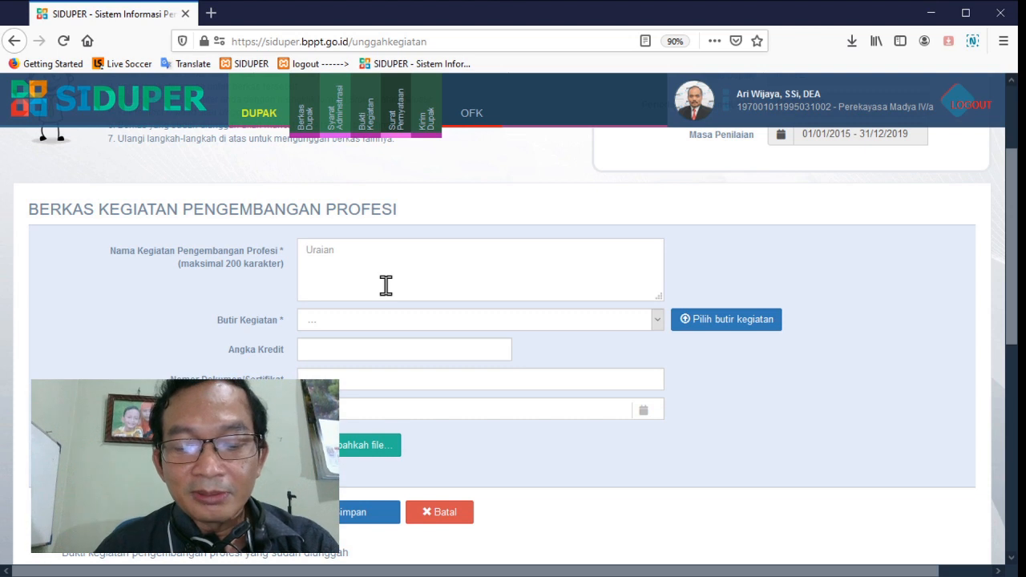
# Enter "Mendapatkan hak cipta untuk pengembangan software" as the name of the Pengembangan Profesi activity
pyautogui.click(386, 286)
pyautogui.write('Mendapa')
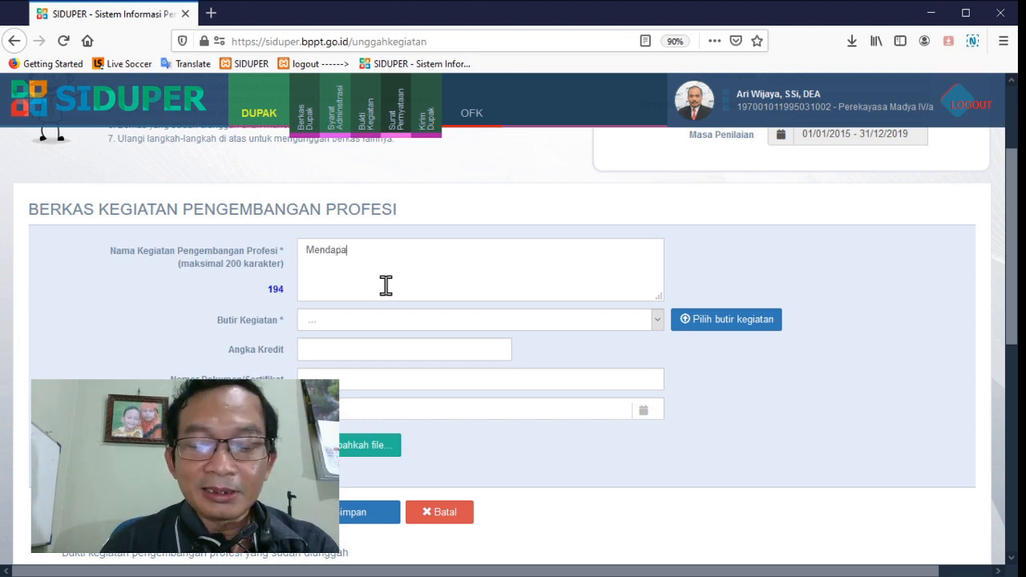
pyautogui.write('tkan hak')
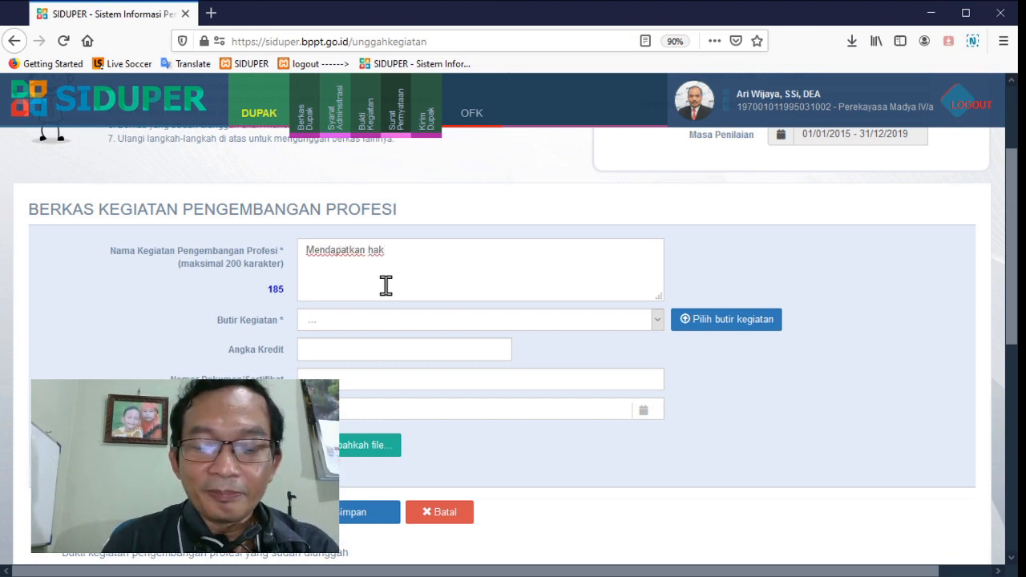
pyautogui.write(' cipta untu')
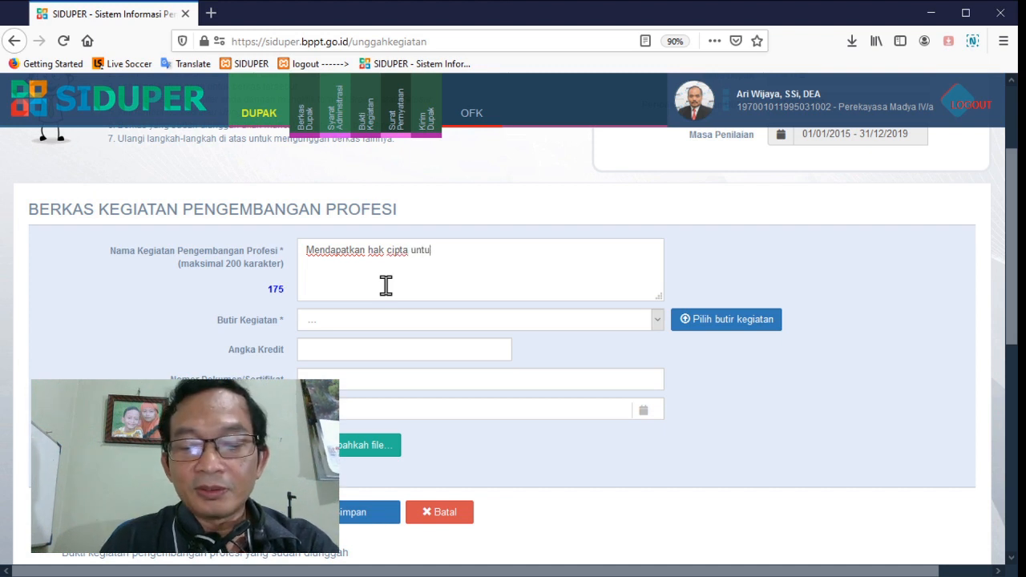
pyautogui.write('k pengembangan software')
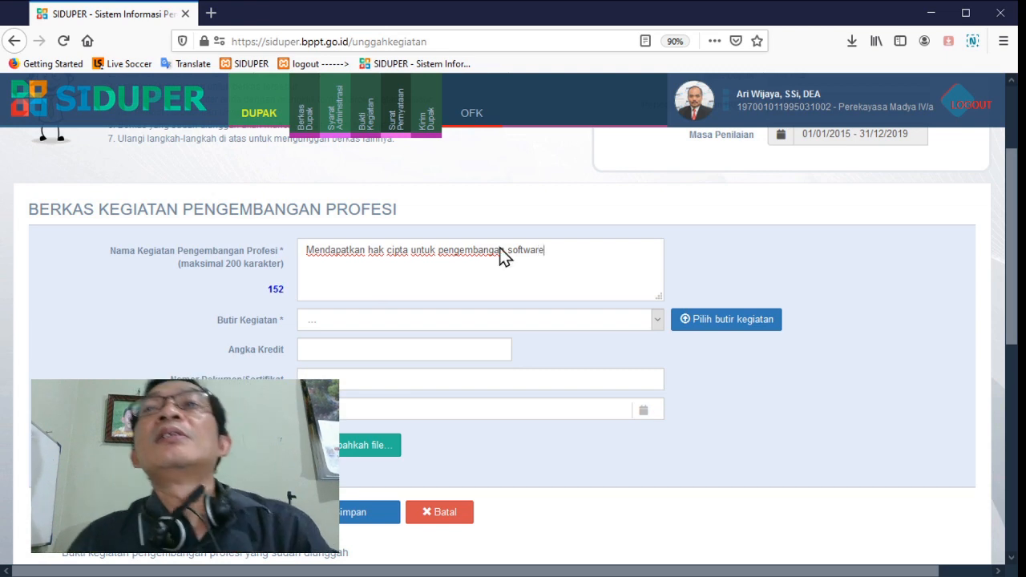
# Choose activity item III.B.1, Mendayagunakan produk teknologi yang memperoleh HAKI (kecuali merk), as the Butir Kegiatan
pyautogui.click(709, 319)
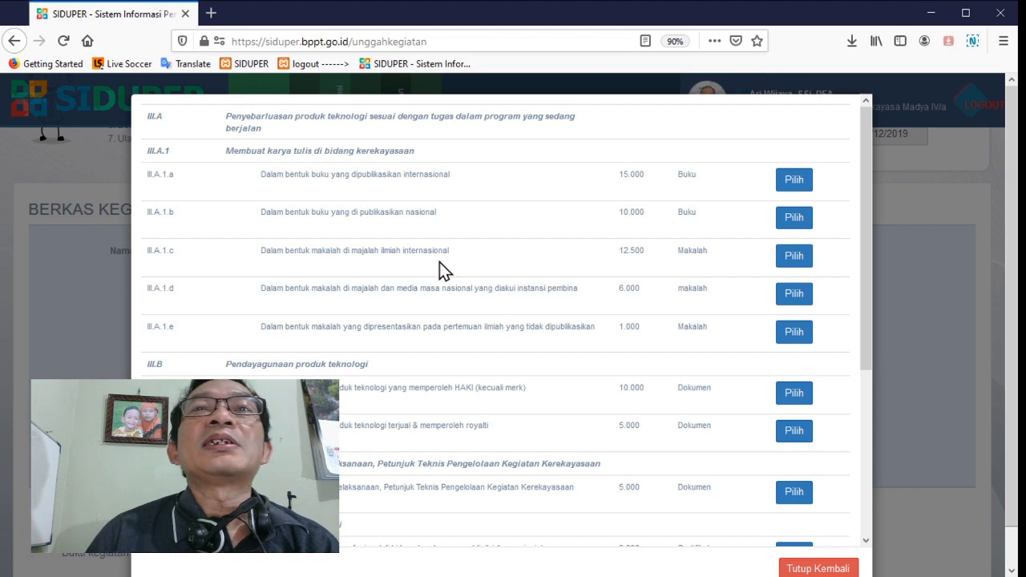
pyautogui.scroll(-2, 607, 296)
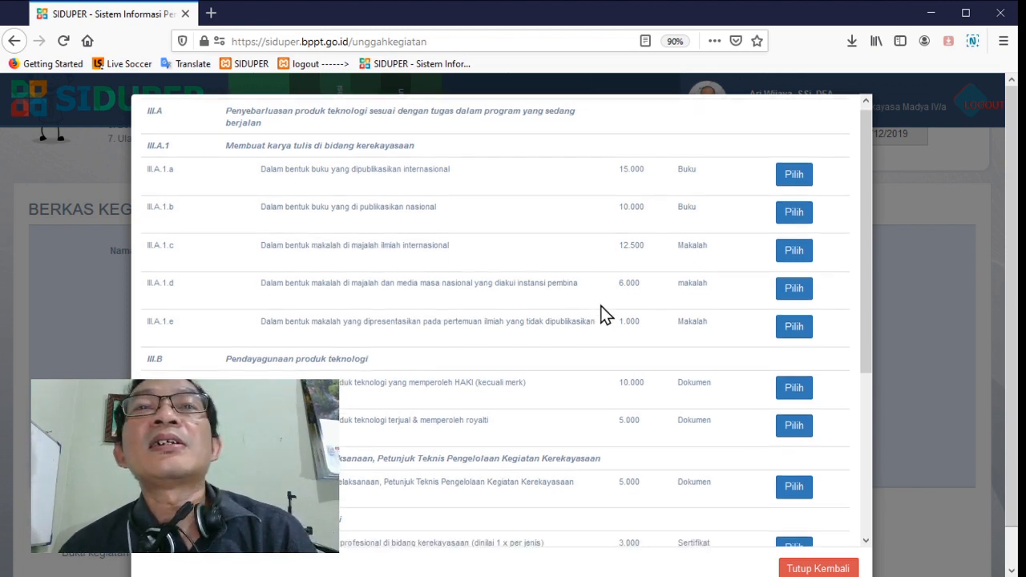
pyautogui.scroll(-2, 411, 359)
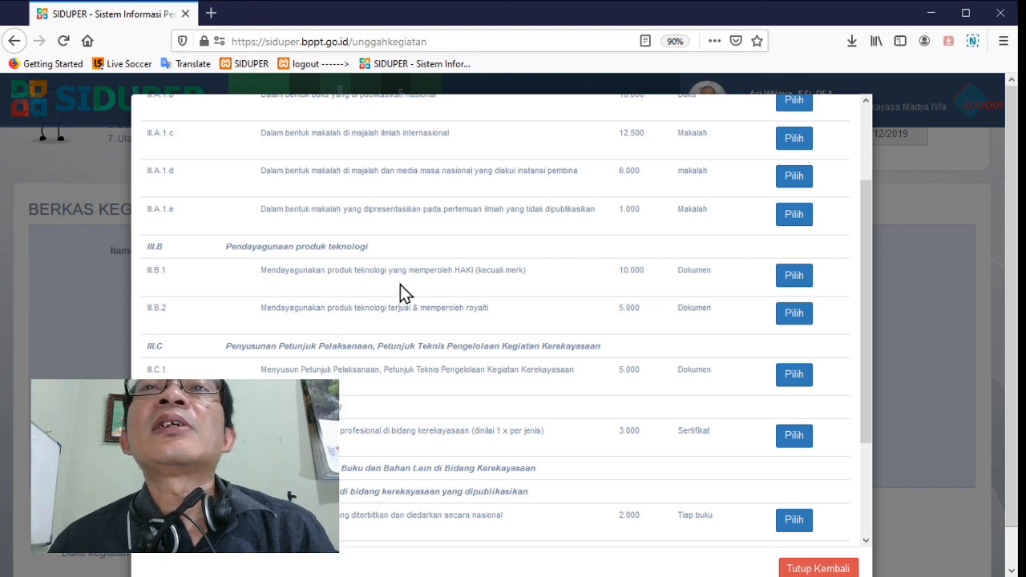
pyautogui.click(796, 278)
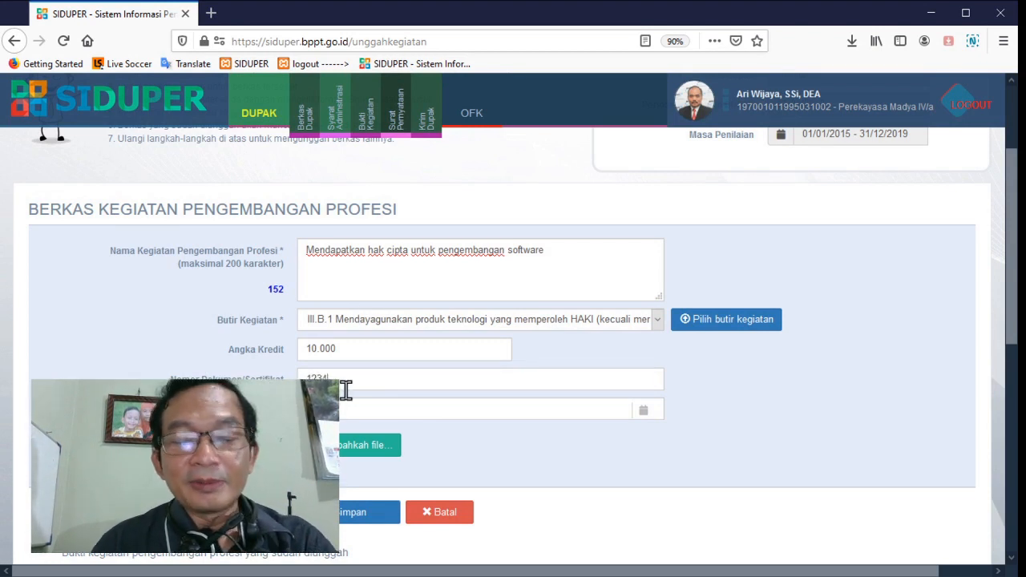
# Enter 12345 as the document/certificate number and set the document date to 16/01/2019
pyautogui.click(351, 405)
pyautogui.scroll(-3, 353, 404)
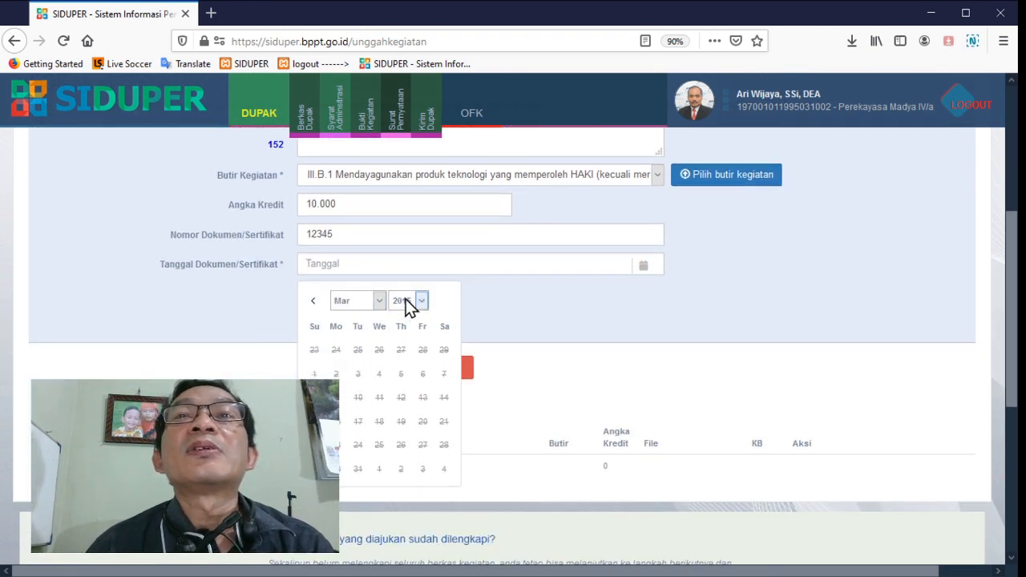
pyautogui.click(413, 381)
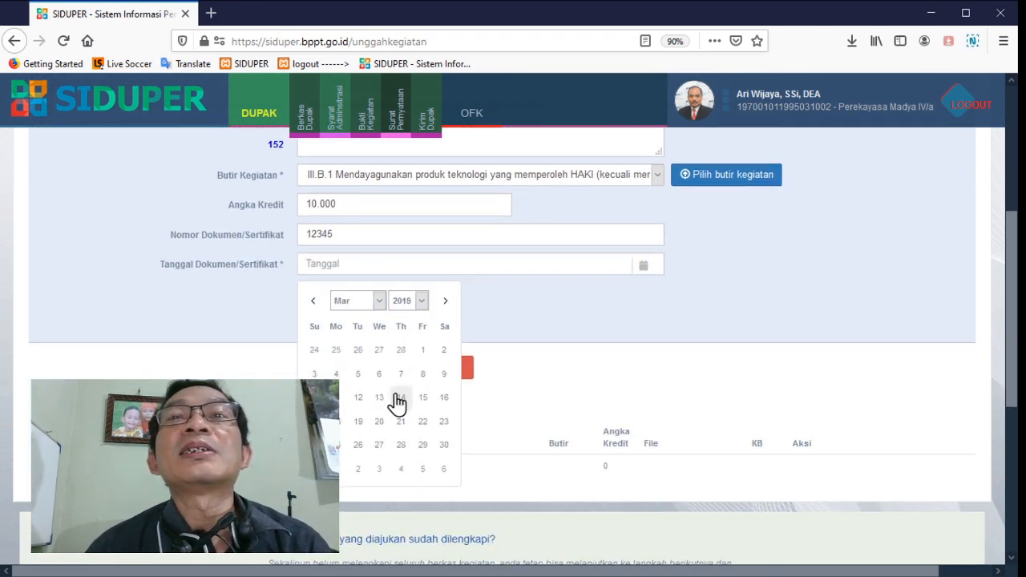
pyautogui.click(366, 297)
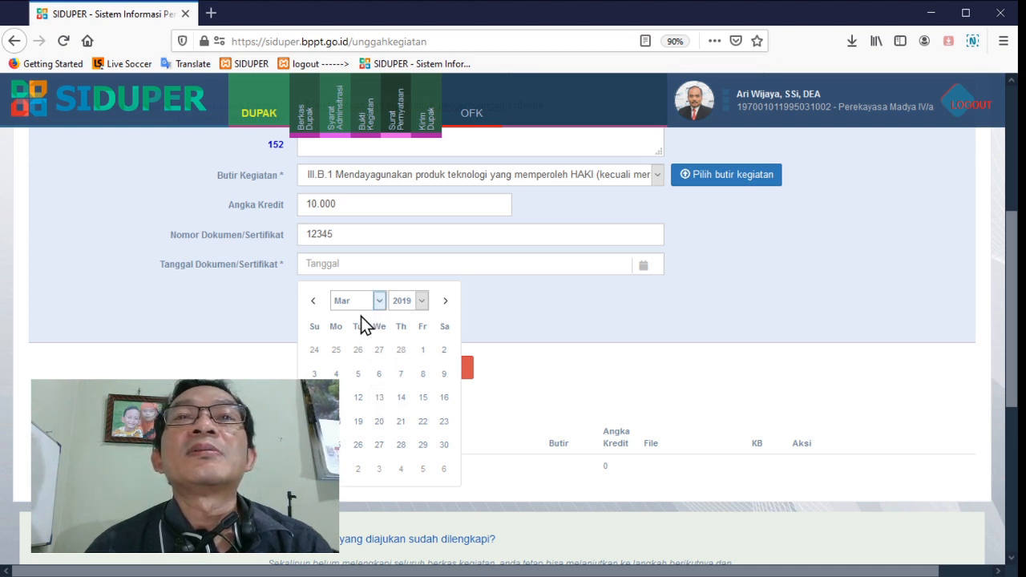
pyautogui.click(360, 326)
pyautogui.click(379, 397)
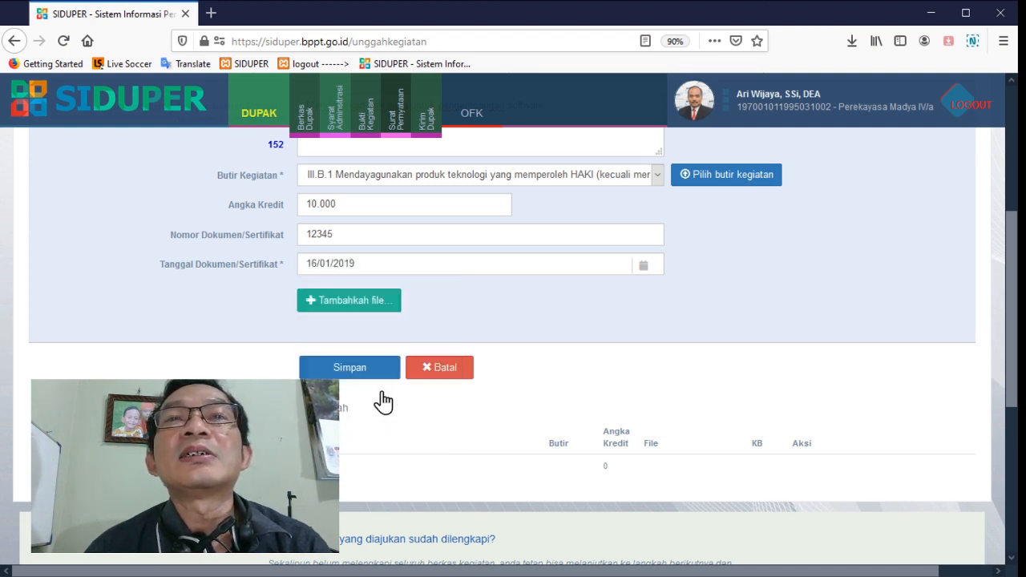
# Attach the Surat Pencatatan Ciptaan PDF to the entry and preview the uploaded file
pyautogui.click(360, 305)
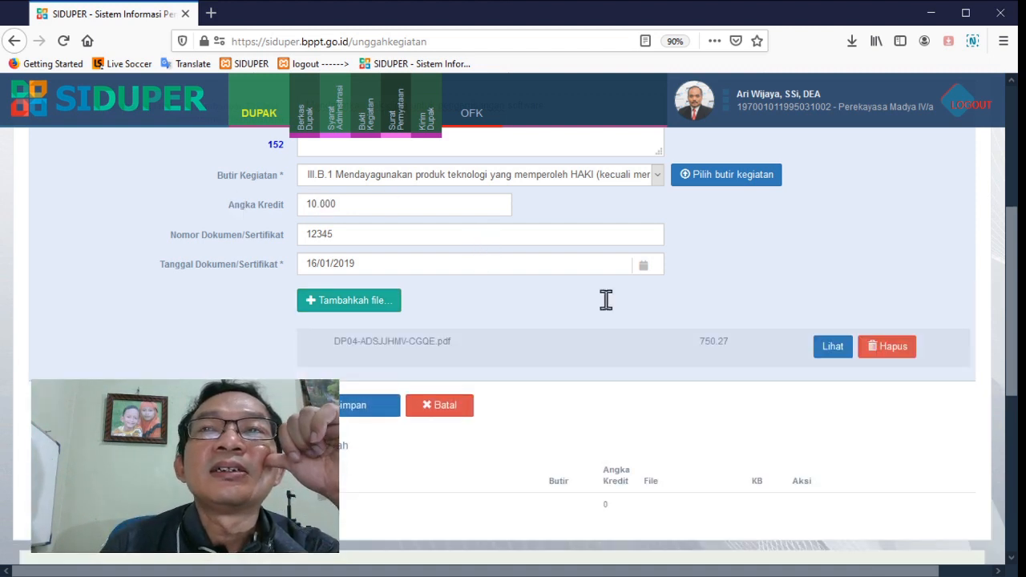
pyautogui.click(825, 348)
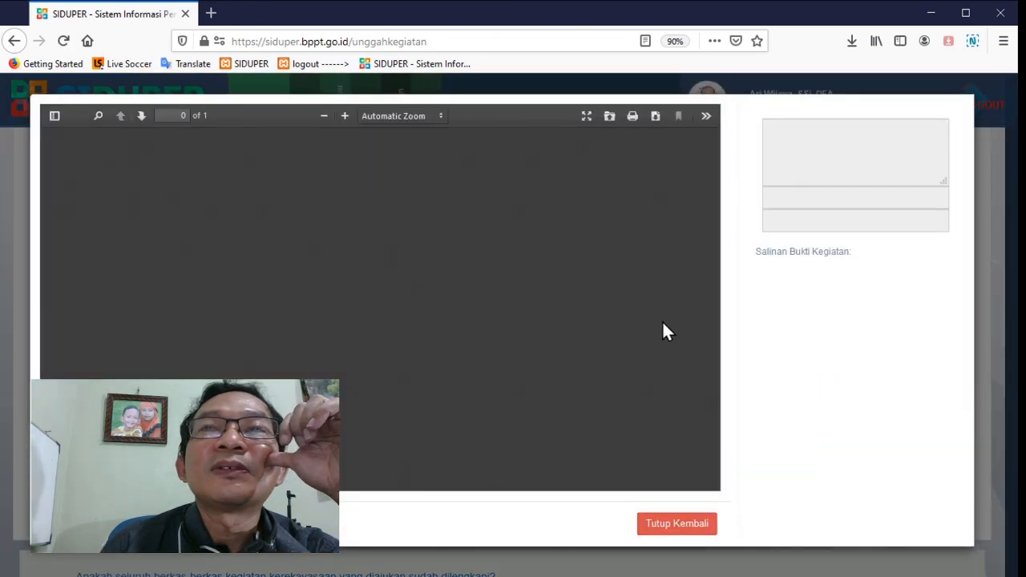
pyautogui.scroll(-6, 664, 333)
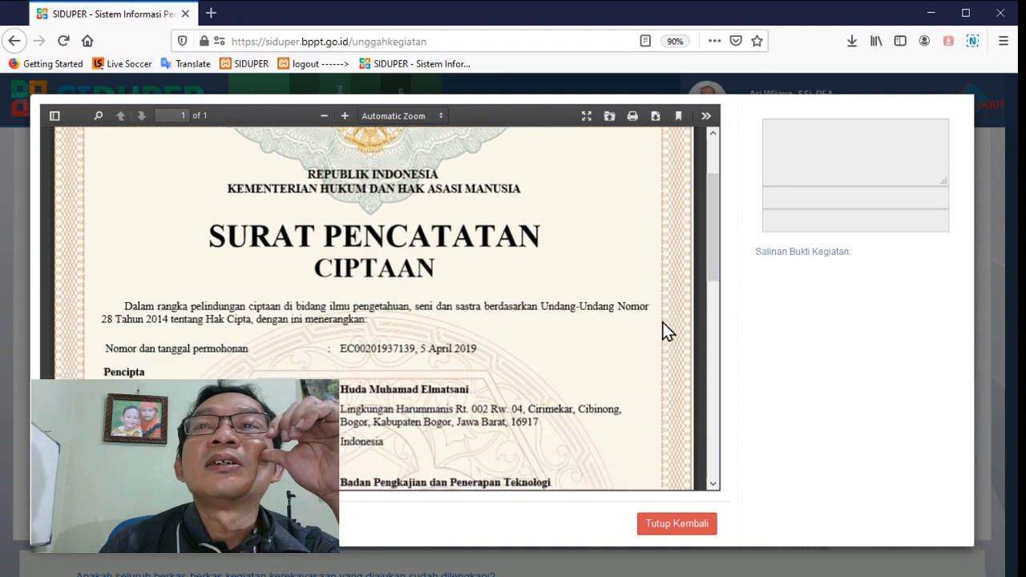
pyautogui.scroll(-5, 657, 444)
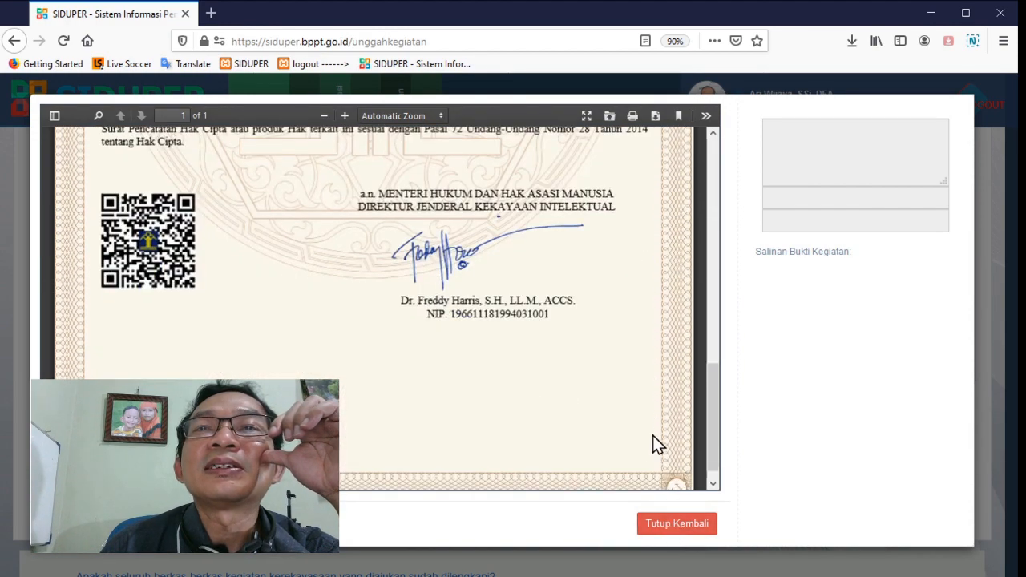
pyautogui.click(676, 524)
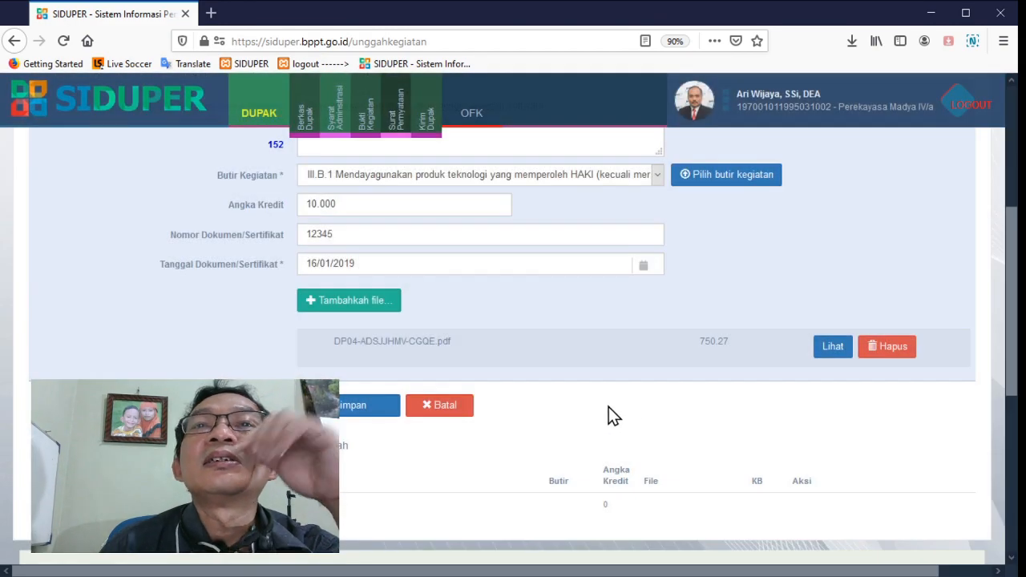
# Save the Pengembangan Profesi entry, check it in the uploaded list and return to the Bukti Kegiatan overview
pyautogui.click(364, 417)
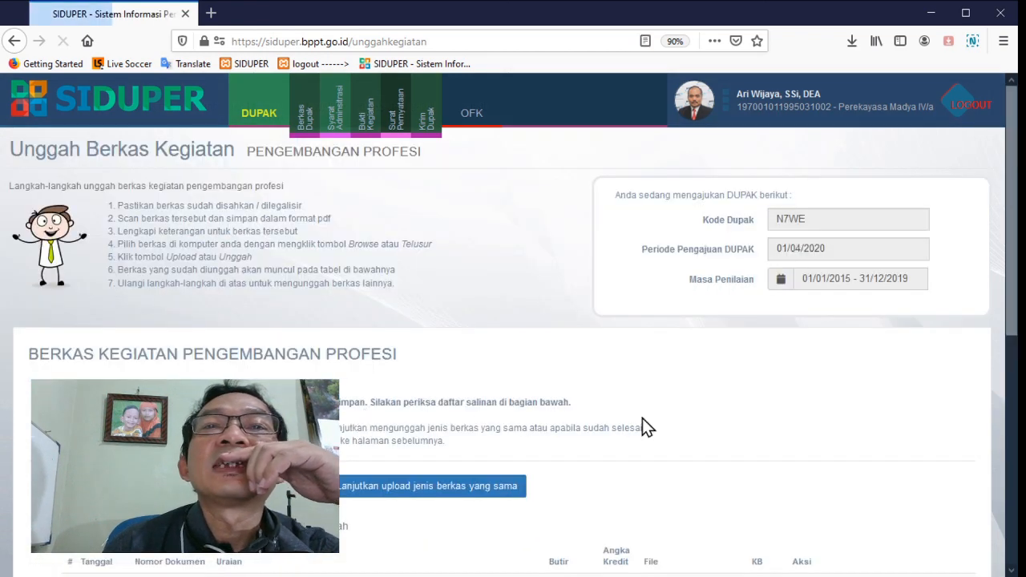
pyautogui.scroll(-3, 642, 418)
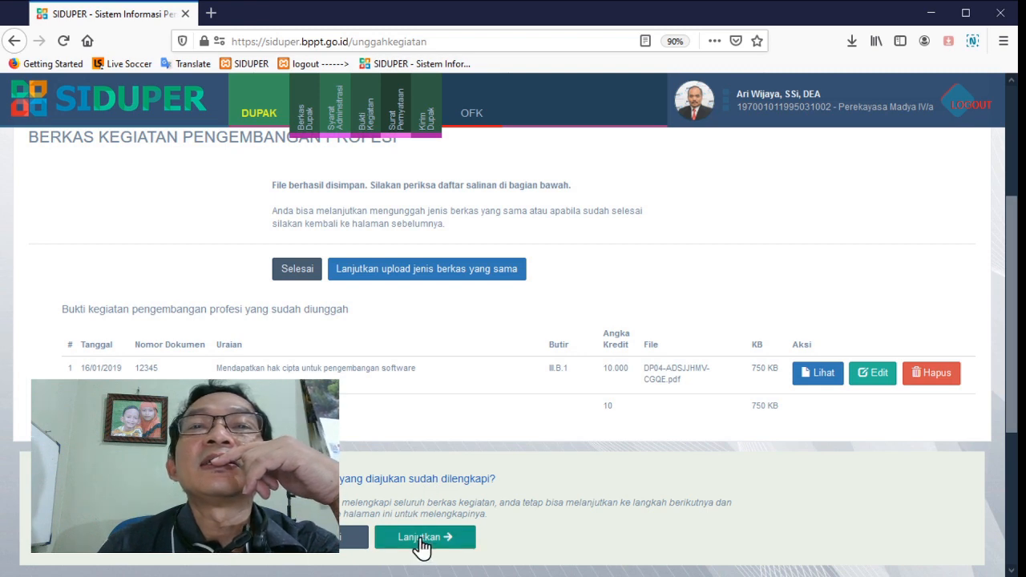
pyautogui.click(330, 550)
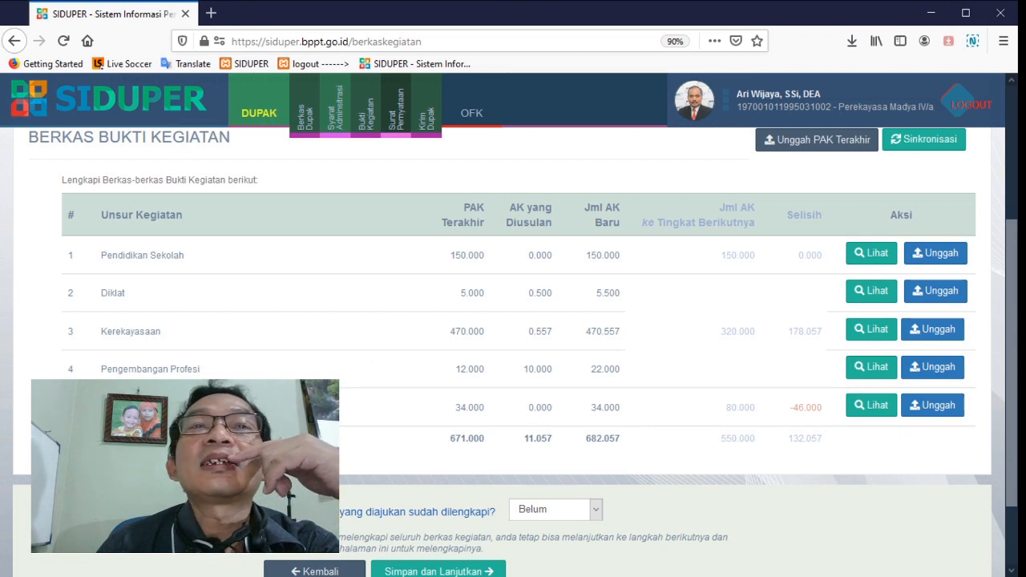
# Start a Penunjang evidence entry and name the activity "Menghadiri Seminar Teknologi Nasional"
pyautogui.click(938, 409)
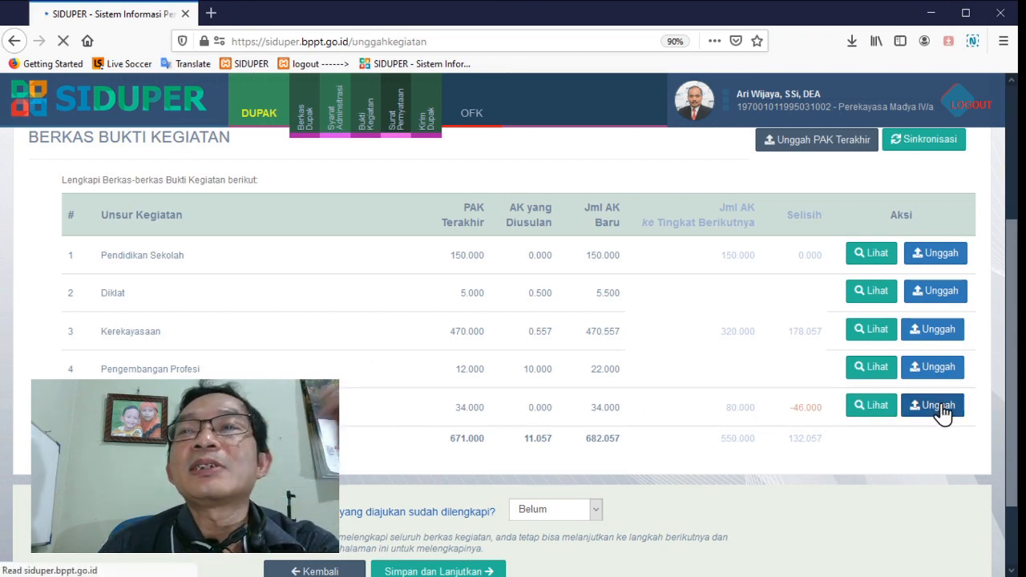
pyautogui.scroll(-2, 396, 305)
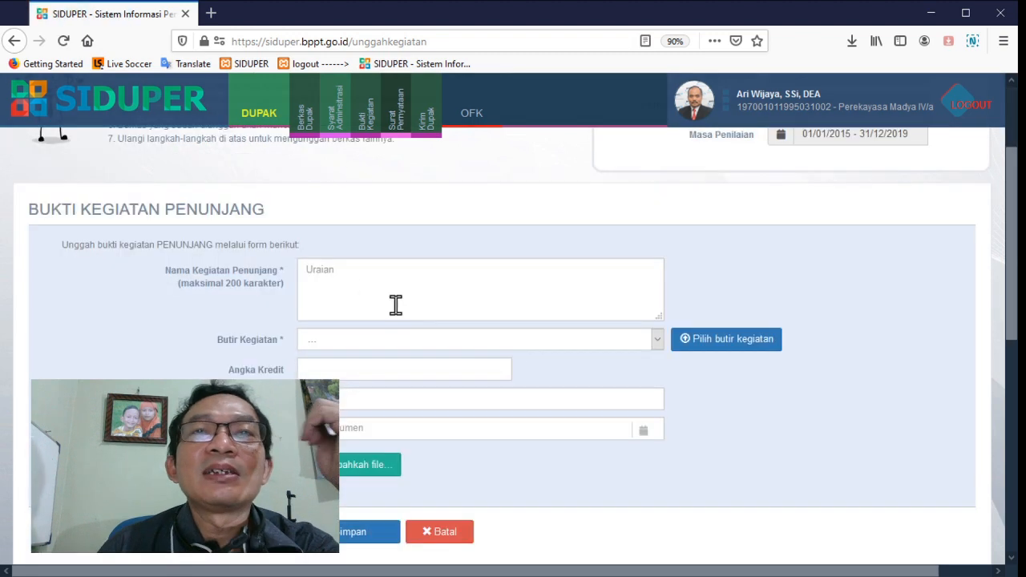
pyautogui.click(365, 286)
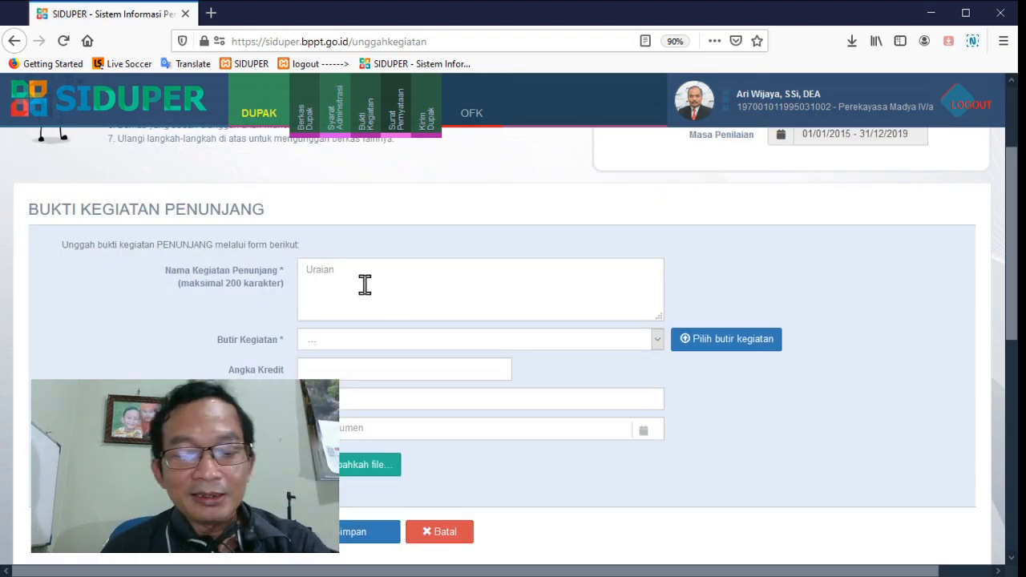
pyautogui.write('Menghadiri')
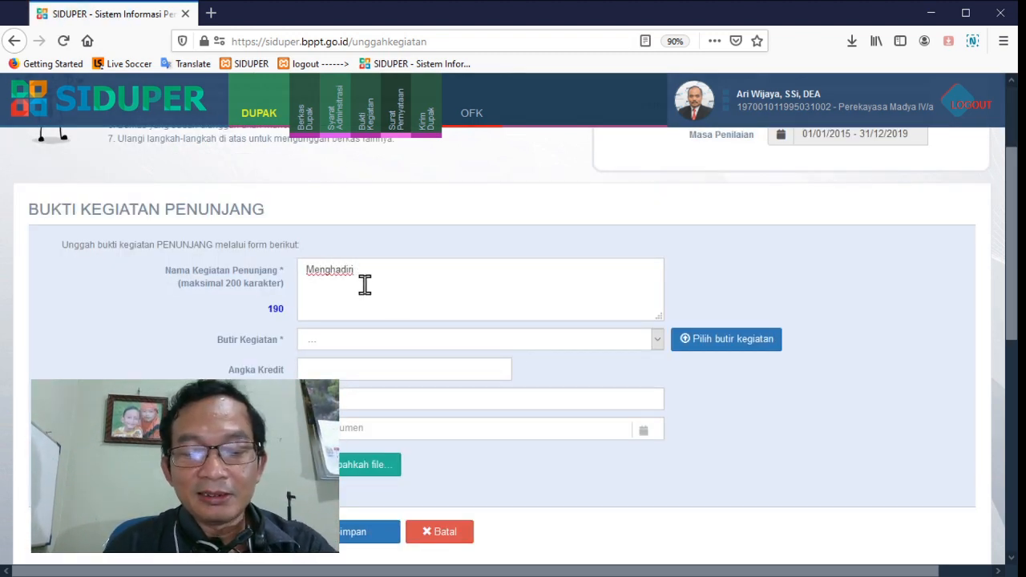
pyautogui.write(' seminar hal')
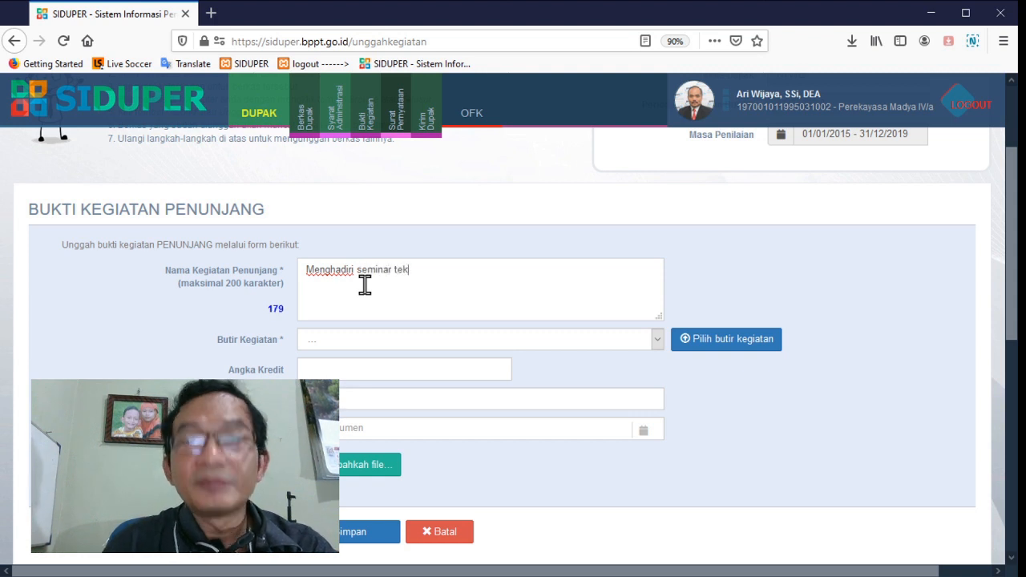
pyautogui.press('BackSpace')
pyautogui.press('BackSpace')
pyautogui.press('BackSpace')
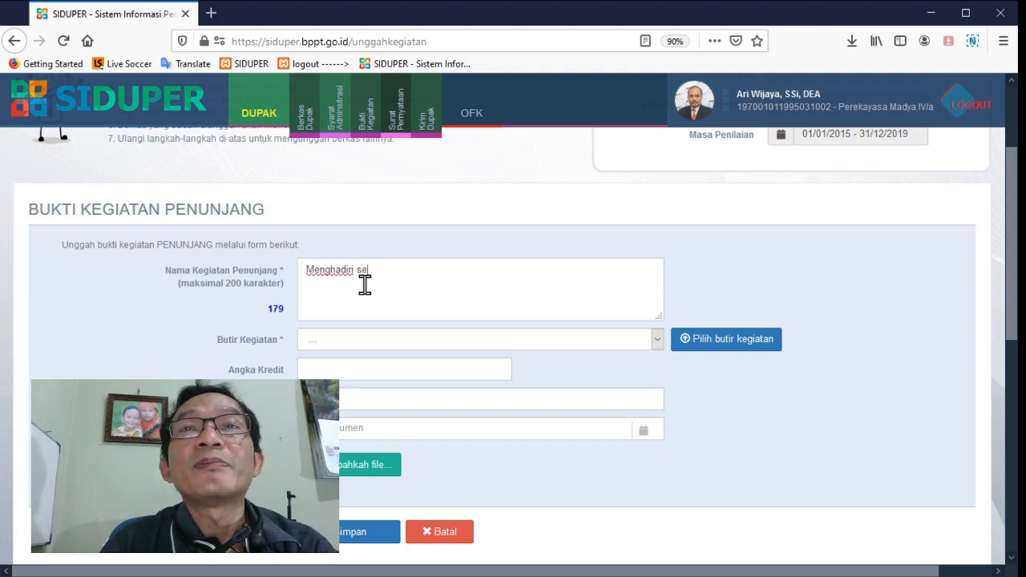
pyautogui.write('mi')
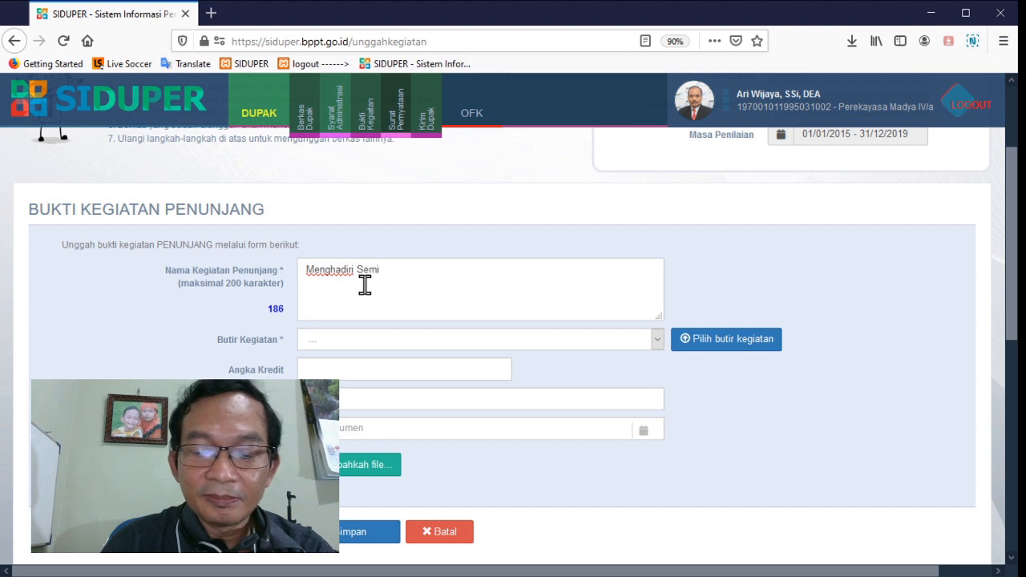
pyautogui.write('nar Teknolog')
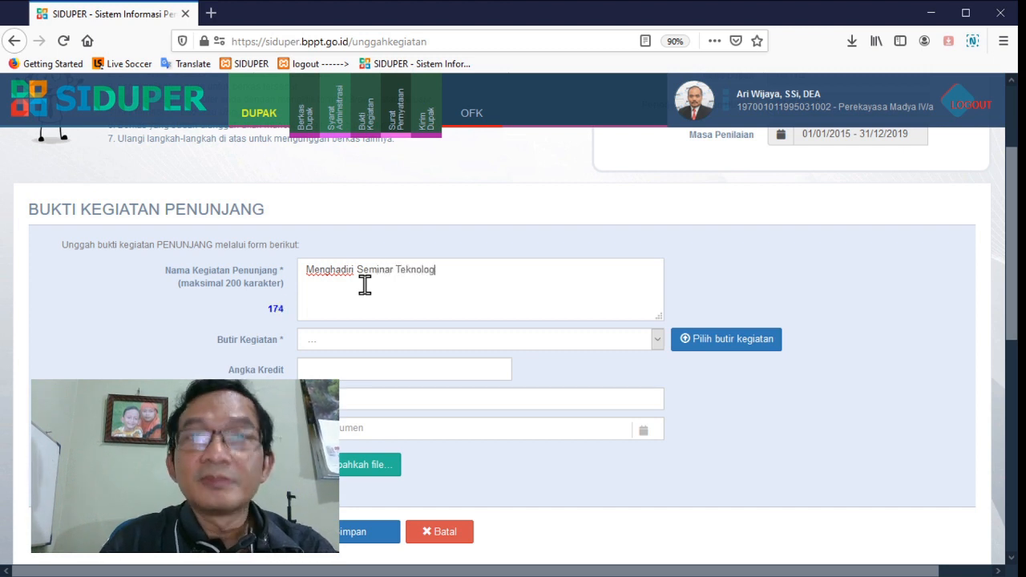
pyautogui.write('i Nasional')
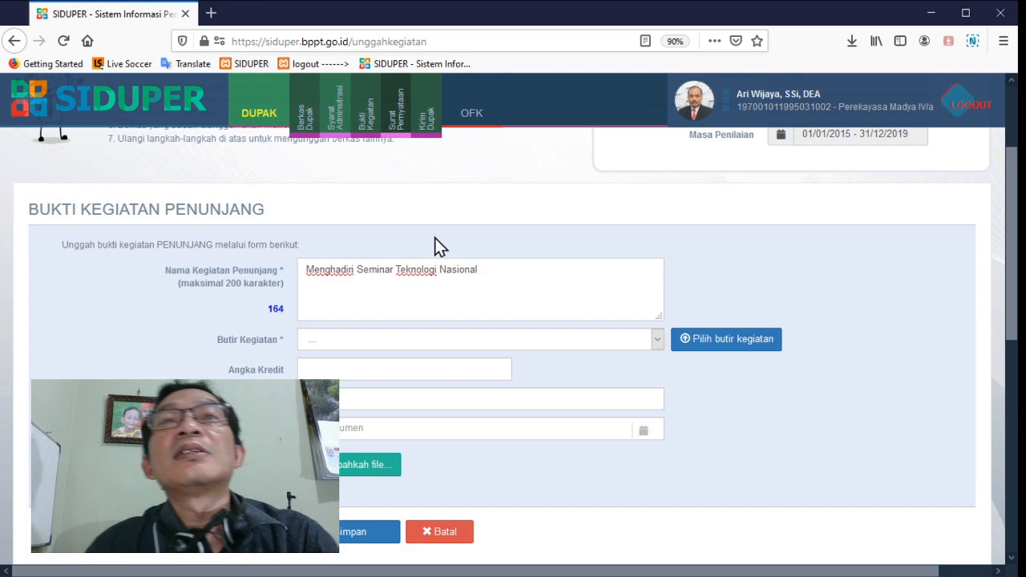
# Set the Butir Kegiatan to IV.B.3 Peserta, with document number 12345 and document date 12/06/2019
pyautogui.click(708, 336)
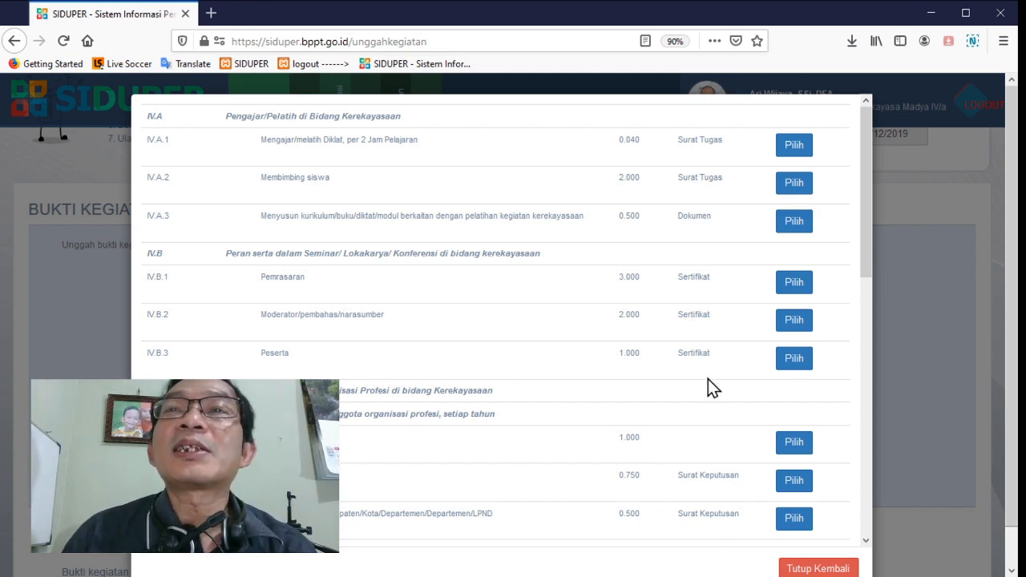
pyautogui.click(795, 360)
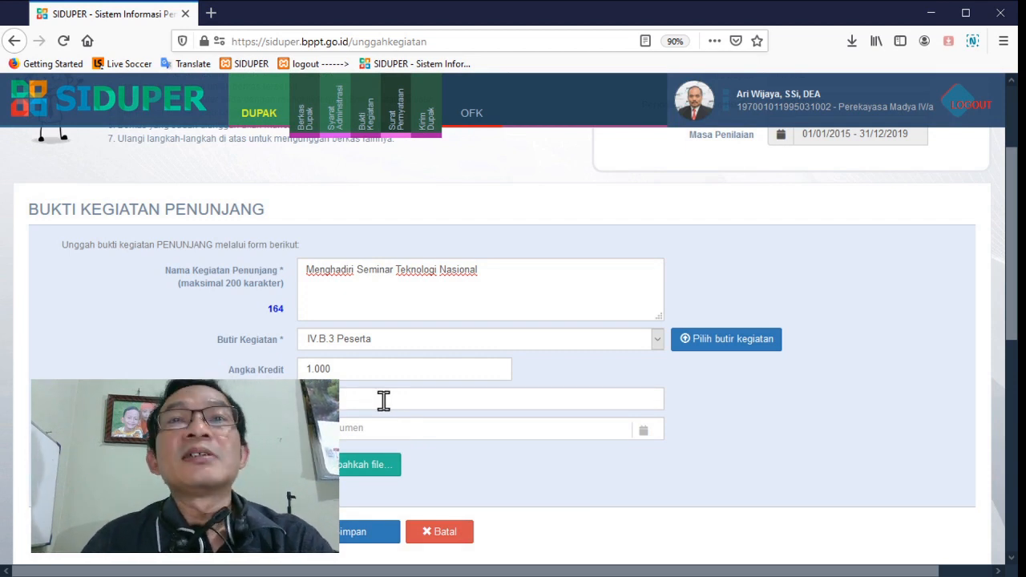
pyautogui.click(355, 428)
pyautogui.scroll(-3, 400, 475)
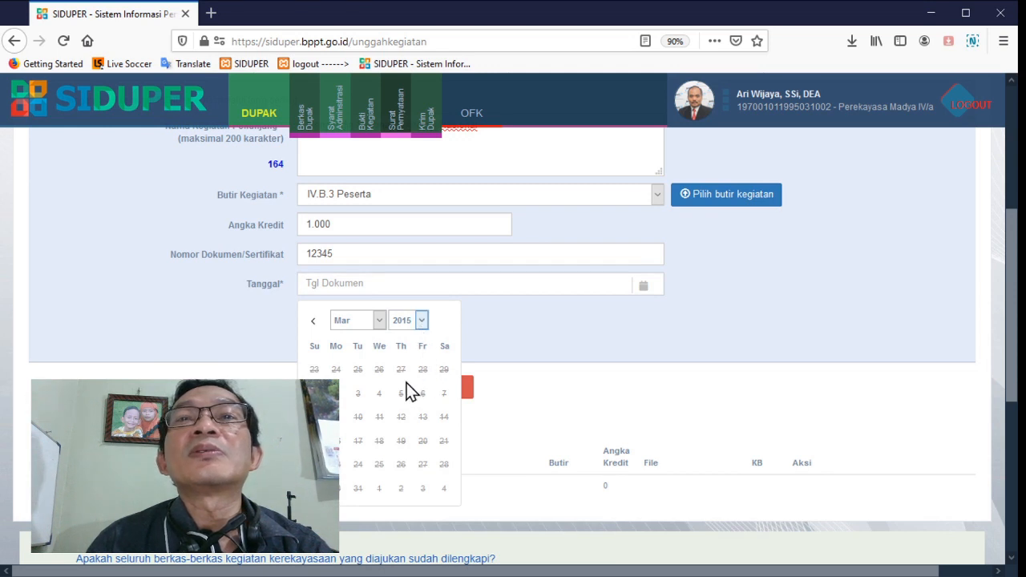
pyautogui.click(406, 392)
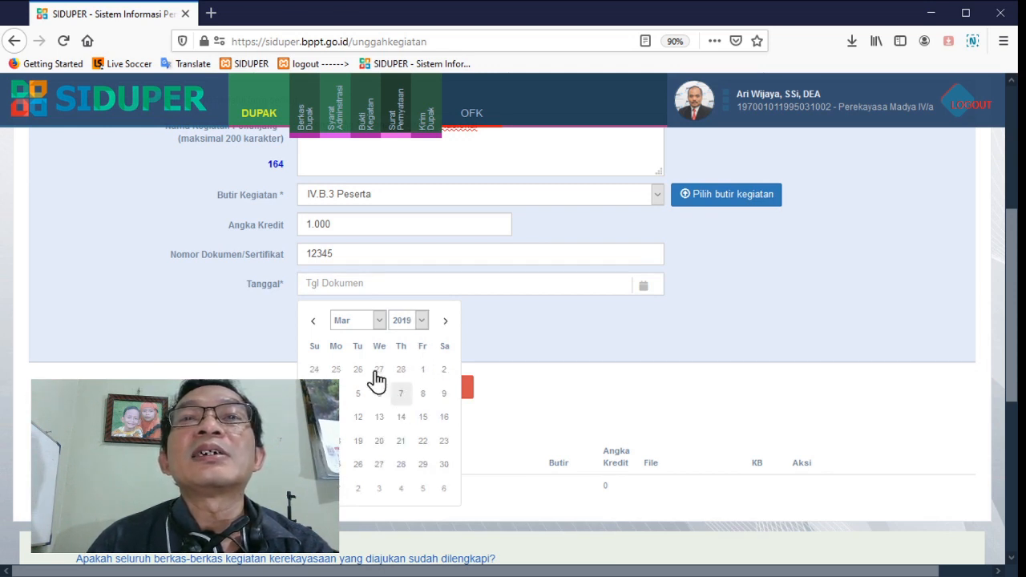
pyautogui.click(375, 322)
pyautogui.click(363, 409)
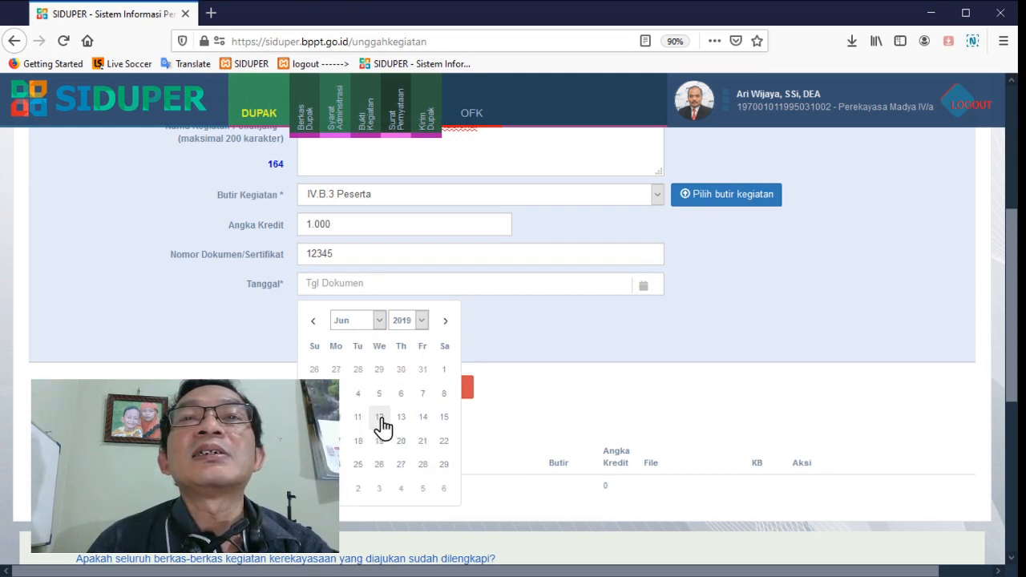
pyautogui.click(380, 418)
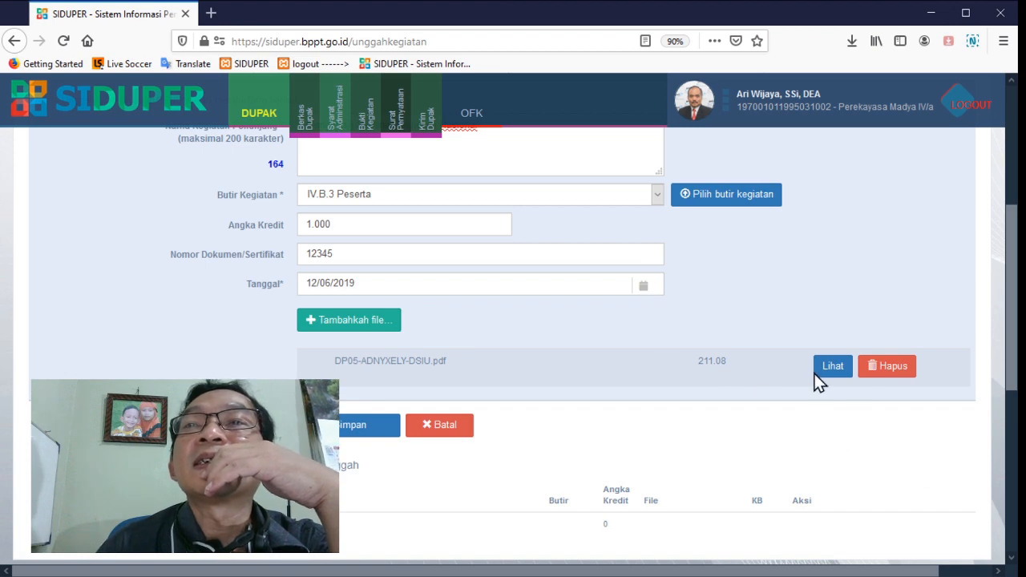
# Preview the attached certificate file DP05-ADNYXELY-DSIU.pdf and close the preview
pyautogui.click(820, 371)
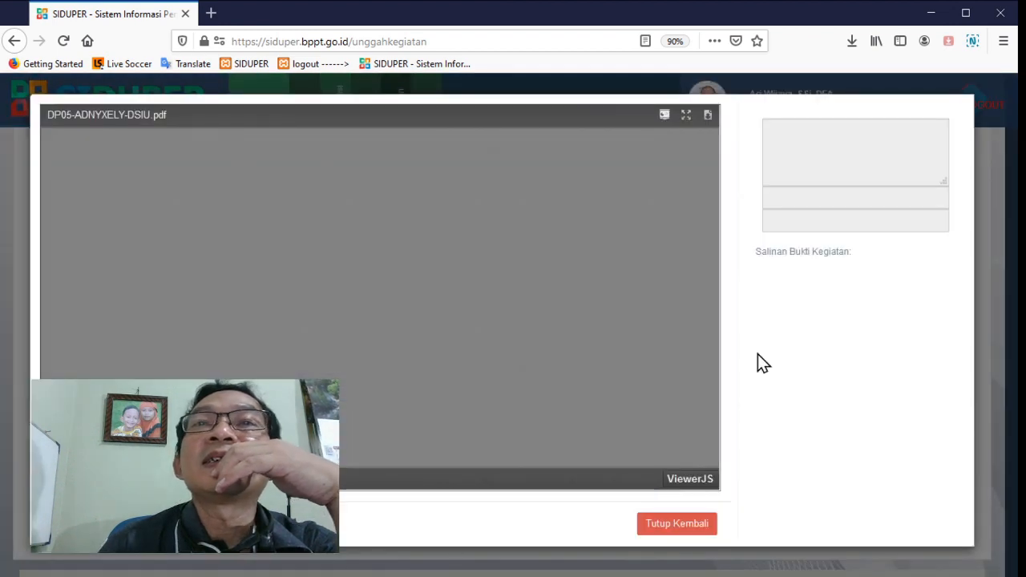
pyautogui.scroll(-8, 591, 332)
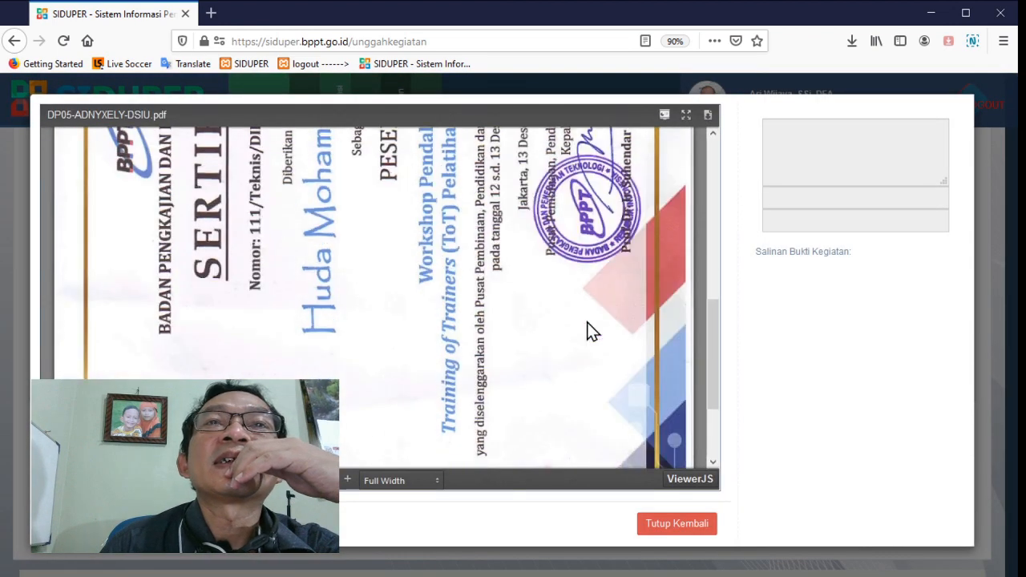
pyautogui.scroll(-3, 590, 332)
pyautogui.click(657, 525)
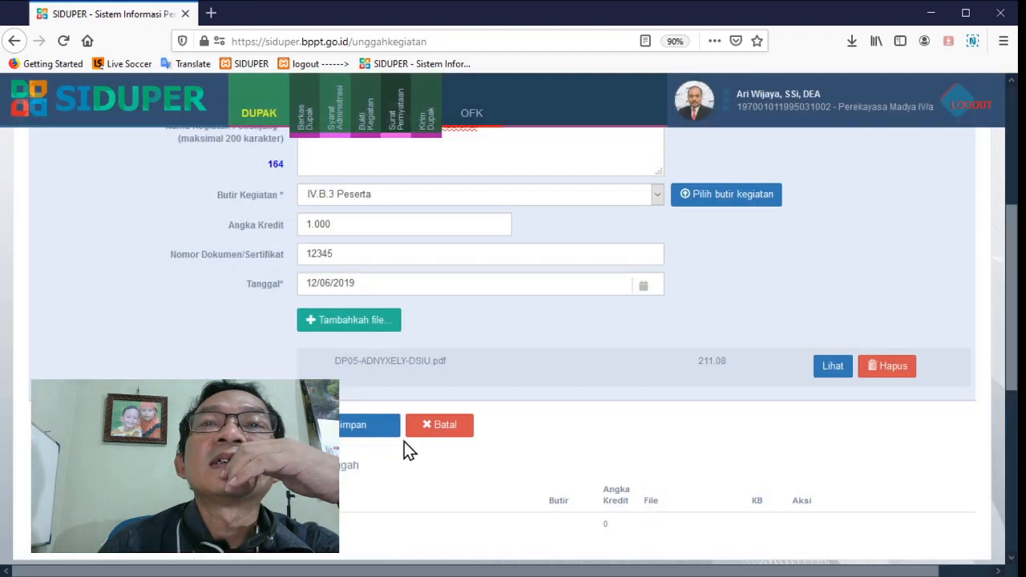
# Save the Penunjang entry, check it in the uploaded list and return to the Bukti Kegiatan overview
pyautogui.click(370, 429)
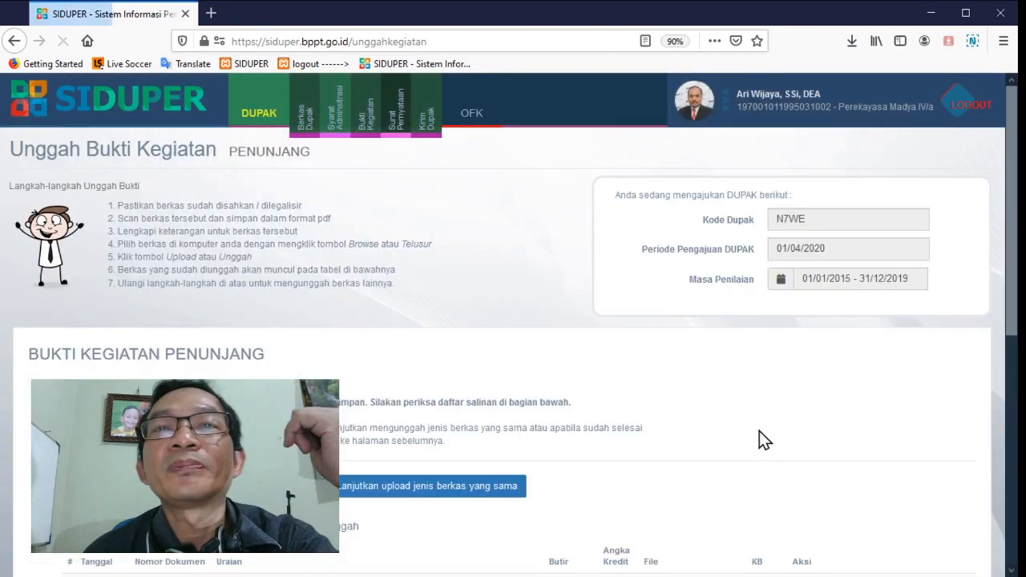
pyautogui.scroll(-5, 759, 431)
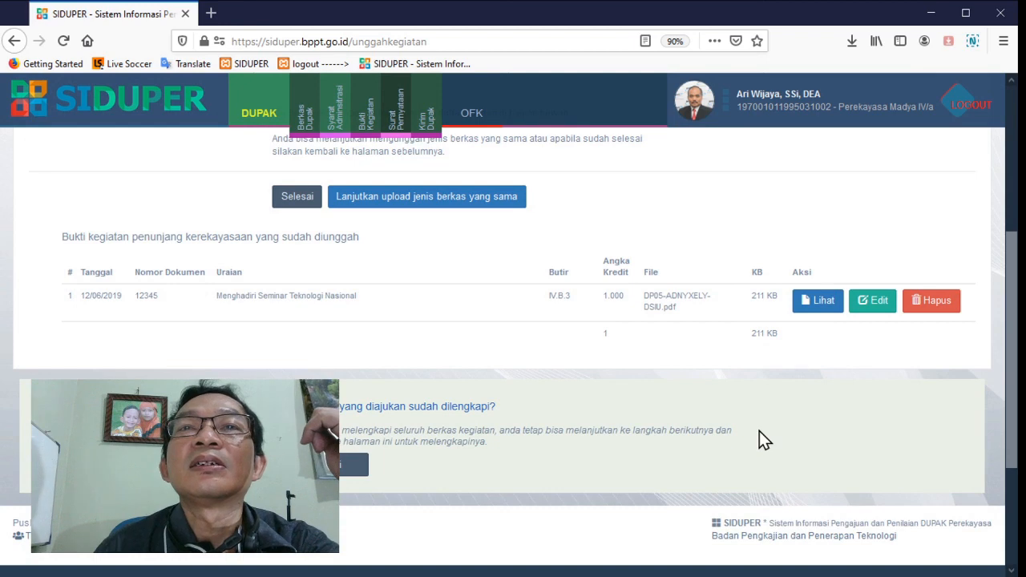
pyautogui.click(355, 468)
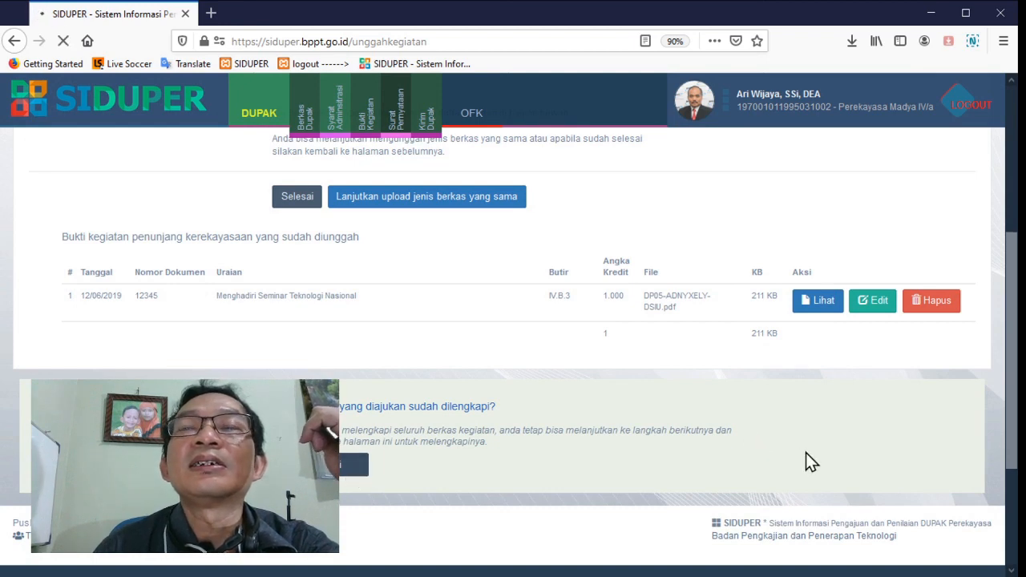
# Mark the submitted activity files as complete with Sudah, review the credit table, and save to continue to the Surat Pernyataan stage
pyautogui.scroll(-3, 806, 457)
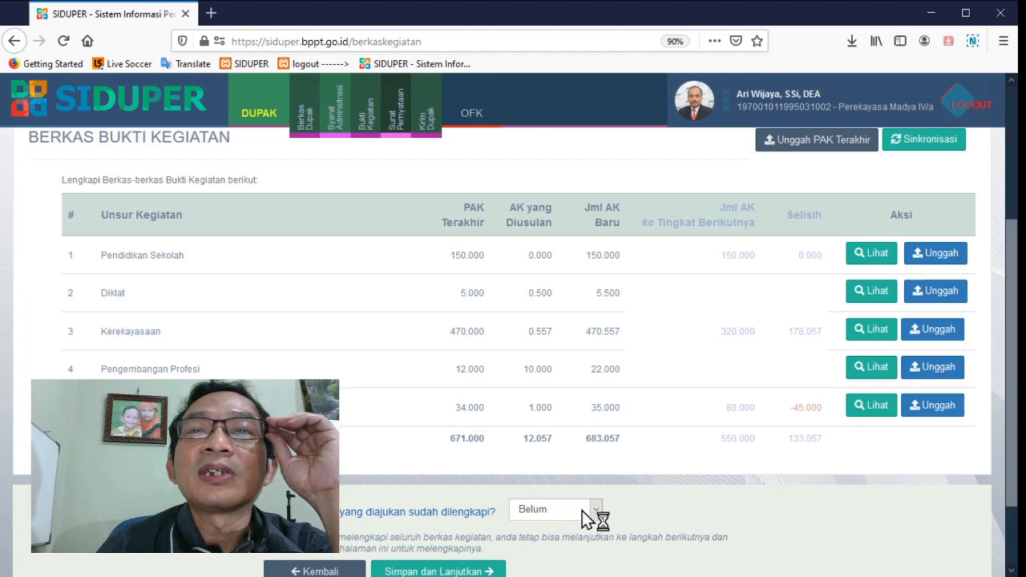
pyautogui.scroll(-2, 617, 507)
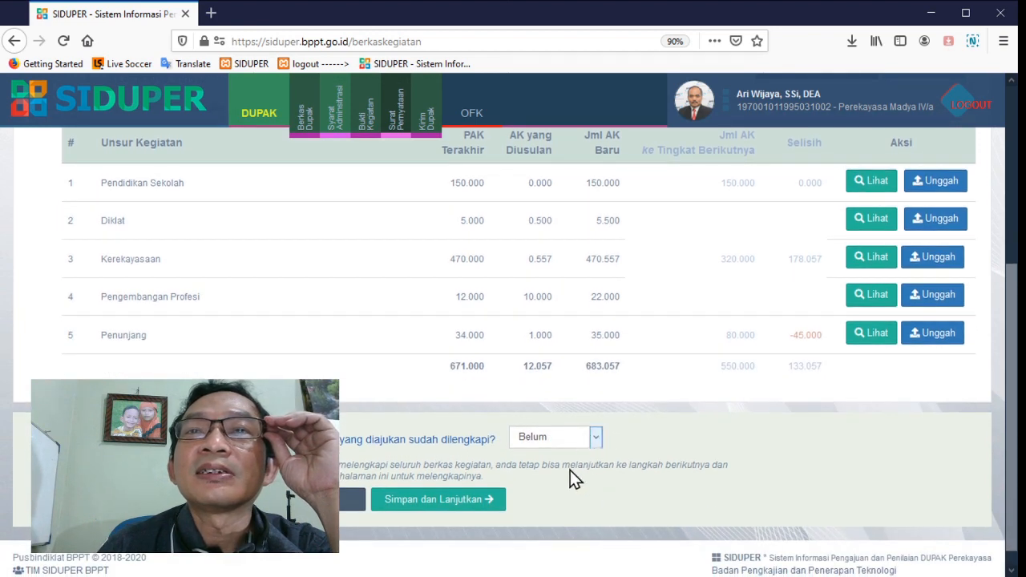
pyautogui.click(570, 470)
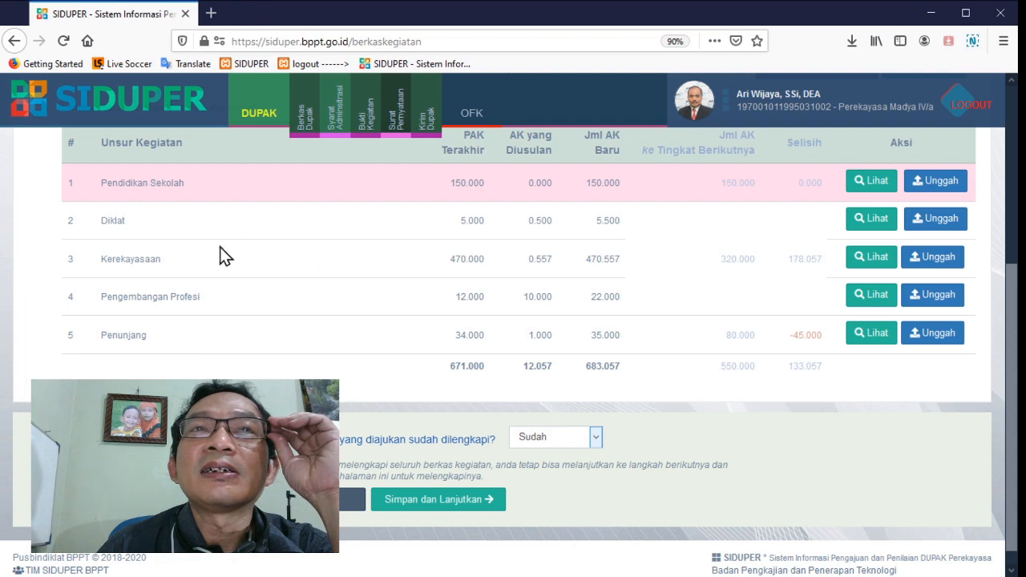
pyautogui.scroll(2, 340, 266)
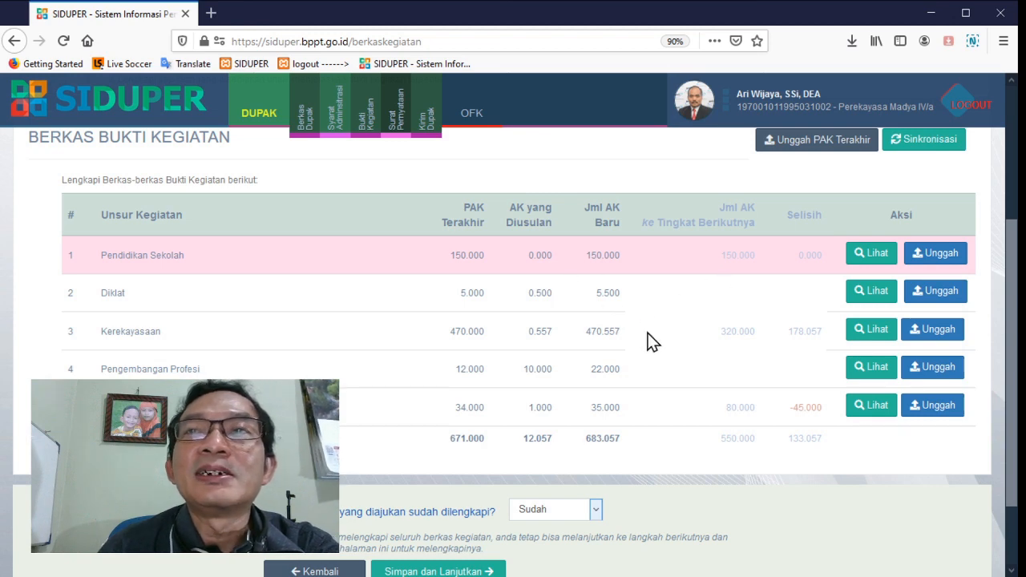
pyautogui.scroll(-2, 579, 361)
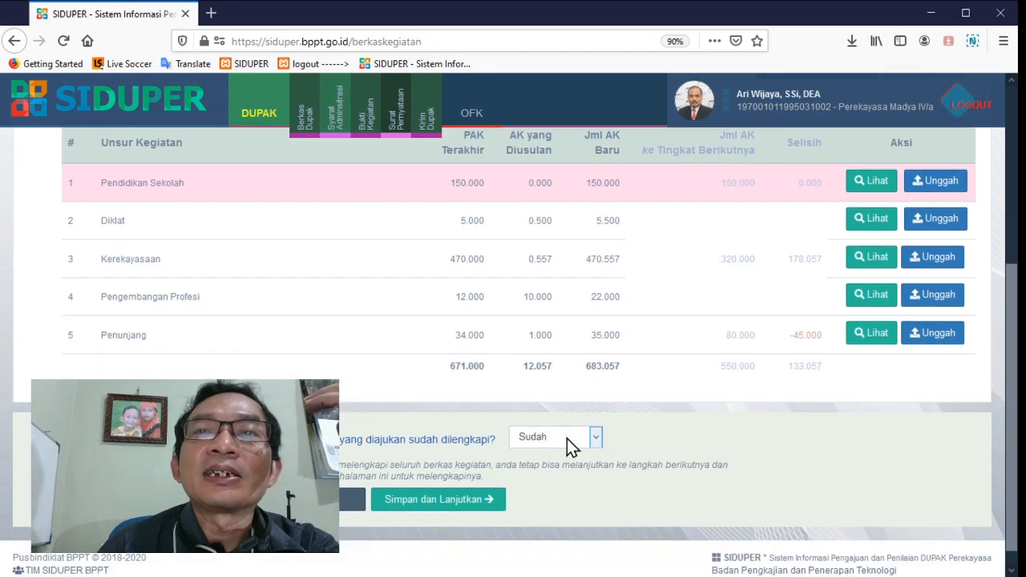
pyautogui.click(469, 506)
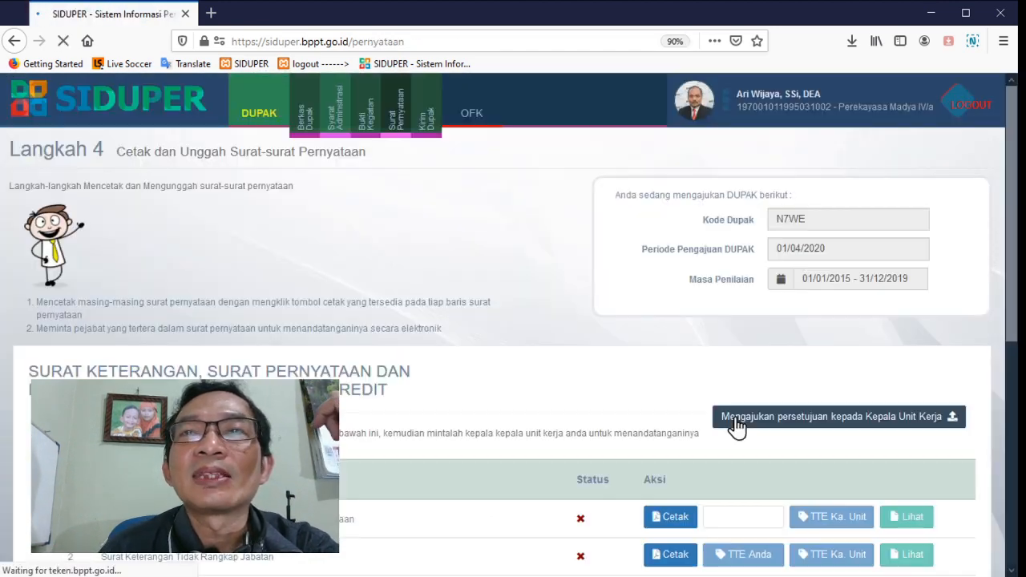
# Examine the list of statement letters with their status and their print and electronic signature options
pyautogui.scroll(-4, 737, 425)
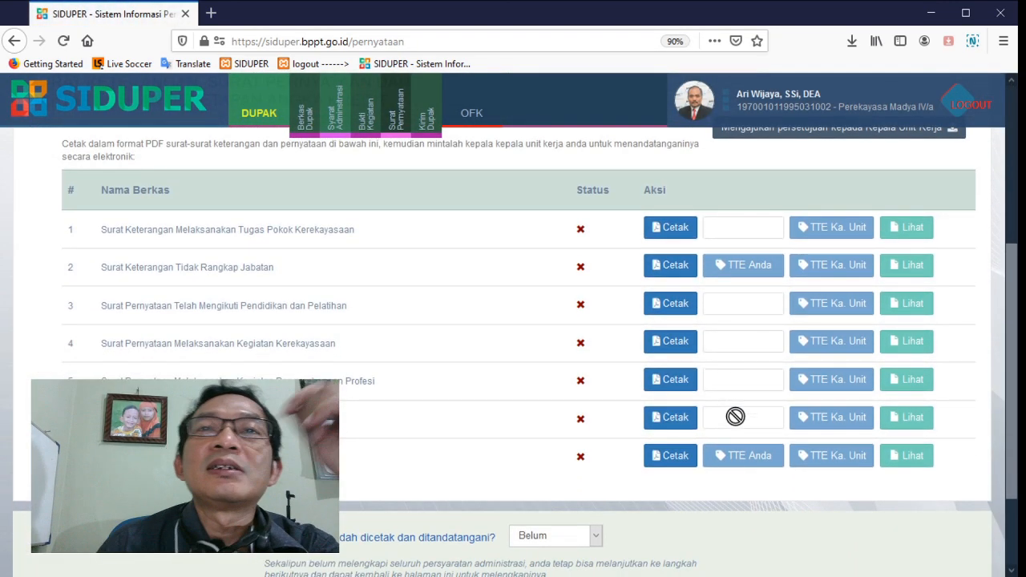
pyautogui.scroll(2, 735, 416)
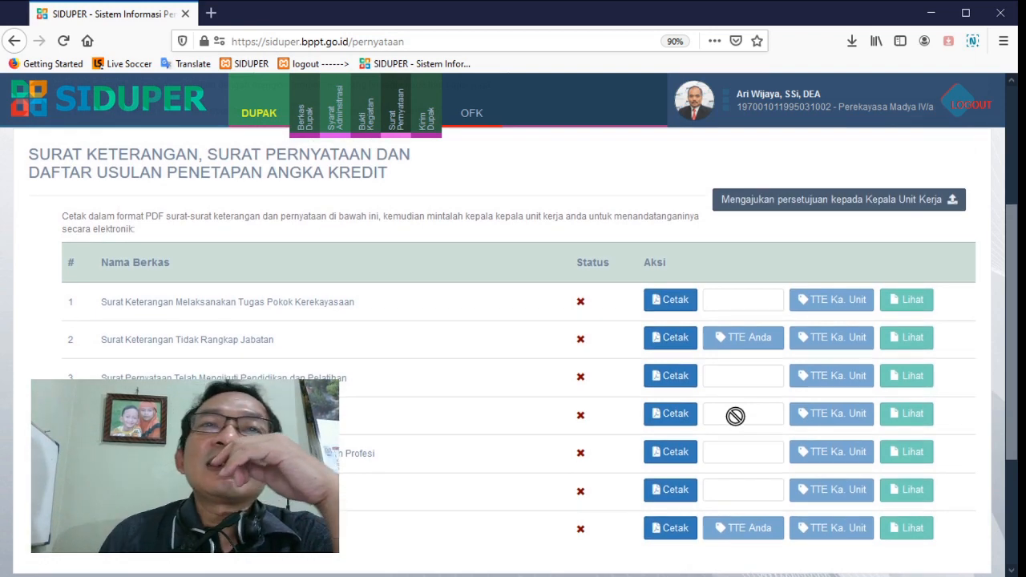
pyautogui.scroll(1, 736, 416)
pyautogui.scroll(1, 735, 416)
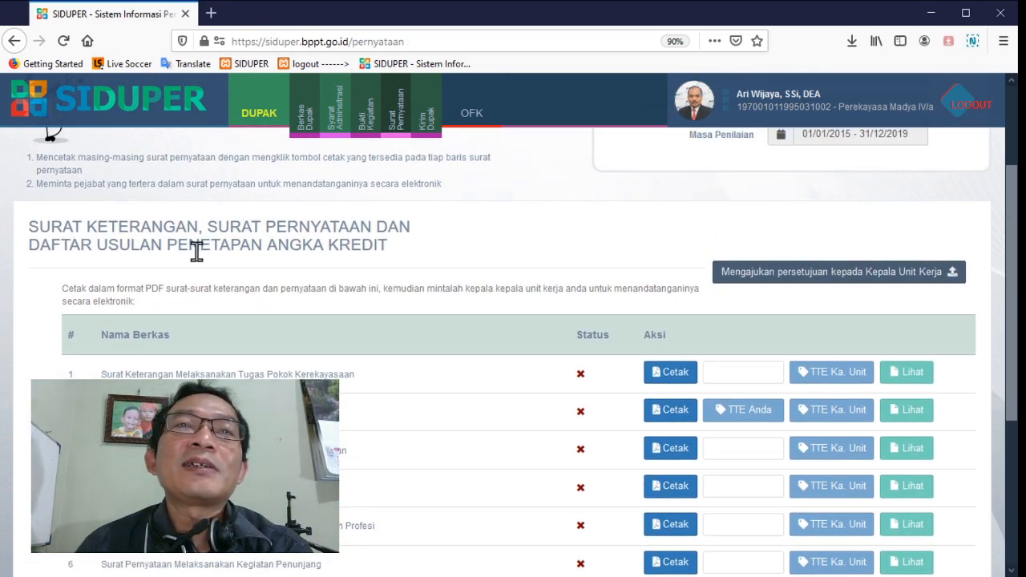
pyautogui.scroll(-1, 514, 269)
pyautogui.scroll(-1, 515, 270)
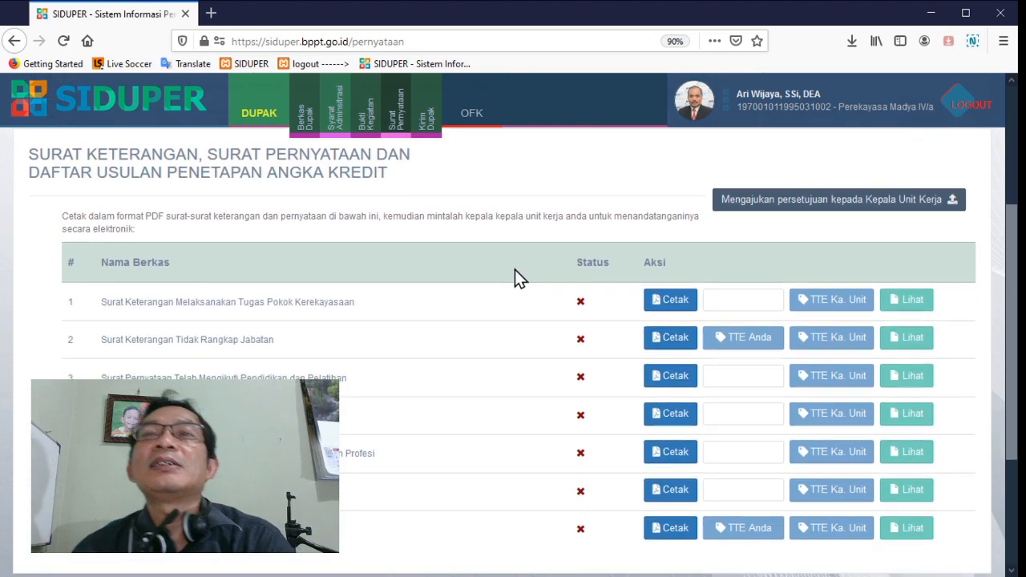
pyautogui.scroll(-2, 516, 276)
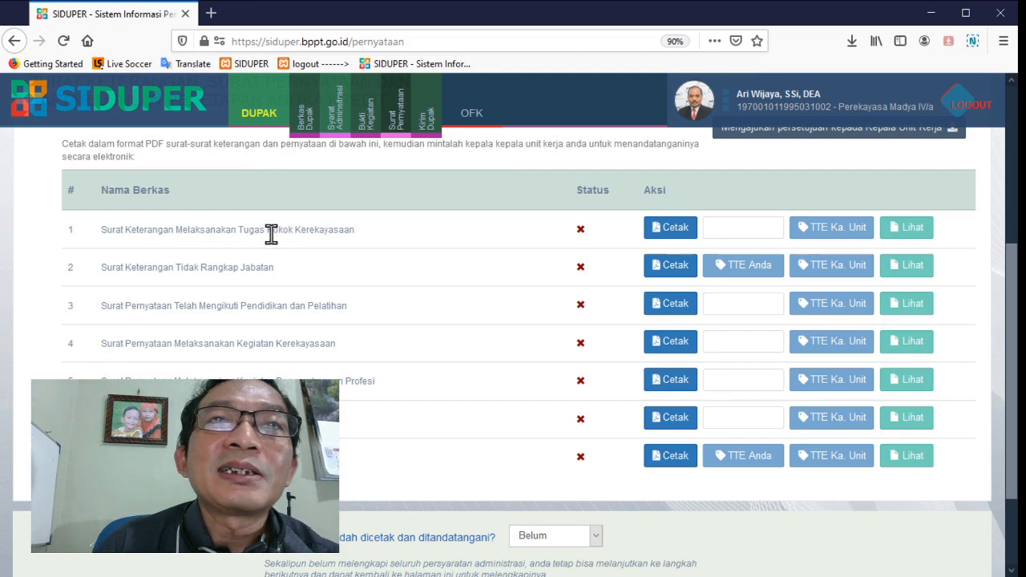
# Generate the Surat Keterangan Melaksanakan Tugas Pokok Kerekayasaan as a PDF dated 25/03/2020
pyautogui.click(659, 231)
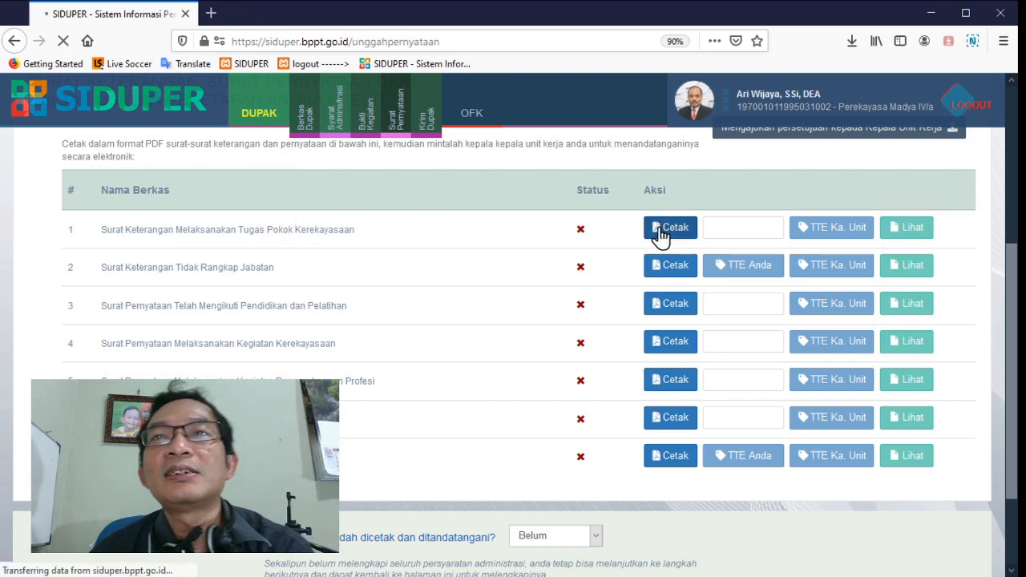
pyautogui.scroll(-1, 631, 279)
pyautogui.scroll(-2, 406, 277)
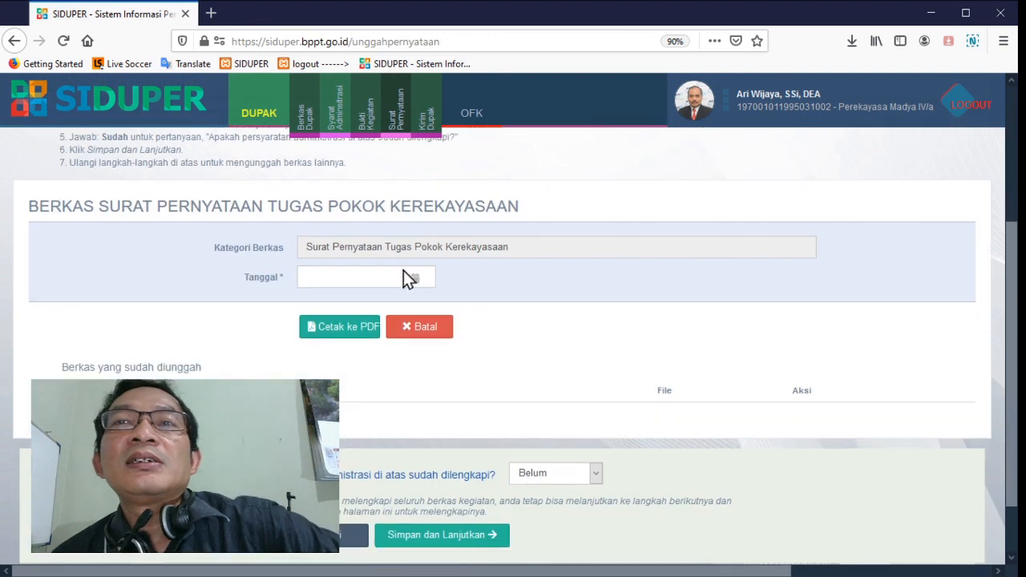
pyautogui.click(328, 279)
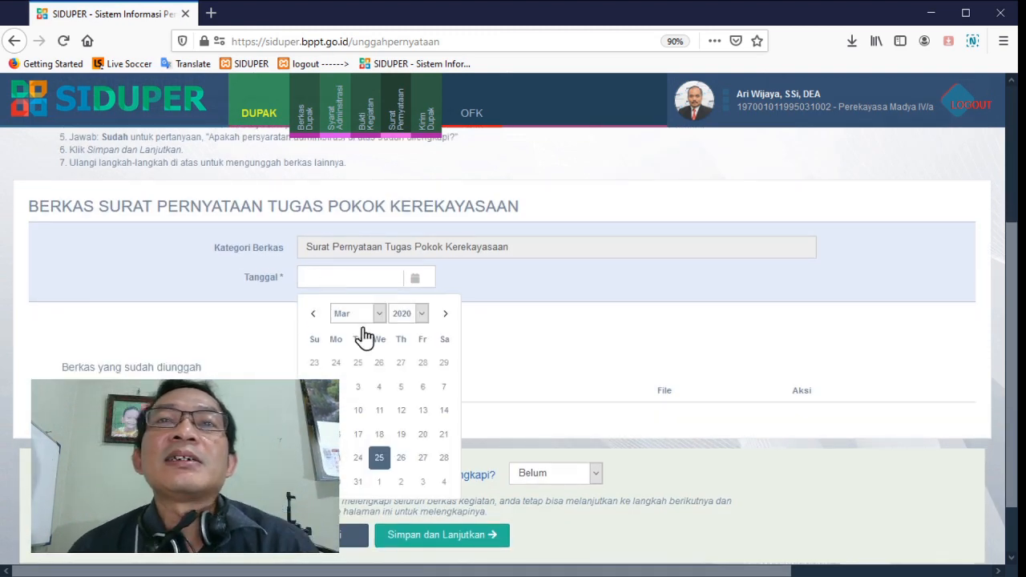
pyautogui.click(379, 458)
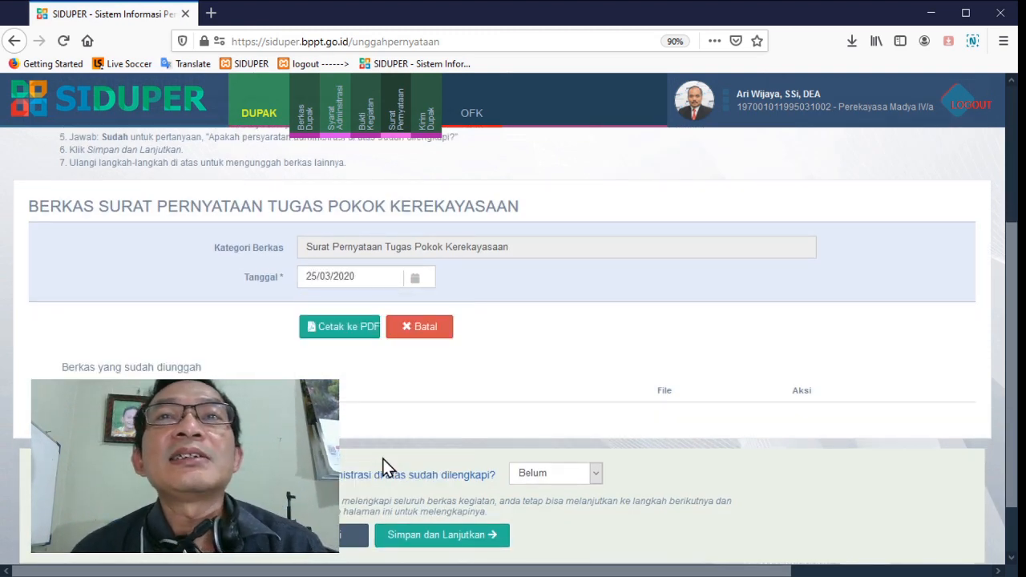
pyautogui.click(354, 338)
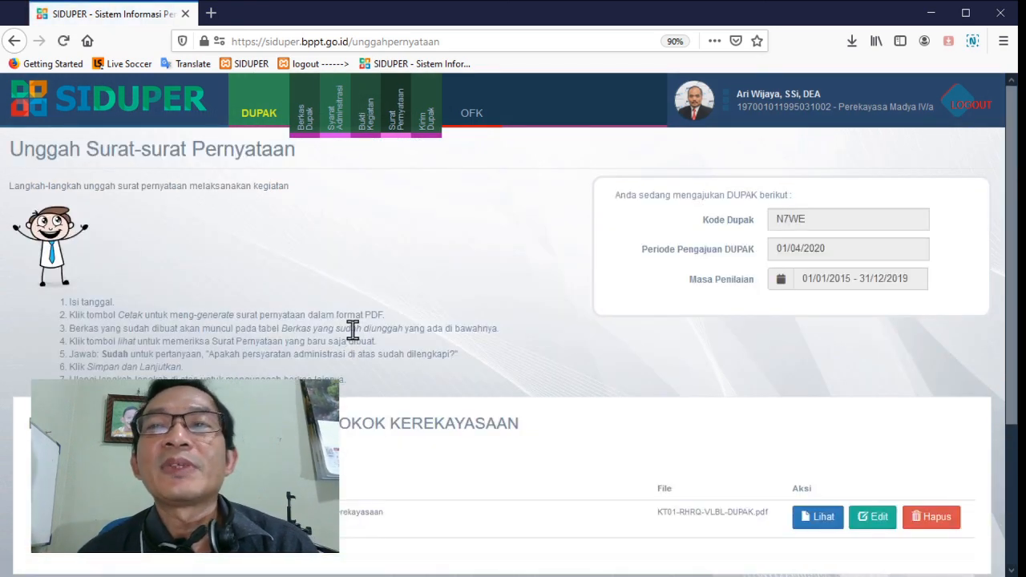
# Preview the generated Tugas Pokok Kerekayasaan letter down to its signature block and close the preview
pyautogui.scroll(-3, 352, 330)
pyautogui.click(825, 324)
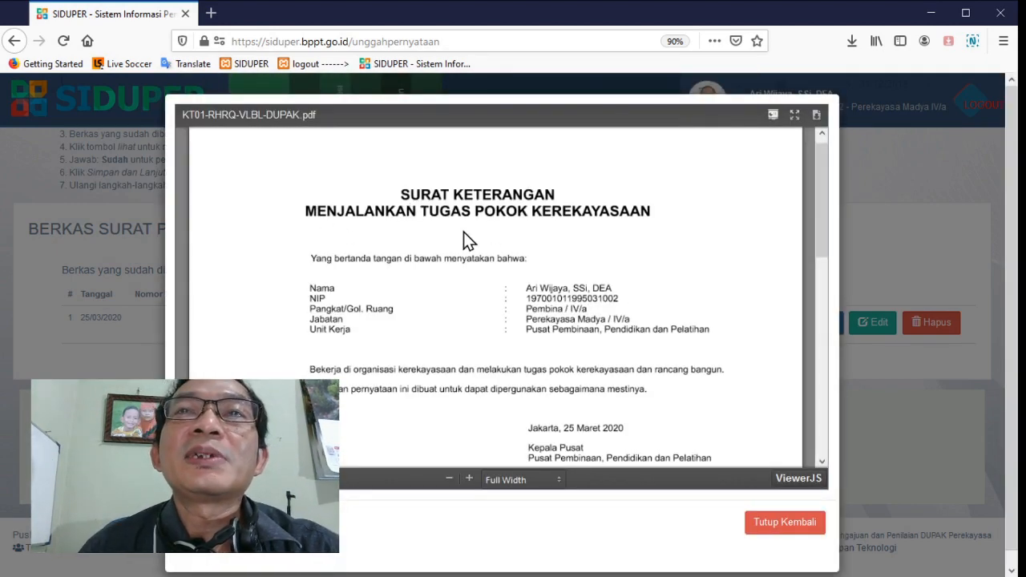
pyautogui.scroll(-2, 593, 230)
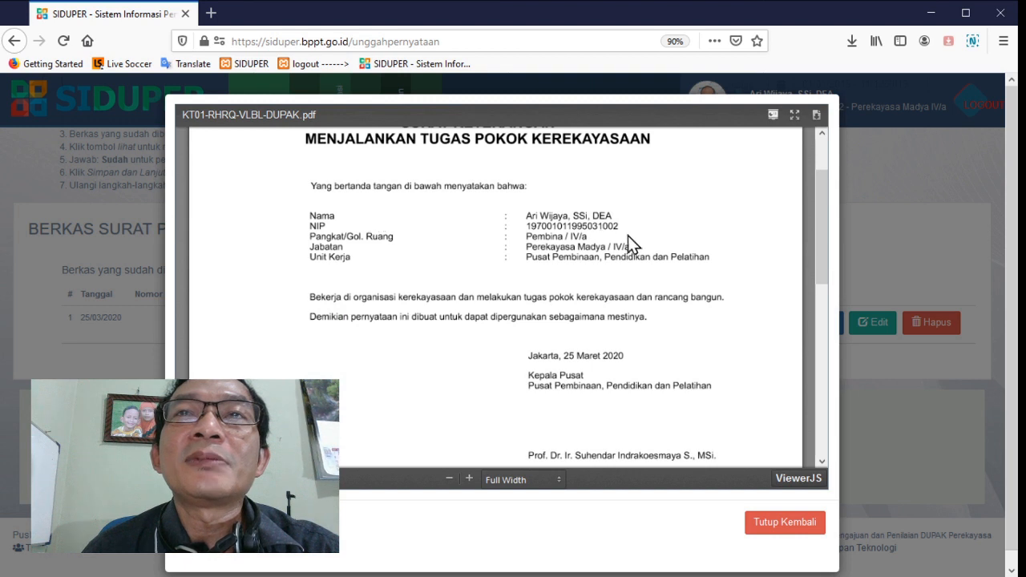
pyautogui.scroll(-2, 628, 236)
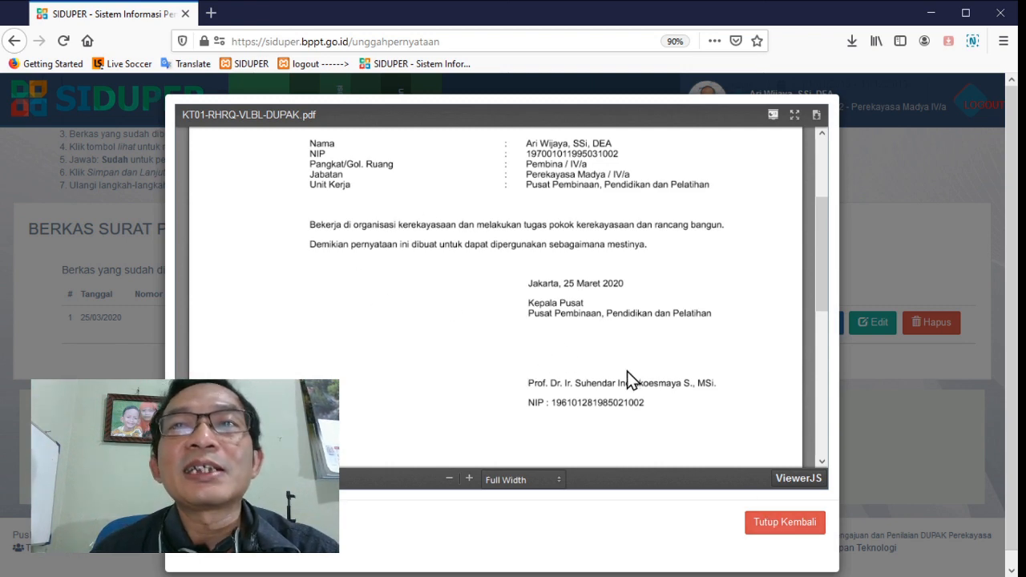
pyautogui.click(771, 526)
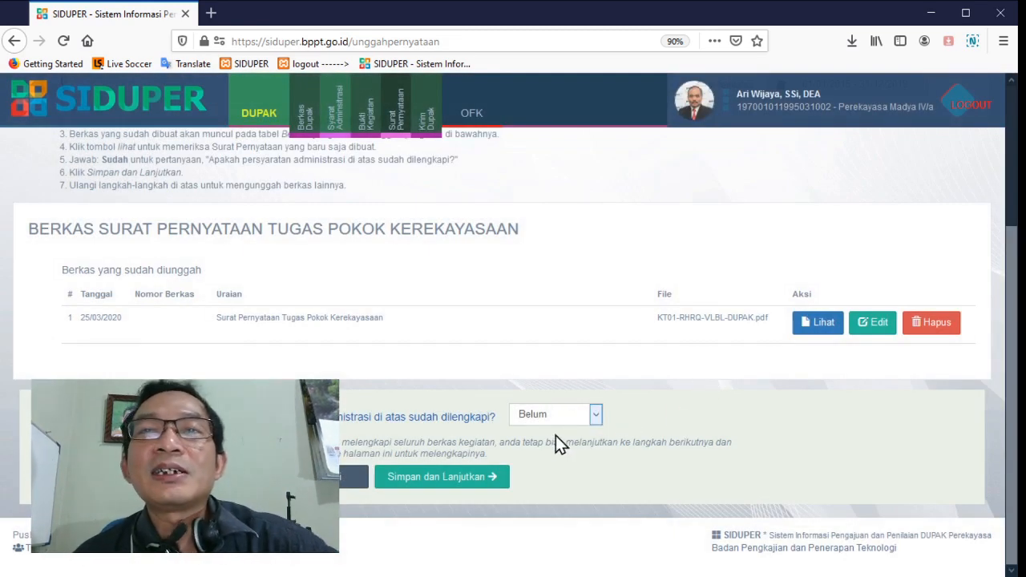
# Mark the Tugas Pokok Kerekayasaan letter as complete with Sudah and save to return to the list of statement letters
pyautogui.click(562, 451)
pyautogui.click(484, 487)
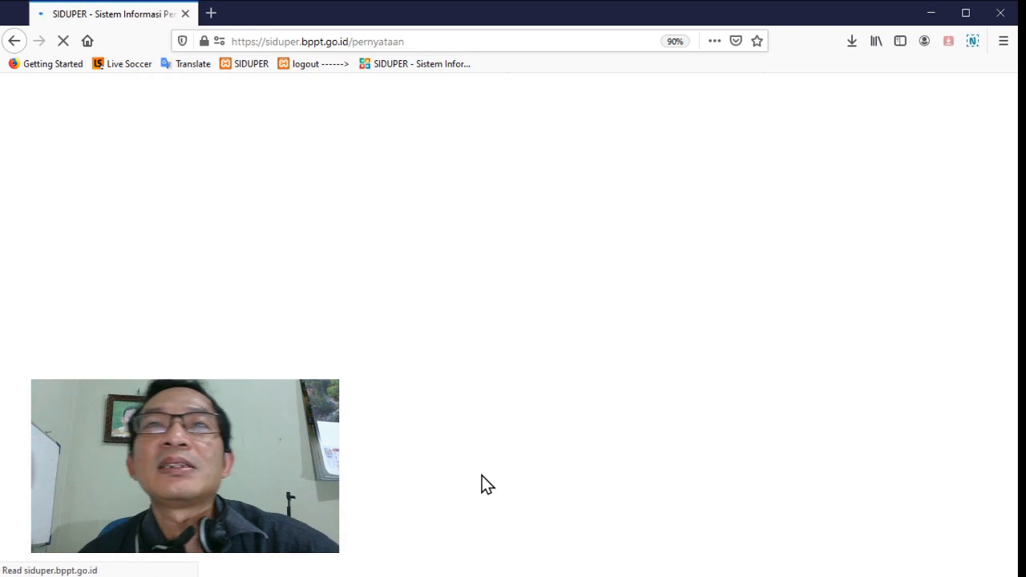
pyautogui.scroll(-3, 487, 469)
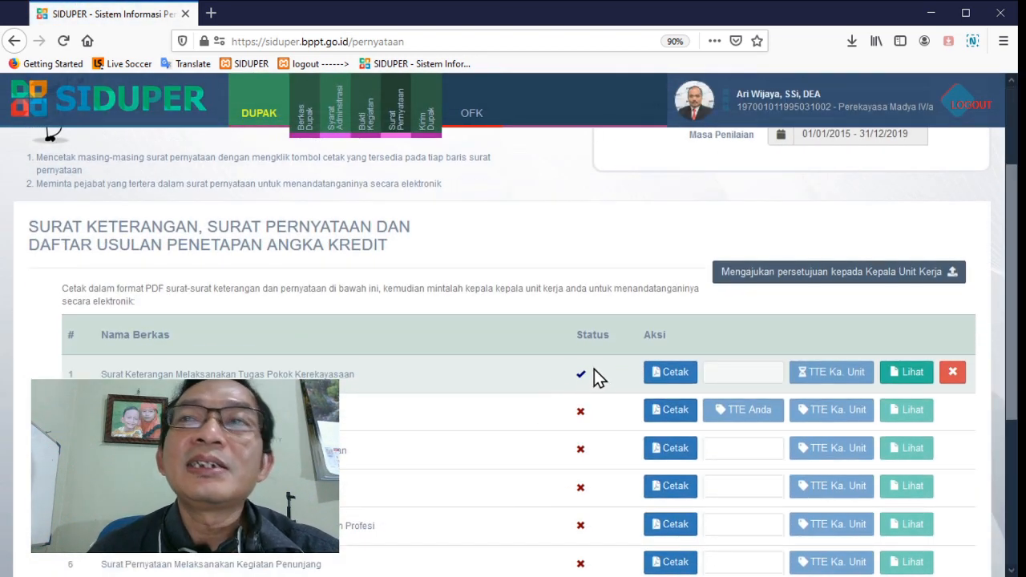
# Generate the Surat Keterangan Tidak Rangkap Jabatan as a PDF dated 25/03/2020
pyautogui.scroll(-2, 598, 371)
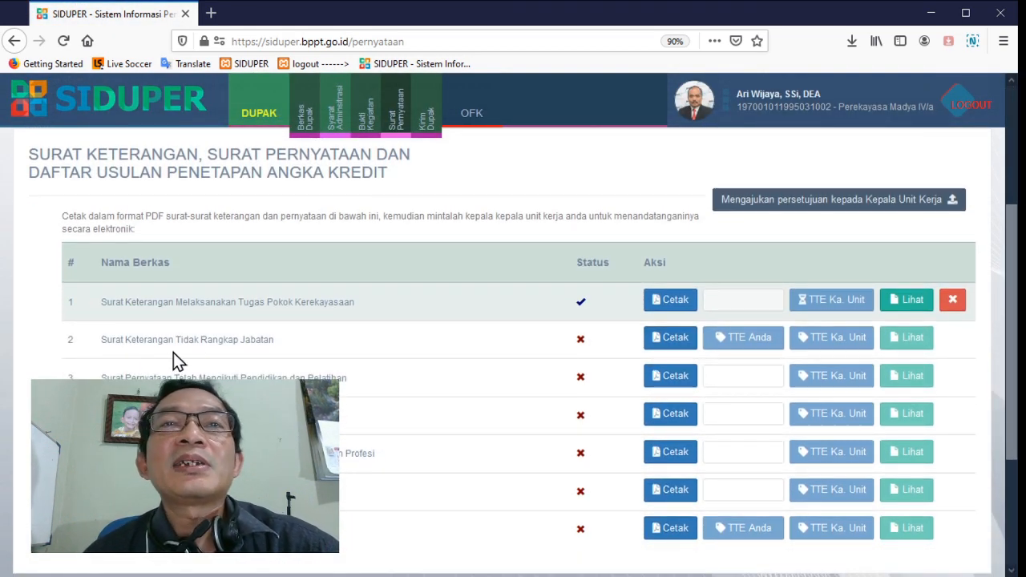
pyautogui.click(666, 343)
pyautogui.scroll(-3, 665, 339)
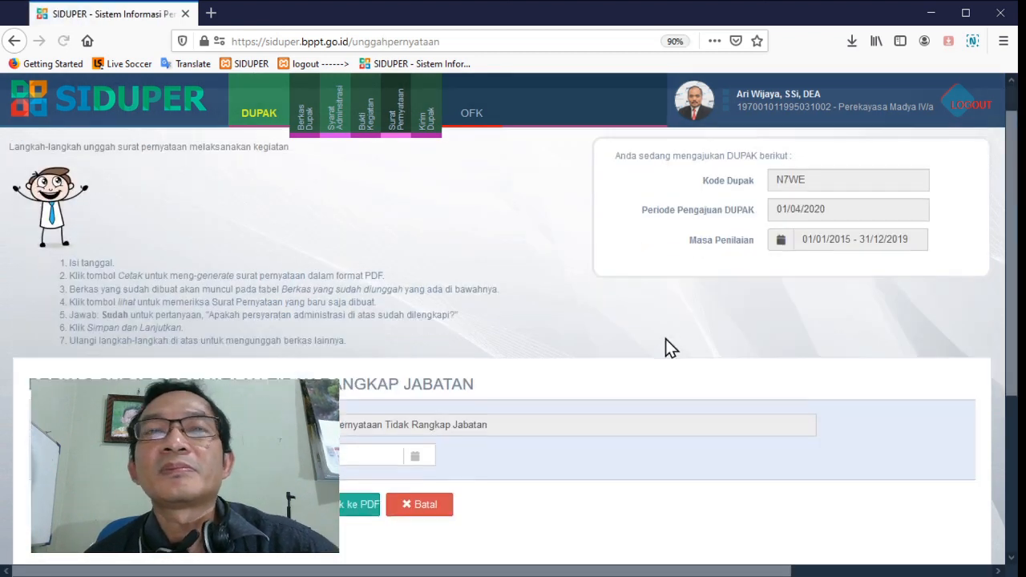
pyautogui.click(343, 277)
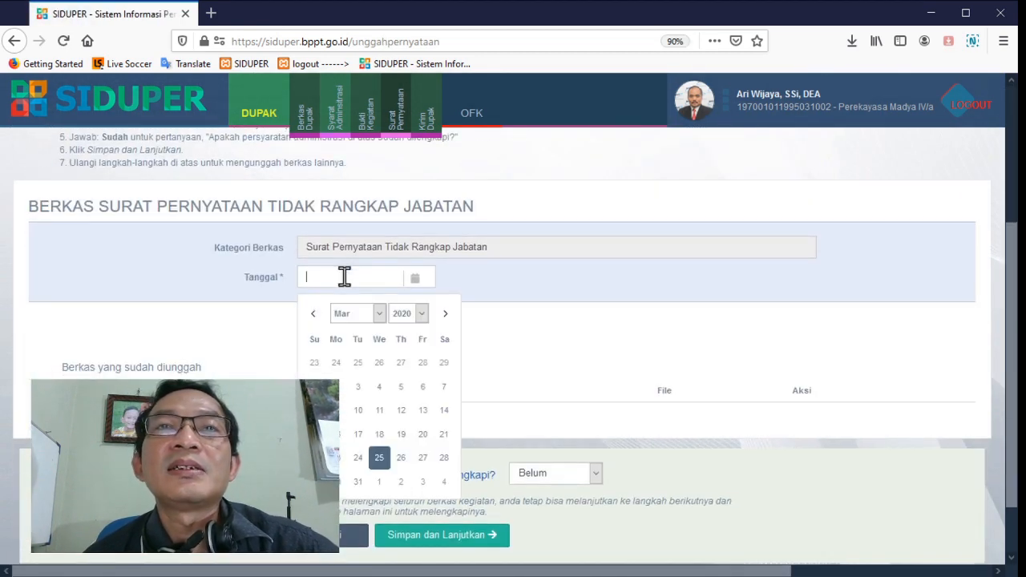
pyautogui.click(379, 458)
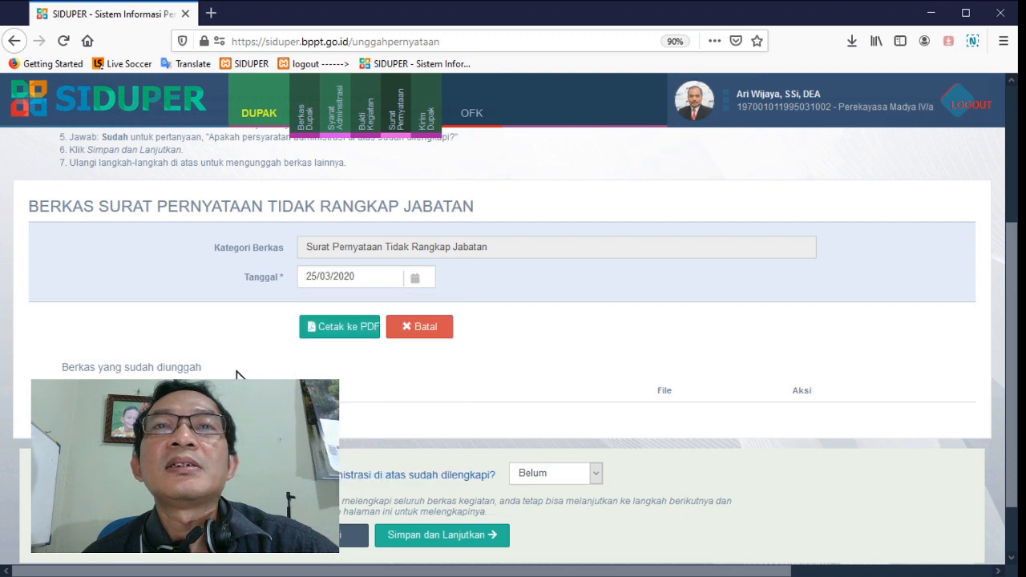
pyautogui.click(354, 331)
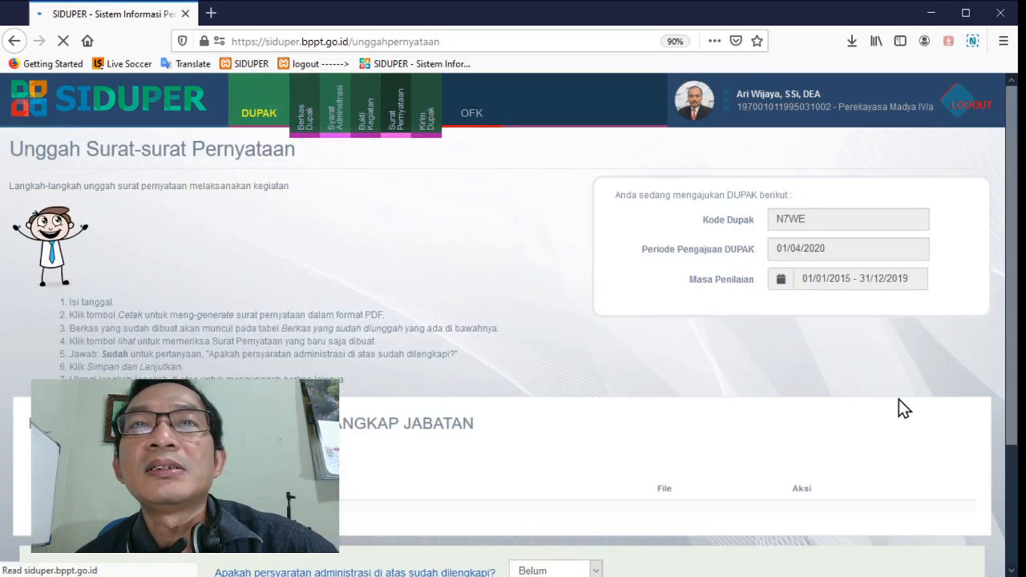
# Check the generated Tidak Rangkap Jabatan letter in the preview, then save and continue back to the list of statement letters
pyautogui.scroll(-5, 899, 399)
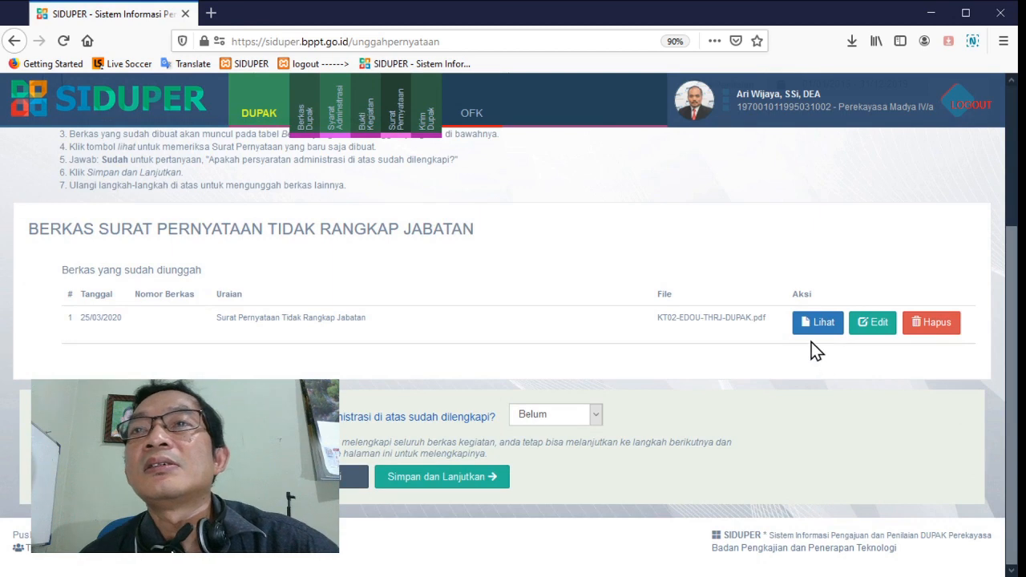
pyautogui.click(822, 323)
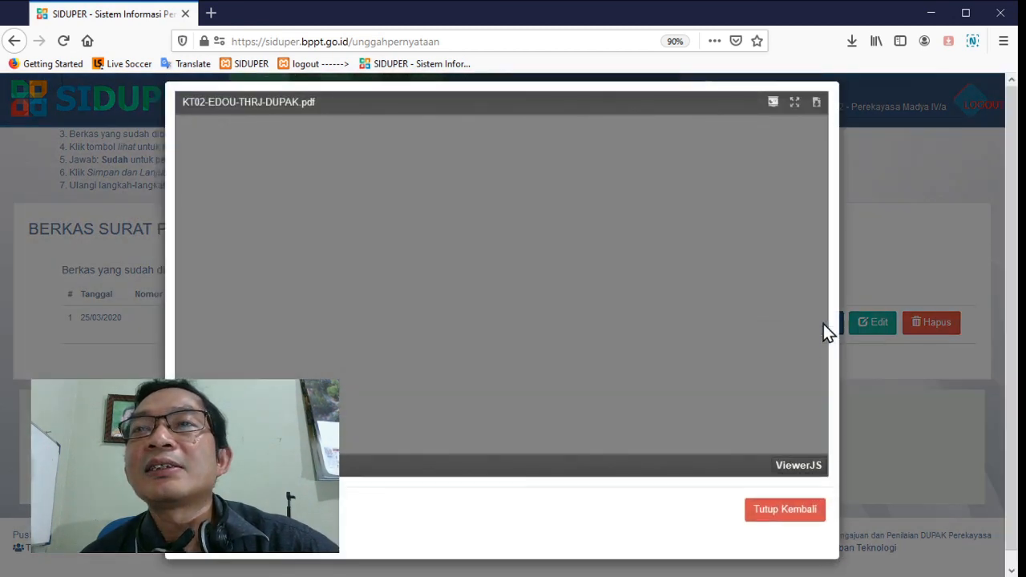
pyautogui.scroll(-4, 667, 311)
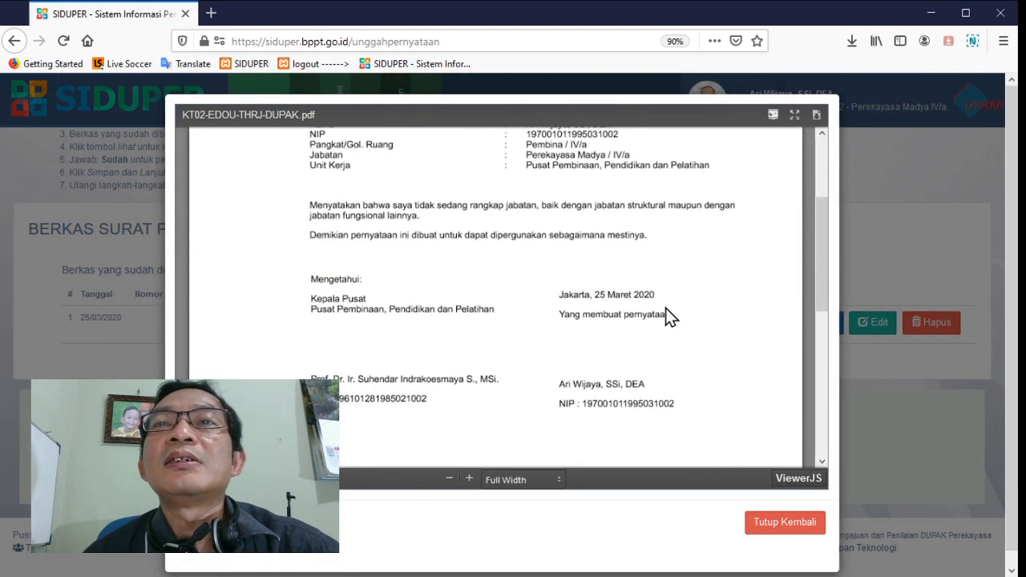
pyautogui.scroll(1, 666, 308)
pyautogui.scroll(4, 678, 326)
pyautogui.scroll(-4, 623, 293)
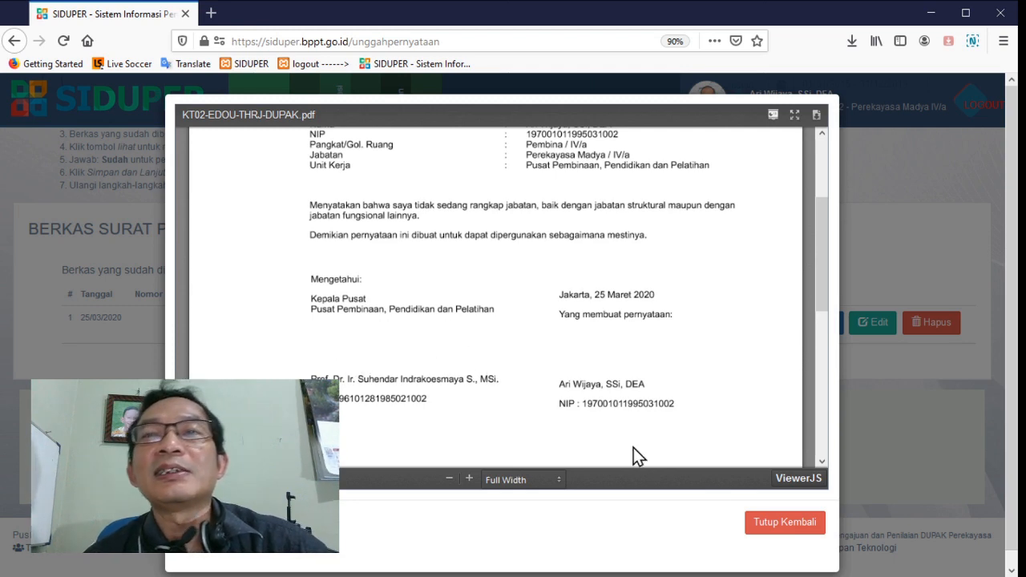
pyautogui.click(775, 522)
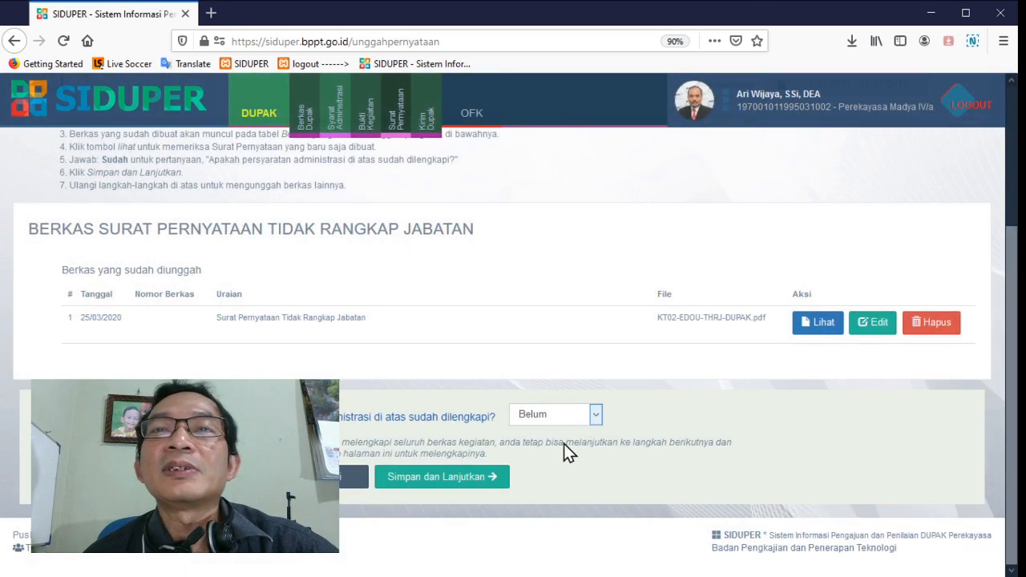
pyautogui.click(470, 476)
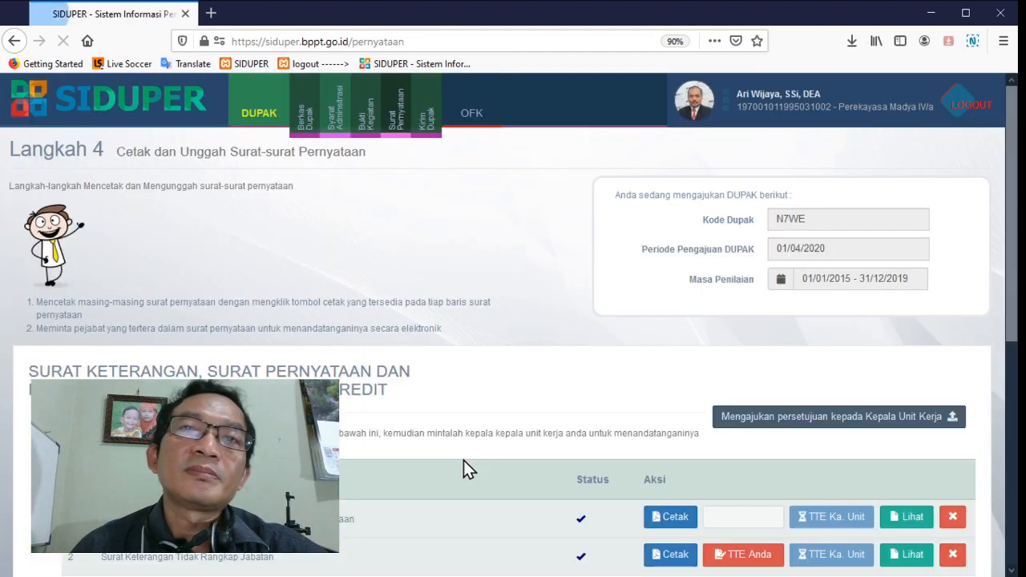
# Generate the Surat Pernyataan Telah Mengikuti Pendidikan dan Pelatihan as a PDF dated 25/03/2020
pyautogui.scroll(-5, 457, 457)
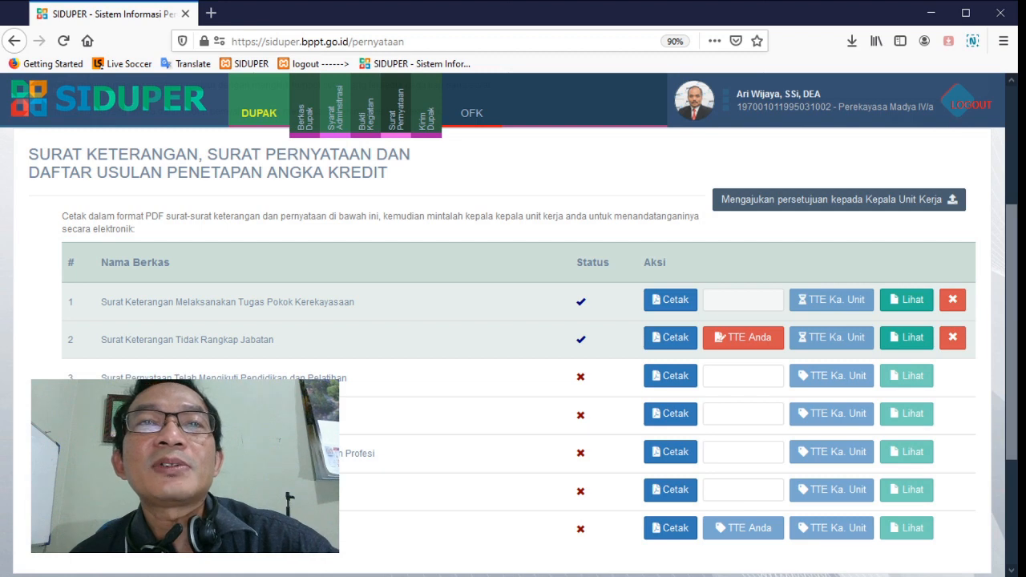
pyautogui.click(656, 379)
pyautogui.scroll(-2, 652, 391)
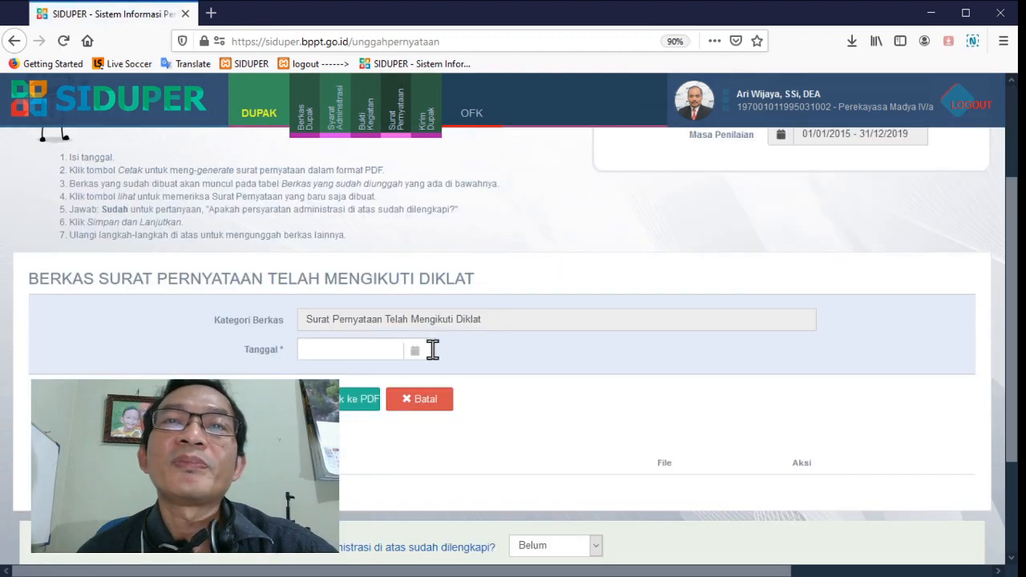
pyautogui.click(357, 351)
pyautogui.click(379, 532)
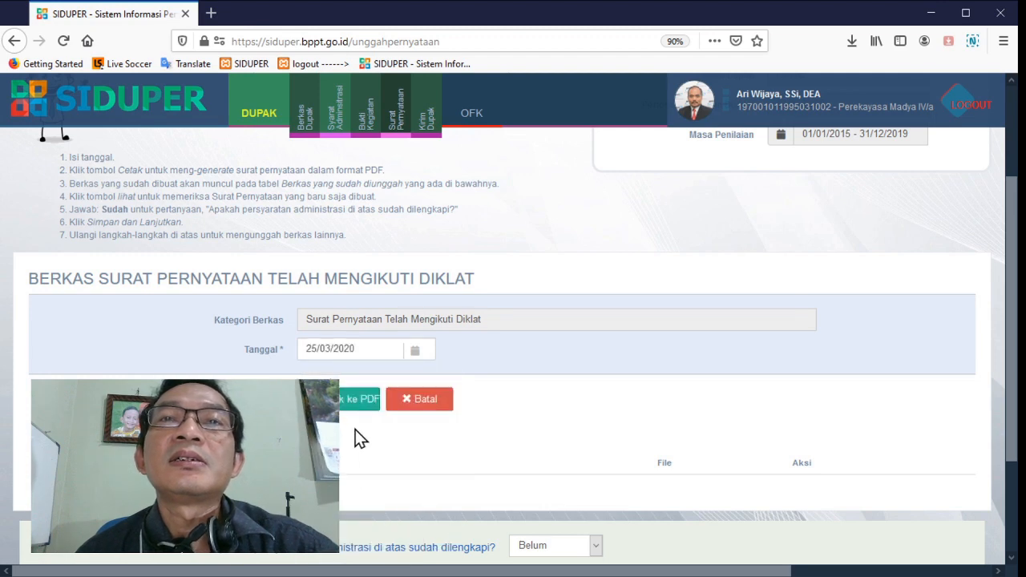
pyautogui.click(354, 401)
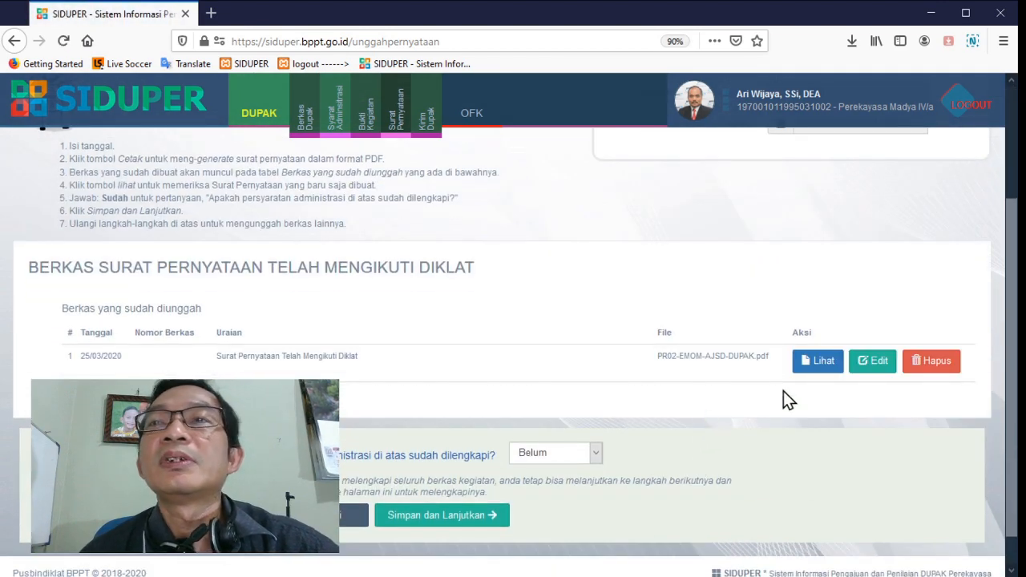
# Mark the Telah Mengikuti Diklat letter as complete with Sudah, and save it after checking the generated PDF
pyautogui.click(583, 487)
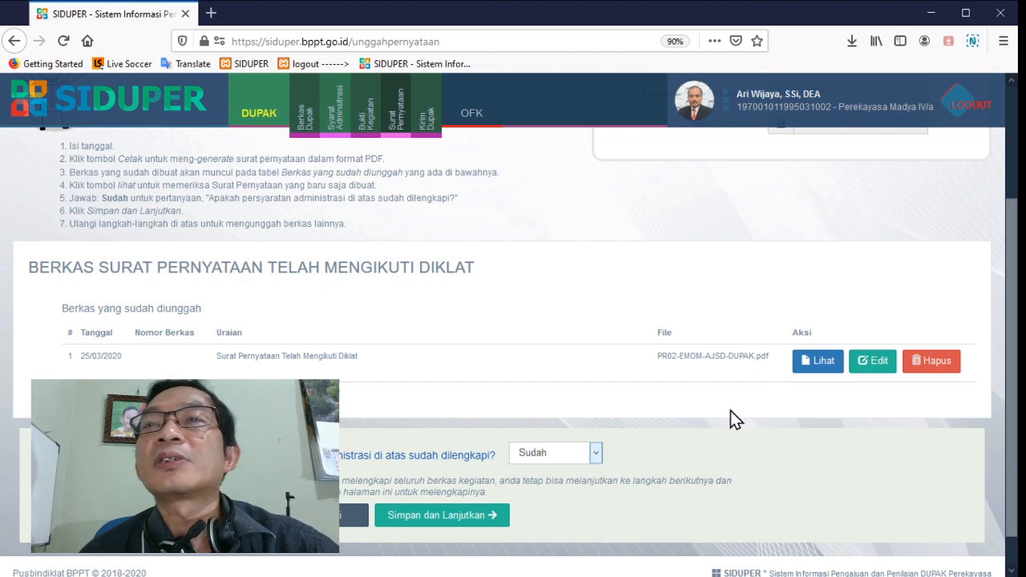
pyautogui.click(831, 369)
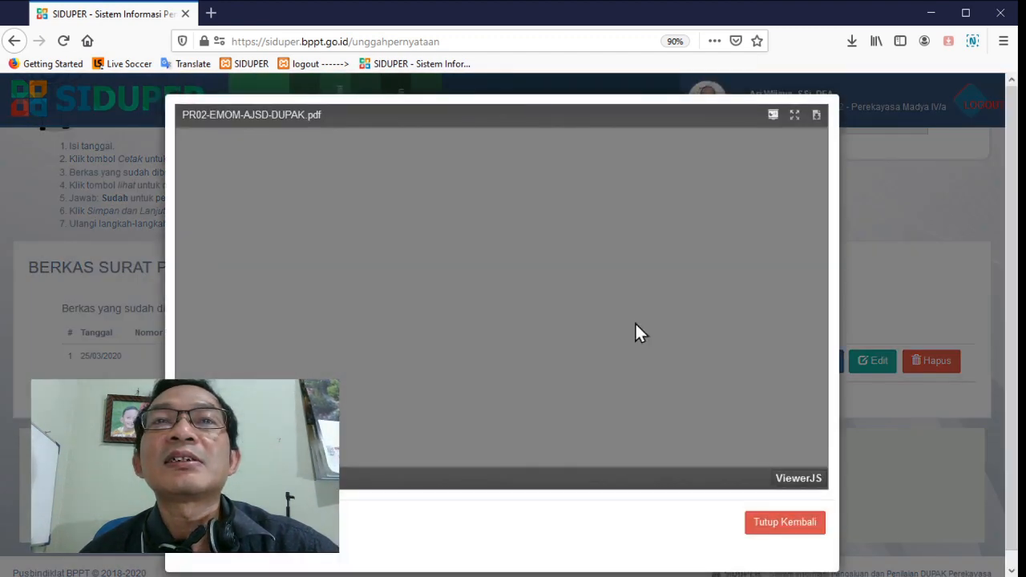
pyautogui.scroll(-2, 636, 324)
pyautogui.scroll(-1, 636, 324)
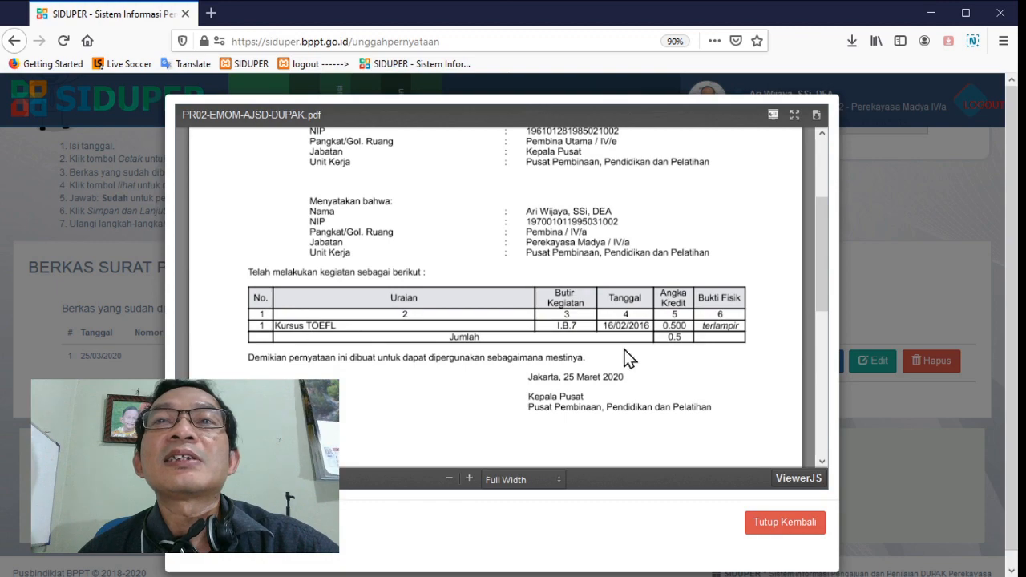
pyautogui.scroll(-3, 639, 319)
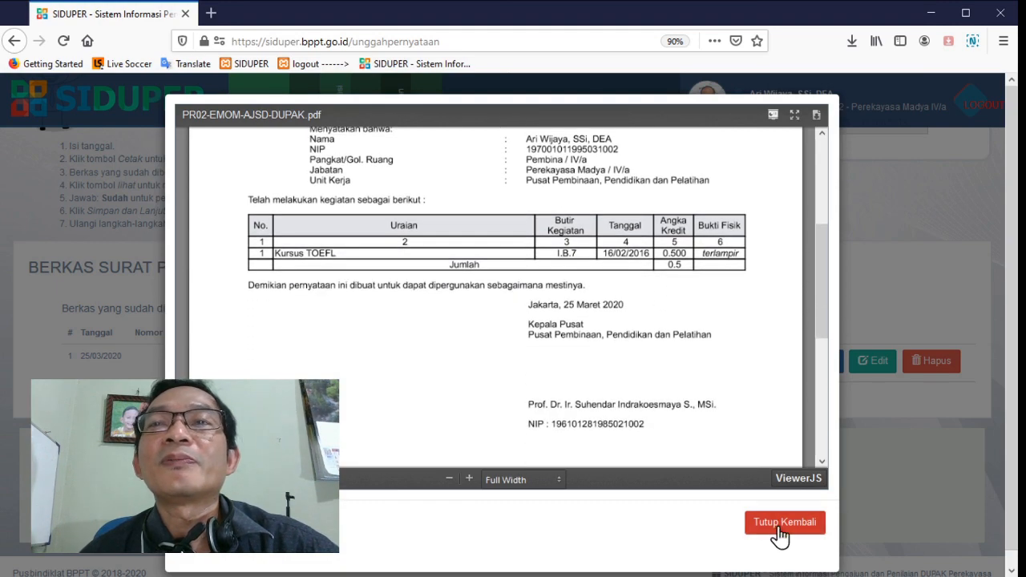
pyautogui.click(776, 522)
pyautogui.click(503, 513)
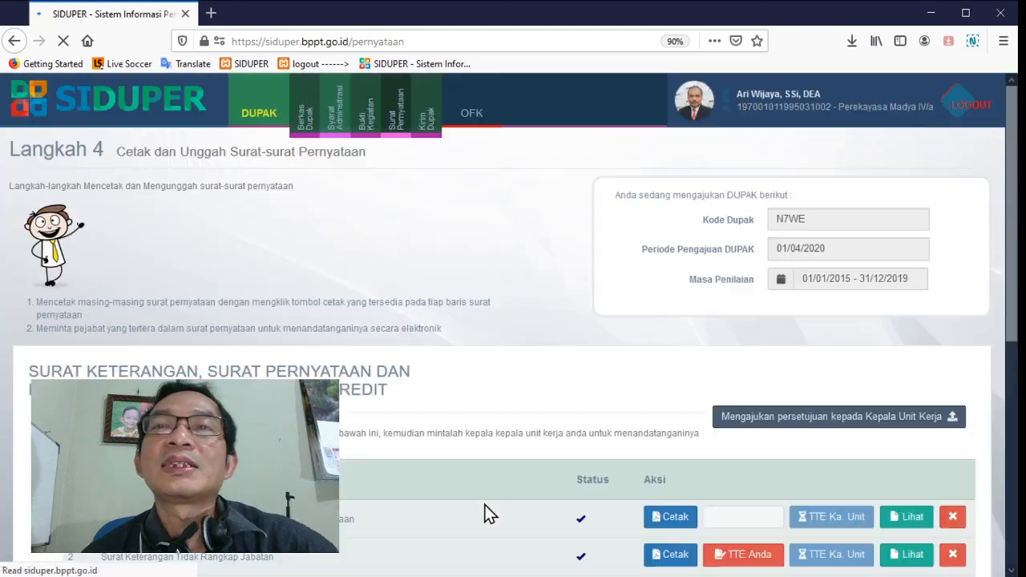
# Generate the Surat Pernyataan Melaksanakan Kegiatan Kerekayasaan as a PDF dated 25/03/2020
pyautogui.scroll(-4, 264, 371)
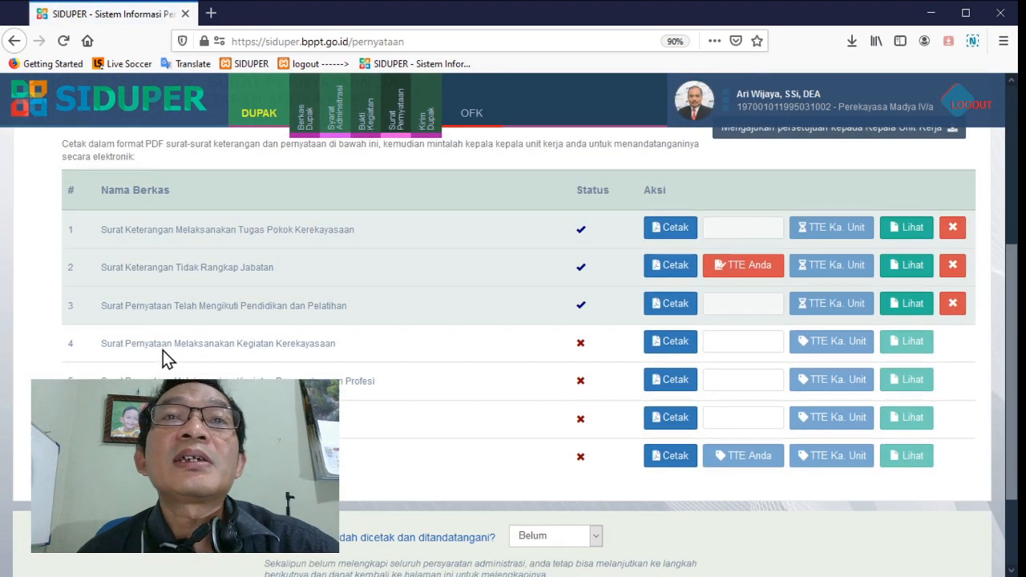
pyautogui.click(654, 353)
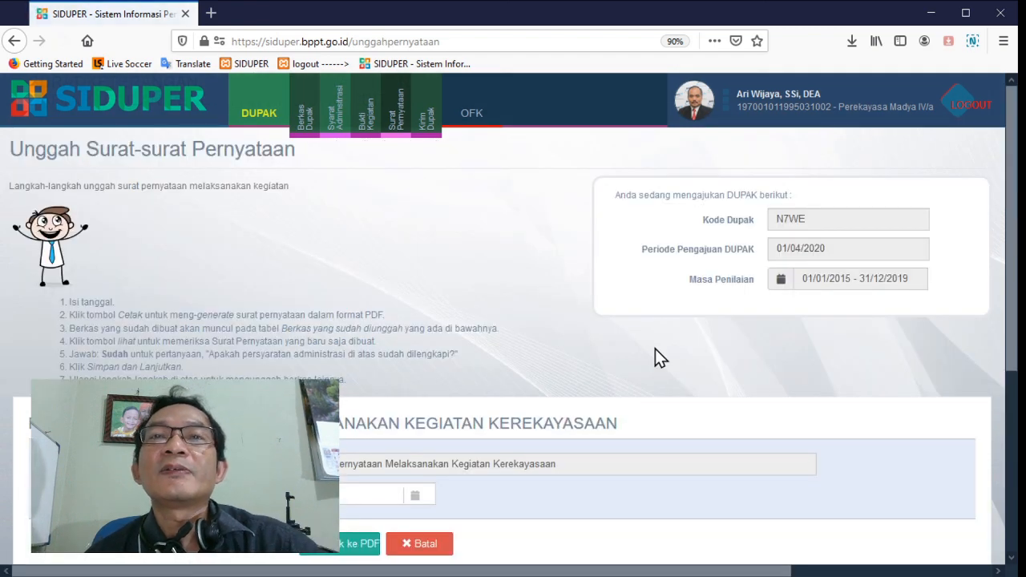
pyautogui.scroll(-3, 653, 353)
pyautogui.click(365, 279)
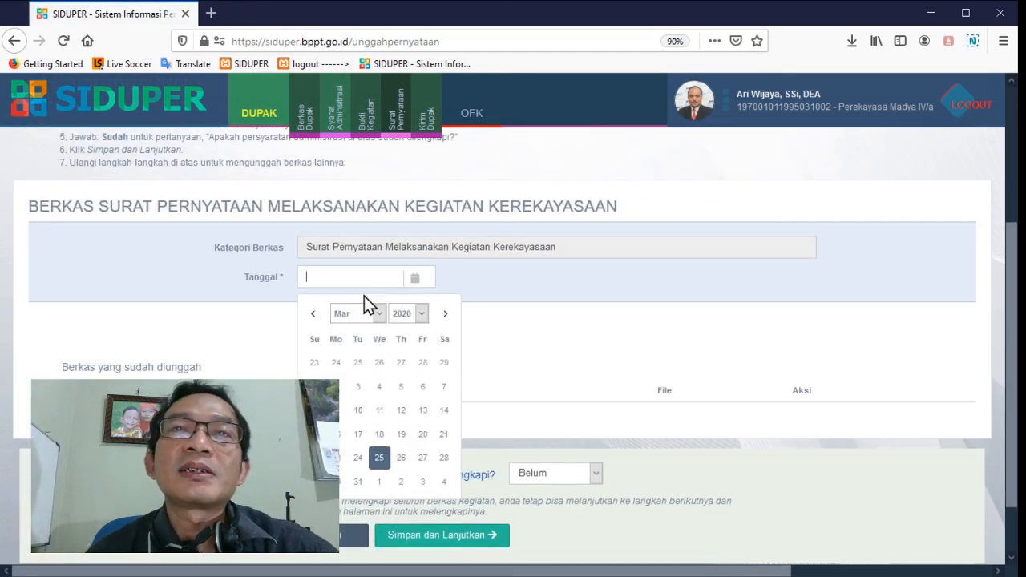
pyautogui.click(380, 456)
pyautogui.click(335, 338)
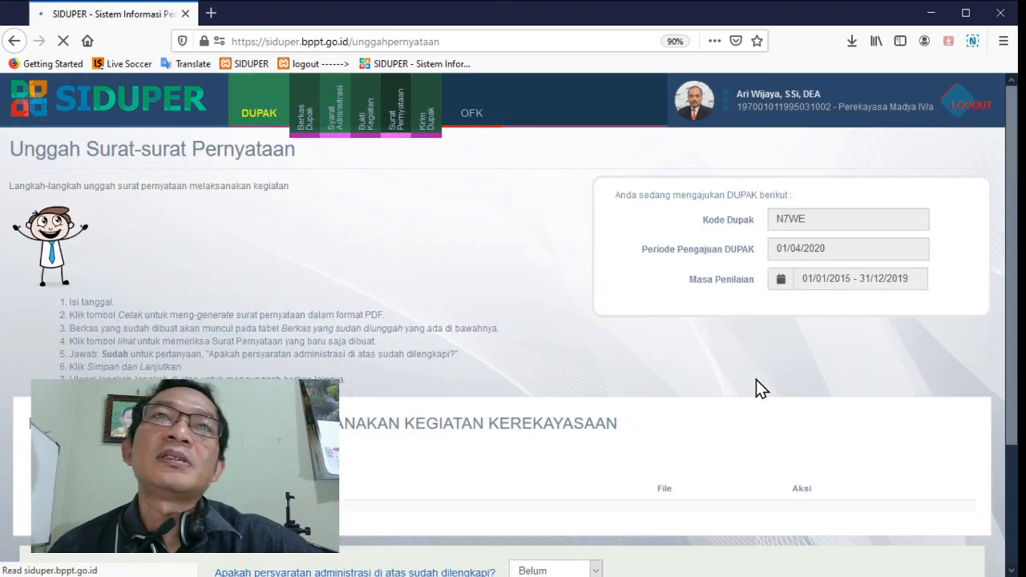
# Check the generated Melaksanakan Kegiatan Kerekayasaan PDF, then mark the letter as complete with Sudah and save
pyautogui.scroll(-2, 756, 390)
pyautogui.click(805, 368)
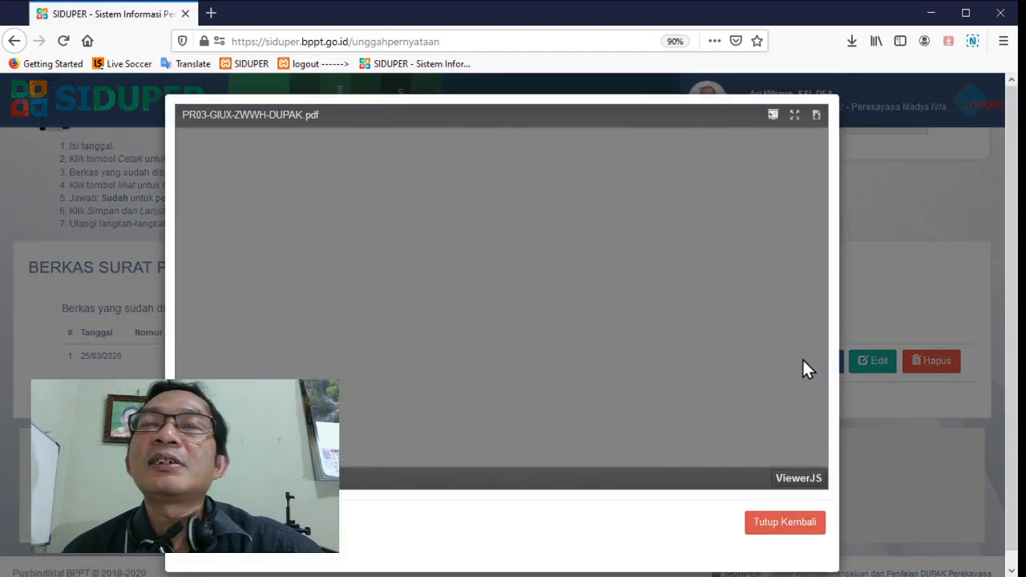
pyautogui.scroll(-5, 662, 337)
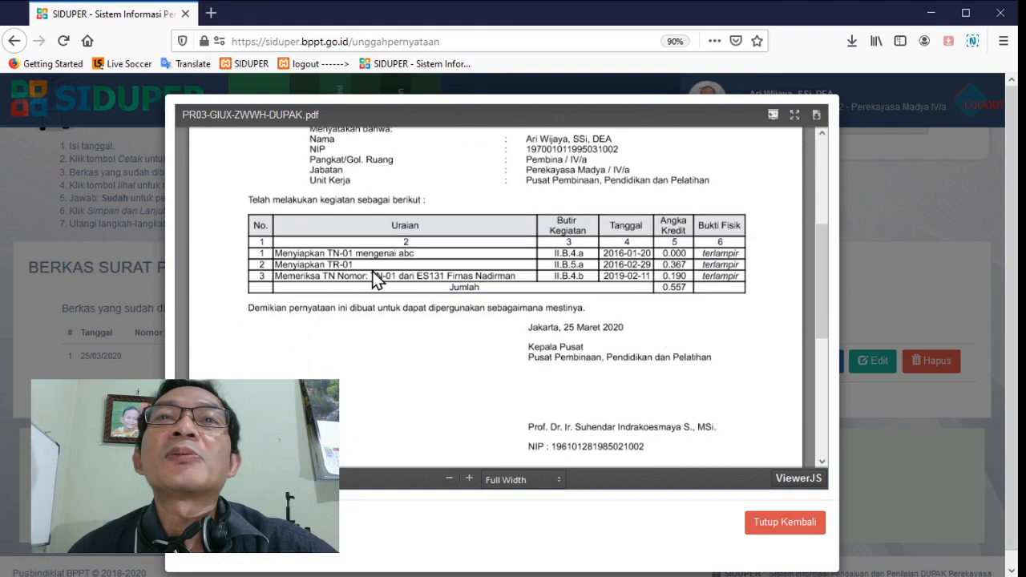
pyautogui.scroll(-2, 578, 353)
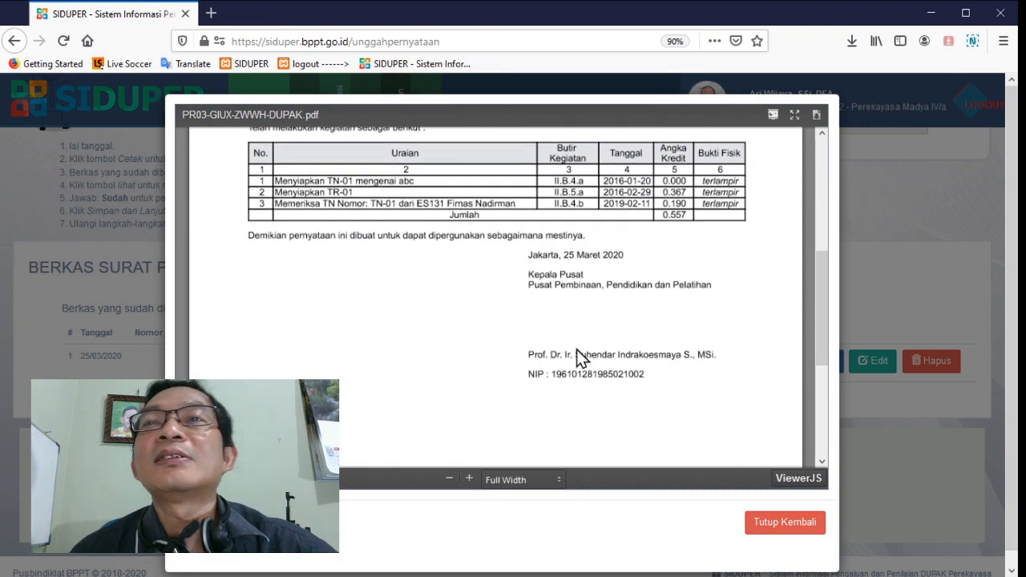
pyautogui.click(799, 530)
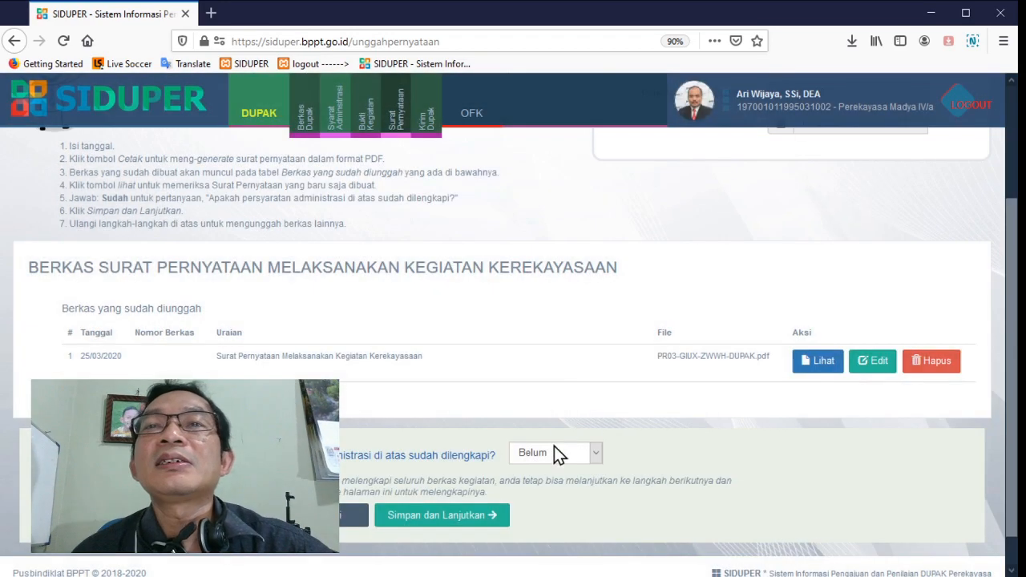
pyautogui.click(555, 449)
pyautogui.click(554, 481)
pyautogui.click(477, 516)
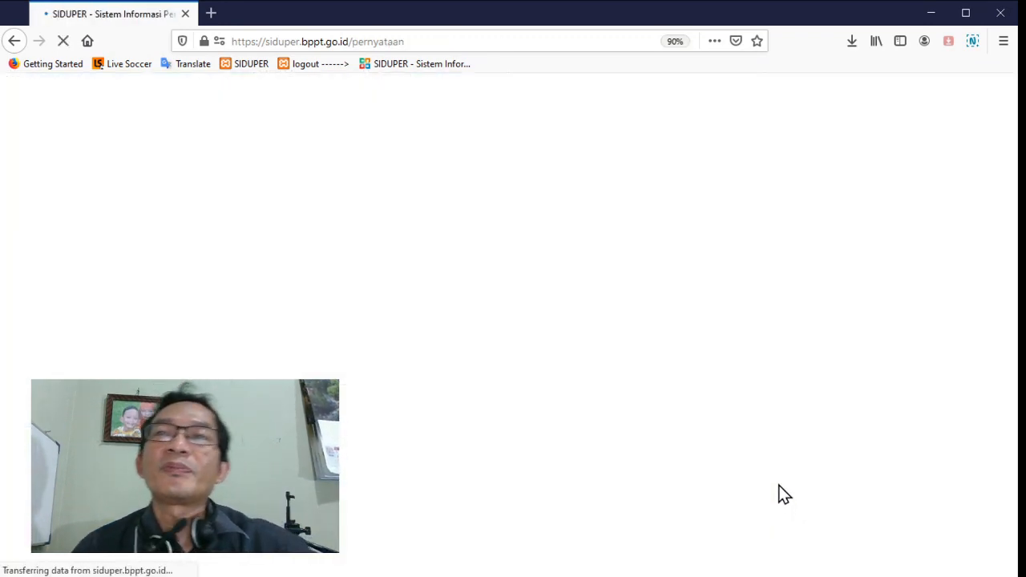
# Generate the Surat Pernyataan Melaksanakan Kegiatan Pengembangan Profesi as a PDF dated 25/03/2020
pyautogui.scroll(-4, 749, 415)
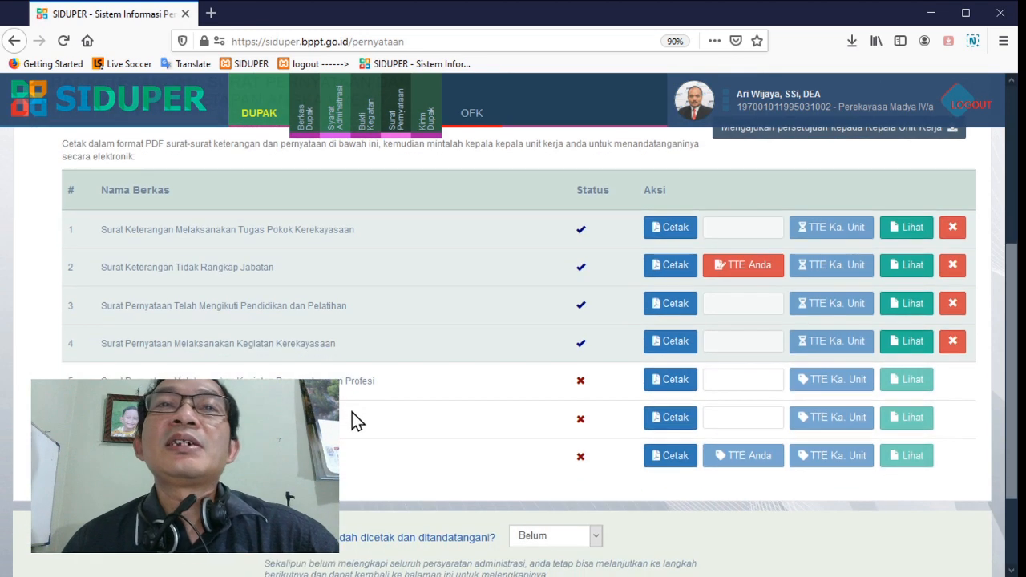
pyautogui.click(665, 387)
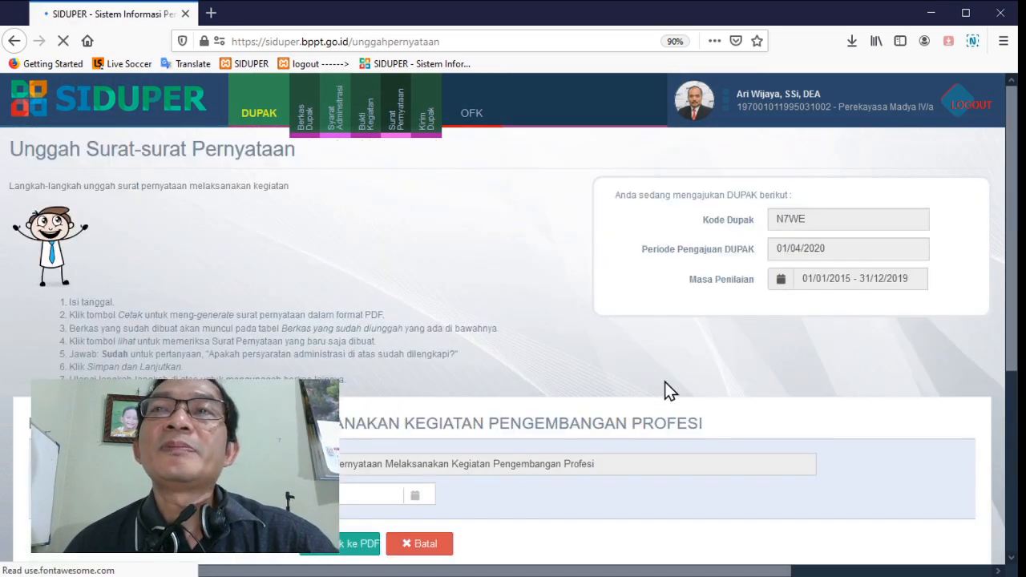
pyautogui.scroll(-3, 672, 376)
pyautogui.click(380, 277)
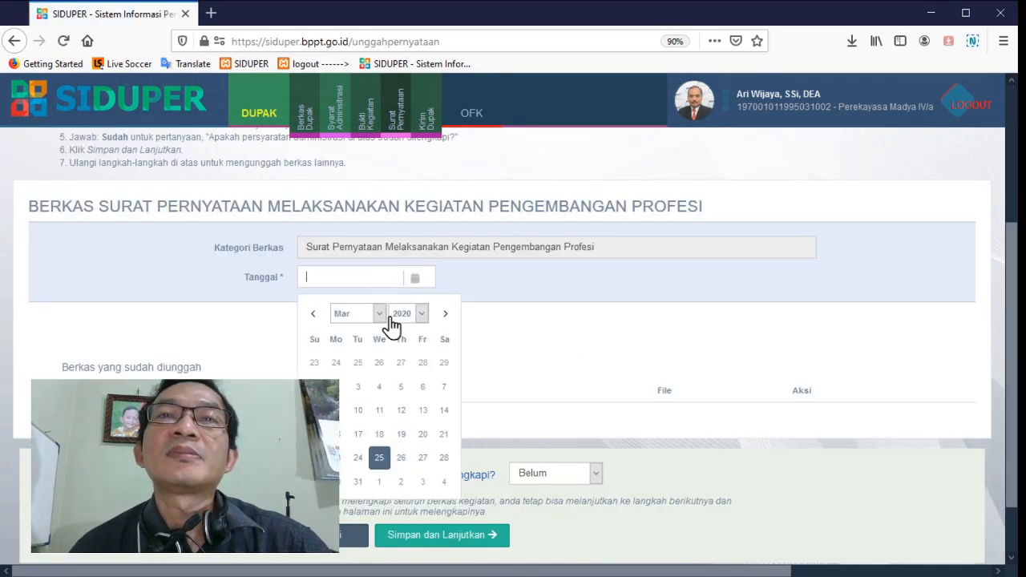
pyautogui.click(381, 460)
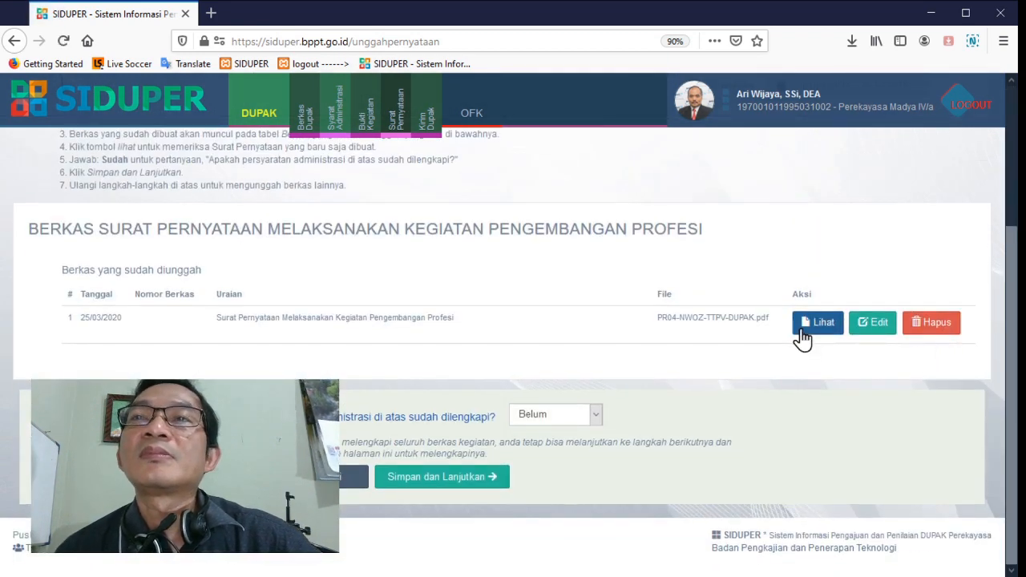
# Review the generated Pengembangan Profesi letter, then mark it as complete with Sudah and save it
pyautogui.click(802, 329)
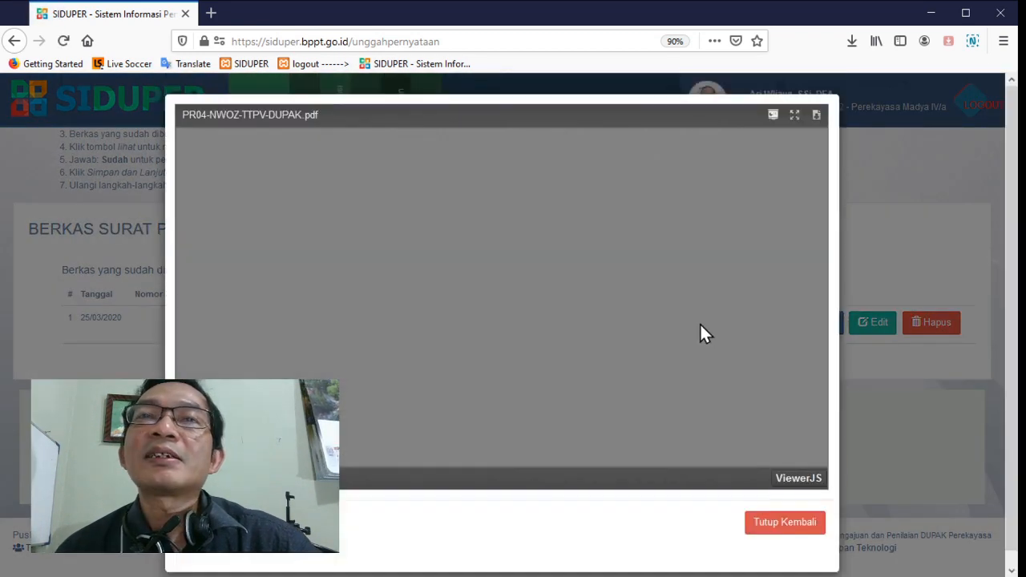
pyautogui.scroll(-1, 704, 332)
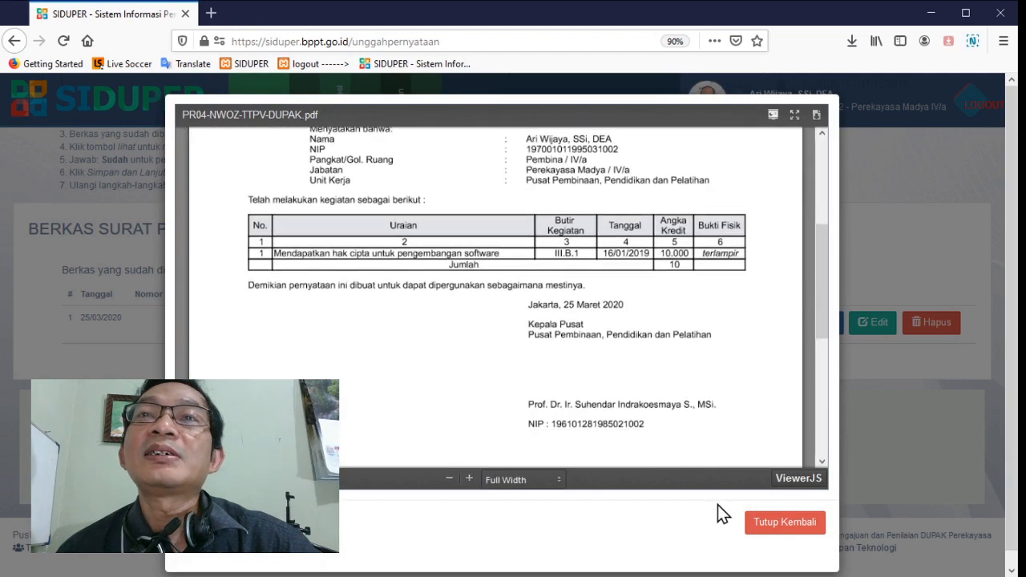
pyautogui.click(761, 519)
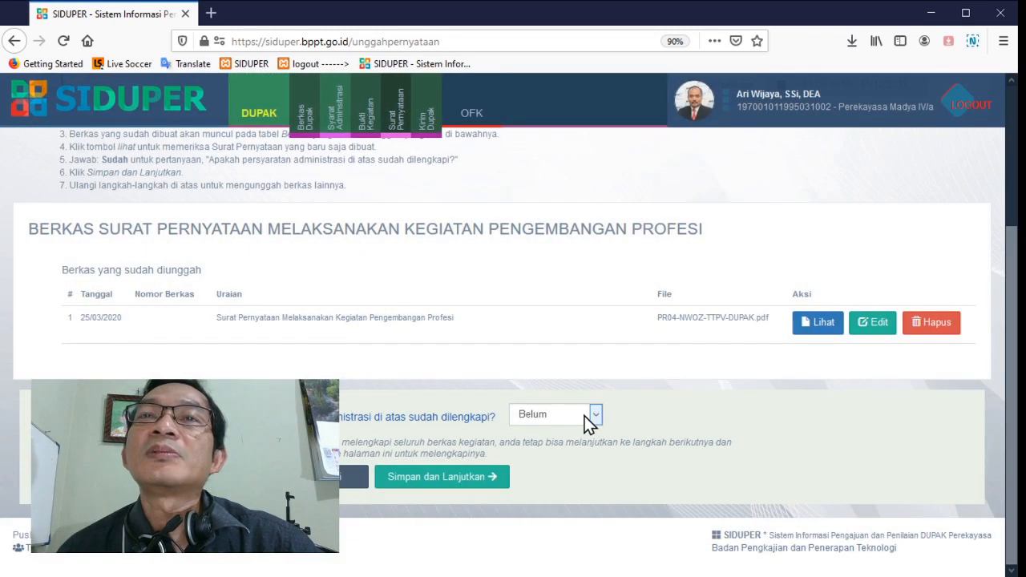
pyautogui.click(441, 478)
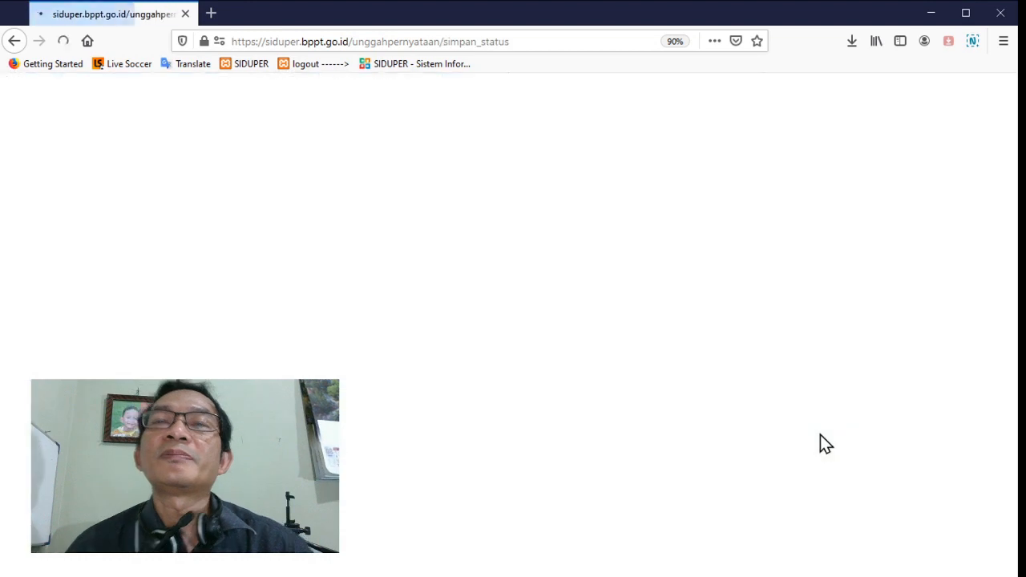
# Generate the Surat Pernyataan Melaksanakan Kegiatan Penunjang as a PDF dated 25/03/2020
pyautogui.scroll(-3, 813, 420)
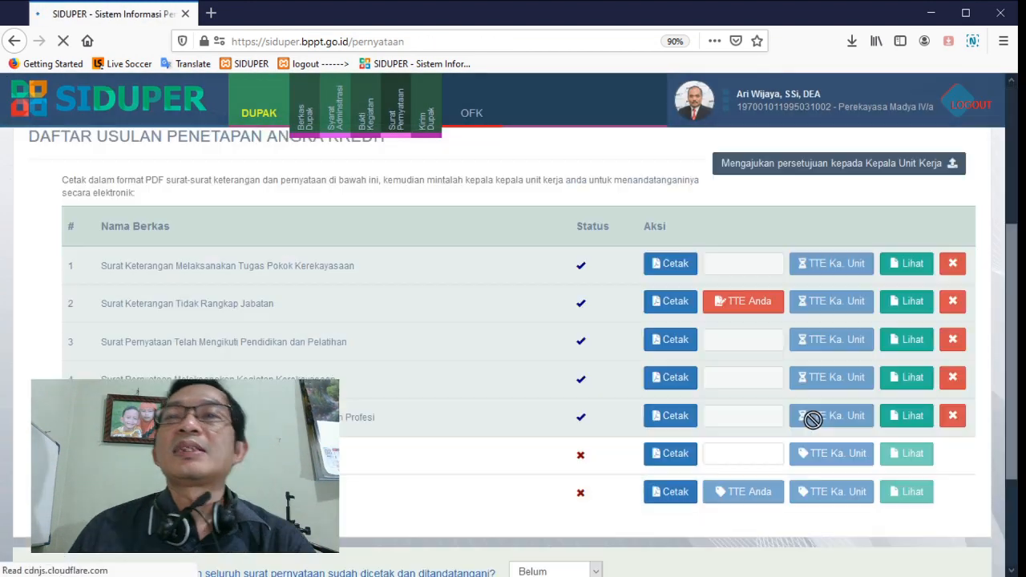
pyautogui.scroll(-2, 813, 419)
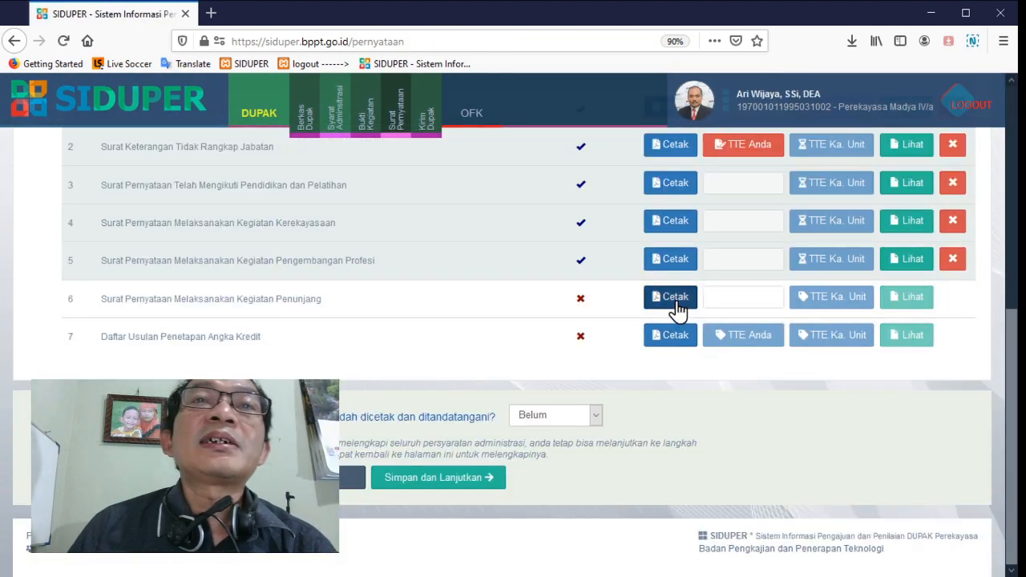
pyautogui.click(676, 300)
pyautogui.scroll(-3, 695, 313)
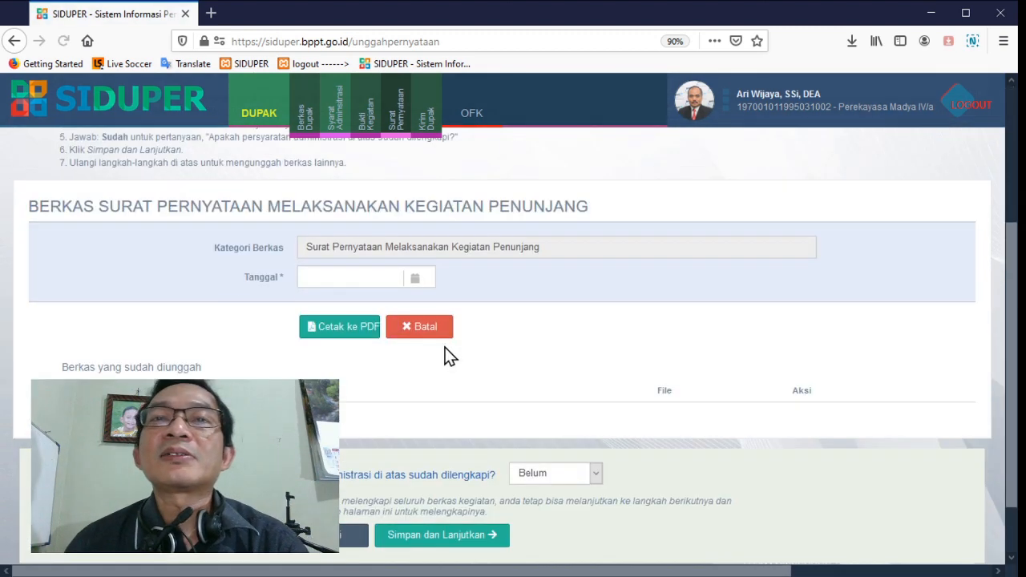
pyautogui.click(332, 278)
pyautogui.click(380, 459)
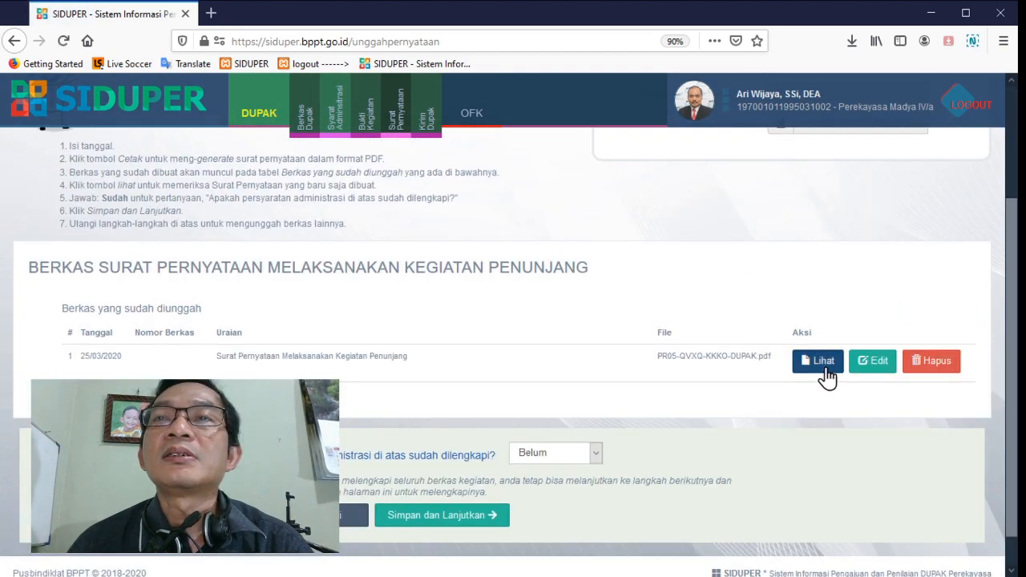
# Check the generated Kegiatan Penunjang letter, then set its completeness to Sudah and save
pyautogui.click(825, 371)
pyautogui.scroll(-5, 679, 356)
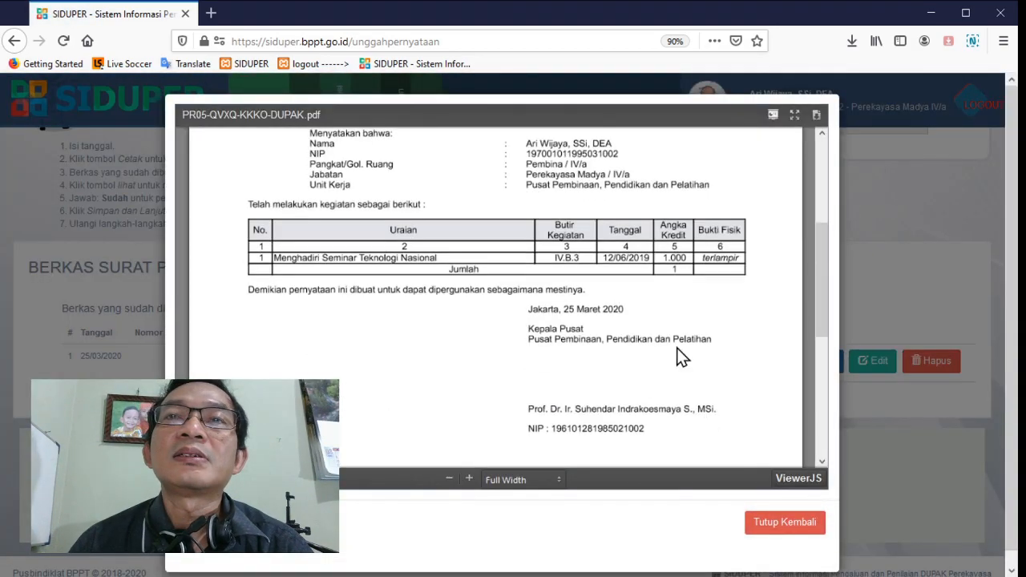
pyautogui.scroll(-2, 678, 355)
pyautogui.click(766, 528)
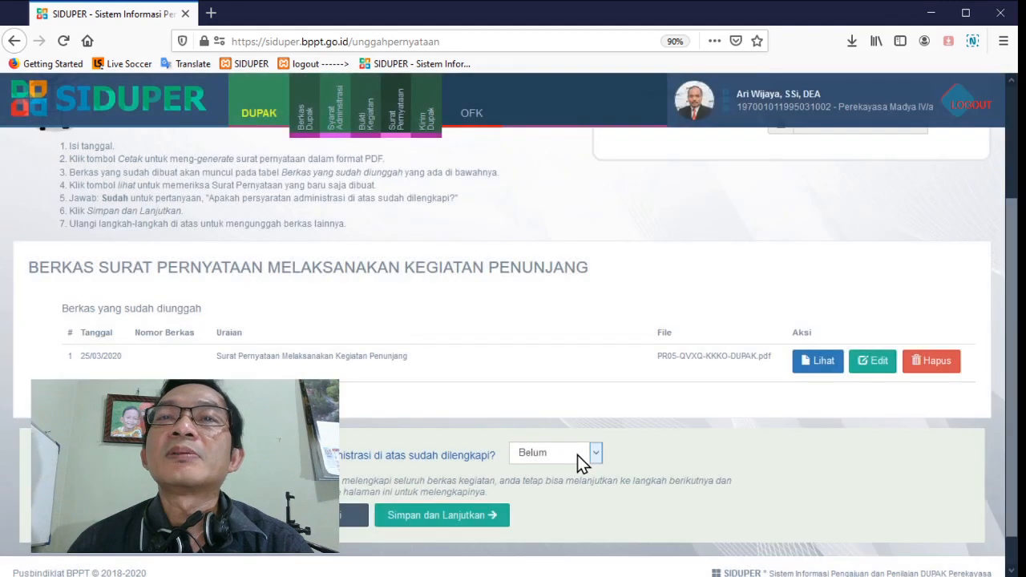
pyautogui.click(442, 515)
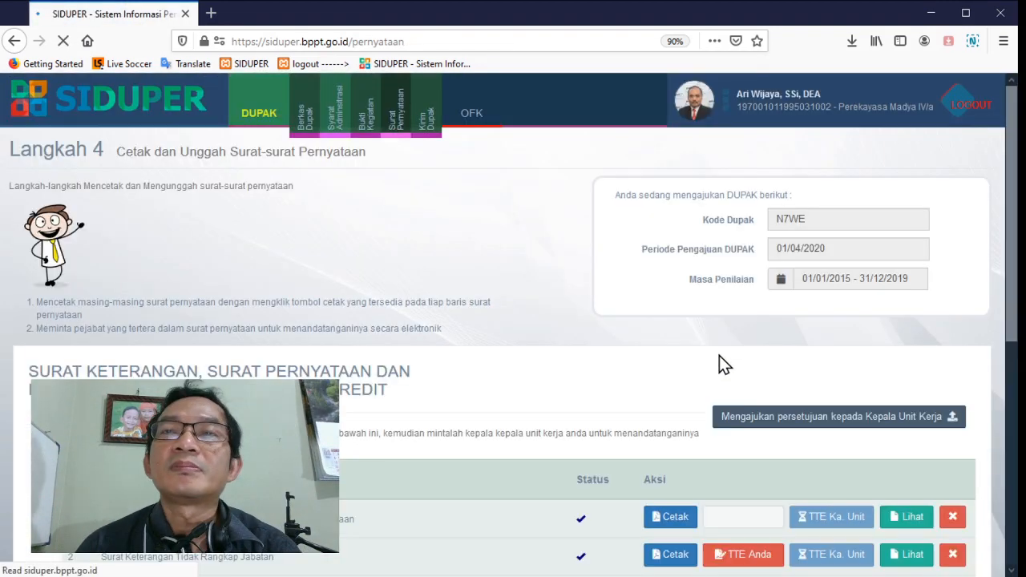
# Generate the Daftar Usulan Penetapan Angka Kredit as a PDF dated 25/03/2020
pyautogui.scroll(-5, 719, 360)
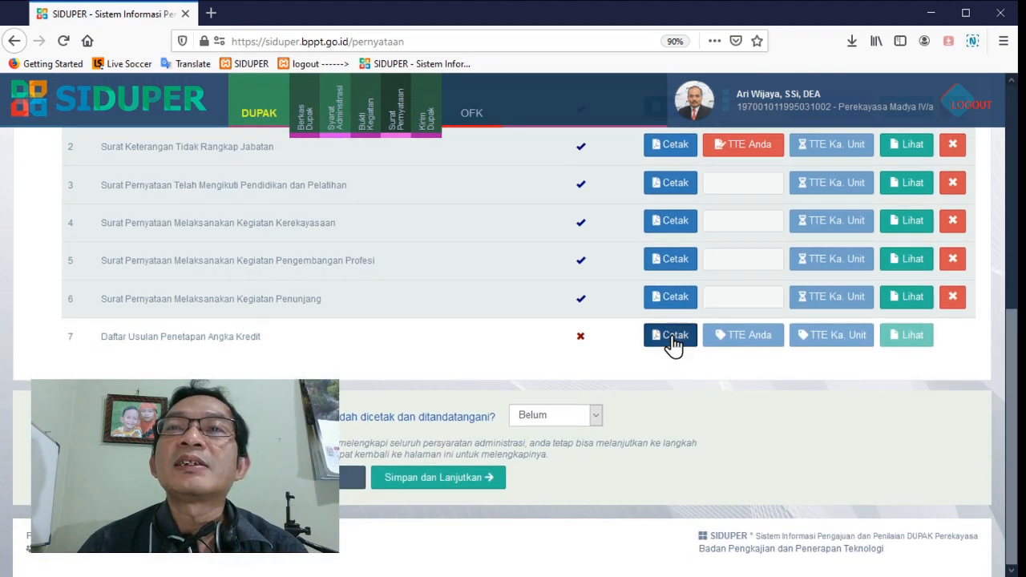
pyautogui.click(670, 340)
pyautogui.scroll(-3, 672, 337)
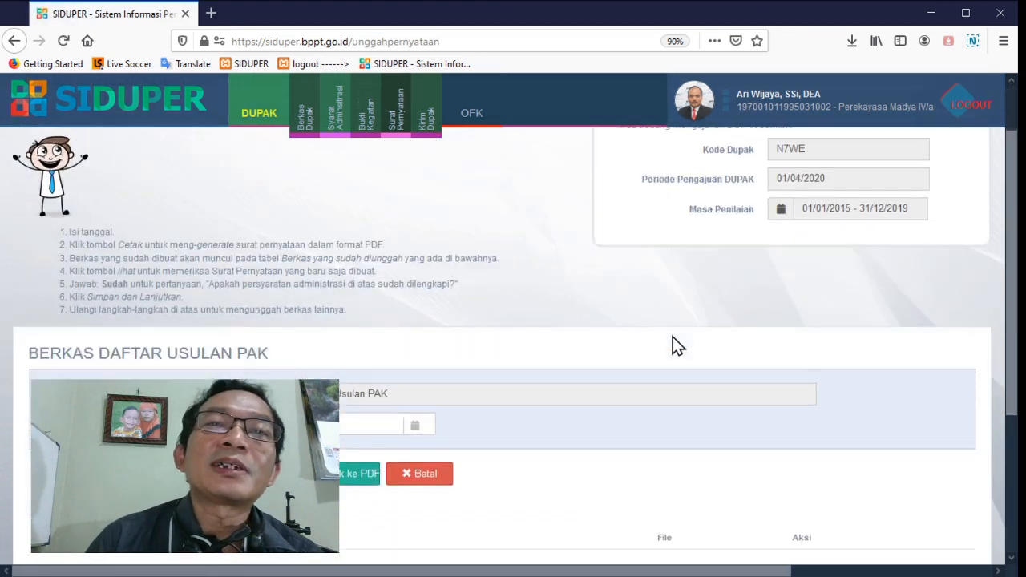
pyautogui.click(362, 278)
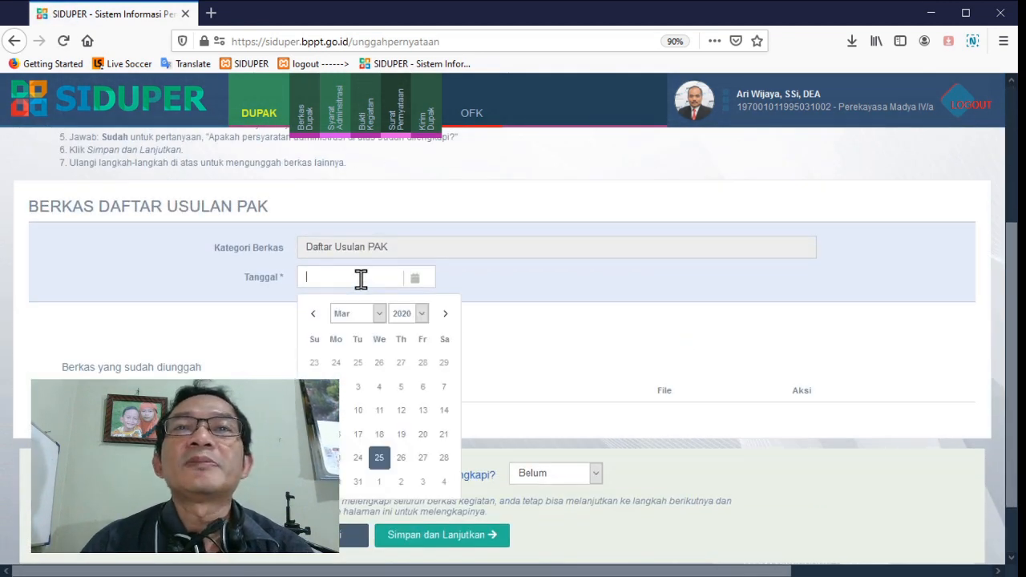
pyautogui.click(381, 451)
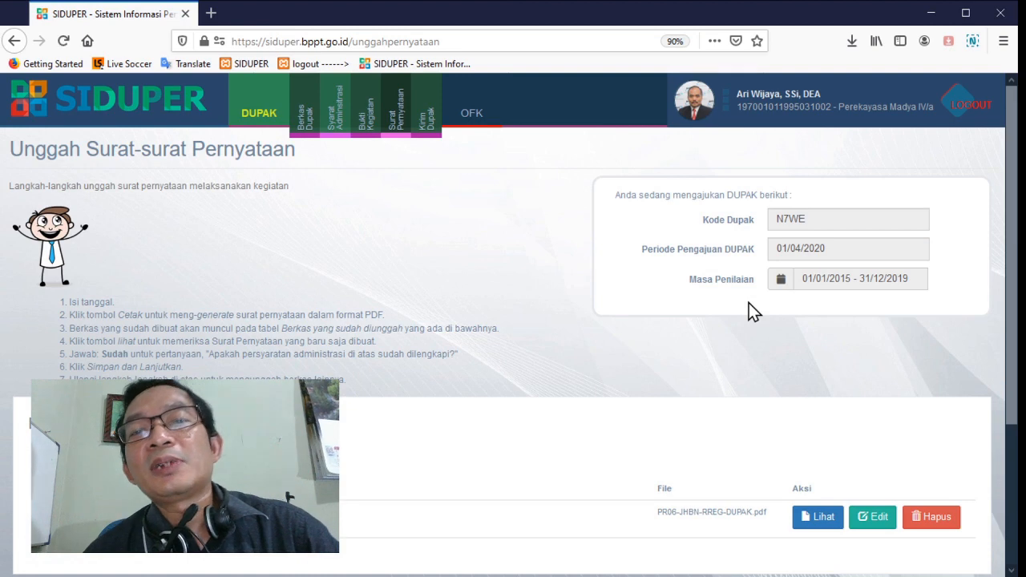
# Examine the generated Daftar Usulan PAK PDF, covering the personal details, credit score tables, supporting attachments and signature blocks
pyautogui.scroll(-2, 768, 385)
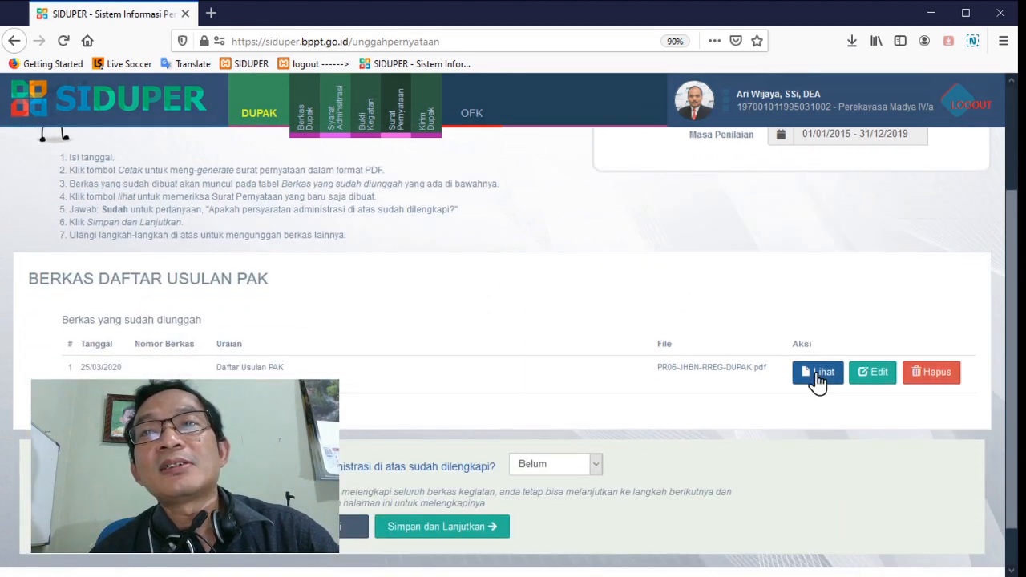
pyautogui.click(819, 377)
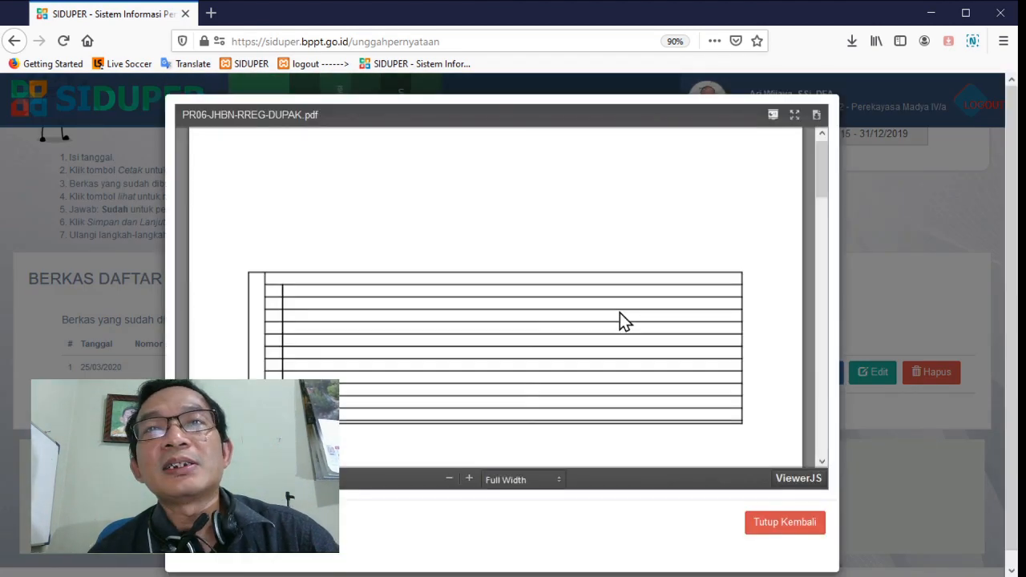
pyautogui.scroll(-1, 621, 314)
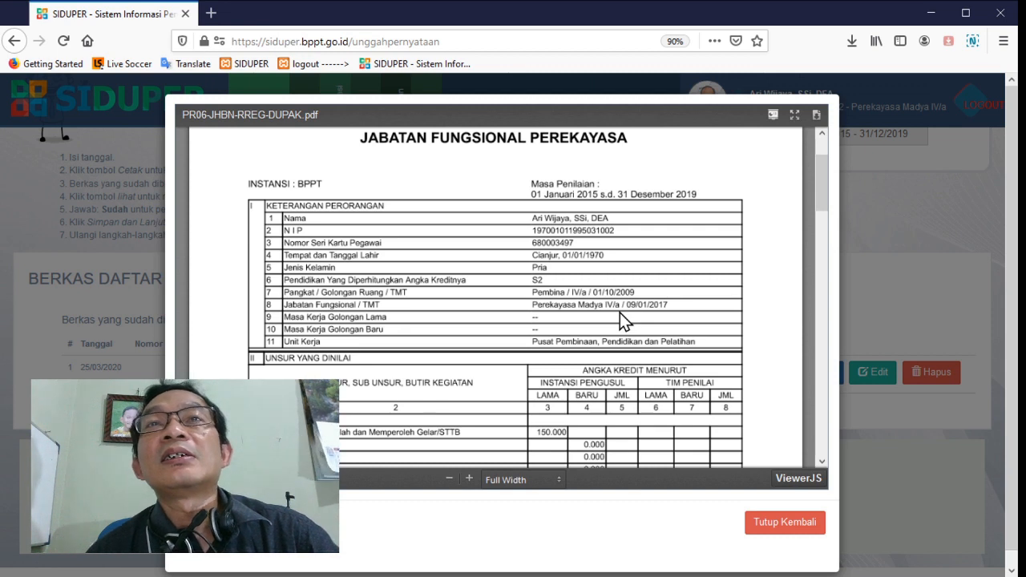
pyautogui.scroll(1, 620, 319)
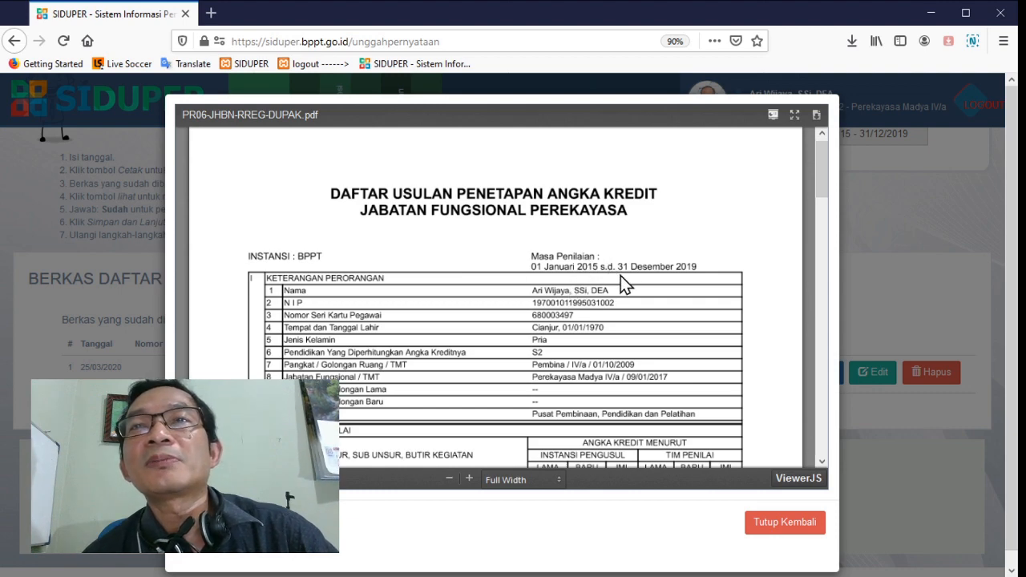
pyautogui.scroll(-4, 574, 341)
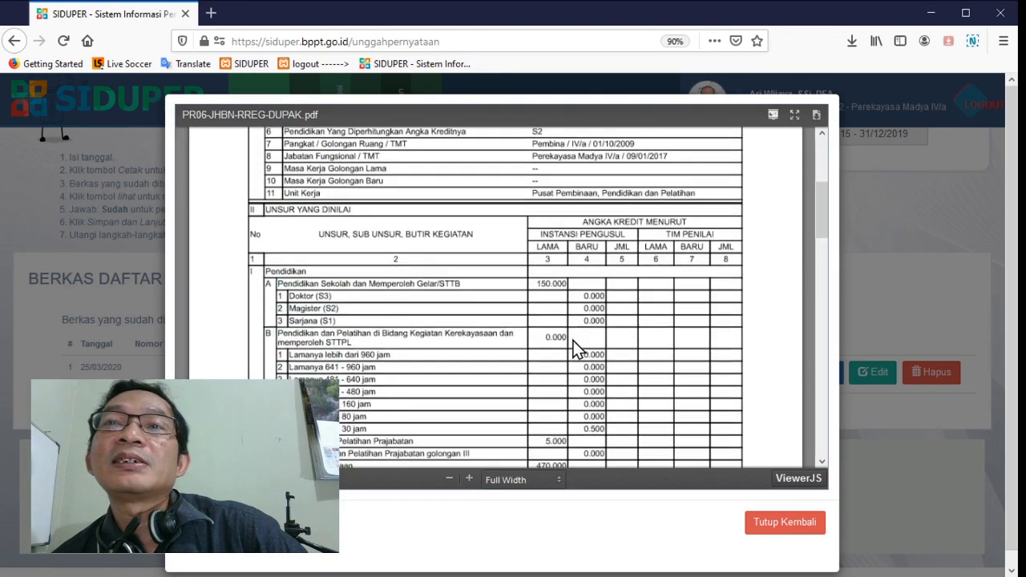
pyautogui.scroll(-1, 573, 349)
pyautogui.scroll(-5, 575, 349)
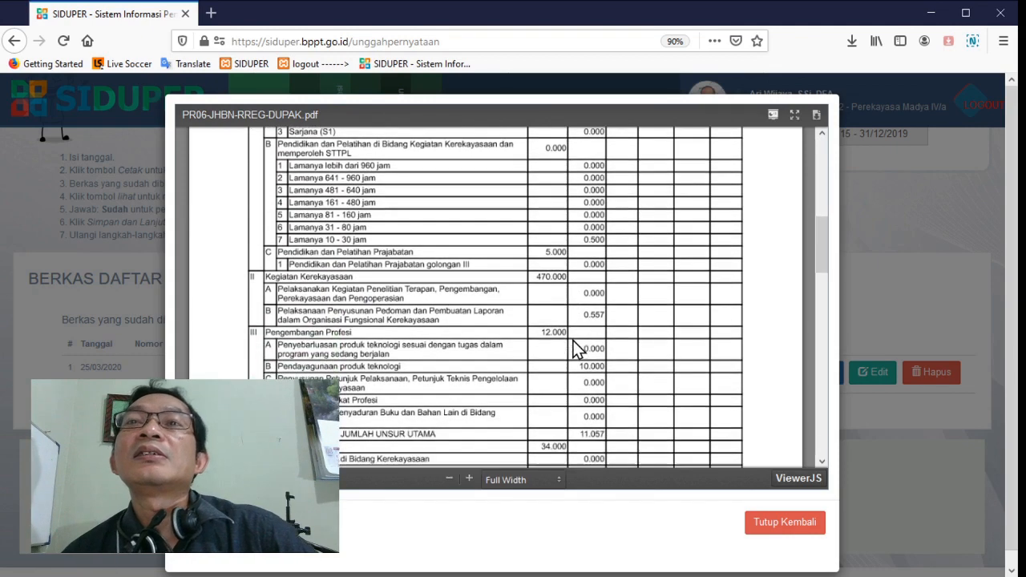
pyautogui.scroll(-5, 574, 348)
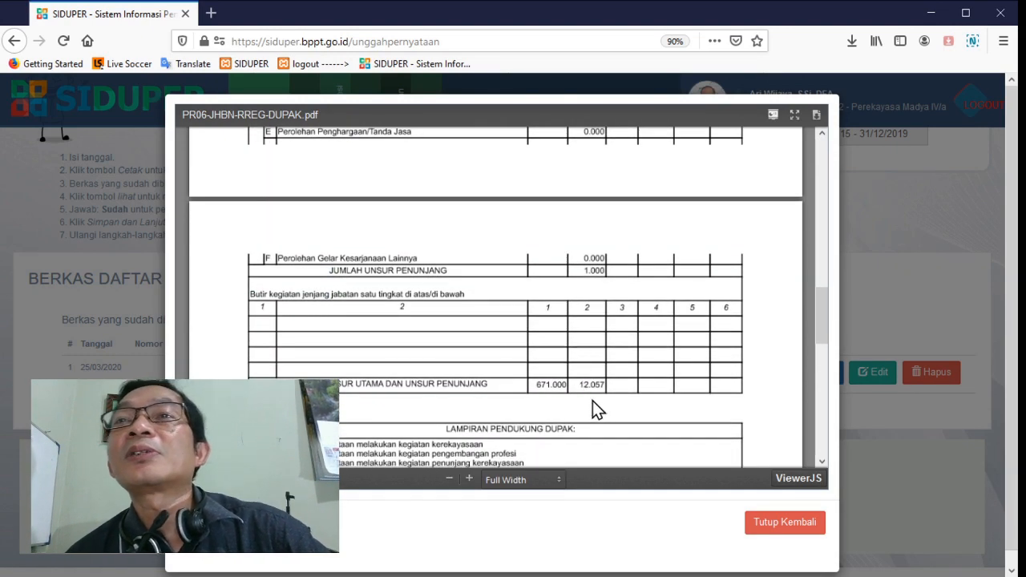
pyautogui.scroll(-7, 614, 390)
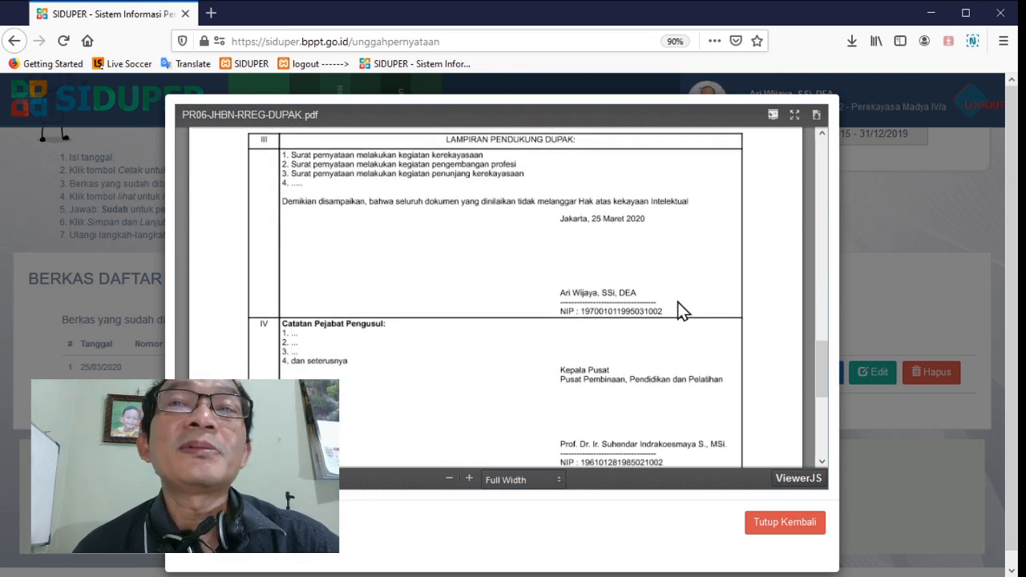
pyautogui.scroll(-2, 682, 301)
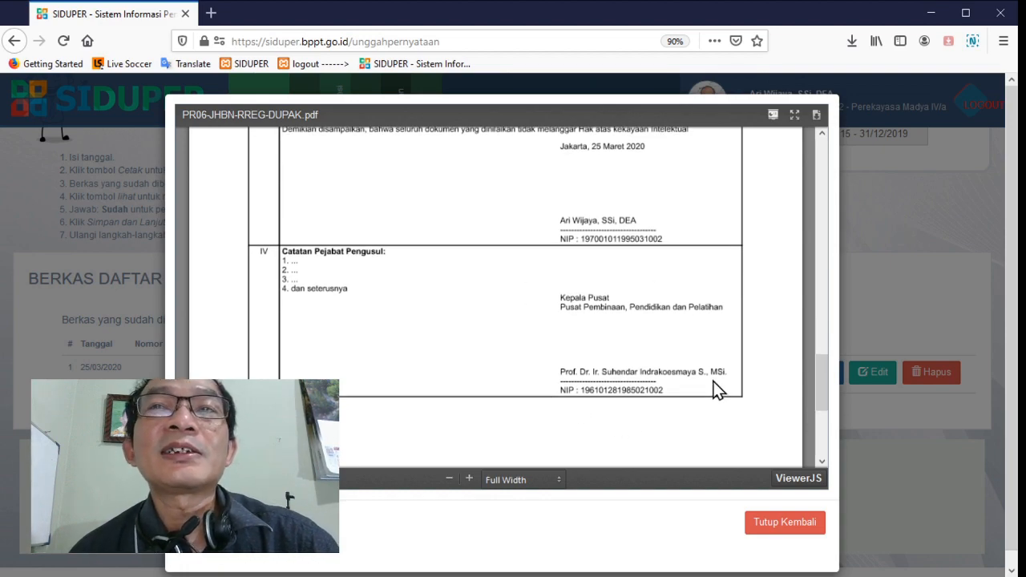
pyautogui.click(780, 527)
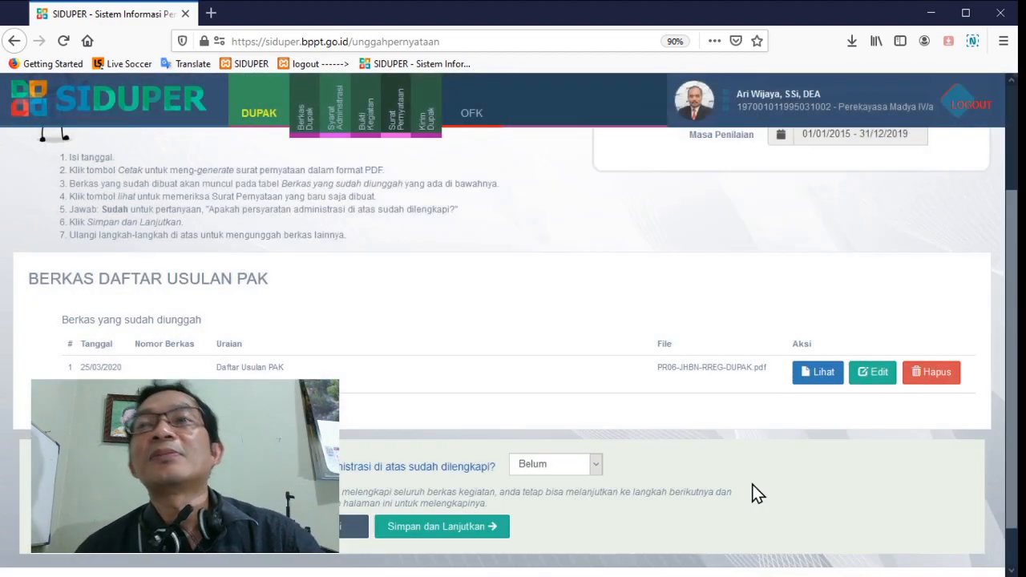
pyautogui.scroll(-1, 696, 481)
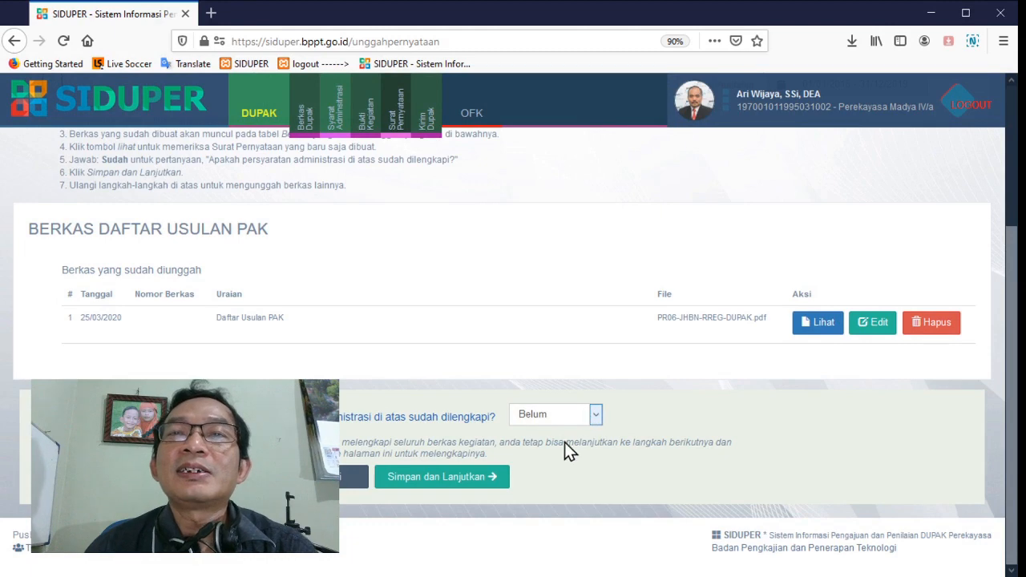
# Mark the completeness of the Daftar Usulan PAK file as Sudah and save to return to the letters list
pyautogui.click(564, 446)
pyautogui.click(469, 476)
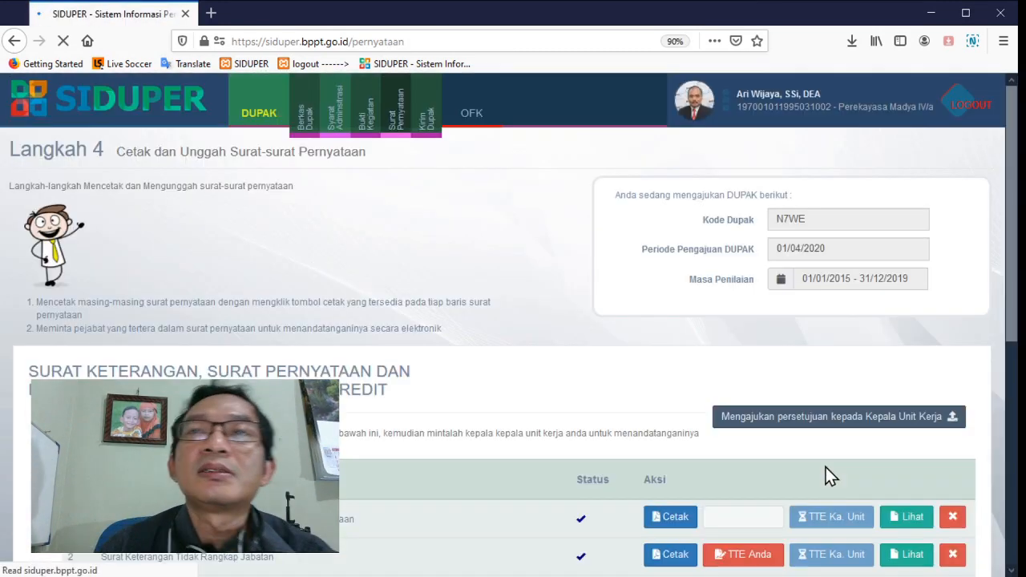
# Try to sign the Surat Keterangan Tidak Rangkap Jabatan electronically and inspect the details of the PDF loading error
pyautogui.scroll(-4, 825, 465)
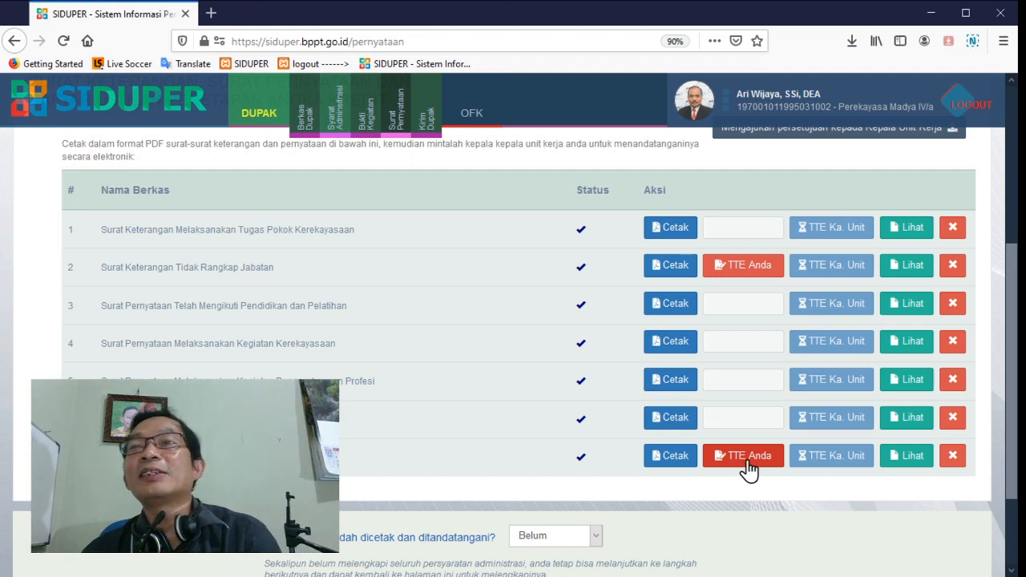
pyautogui.click(744, 273)
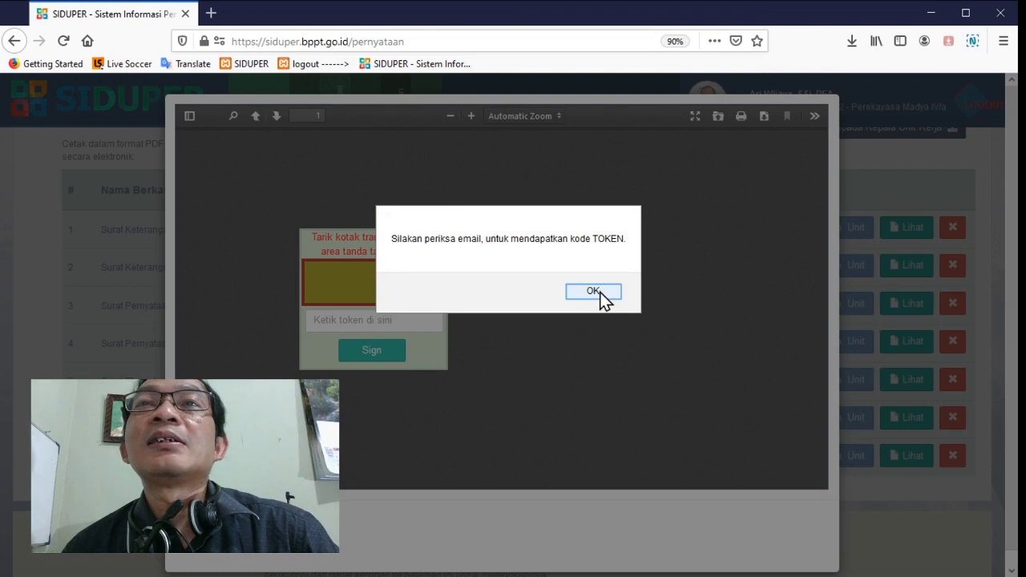
pyautogui.click(595, 291)
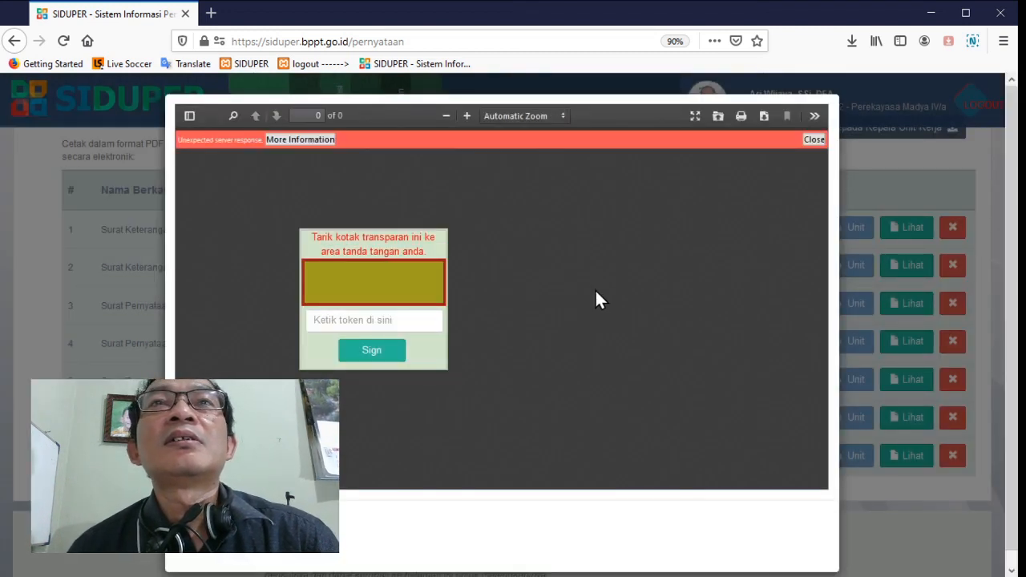
pyautogui.click(304, 138)
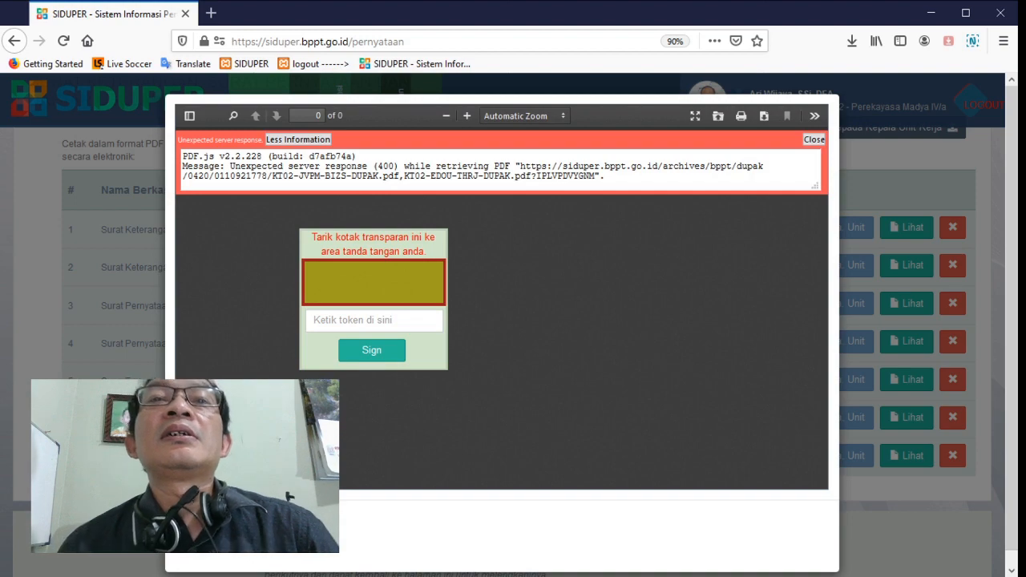
pyautogui.click(201, 525)
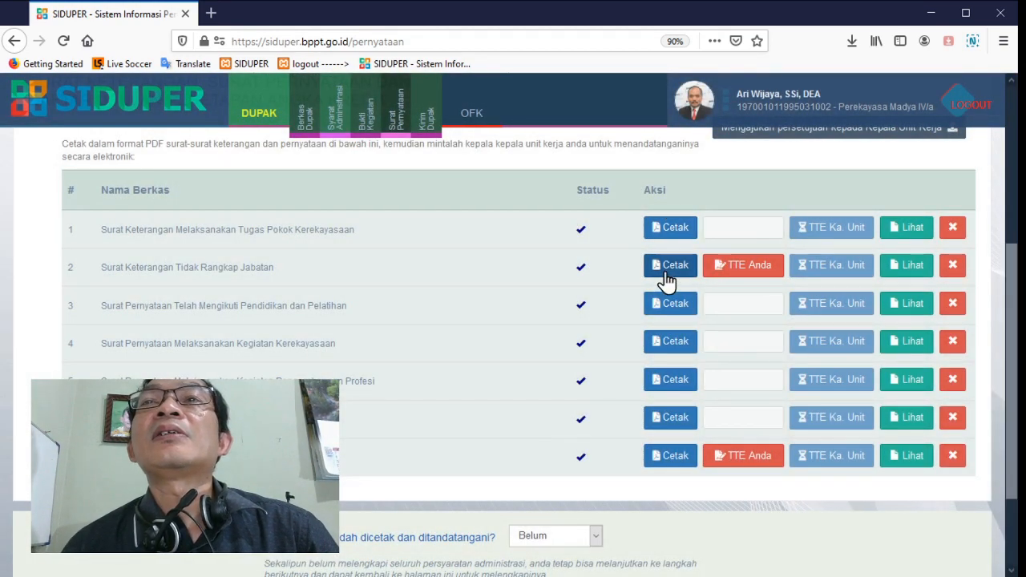
# Delete the duplicate Surat Pernyataan Tidak Rangkap Jabatan file dated 13/03/2020 and save the remaining file
pyautogui.click(667, 273)
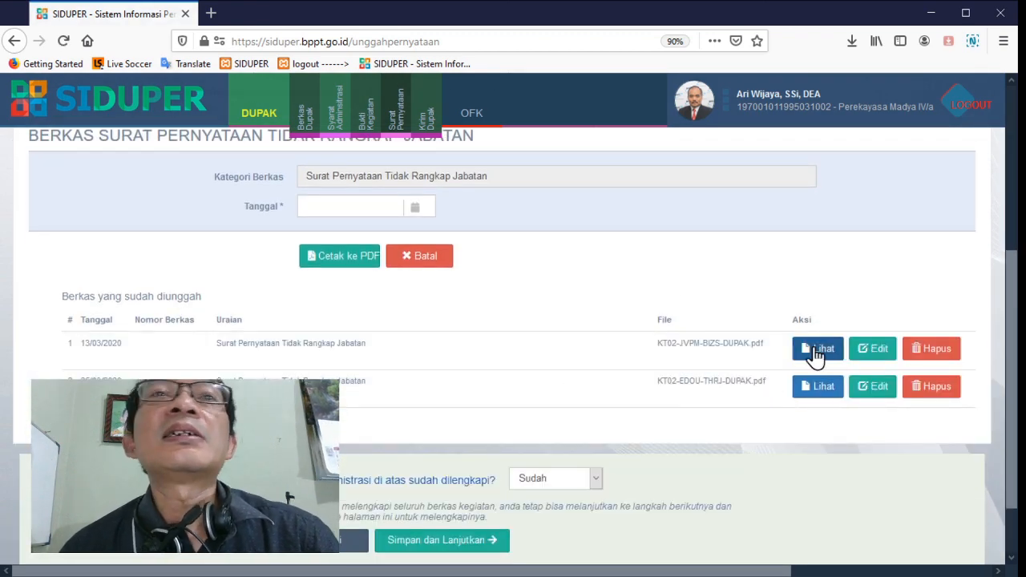
pyautogui.click(944, 348)
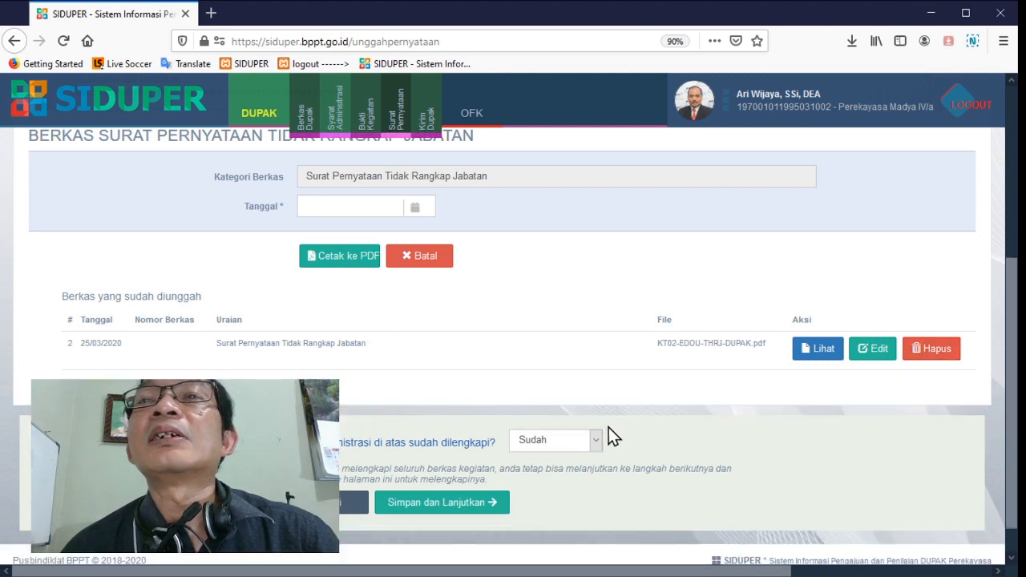
pyautogui.click(487, 503)
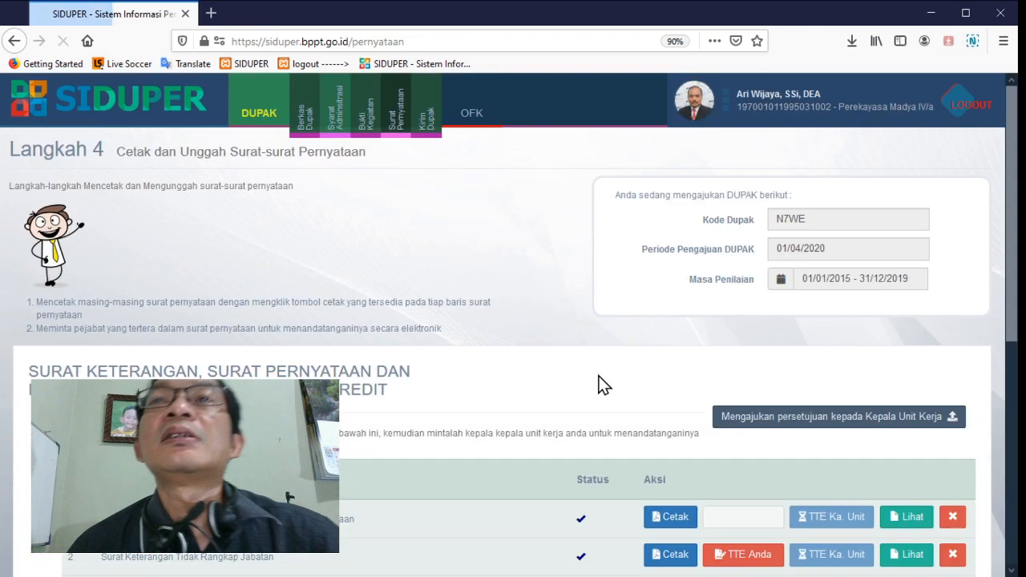
# Check the PDF preview of the Surat Keterangan Tidak Rangkap Jabatan in the letters list and close it
pyautogui.scroll(-5, 603, 385)
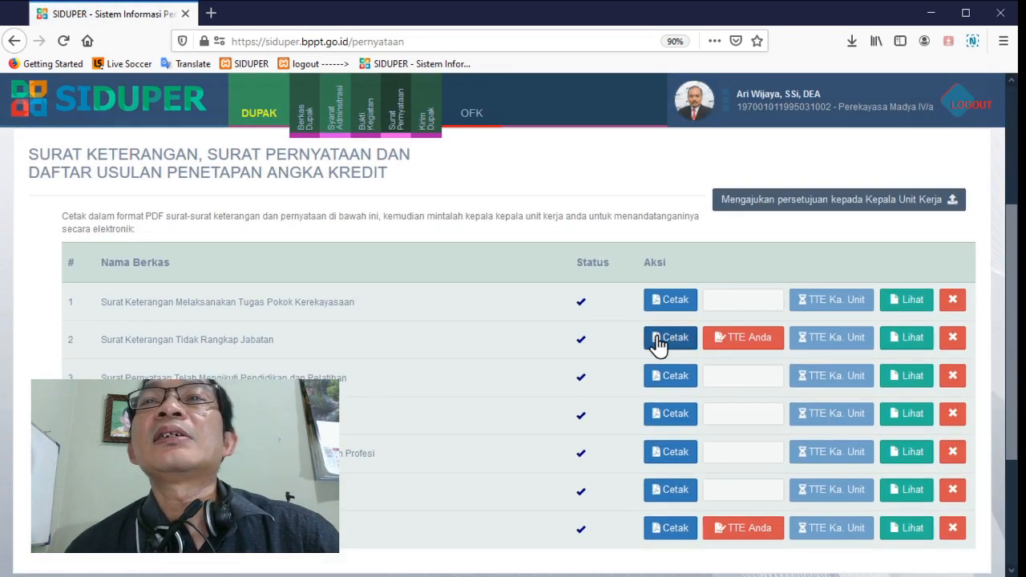
pyautogui.click(906, 337)
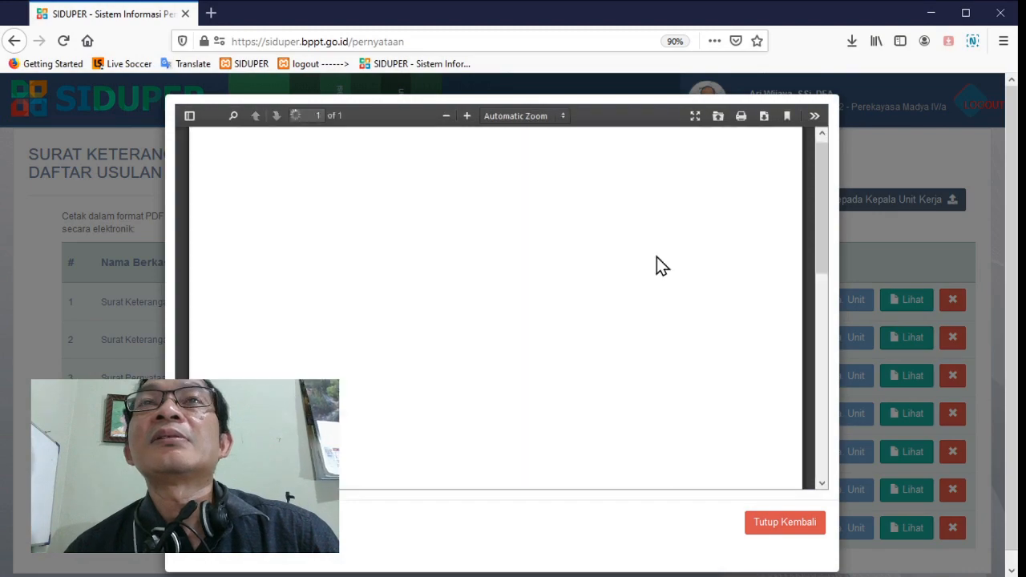
pyautogui.scroll(-3, 657, 273)
pyautogui.click(762, 525)
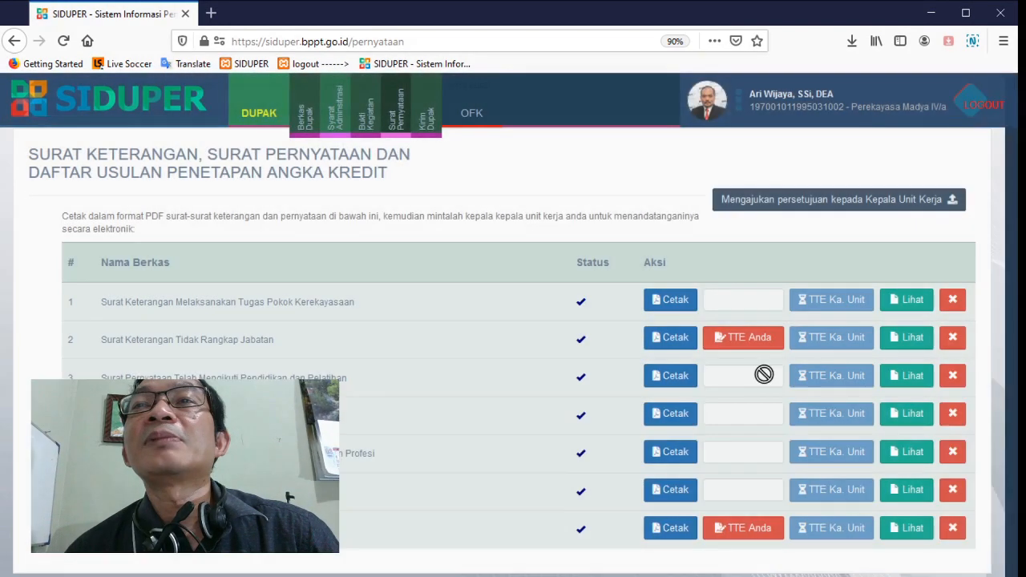
# Sign the Surat Keterangan Tidak Rangkap Jabatan electronically, placing the signature box under "Yang membuat pernyataan", and check the signed letter
pyautogui.click(736, 340)
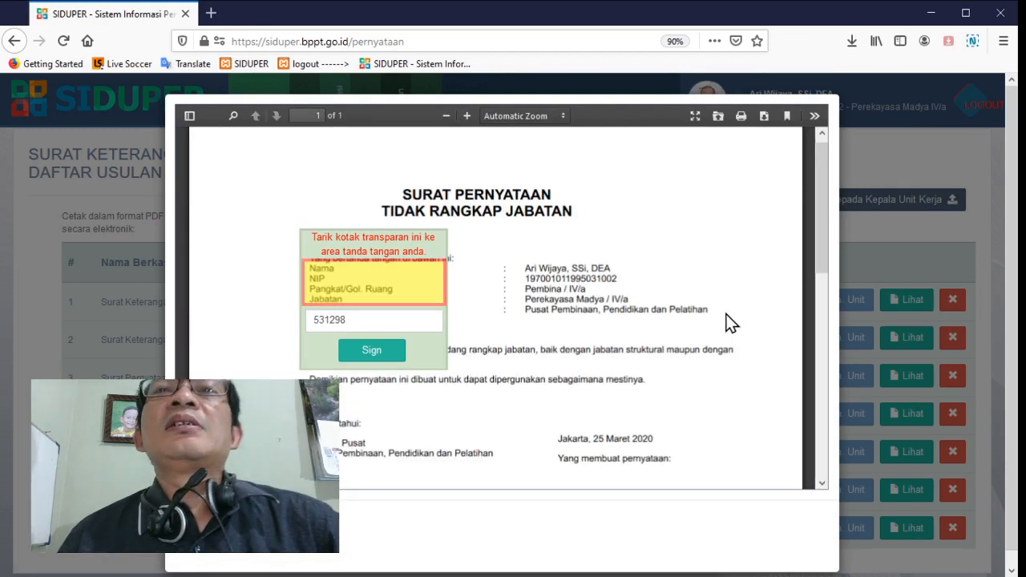
pyautogui.scroll(-2, 731, 323)
pyautogui.scroll(-2, 494, 352)
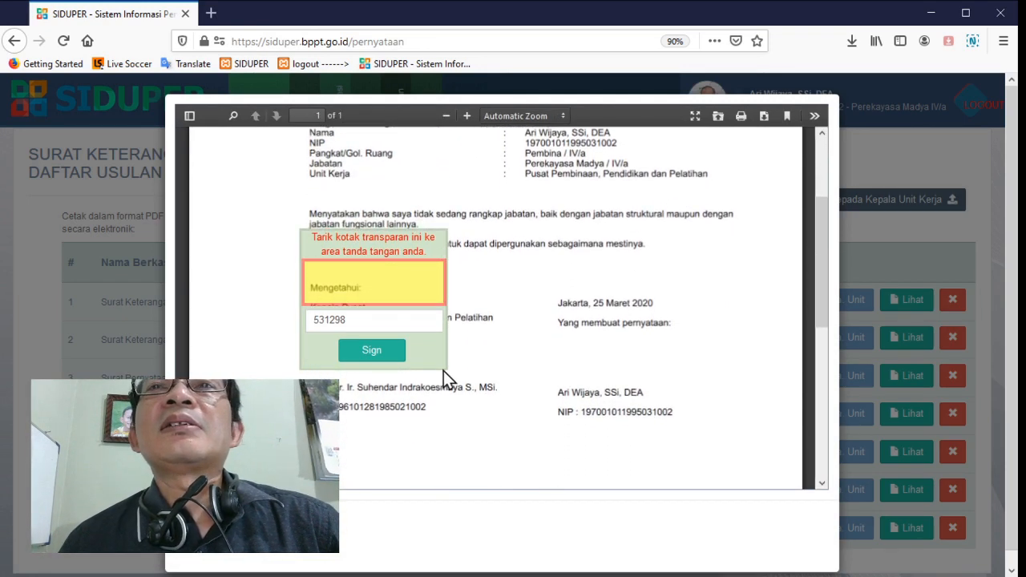
pyautogui.moveTo(428, 366)
pyautogui.mouseDown()
pyautogui.moveTo(566, 423)
pyautogui.moveTo(725, 434)
pyautogui.moveTo(683, 435)
pyautogui.mouseUp()
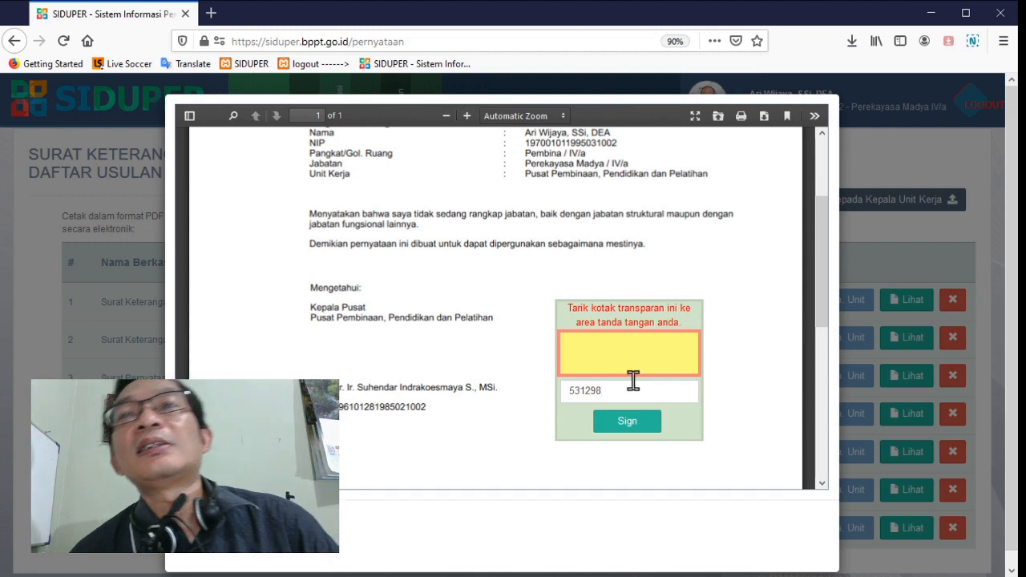
pyautogui.click(624, 426)
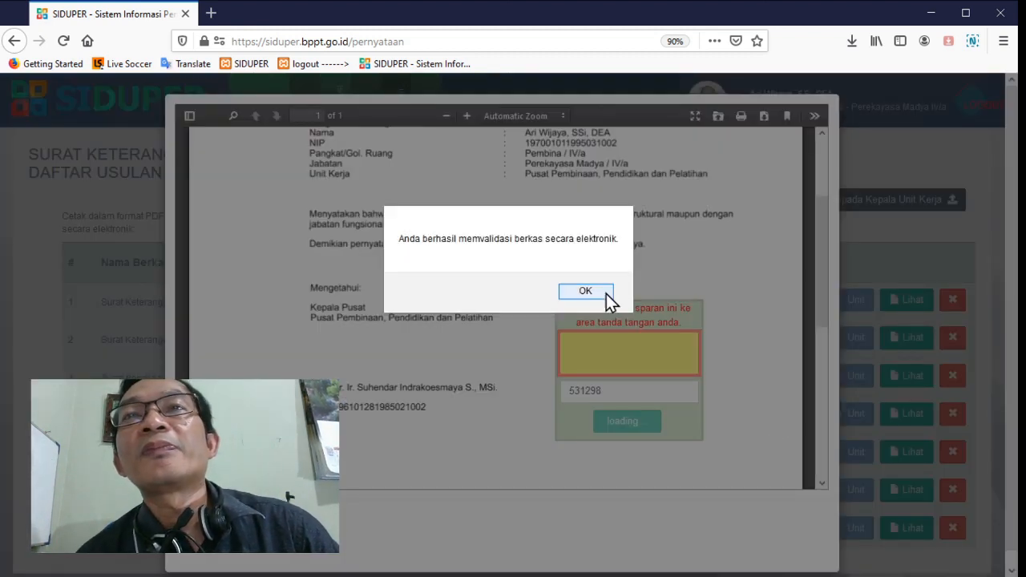
pyautogui.click(588, 292)
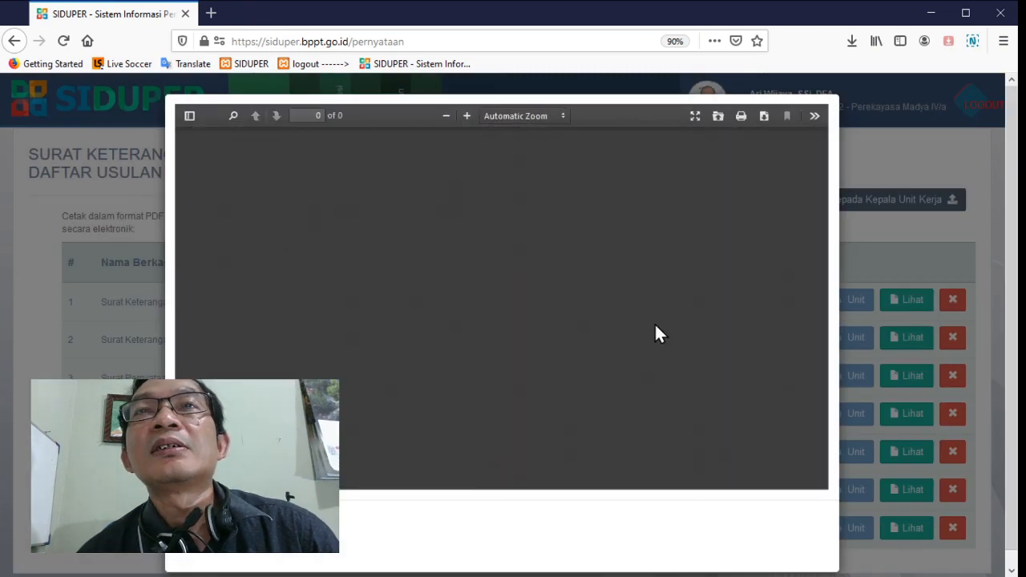
pyautogui.scroll(-5, 655, 325)
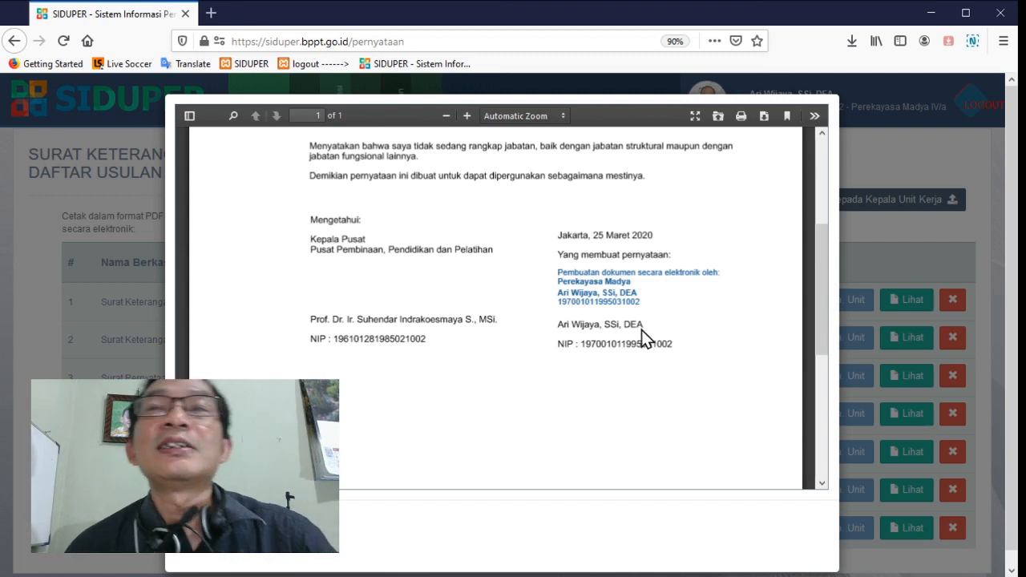
pyautogui.press('Escape')
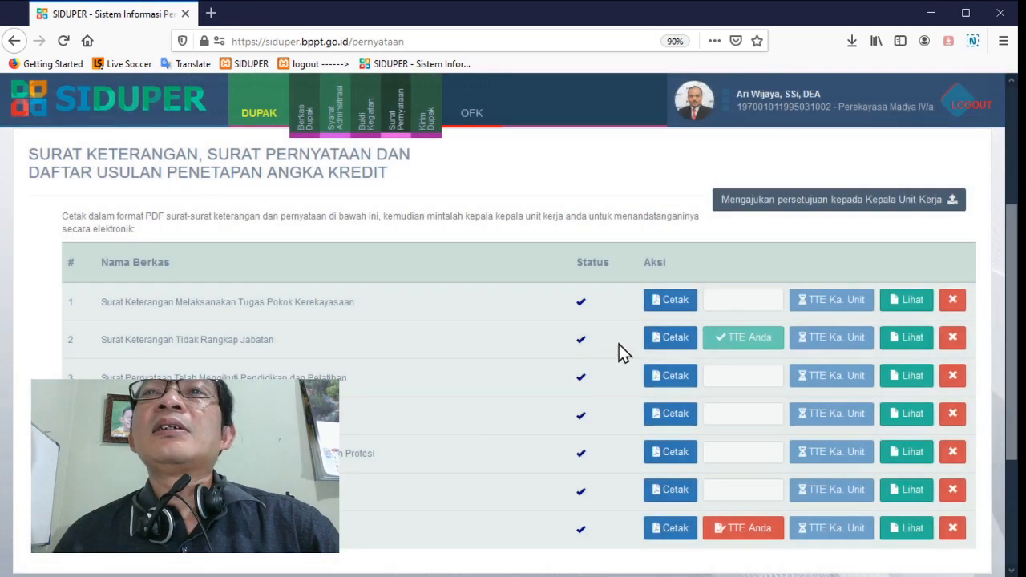
# Open the PDF preview of the Daftar Usulan PAK from the letters list to check it, then close it
pyautogui.scroll(-3, 770, 343)
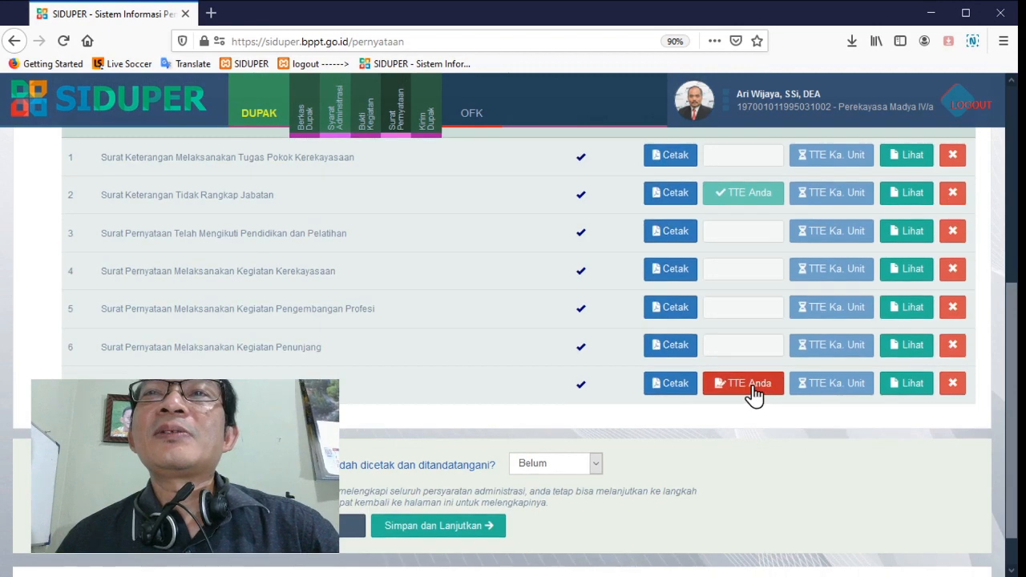
pyautogui.click(912, 385)
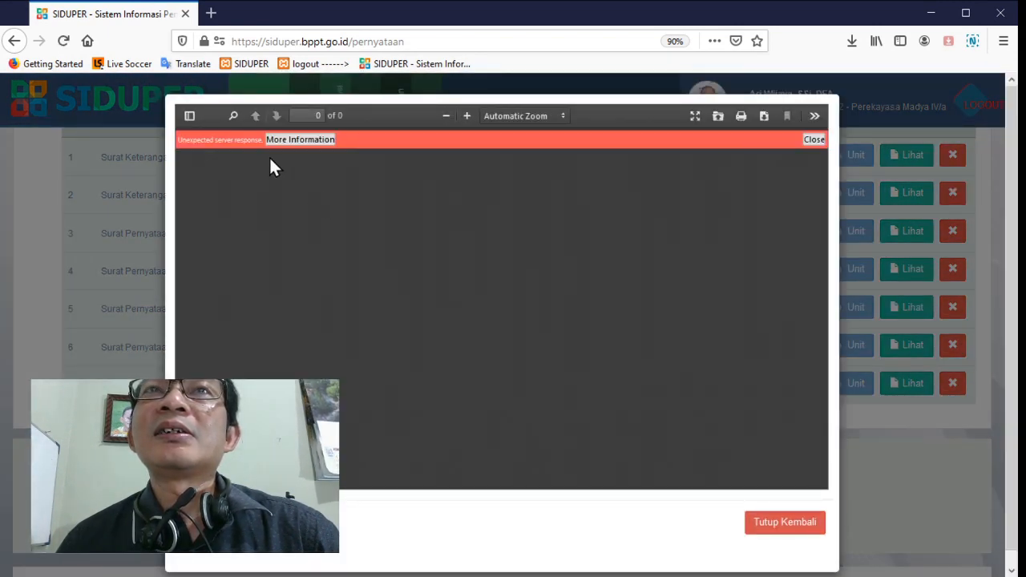
pyautogui.click(790, 527)
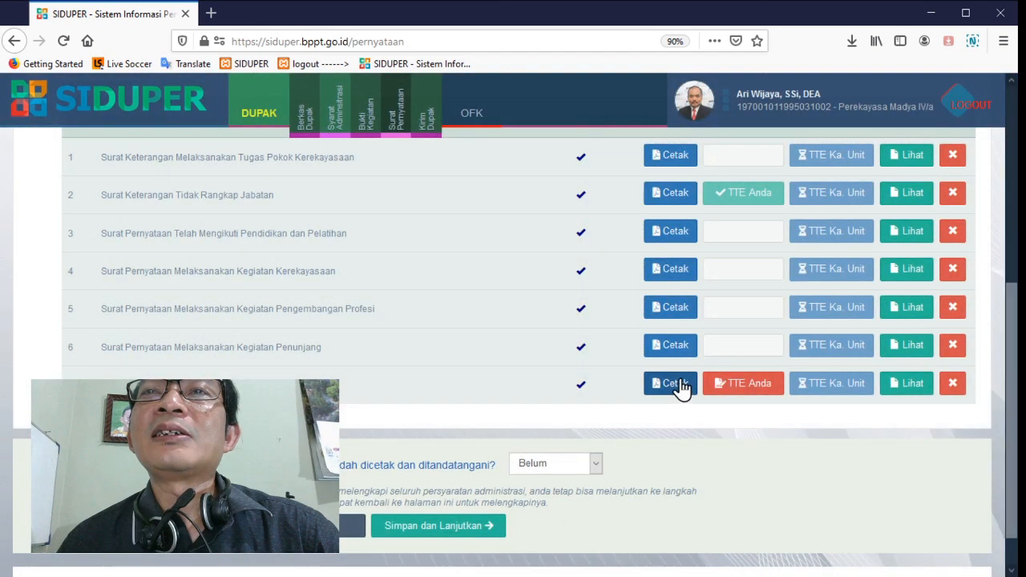
# Delete the duplicate Daftar Usulan PAK file PR06-ADGMVXKQ-FLCM.pdf and save the remaining file
pyautogui.click(672, 383)
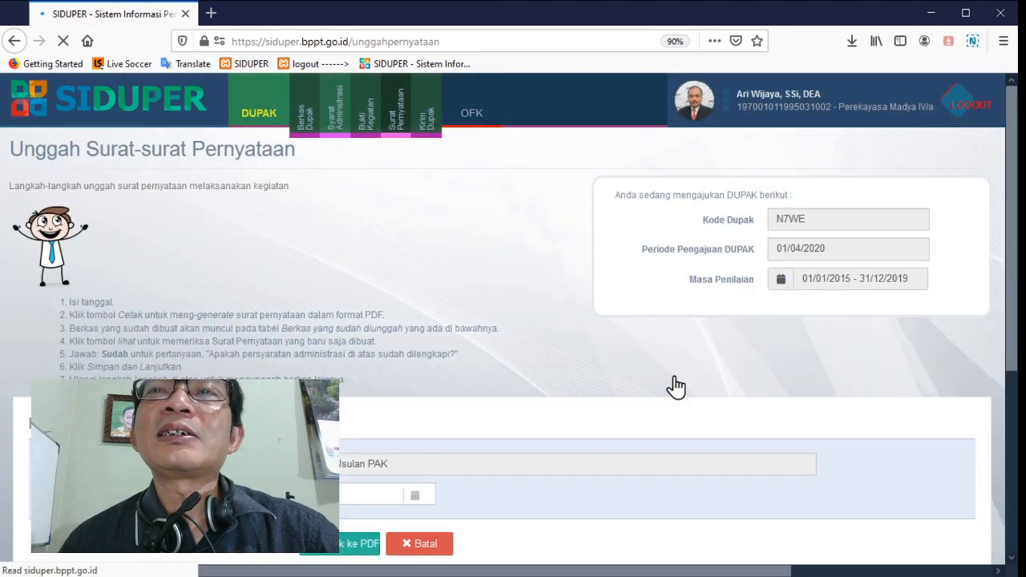
pyautogui.scroll(-3, 676, 388)
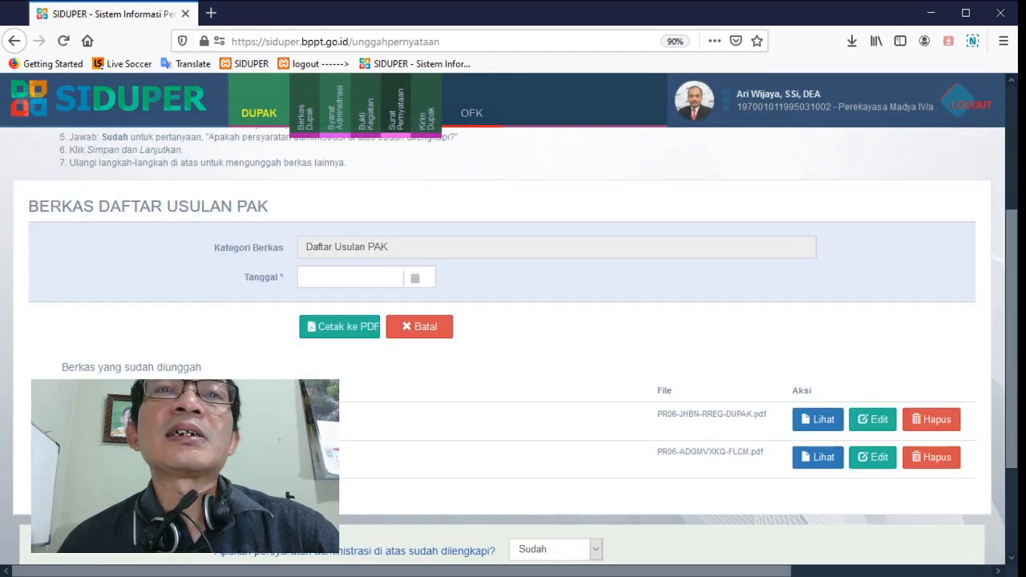
pyautogui.click(931, 457)
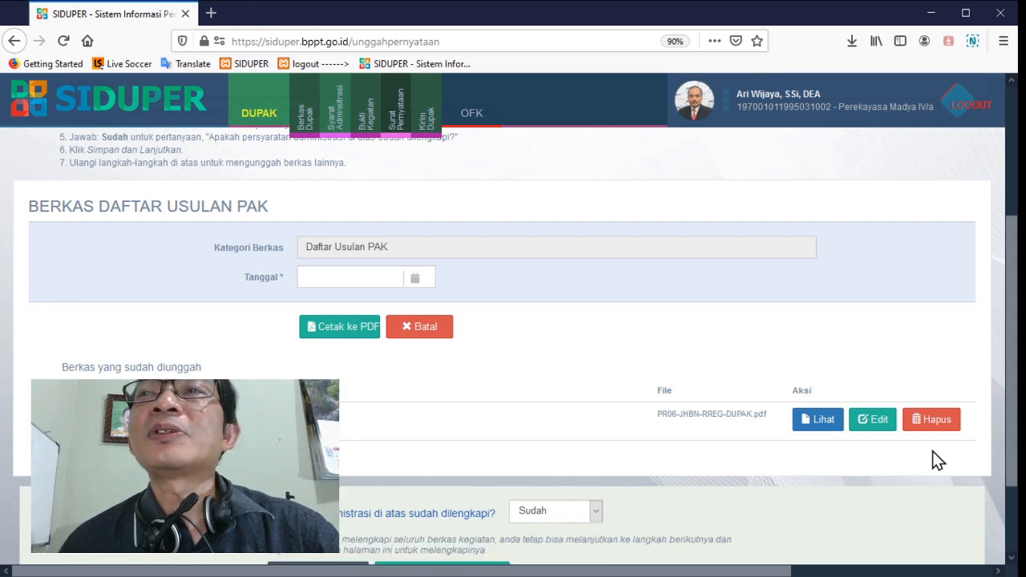
pyautogui.scroll(-3, 577, 526)
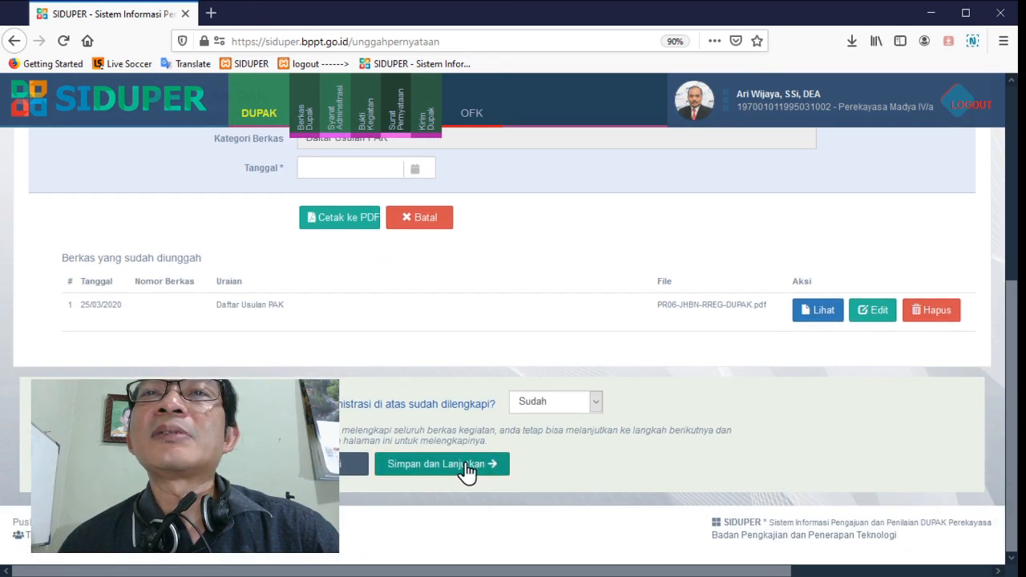
pyautogui.click(470, 472)
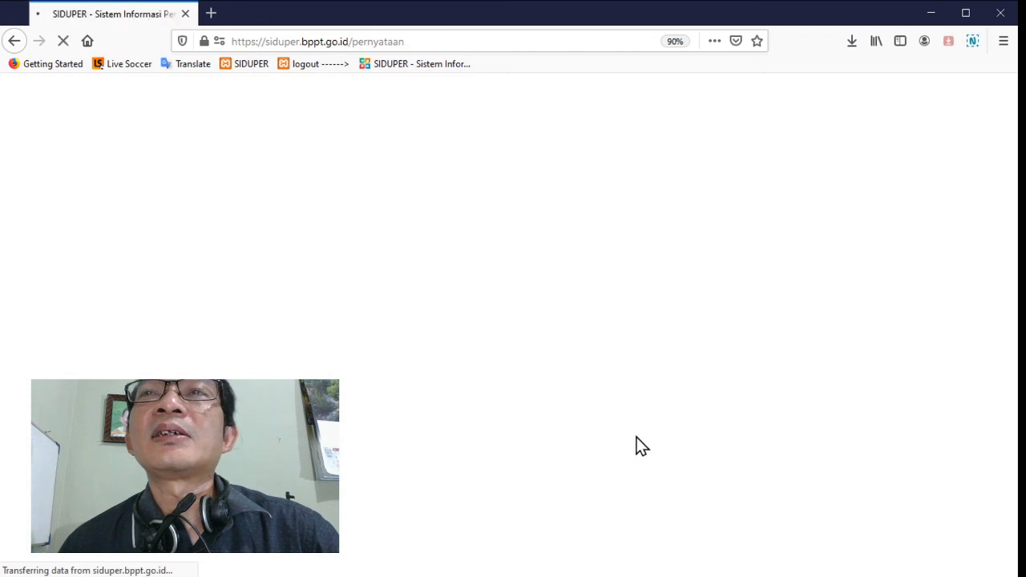
# Sign the Daftar Usulan PAK electronically, placing the signature box below the Jakarta, 25 Maret 2020 date on page 2, and check the signed document
pyautogui.scroll(-4, 680, 393)
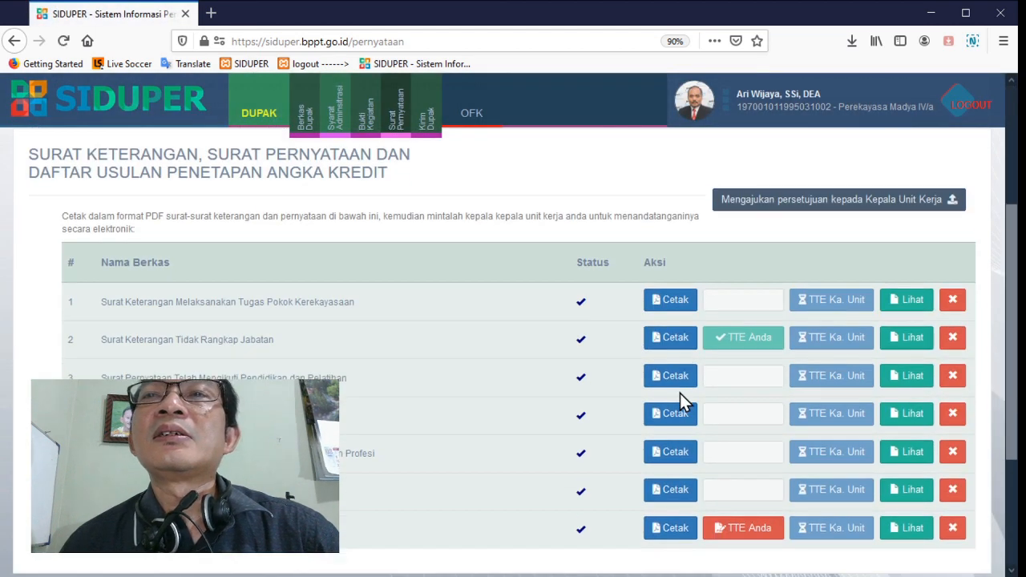
pyautogui.click(755, 464)
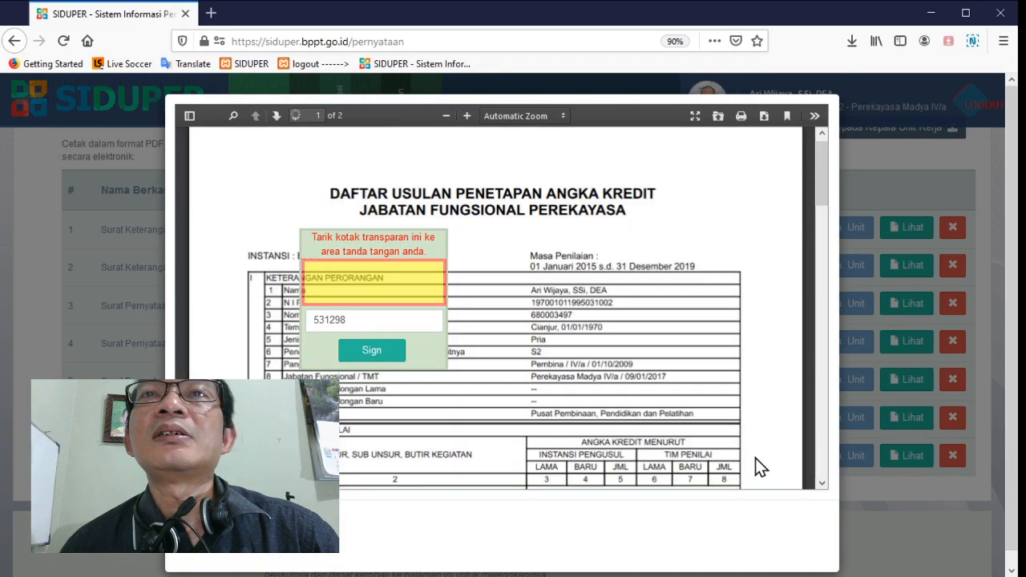
pyautogui.scroll(-5, 755, 458)
pyautogui.scroll(-10, 755, 461)
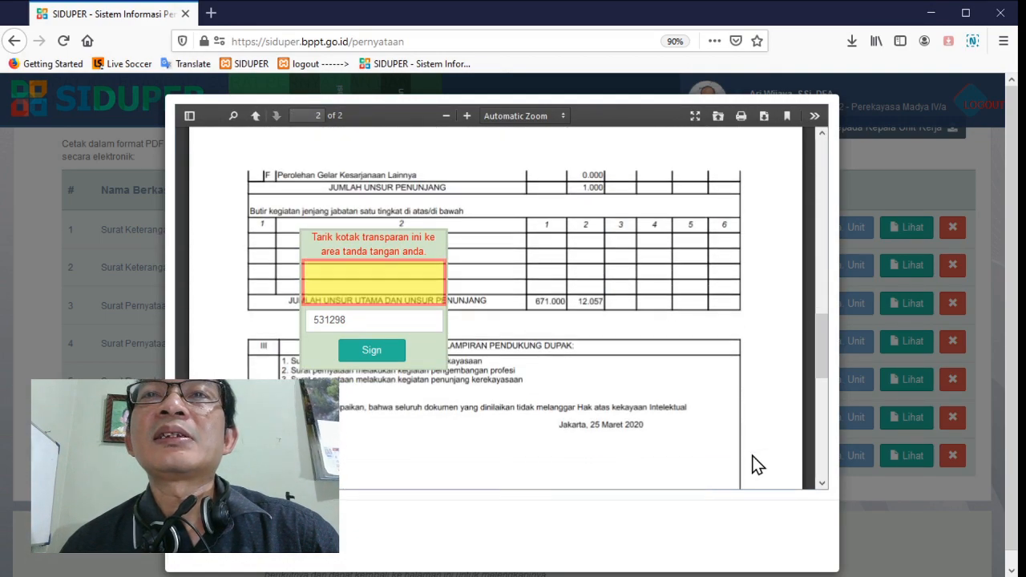
pyautogui.moveTo(425, 358)
pyautogui.mouseDown()
pyautogui.moveTo(513, 391)
pyautogui.moveTo(676, 399)
pyautogui.mouseUp()
pyautogui.click(625, 393)
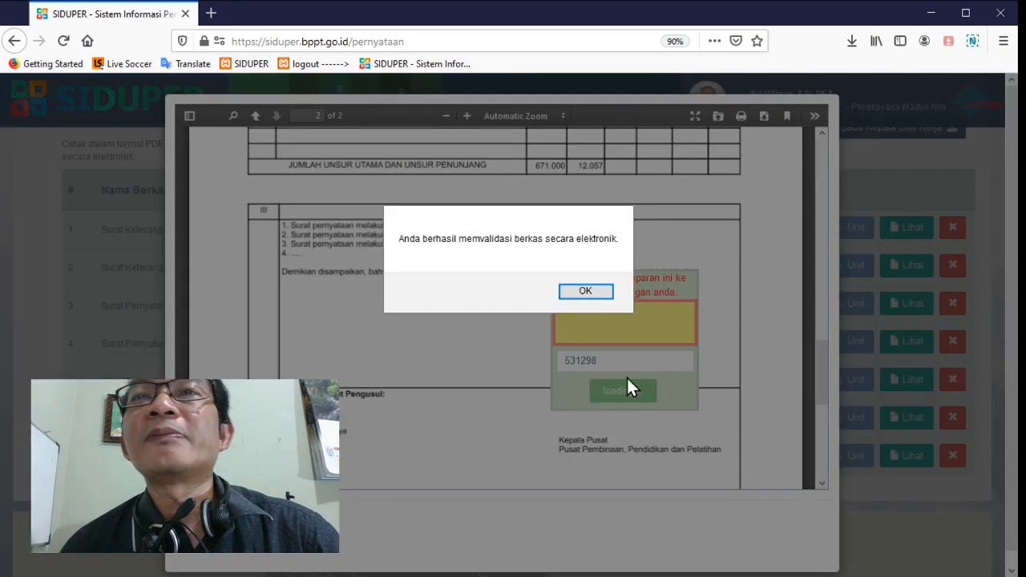
pyautogui.click(585, 292)
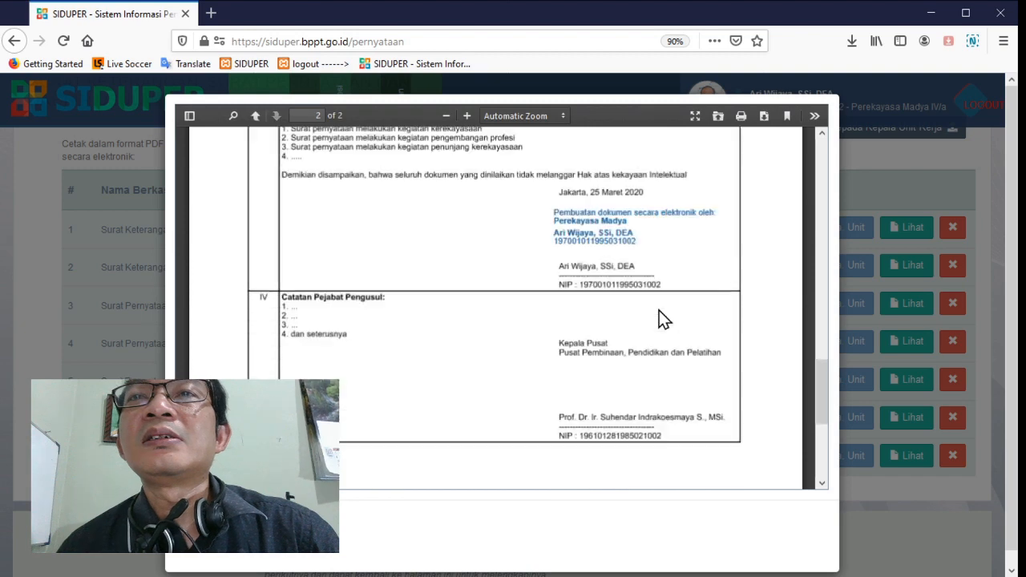
pyautogui.click(203, 527)
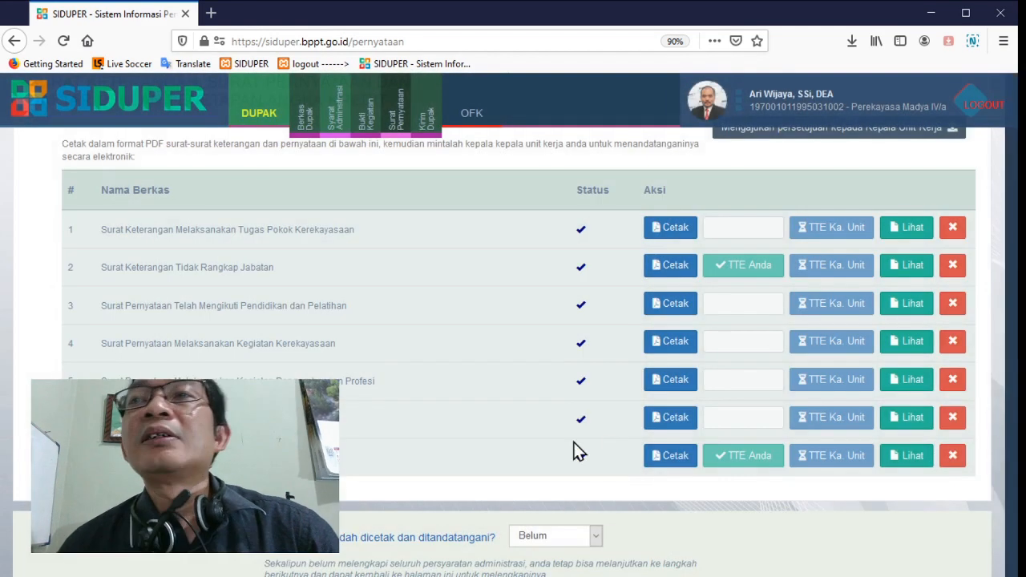
# Open the PDF preview of the Surat Keterangan Melaksanakan Tugas Pokok Kerekayasaan to check it, then close it
pyautogui.click(915, 228)
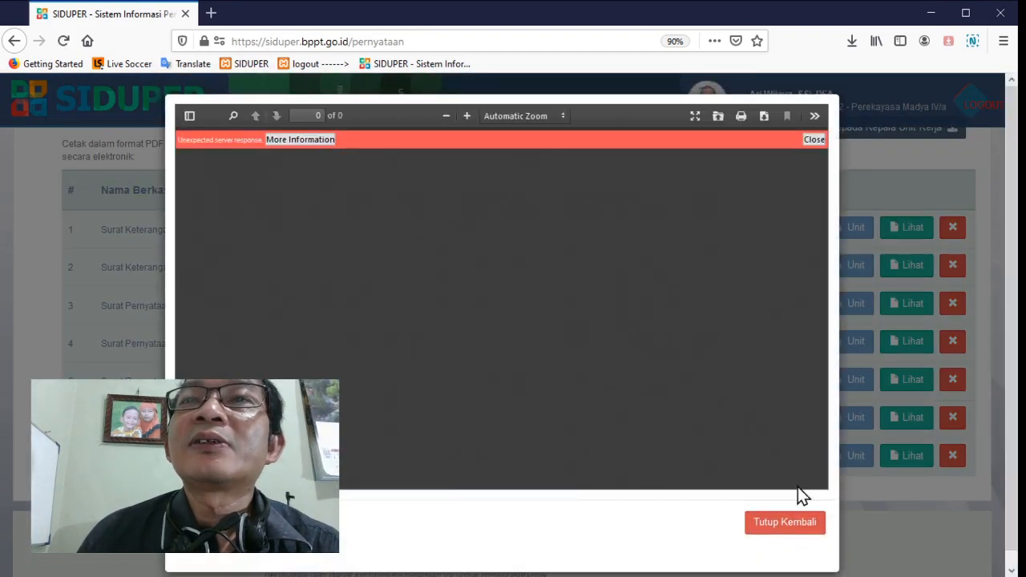
pyautogui.click(782, 529)
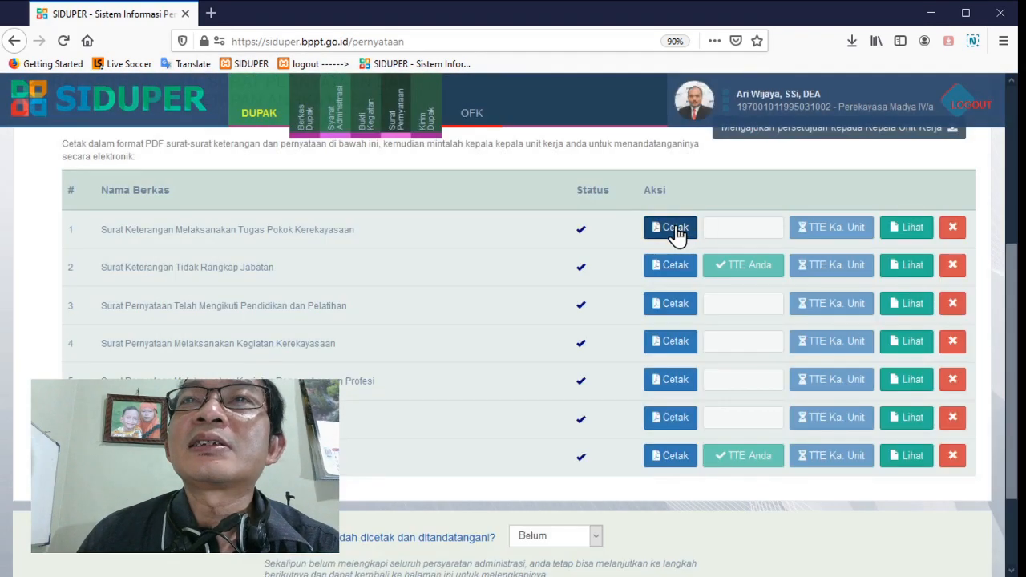
# Delete the three older Surat Pernyataan Tugas Pokok Kerekayasaan files, keep only KT01-RHRQ-VLBL-DUPAK.pdf dated 25/03/2020, and save
pyautogui.click(676, 230)
pyautogui.scroll(-4, 749, 359)
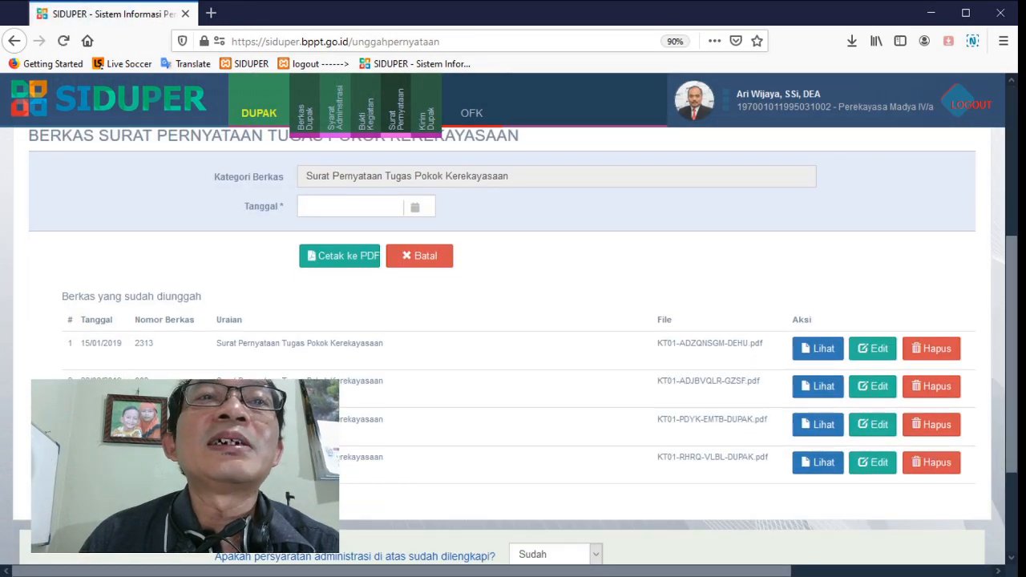
pyautogui.click(933, 353)
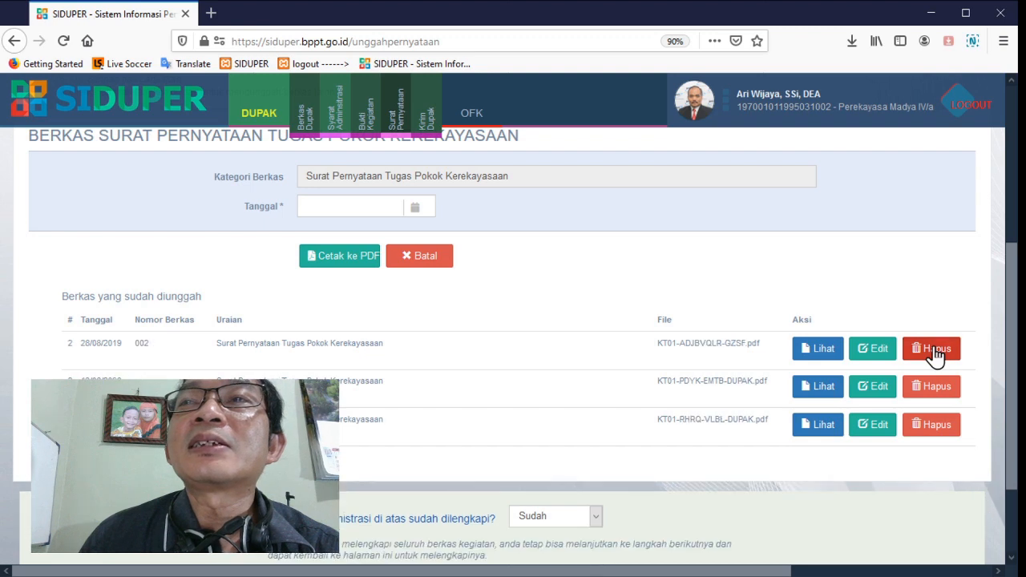
pyautogui.click(933, 354)
pyautogui.click(934, 356)
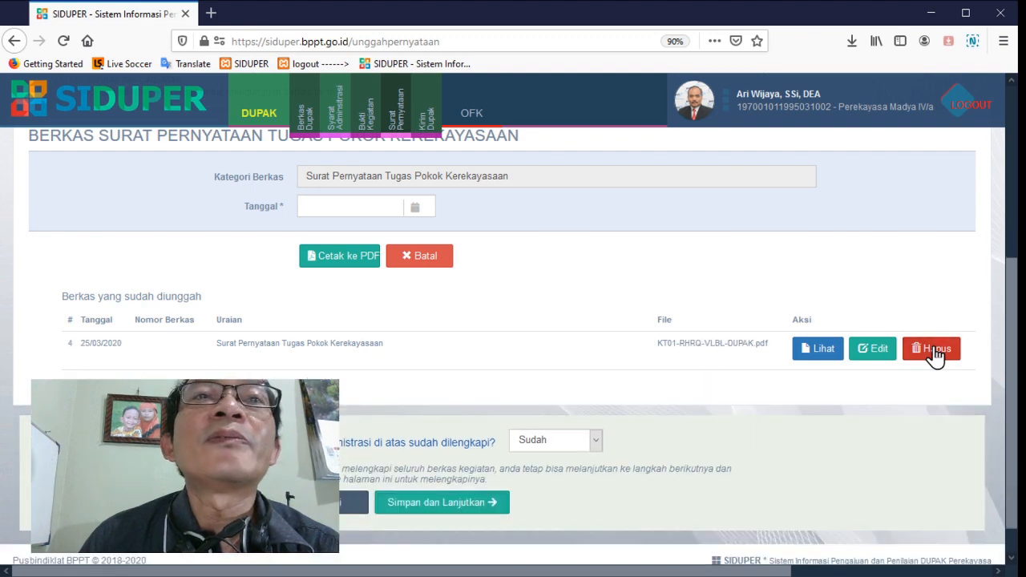
pyautogui.click(488, 506)
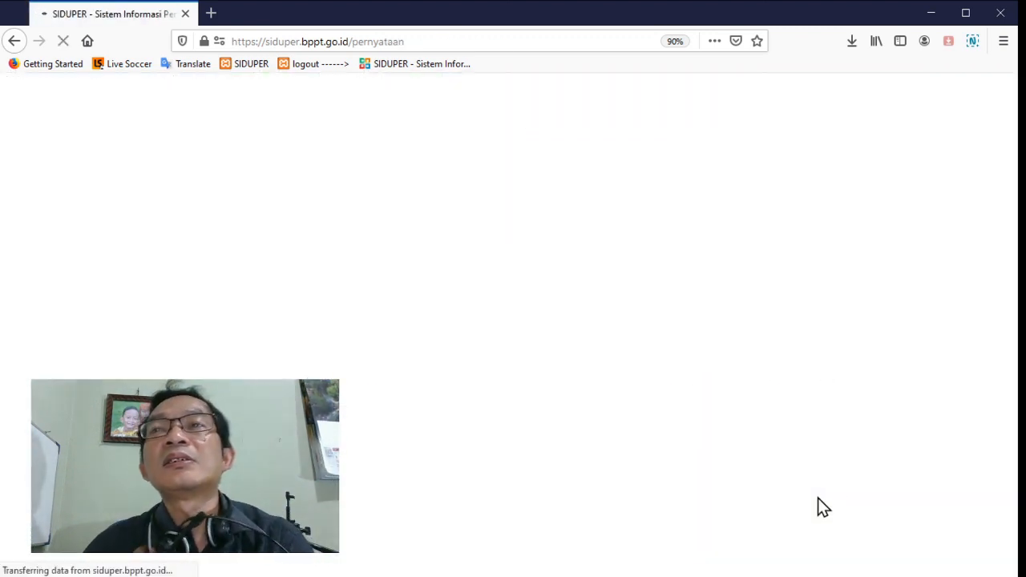
# Check the Surat Pernyataan Telah Mengikuti Pendidikan dan Pelatihan preview, then delete its duplicate file PR02-ADGXRCDA-ETGQ.pdf and save
pyautogui.scroll(-3, 845, 450)
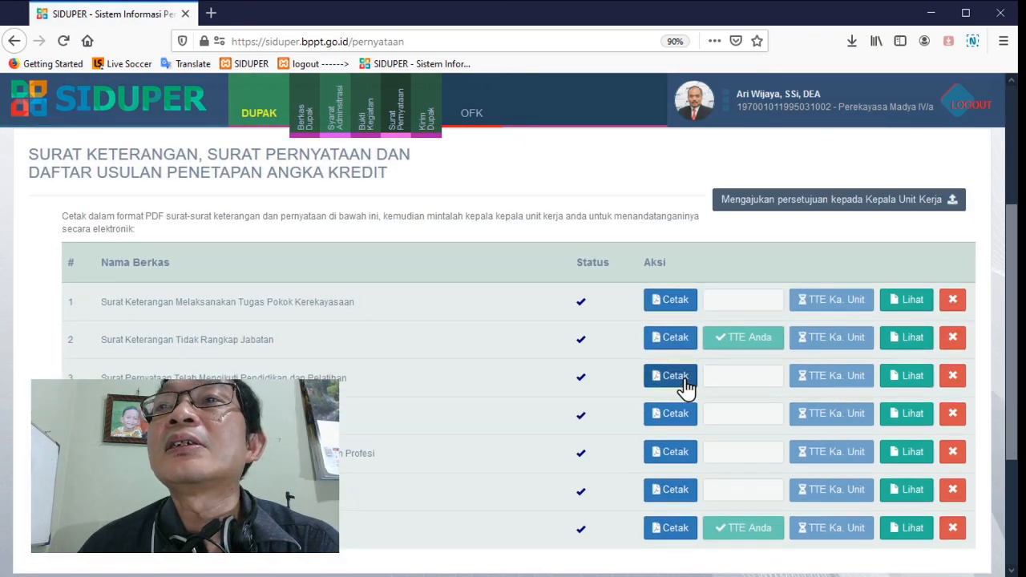
pyautogui.click(916, 380)
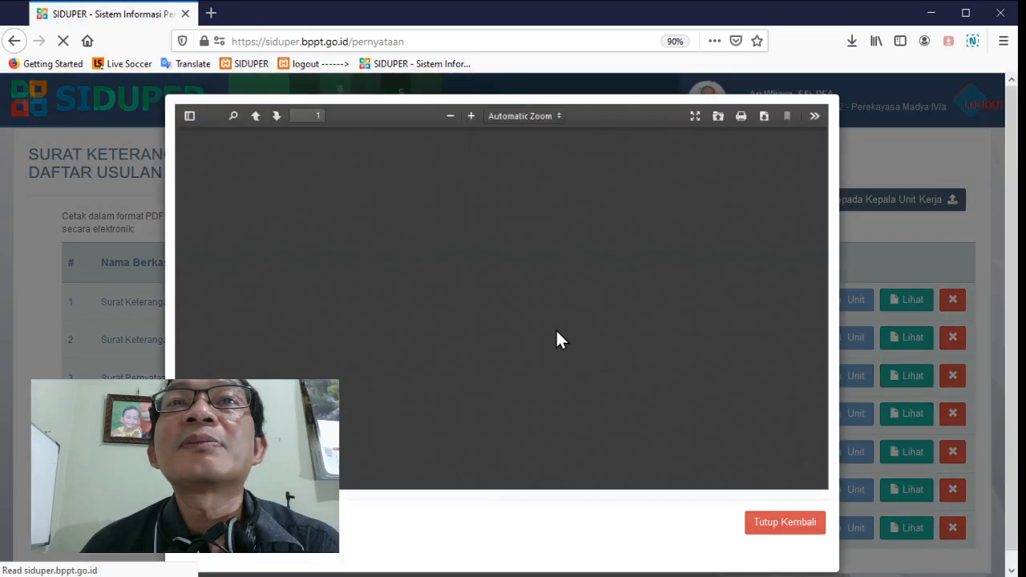
pyautogui.click(754, 528)
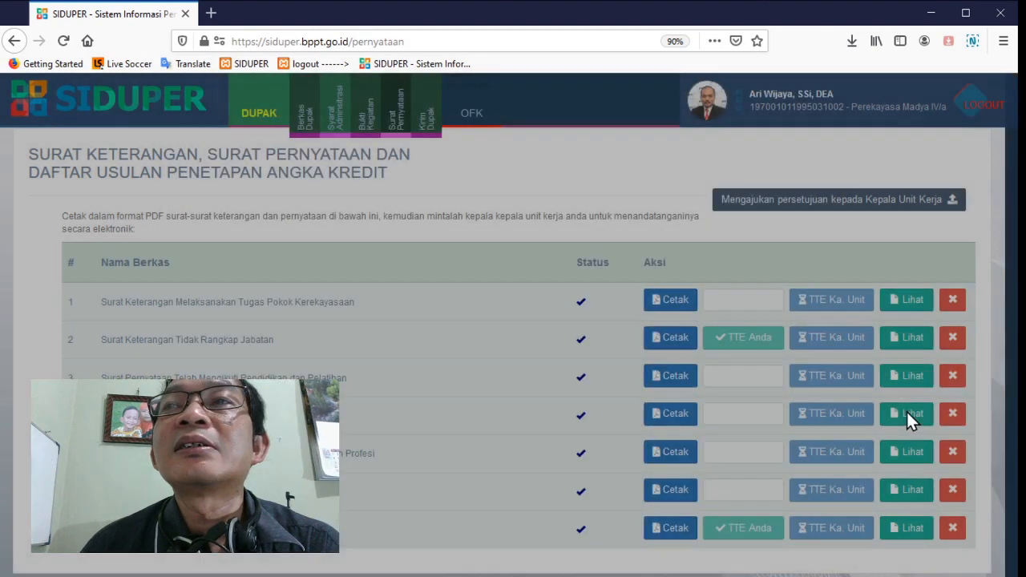
pyautogui.click(660, 382)
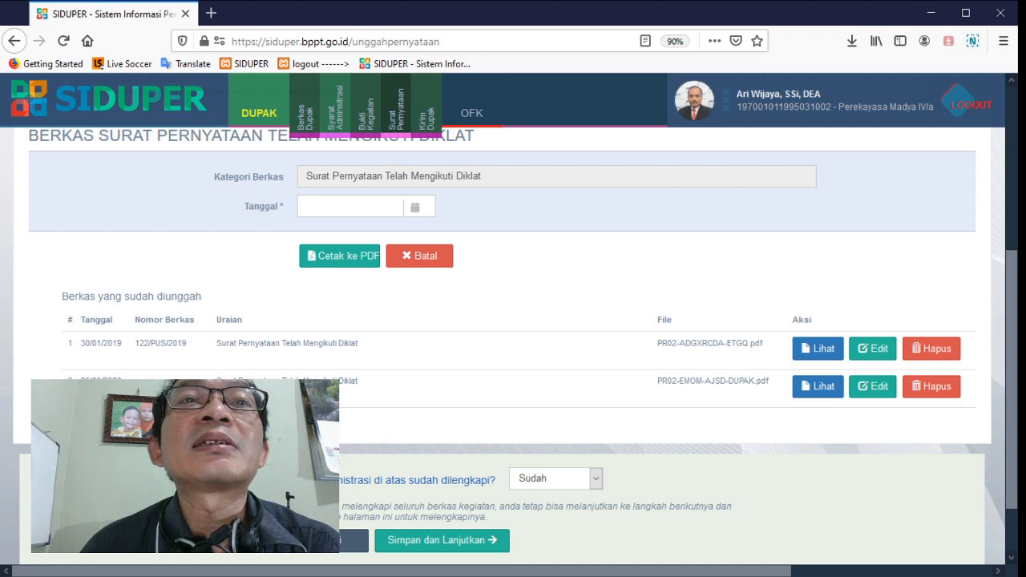
pyautogui.click(934, 350)
pyautogui.click(479, 505)
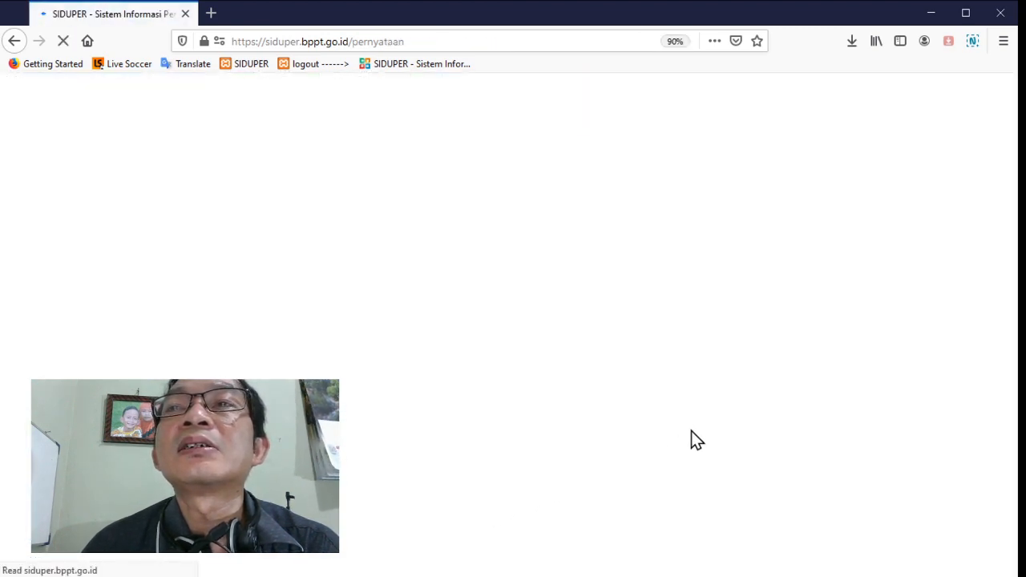
# Check the Surat Pernyataan Melaksanakan Kegiatan Kerekayasaan preview, then delete its duplicate file PR03-ADDVICOL-GBUB.pdf and save
pyautogui.scroll(-5, 695, 429)
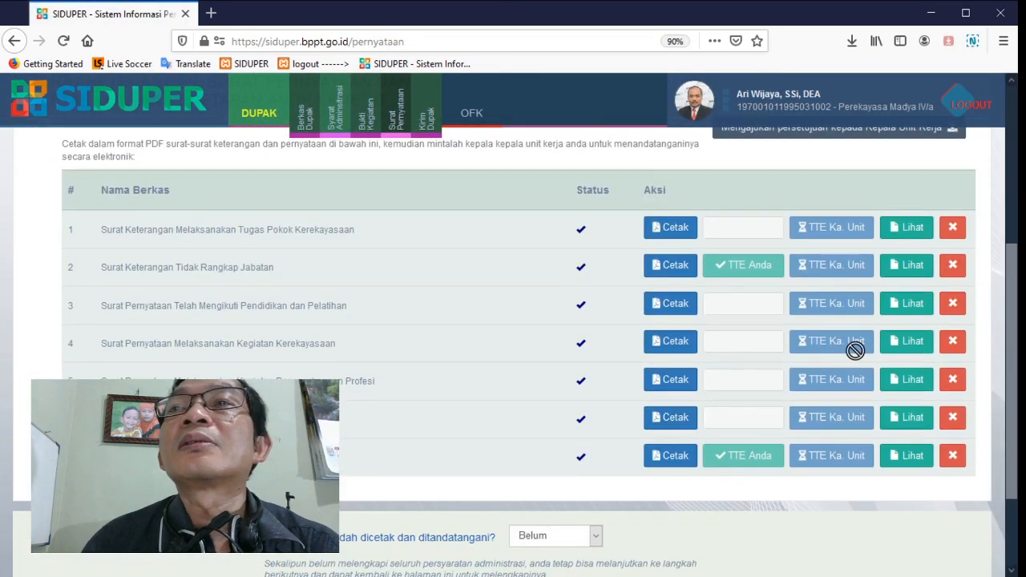
pyautogui.click(897, 347)
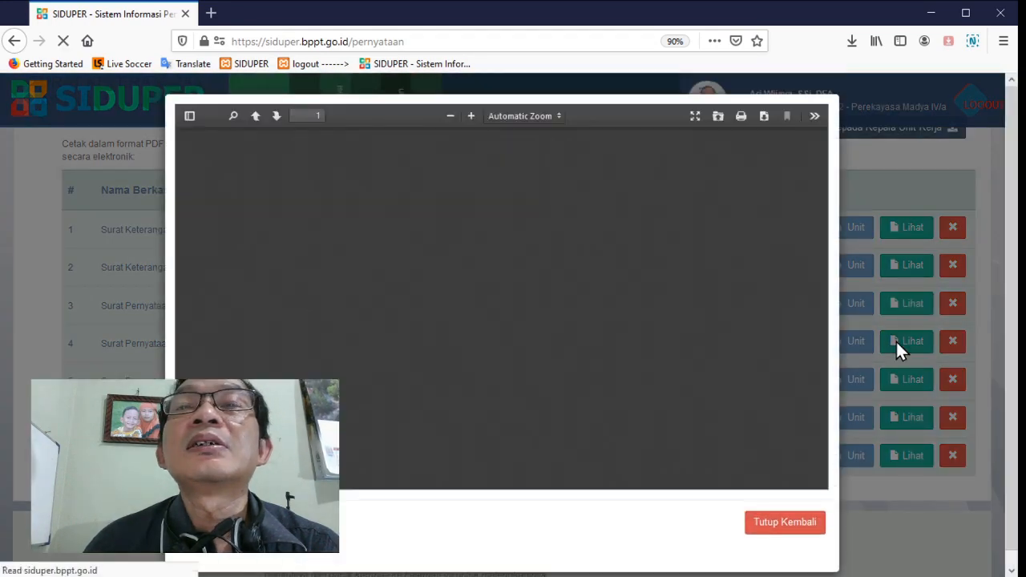
pyautogui.click(784, 522)
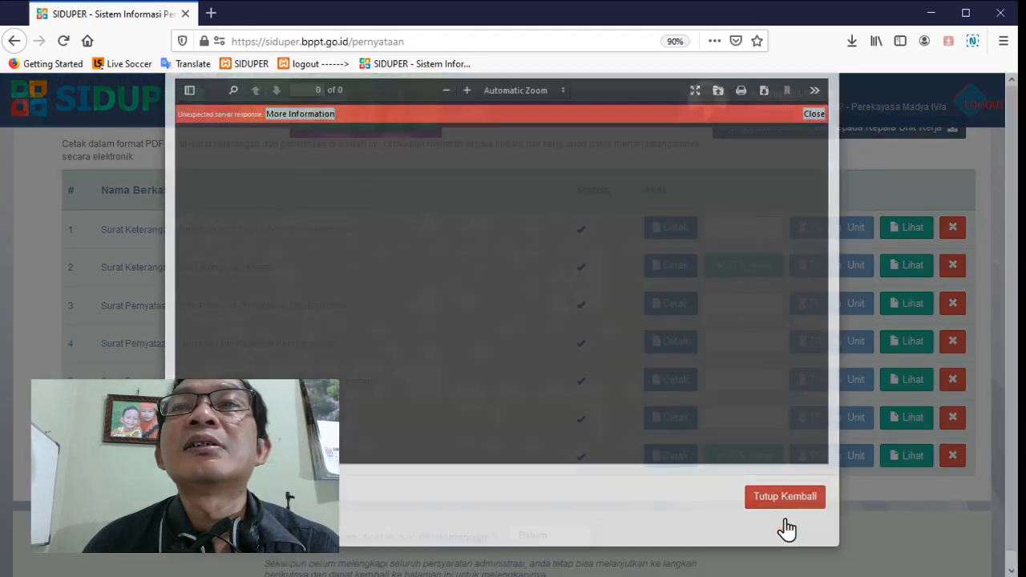
pyautogui.click(662, 346)
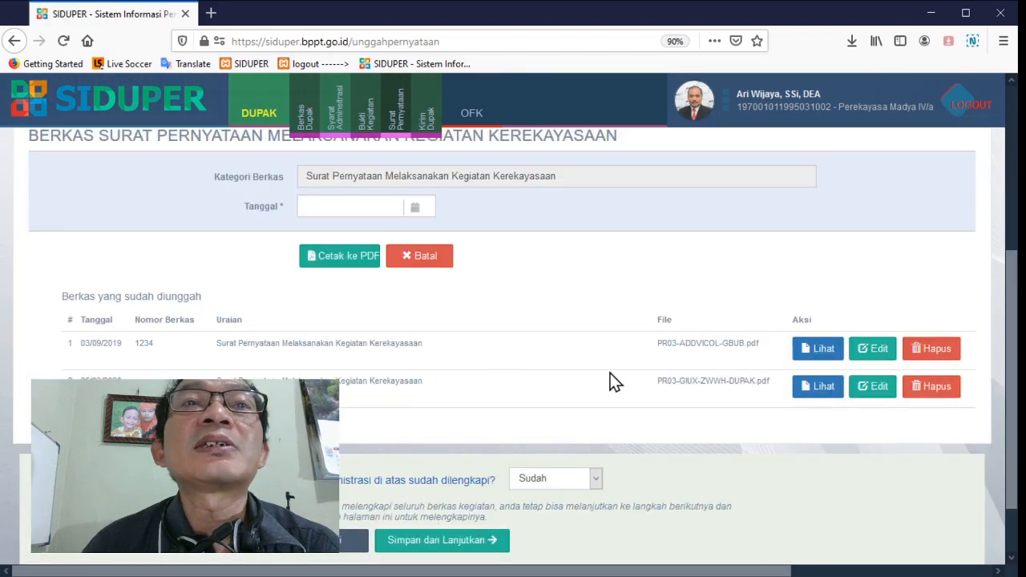
pyautogui.click(935, 353)
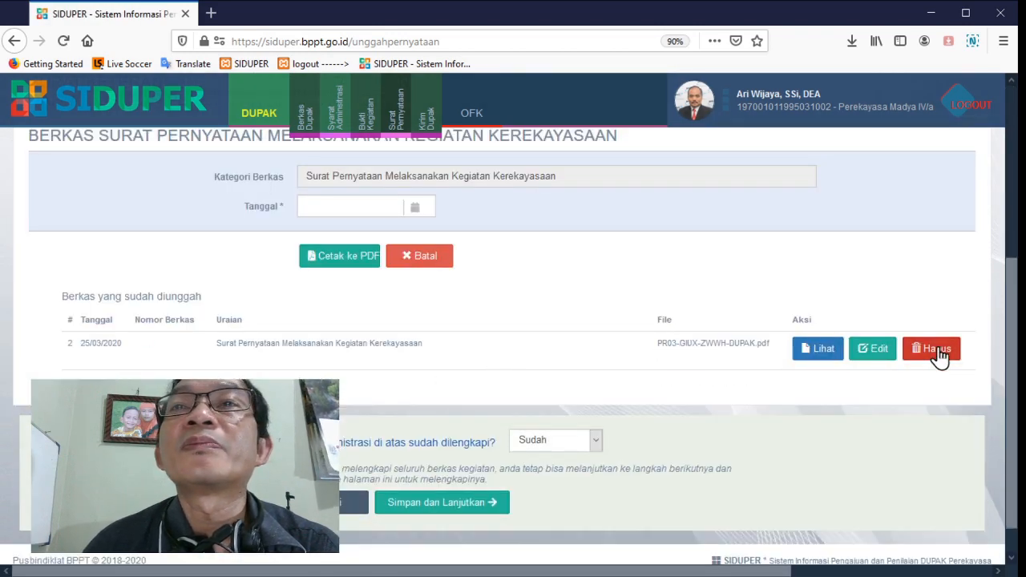
pyautogui.click(464, 505)
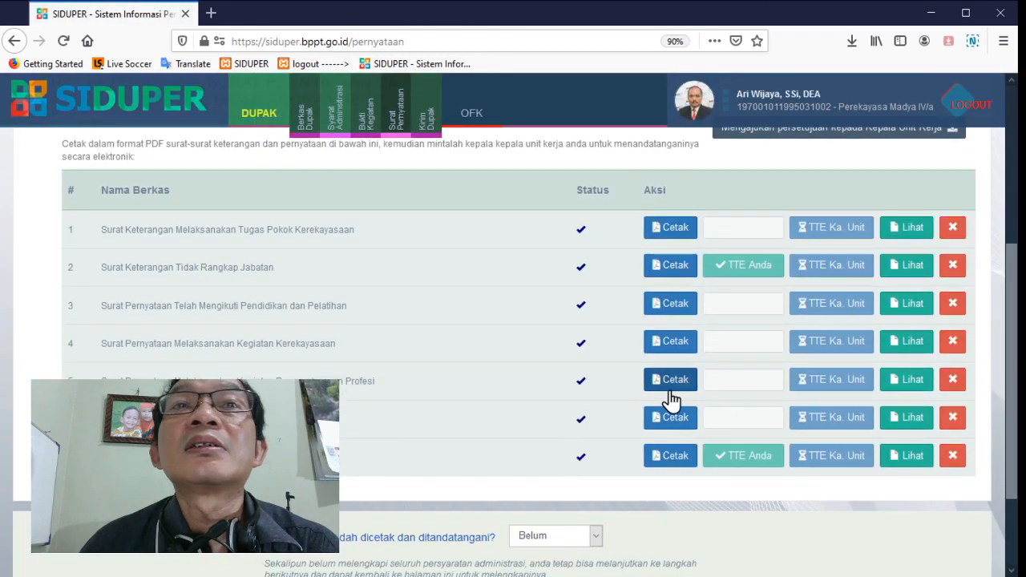
# Delete the duplicate Surat Pernyataan Melaksanakan Kegiatan Pengembangan Profesi file PR04-ADUENPCM-MXEP.pdf and save the remaining file
pyautogui.click(671, 389)
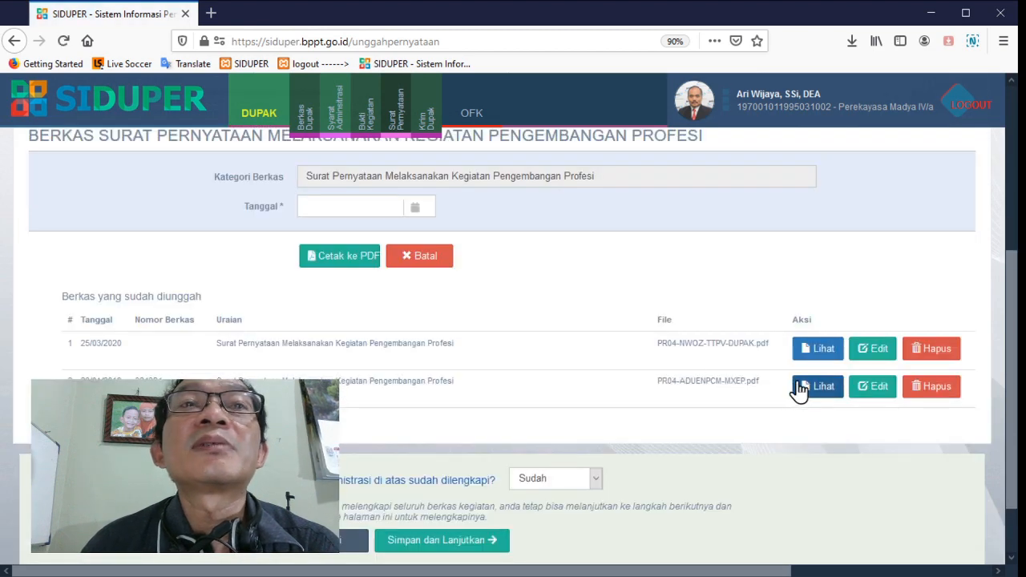
pyautogui.click(924, 388)
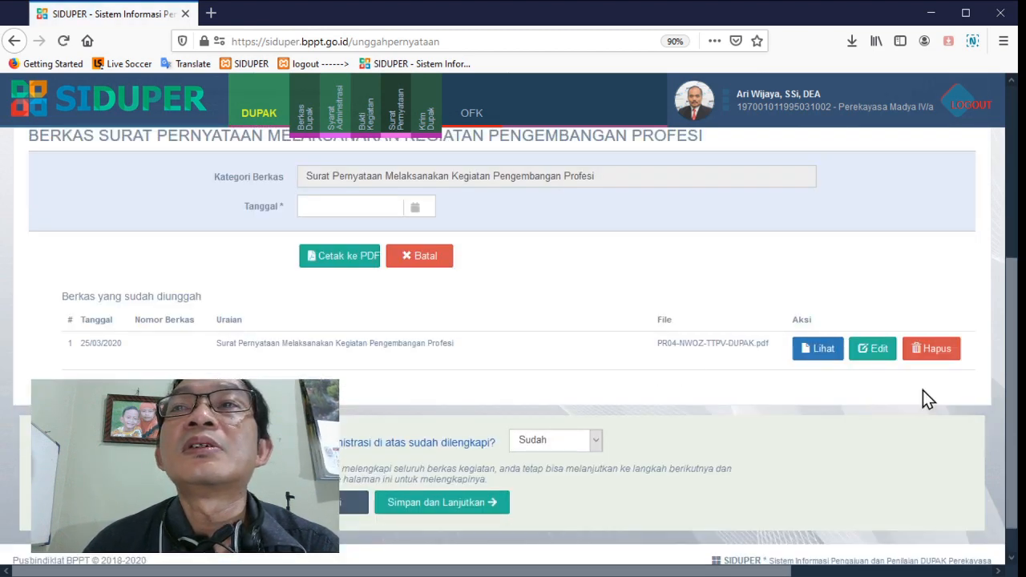
pyautogui.click(449, 504)
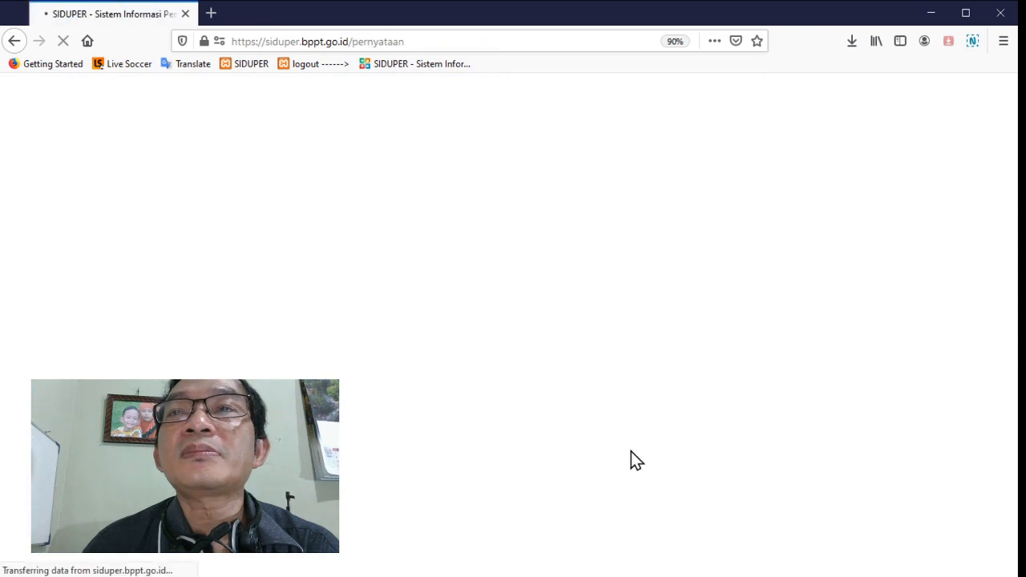
# Delete the duplicate Surat Pernyataan Melaksanakan Kegiatan Penunjang file PR05-ADJKFXJW-MPTD.pdf and save the remaining file
pyautogui.scroll(-5, 631, 451)
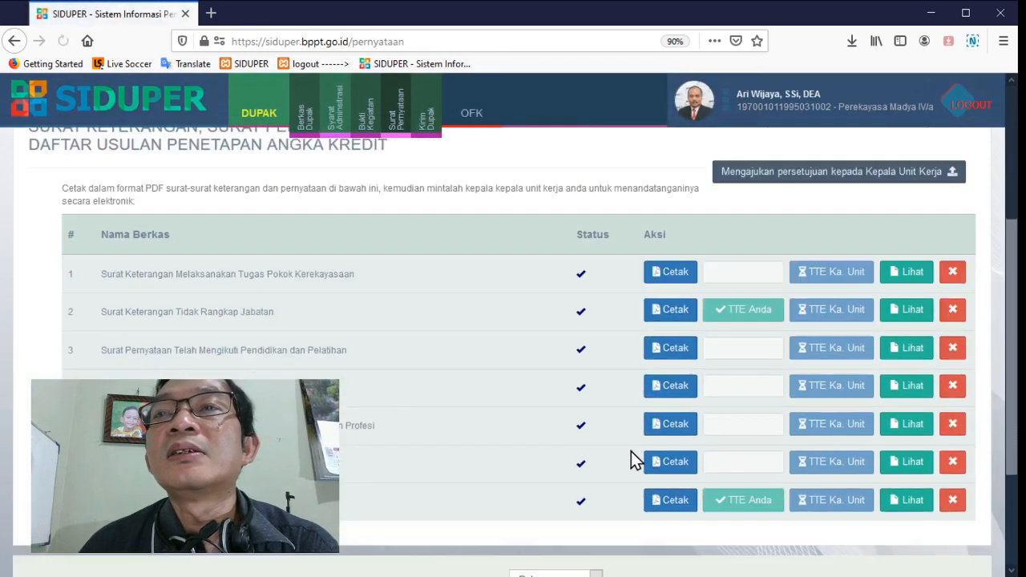
pyautogui.click(654, 425)
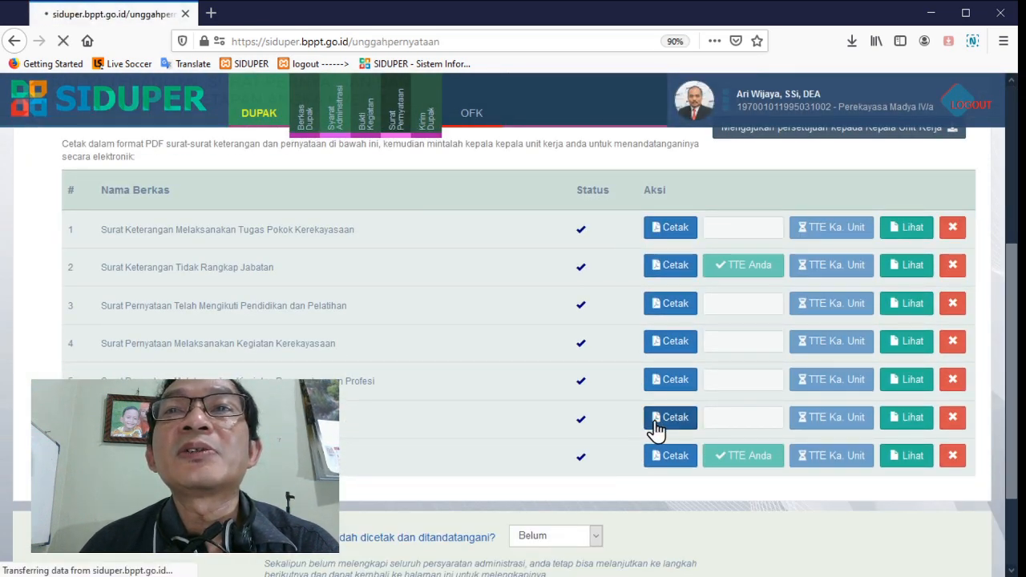
pyautogui.scroll(-3, 655, 431)
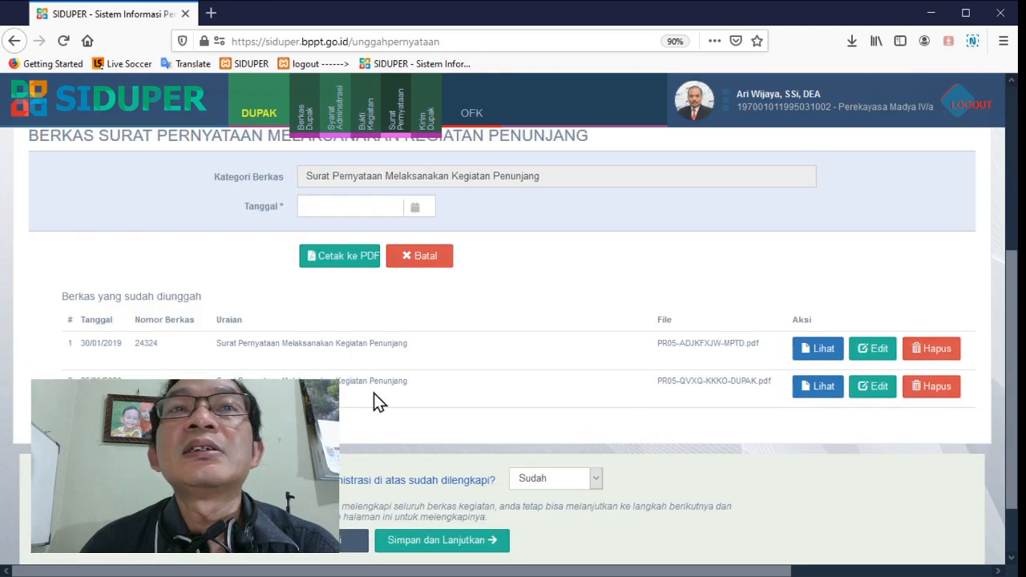
pyautogui.click(940, 356)
pyautogui.click(488, 505)
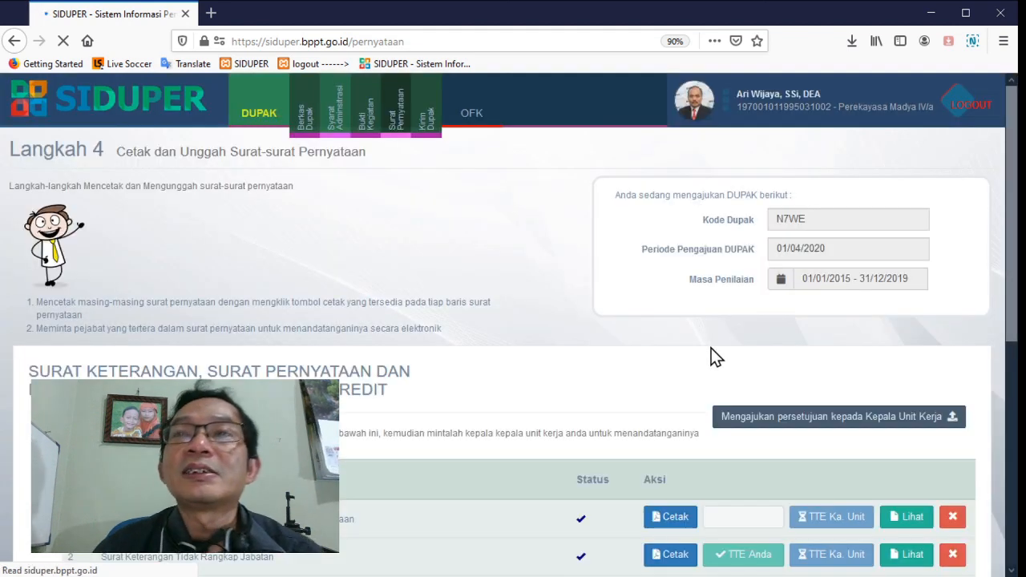
# Open the PDF preview of the signed Daftar Usulan PAK, check the electronic signature on page 2, then close it
pyautogui.scroll(-4, 711, 348)
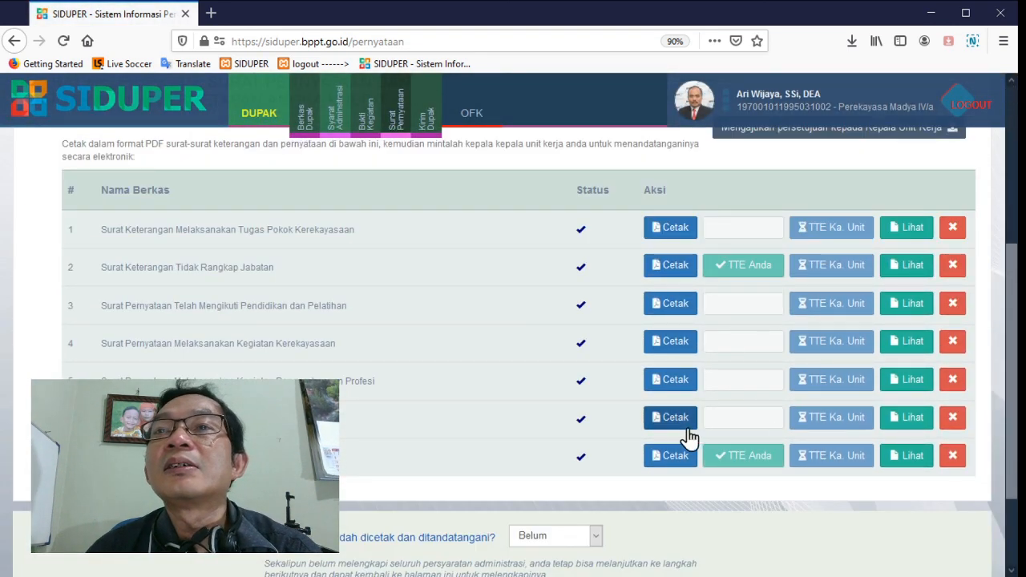
pyautogui.click(913, 458)
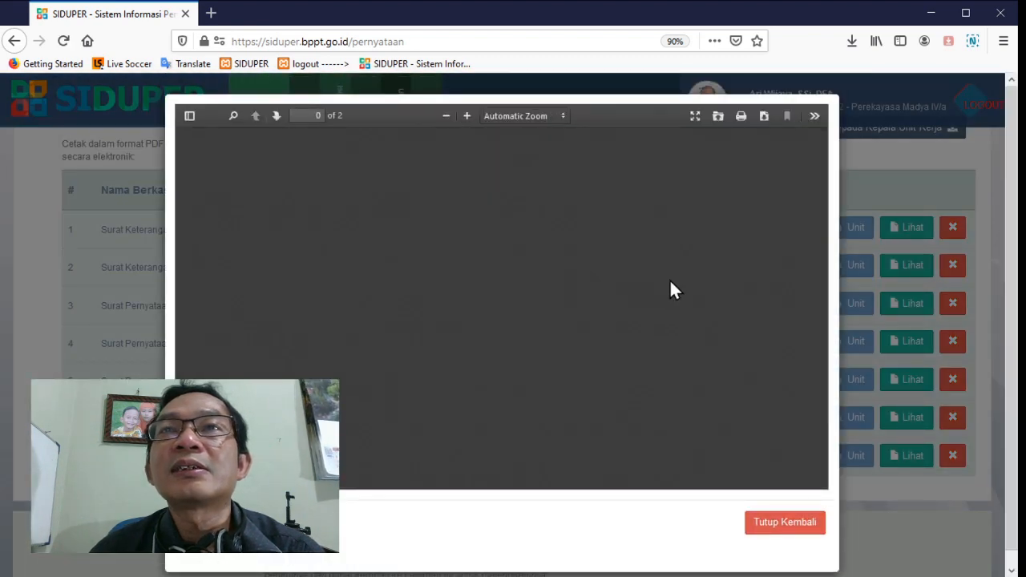
pyautogui.scroll(3, 678, 287)
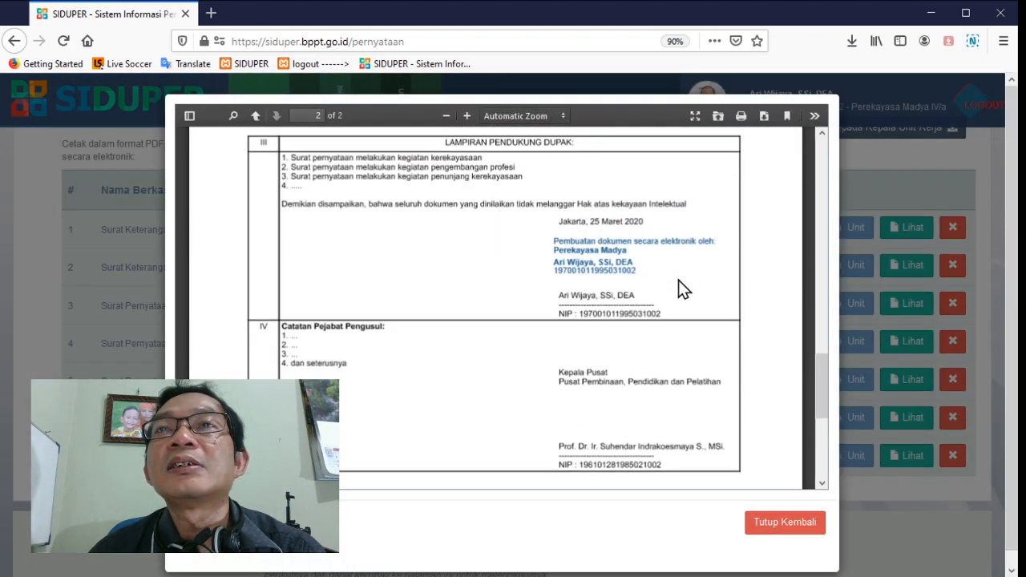
pyautogui.click(807, 533)
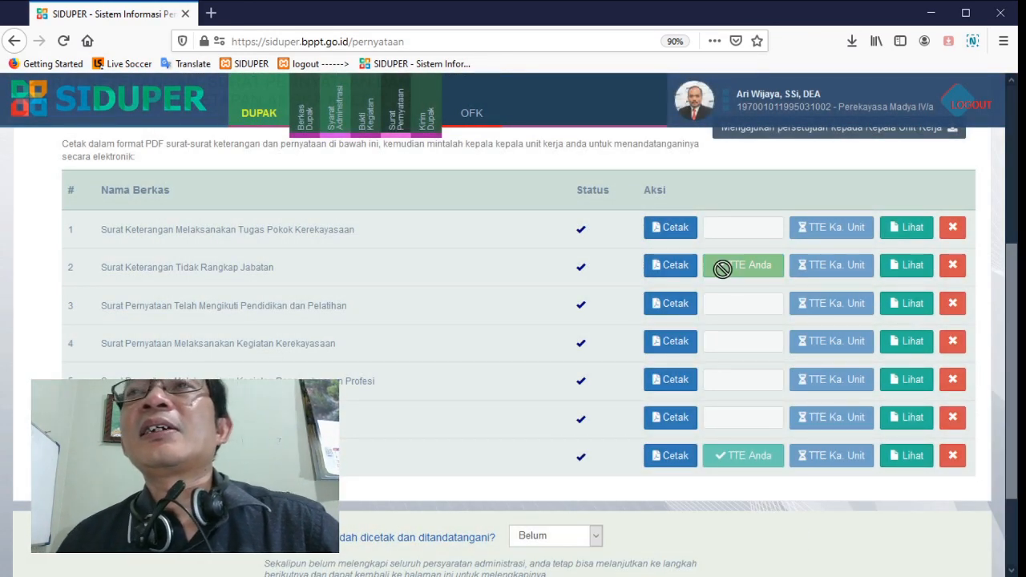
# Submit the letters to the Kepala Unit Kerja for approval and electronic signing, and acknowledge the confirmation
pyautogui.scroll(4, 679, 435)
pyautogui.scroll(-4, 716, 441)
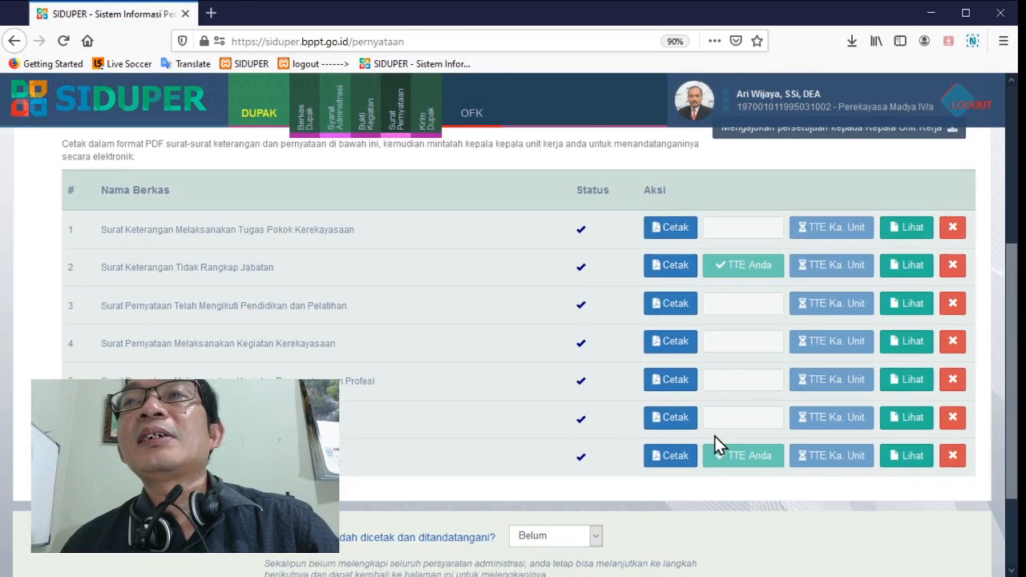
pyautogui.scroll(2, 709, 408)
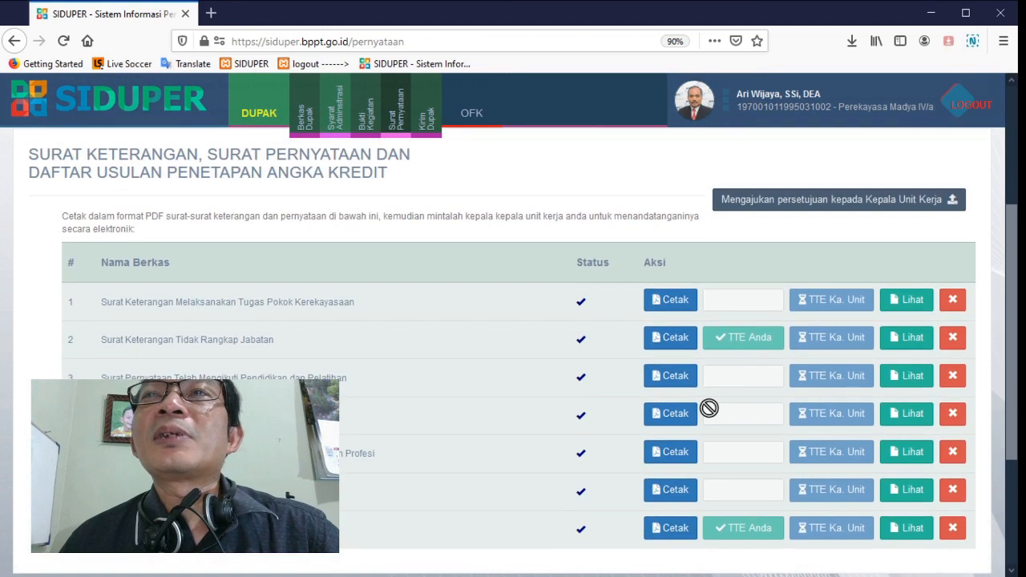
pyautogui.click(824, 206)
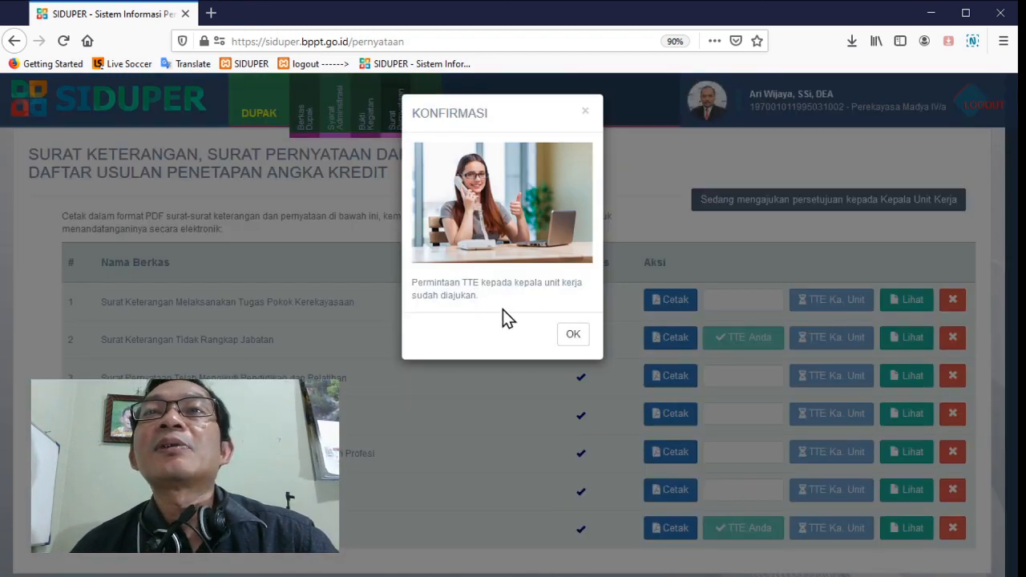
pyautogui.click(572, 336)
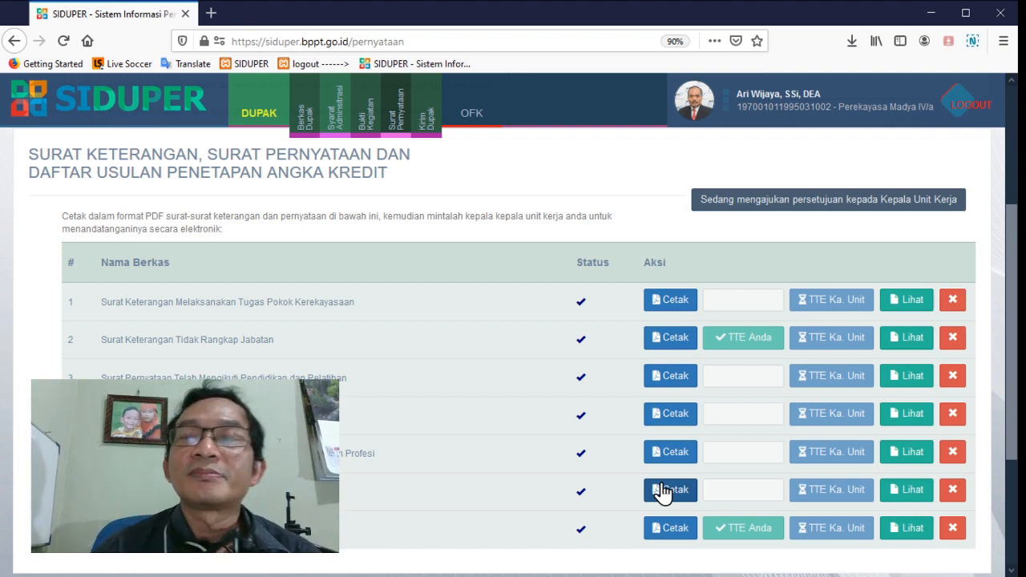
# Try to answer Sudah to the question whether all letters have been printed and signed, and dismiss the message
pyautogui.scroll(-2, 667, 480)
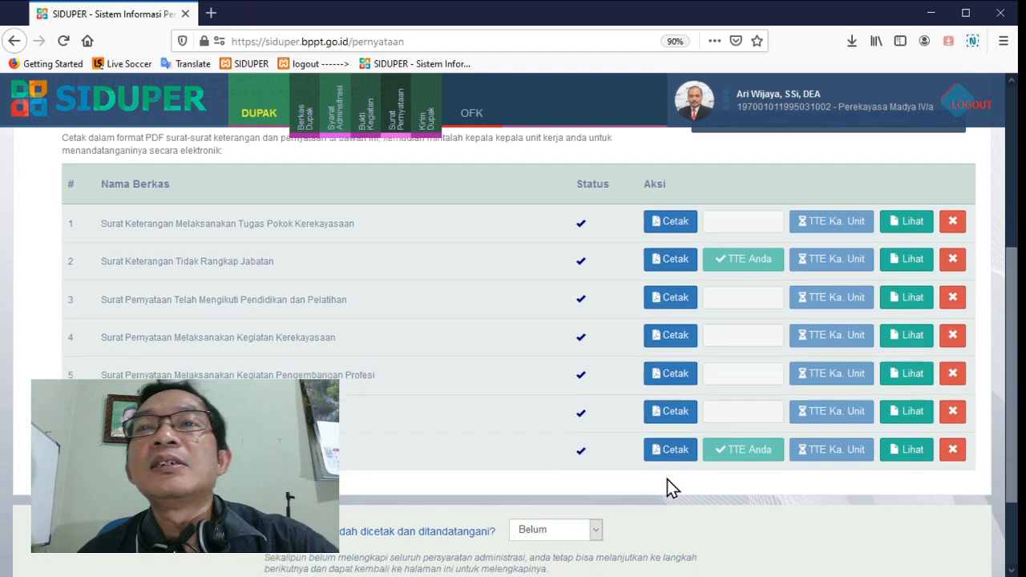
pyautogui.scroll(-2, 667, 480)
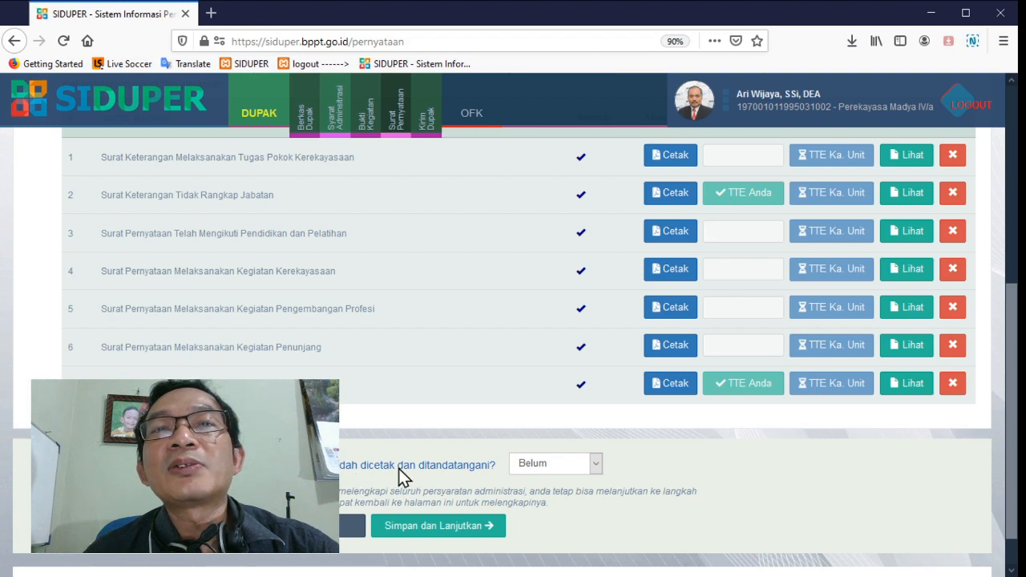
pyautogui.click(553, 499)
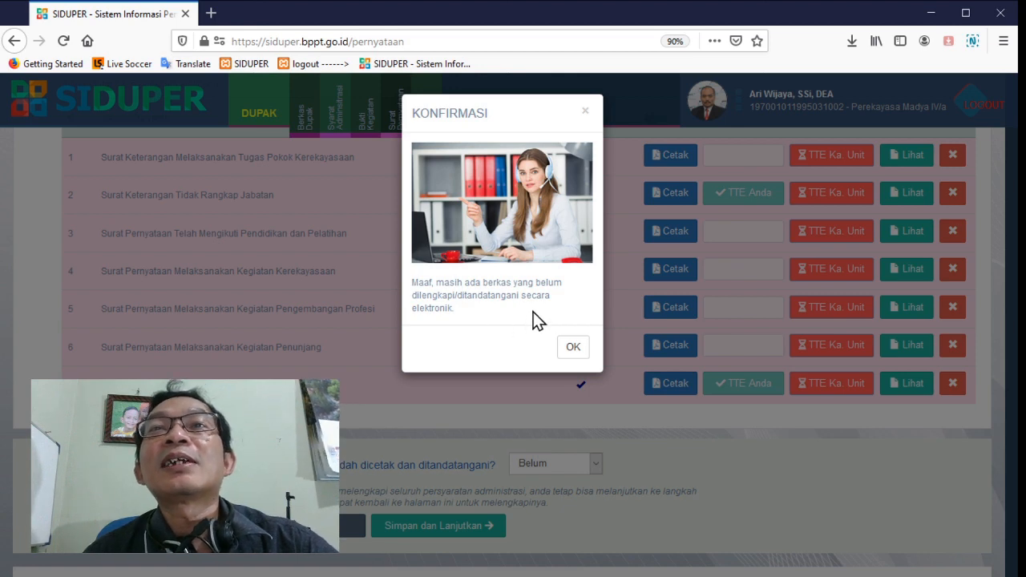
pyautogui.click(572, 347)
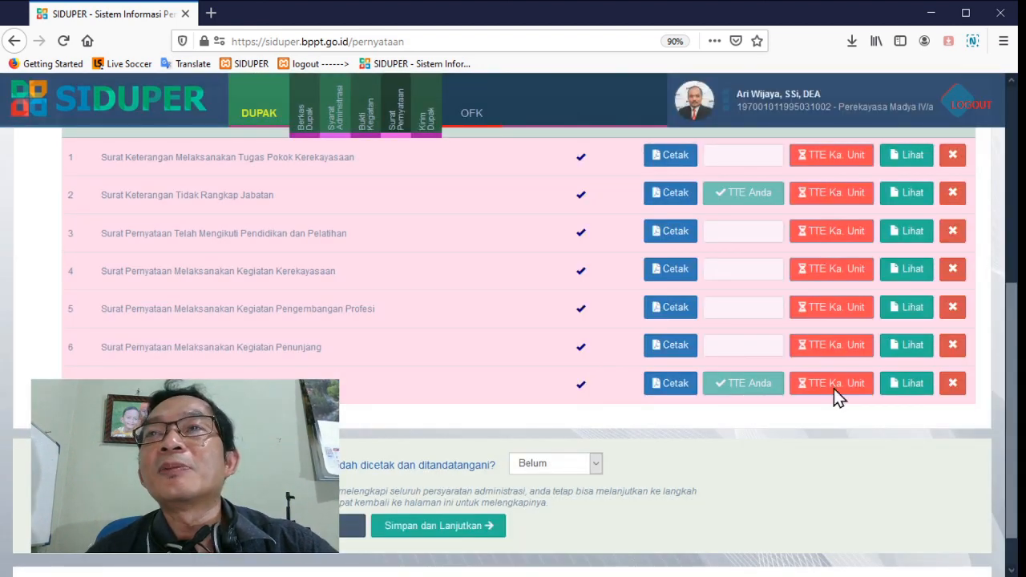
pyautogui.scroll(3, 619, 484)
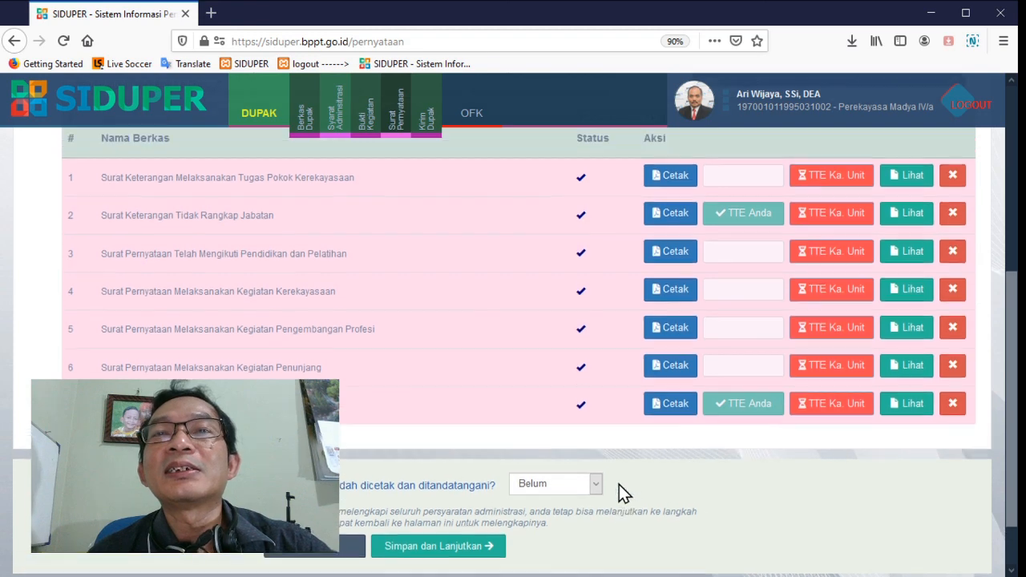
# Log out of the Perekayasa account and open the login form
pyautogui.scroll(1, 620, 484)
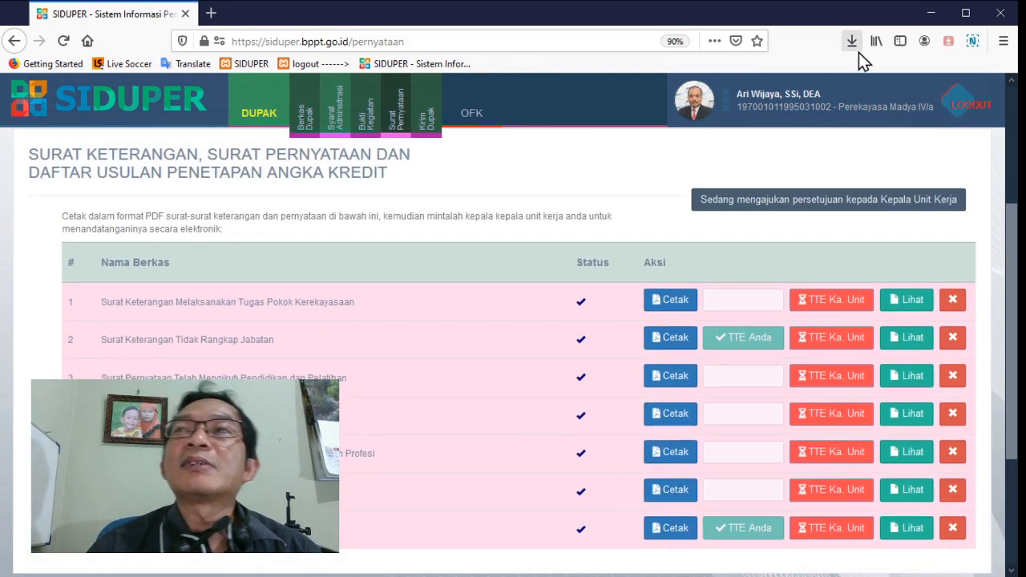
pyautogui.click(966, 106)
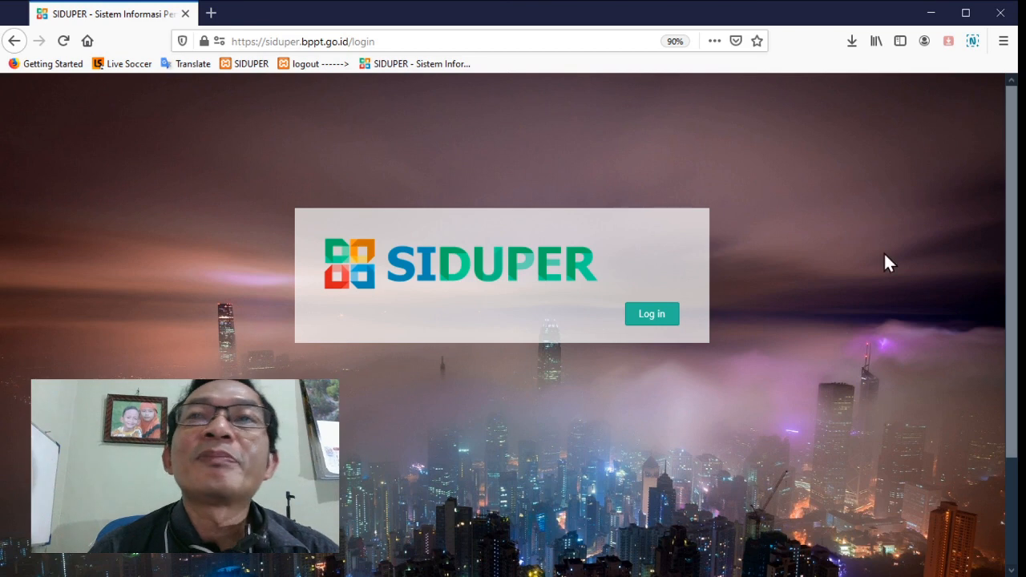
pyautogui.click(665, 316)
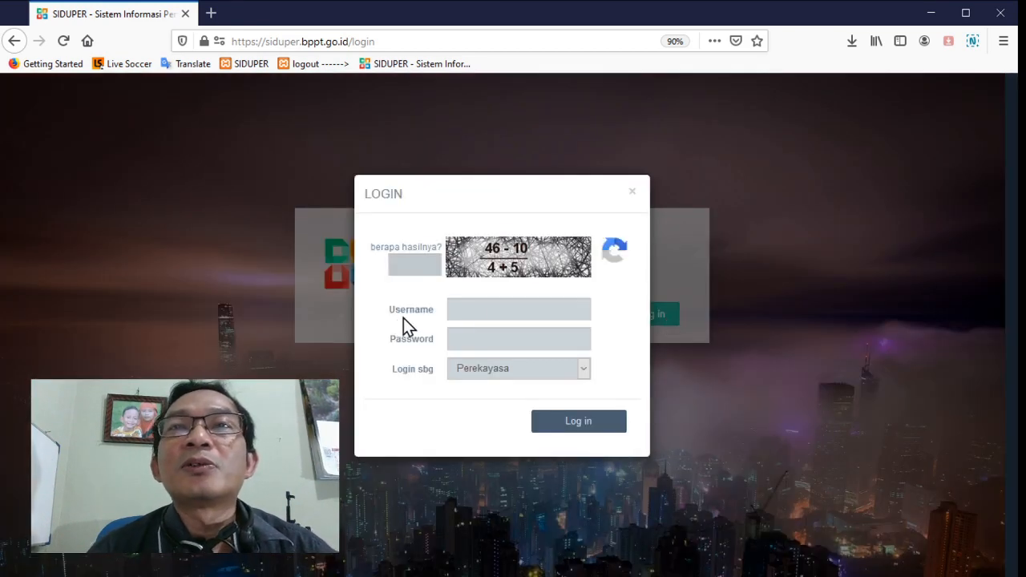
# Log in as the unit head with the saved username and password, answering the arithmetic check with 4 and changing the login role
pyautogui.click(500, 305)
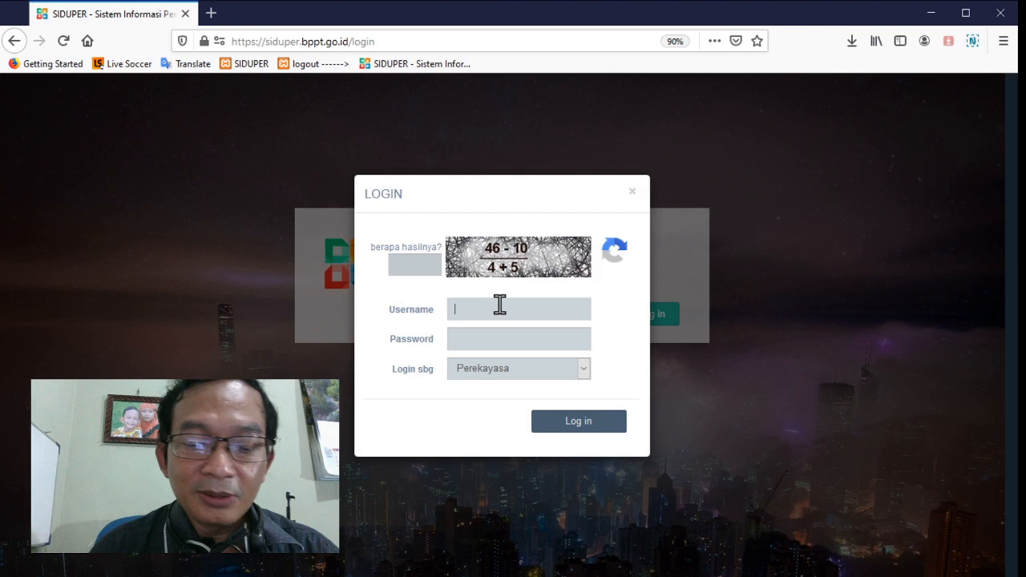
pyautogui.write('suhe')
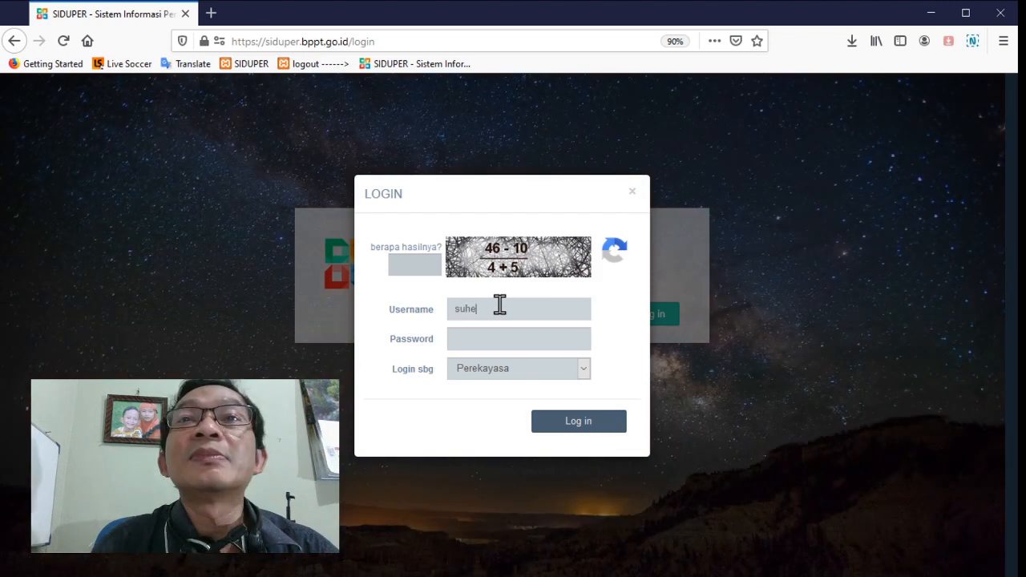
pyautogui.click(519, 345)
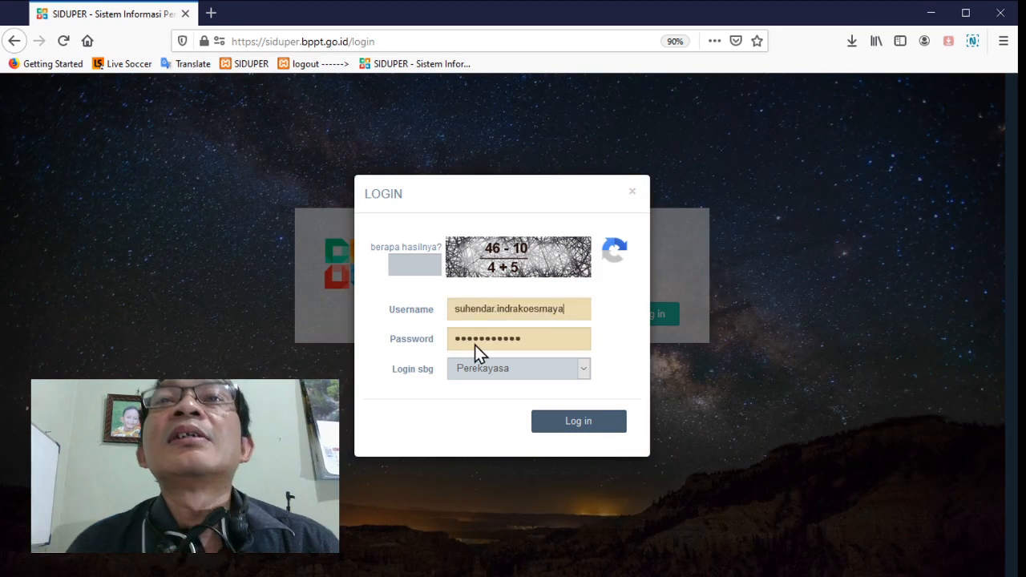
pyautogui.click(419, 267)
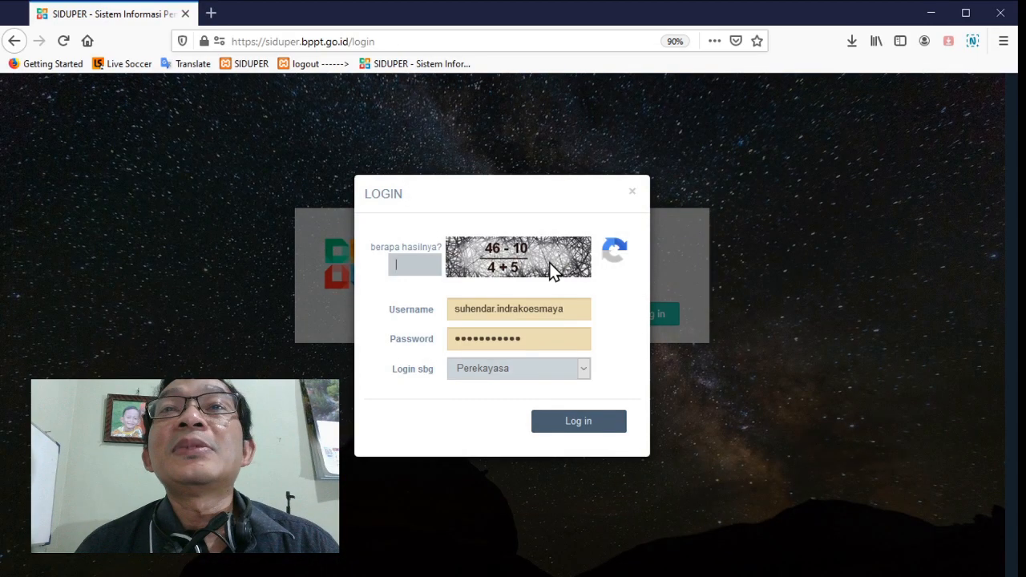
pyautogui.write('4')
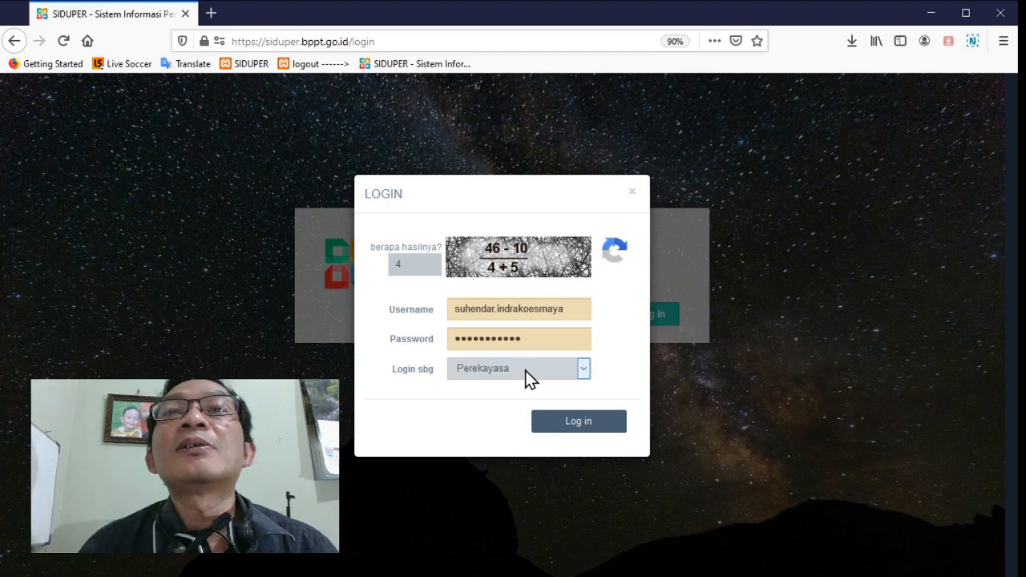
pyautogui.press('Down')
pyautogui.click(595, 429)
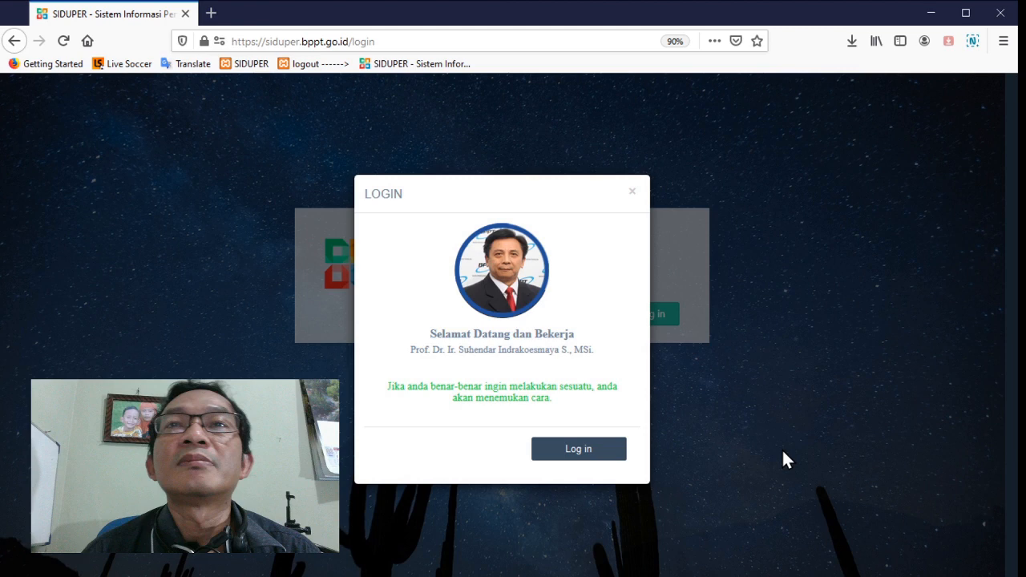
pyautogui.press('Return')
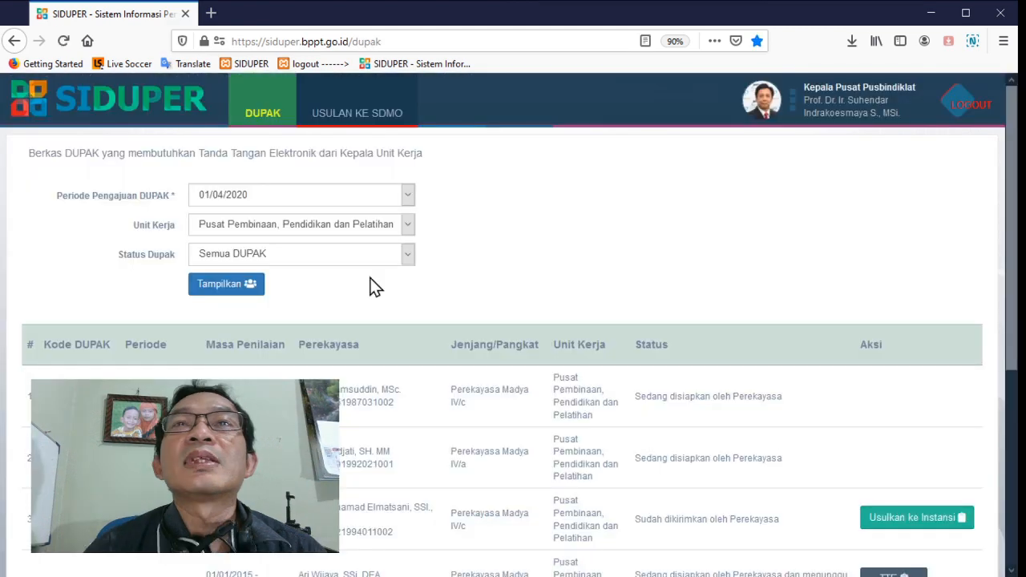
# Filter the DUPAK list by the status Minta TTE and open the matching DUPAK for electronic signing
pyautogui.scroll(-3, 458, 316)
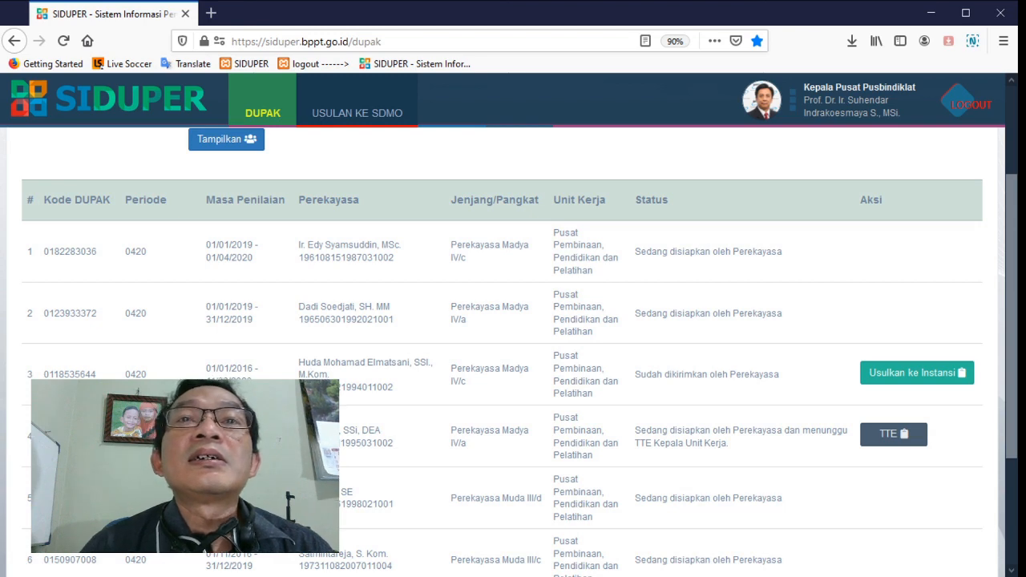
pyautogui.scroll(-2, 348, 412)
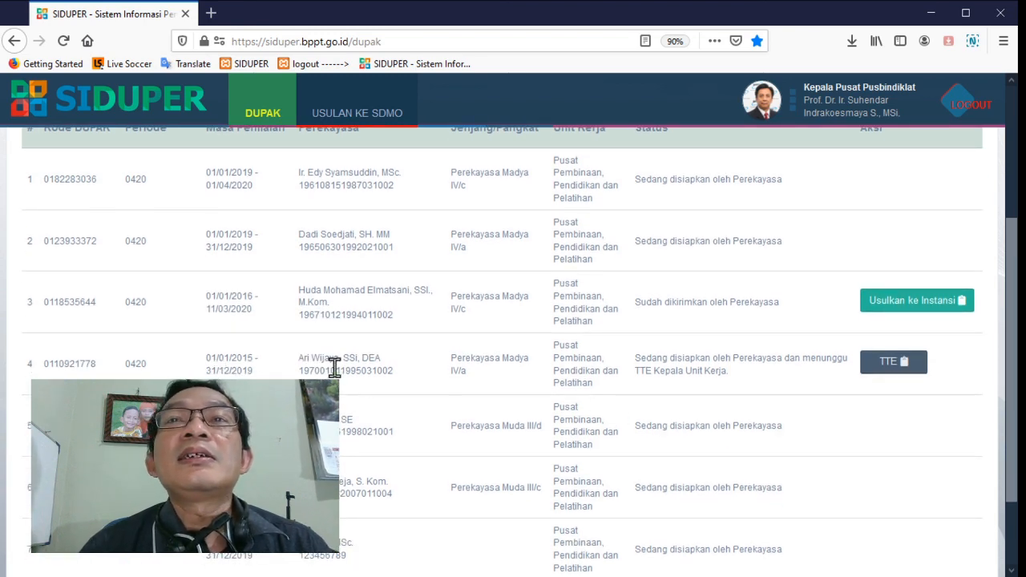
pyautogui.scroll(3, 143, 277)
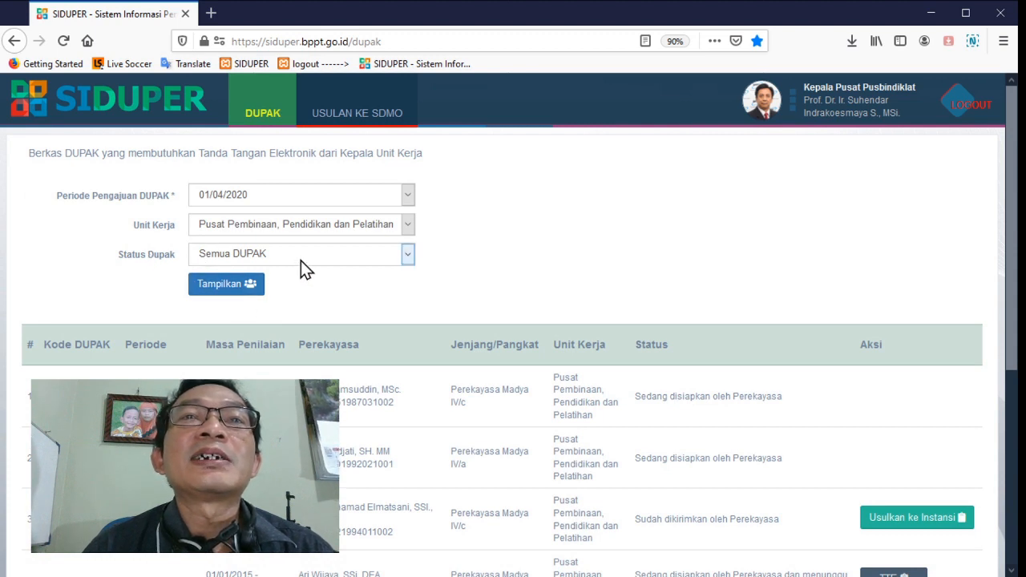
pyautogui.press('Down')
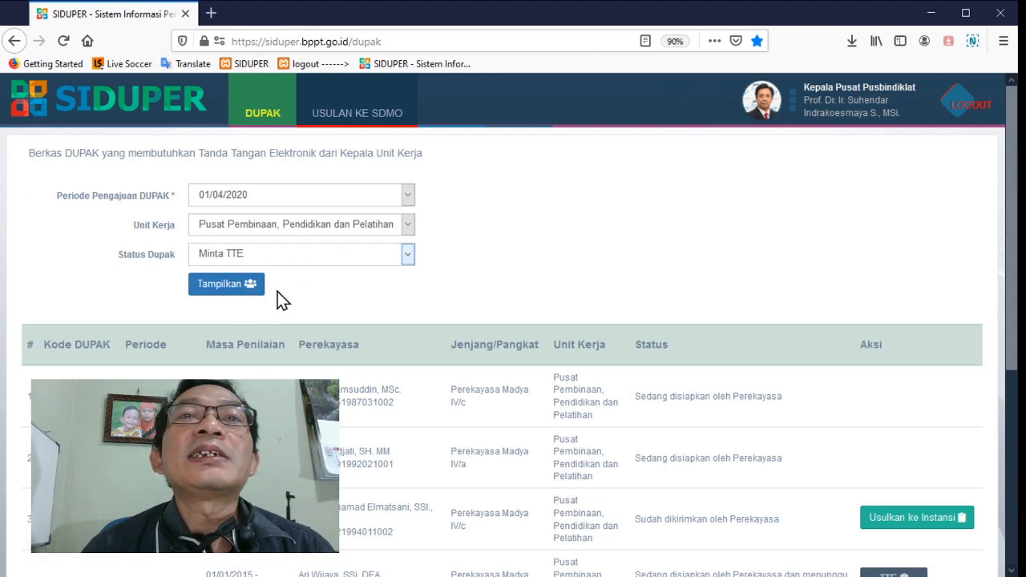
pyautogui.click(197, 285)
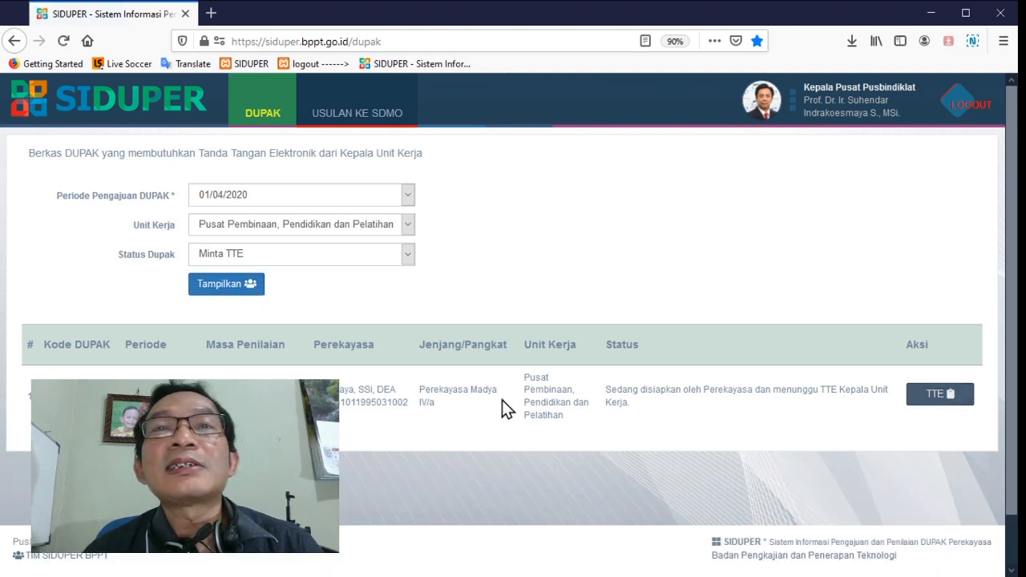
pyautogui.click(934, 397)
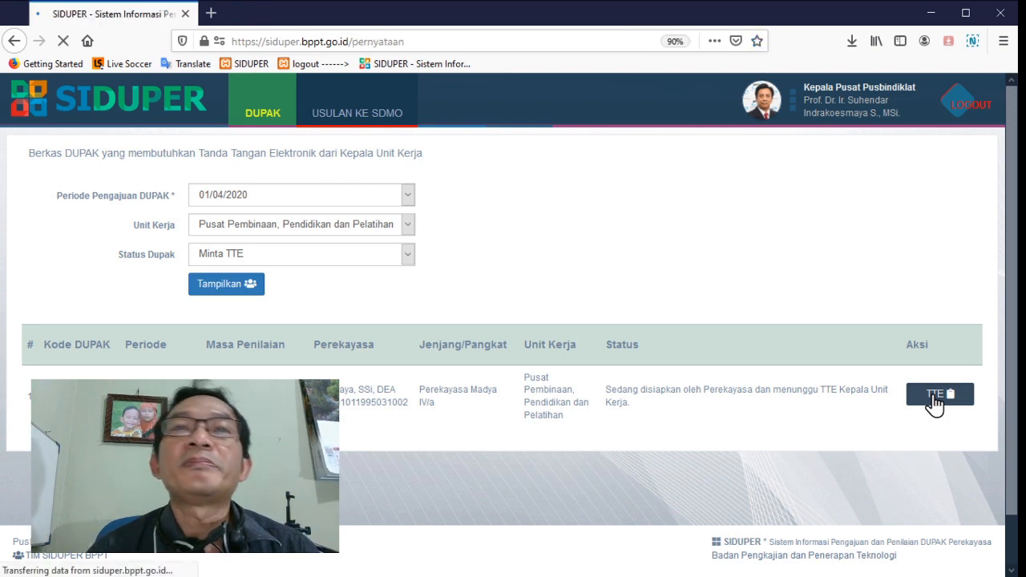
# Preview the Surat Keterangan Melaksanakan Tugas Pokok Kerekayasaan and the Surat Keterangan Tidak Rangkap Jabatan, closing each one after reading
pyautogui.scroll(-4, 934, 396)
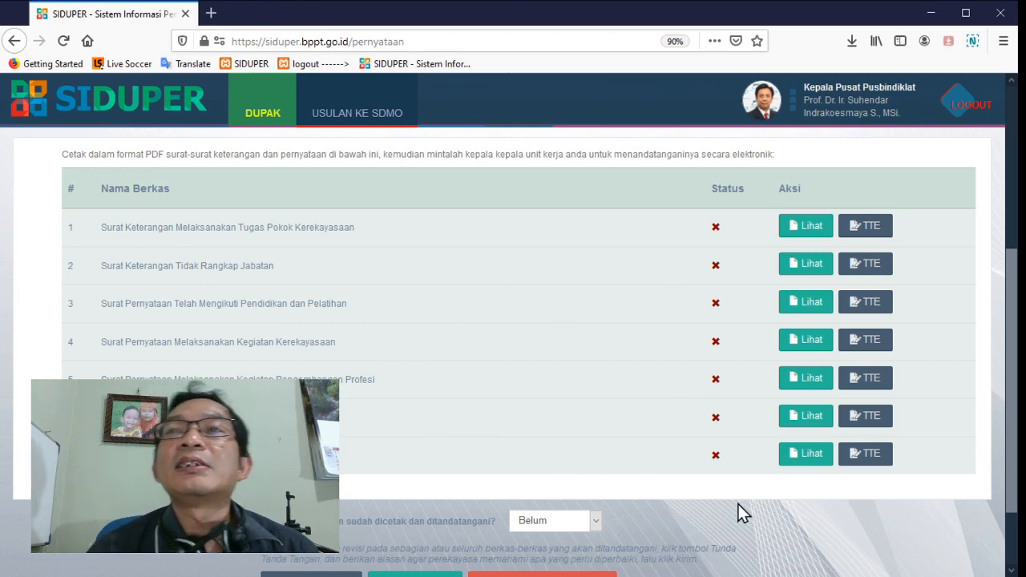
pyautogui.click(807, 225)
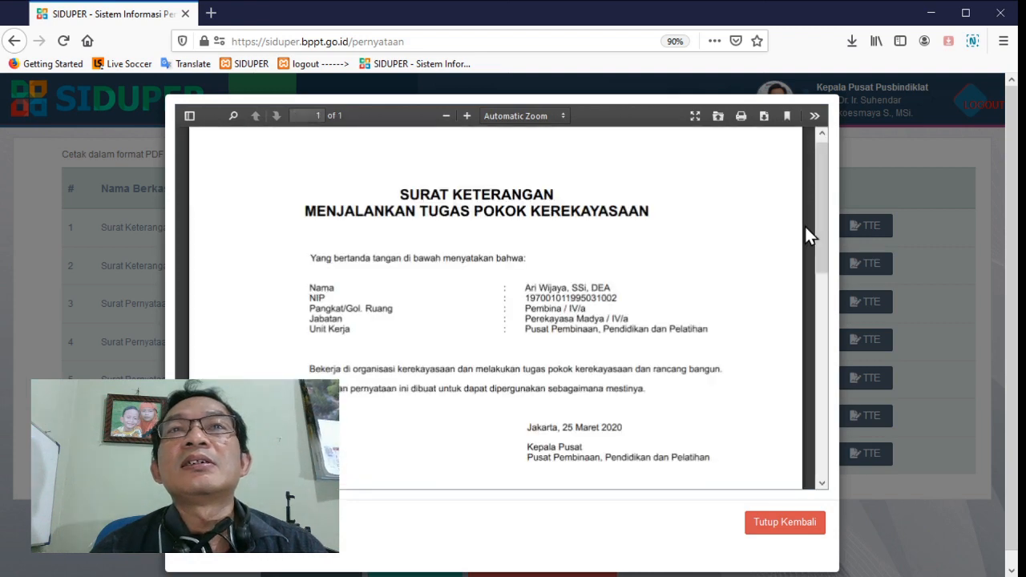
pyautogui.scroll(-3, 529, 214)
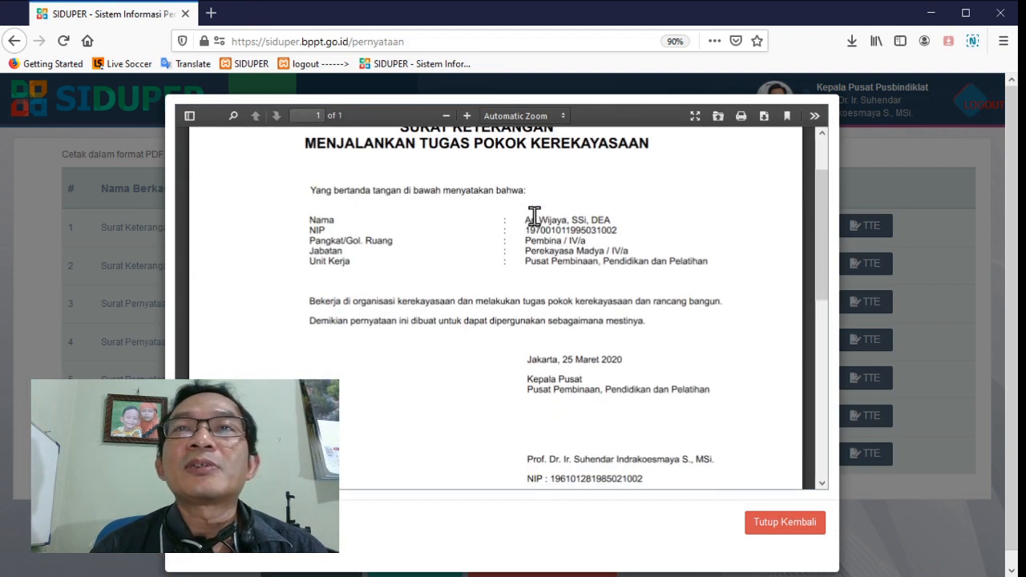
pyautogui.click(757, 528)
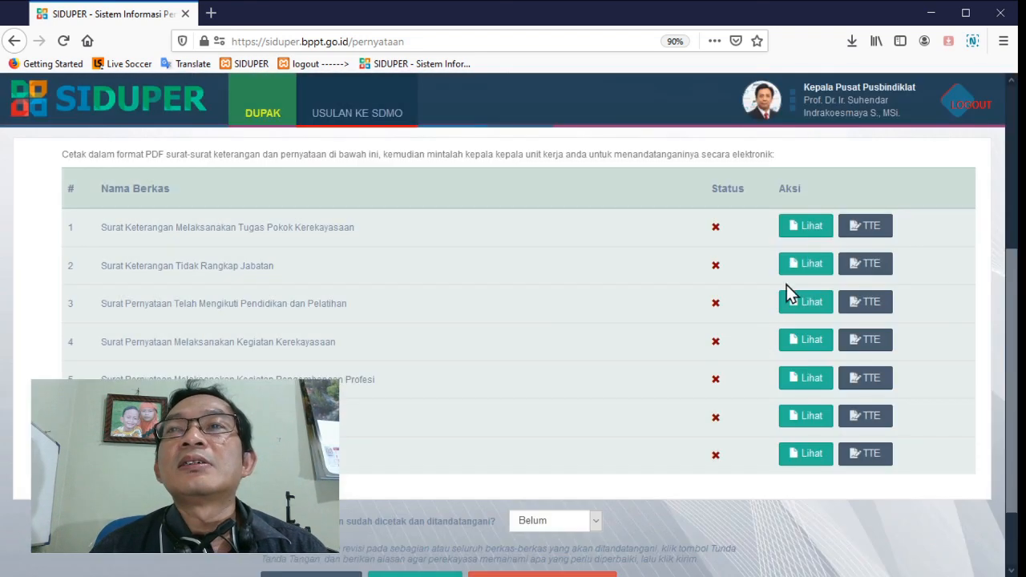
pyautogui.click(804, 265)
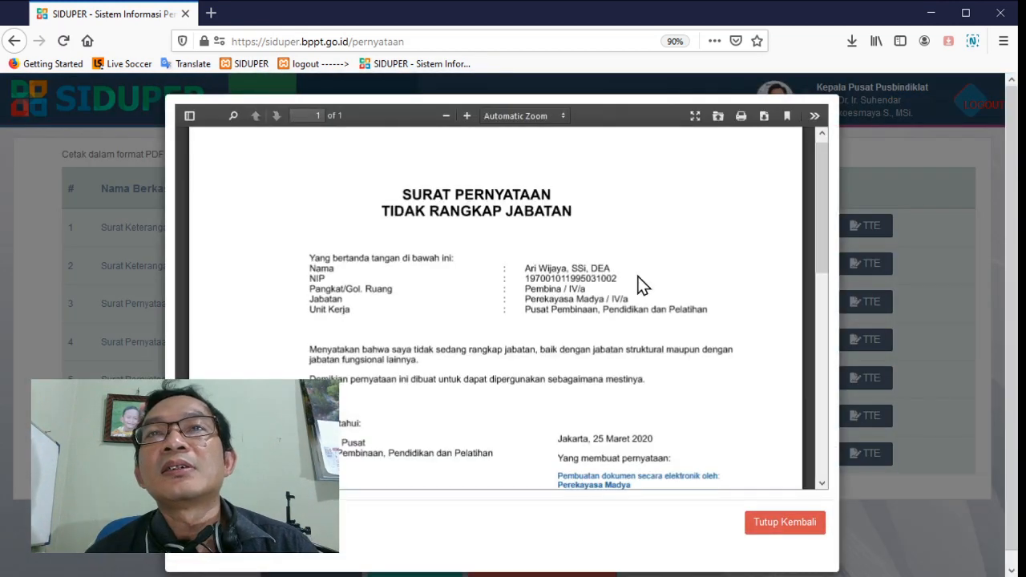
pyautogui.scroll(-3, 641, 285)
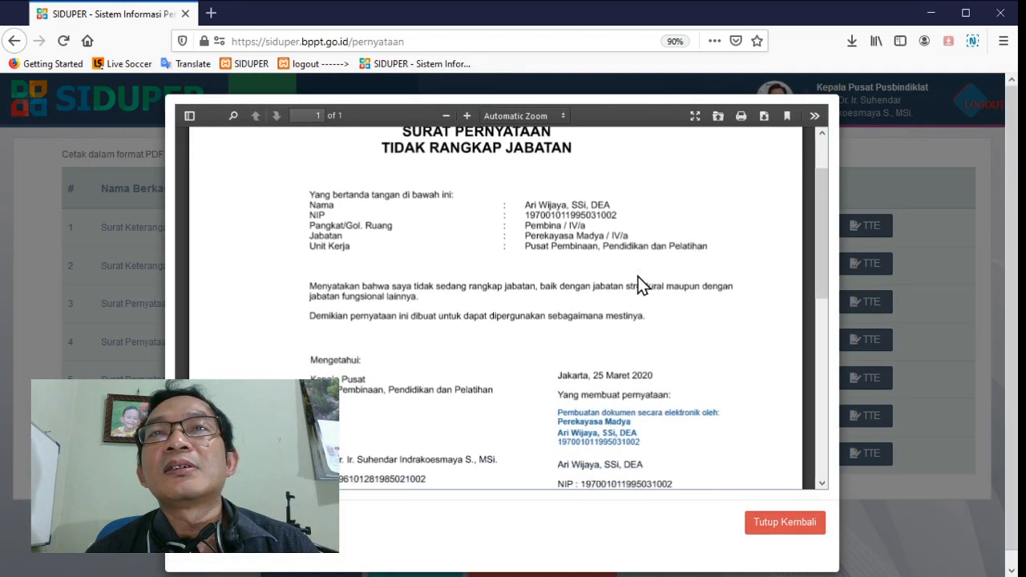
pyautogui.click(771, 531)
pyautogui.click(874, 225)
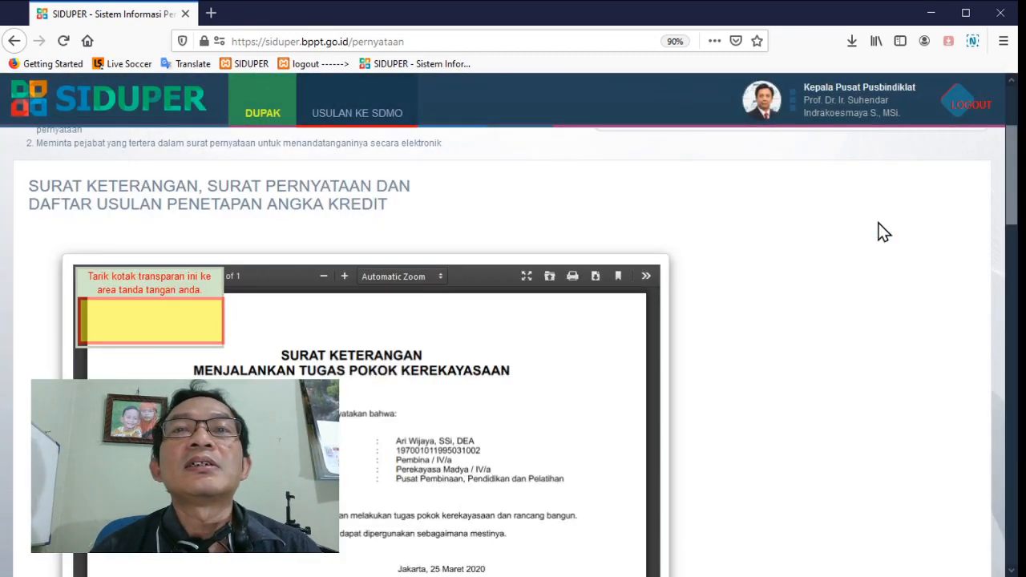
pyautogui.scroll(-2, 884, 232)
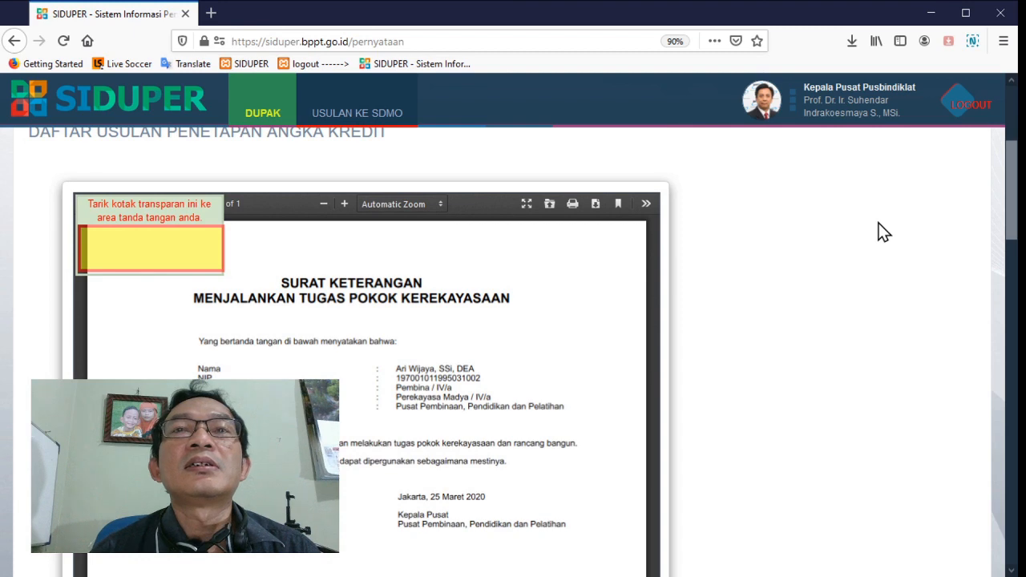
pyautogui.scroll(-4, 885, 232)
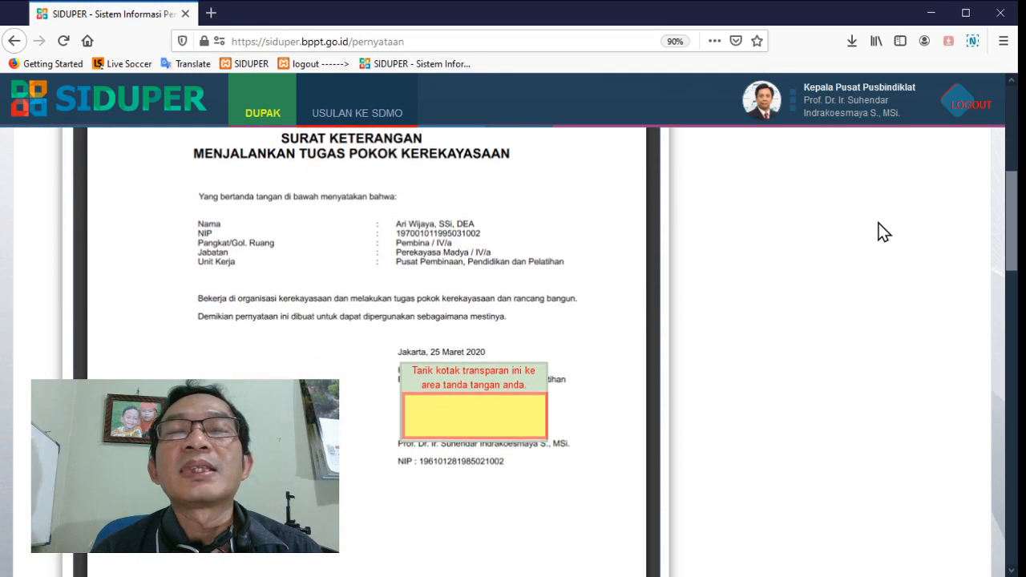
pyautogui.scroll(-2, 885, 231)
pyautogui.scroll(8, 885, 232)
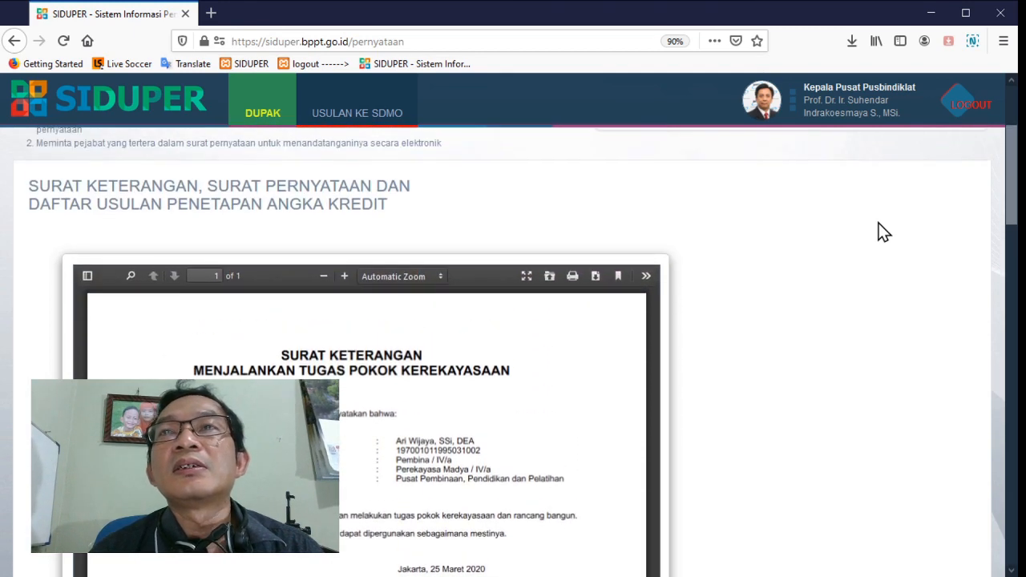
pyautogui.scroll(-15, 884, 231)
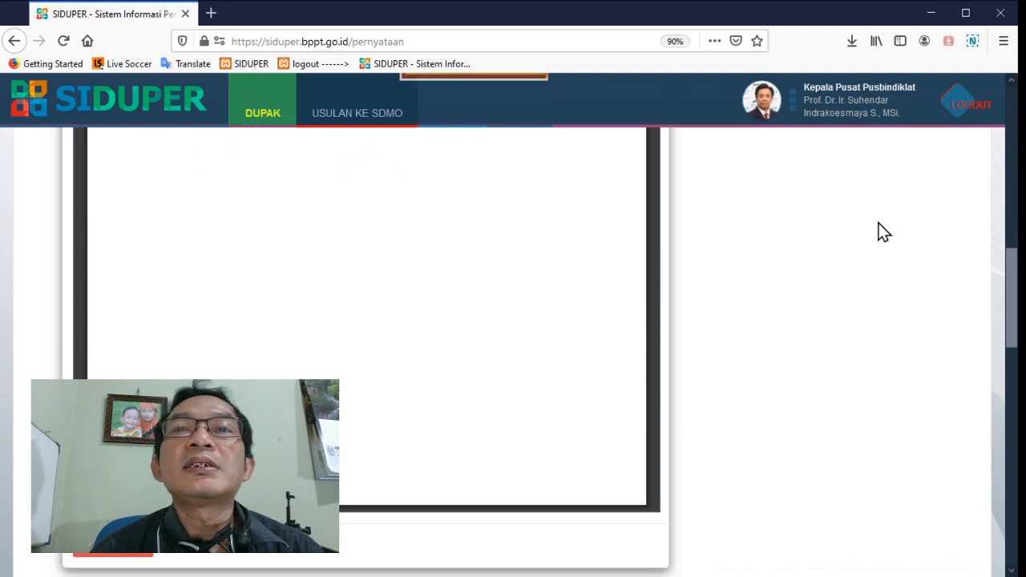
pyautogui.scroll(-2, 885, 232)
pyautogui.scroll(8, 884, 231)
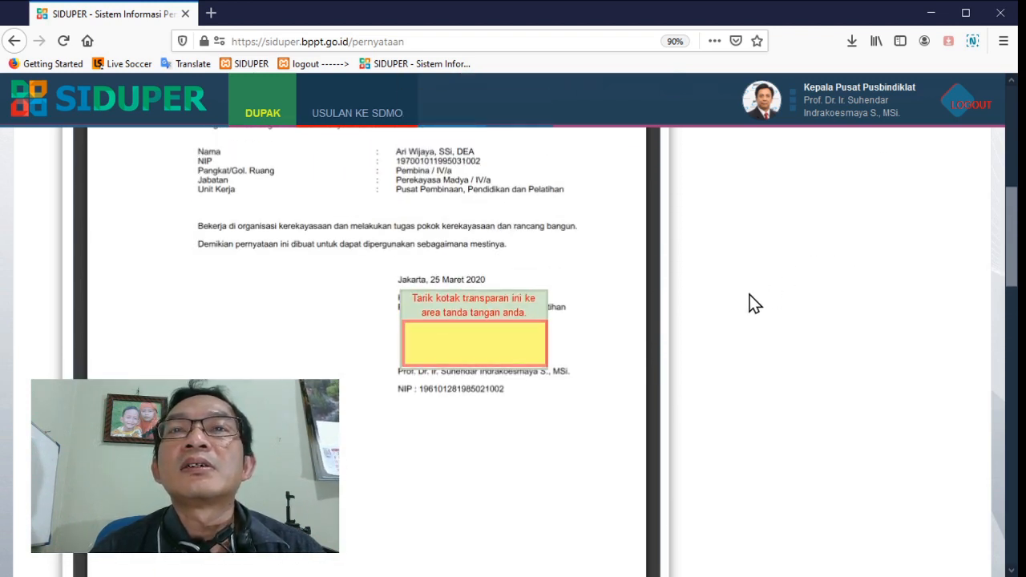
pyautogui.scroll(-5, 466, 259)
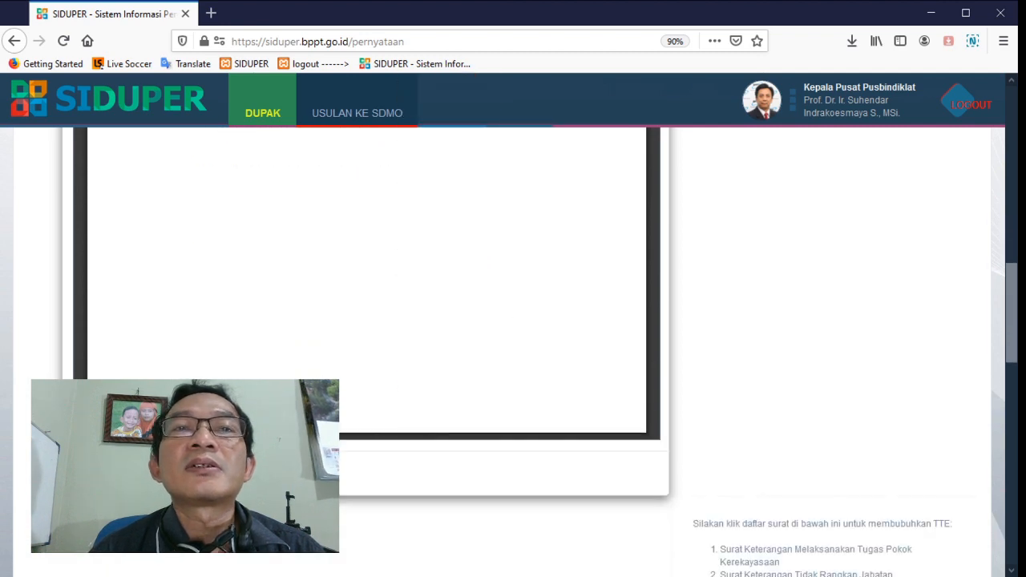
pyautogui.click(102, 473)
pyautogui.scroll(3, 778, 409)
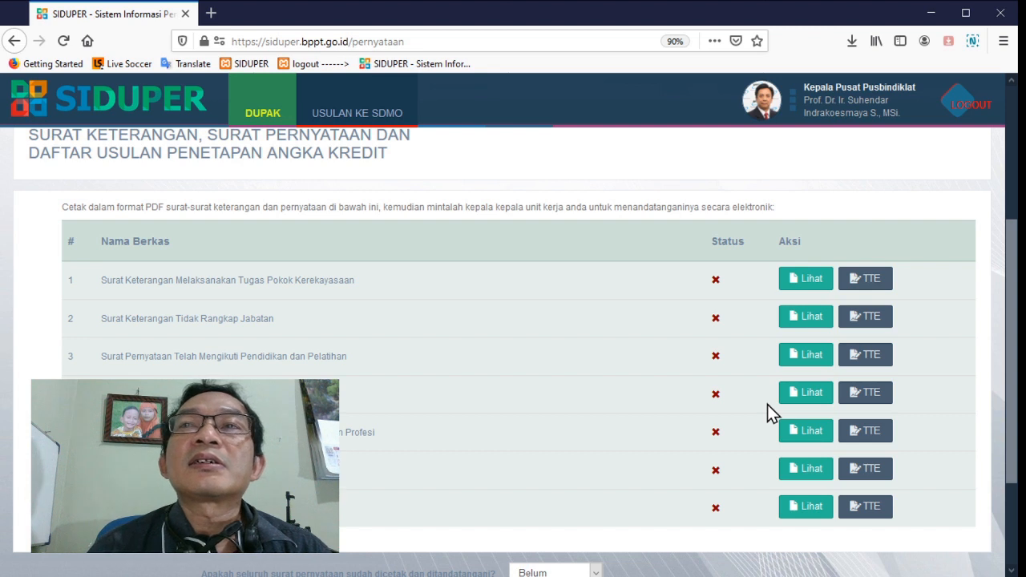
# Open the TTE signing form for Surat Keterangan Melaksanakan Tugas Pokok Kerekayasaan and reduce the browser zoom to 80%
pyautogui.click(866, 280)
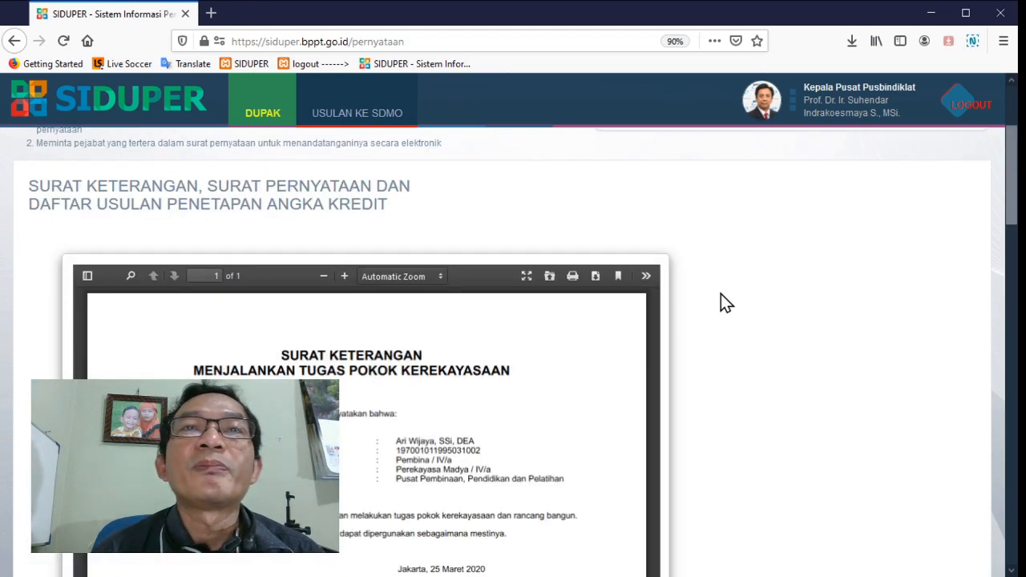
pyautogui.scroll(-5, 721, 293)
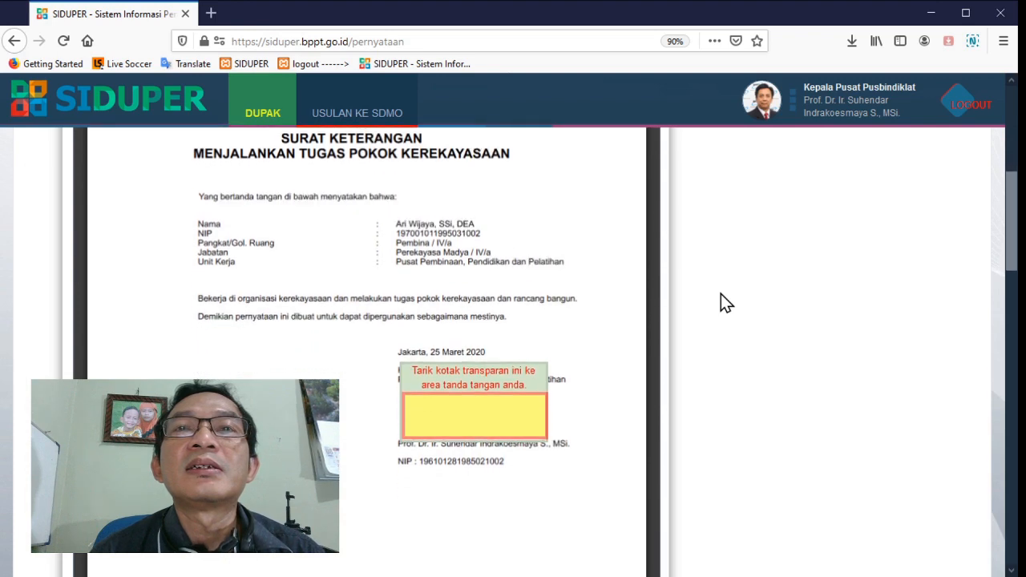
pyautogui.scroll(-10, 721, 293)
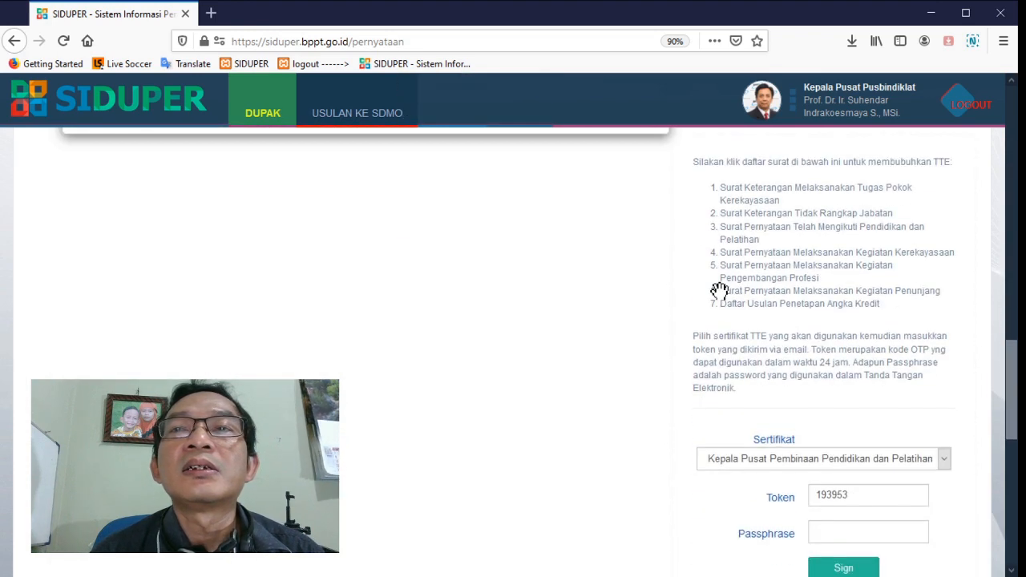
pyautogui.scroll(1, 720, 290)
pyautogui.scroll(-3, 720, 290)
pyautogui.scroll(5, 721, 293)
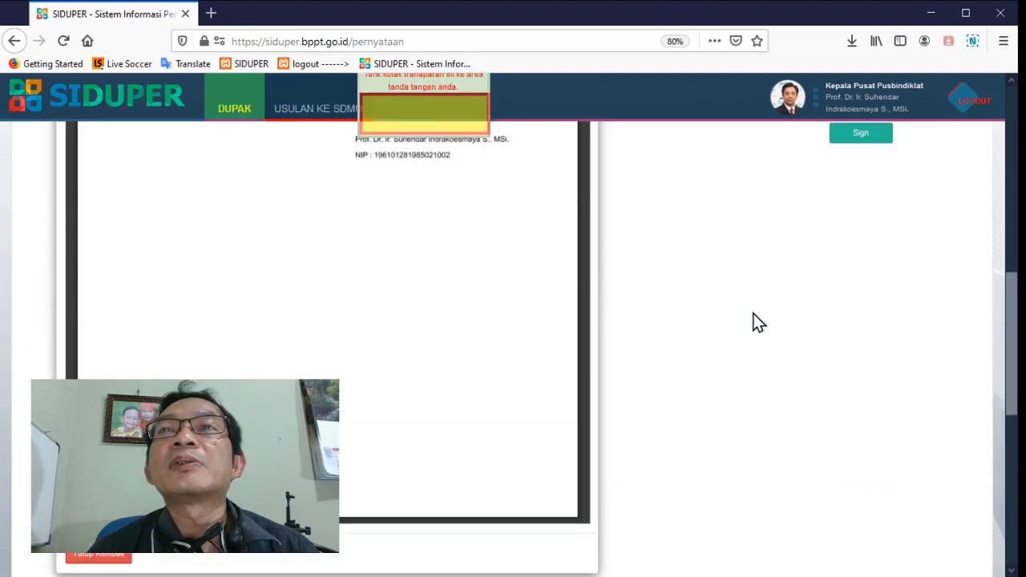
pyautogui.scroll(3, 758, 321)
pyautogui.scroll(1, 758, 321)
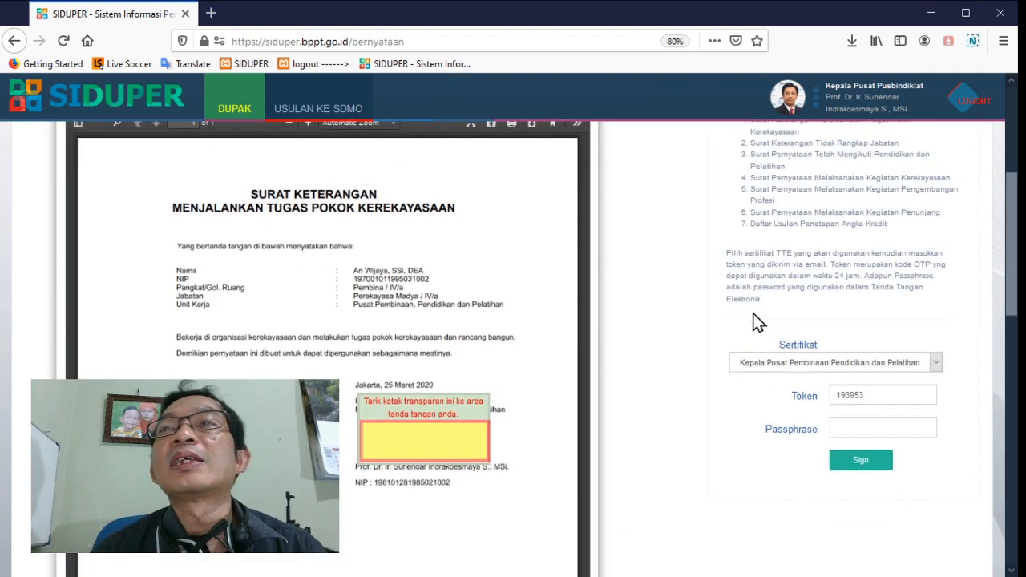
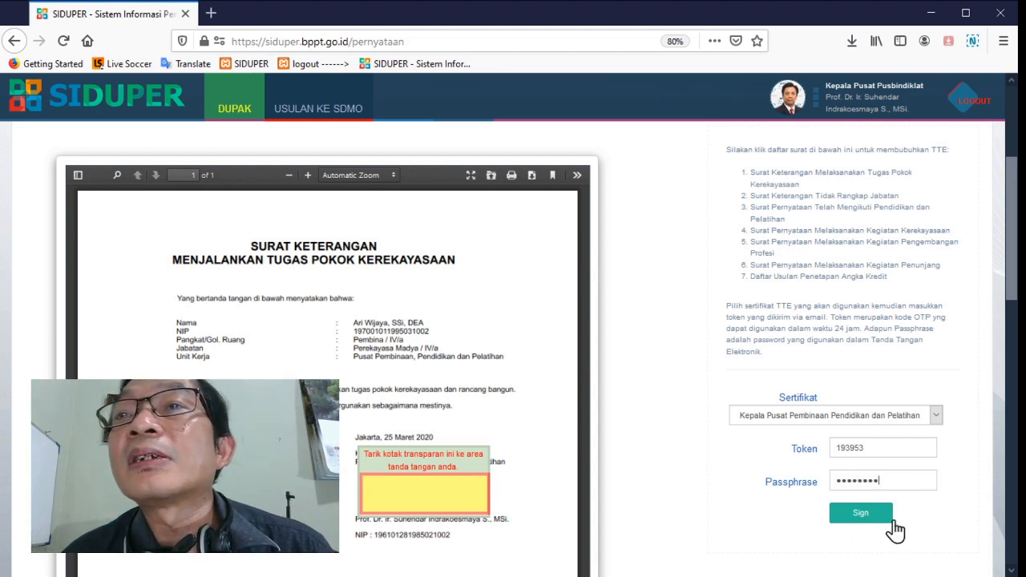
# Electronically sign the Surat Keterangan Melaksanakan Tugas Pokok Kerekayasaan and acknowledge the confirmation
pyautogui.click(852, 525)
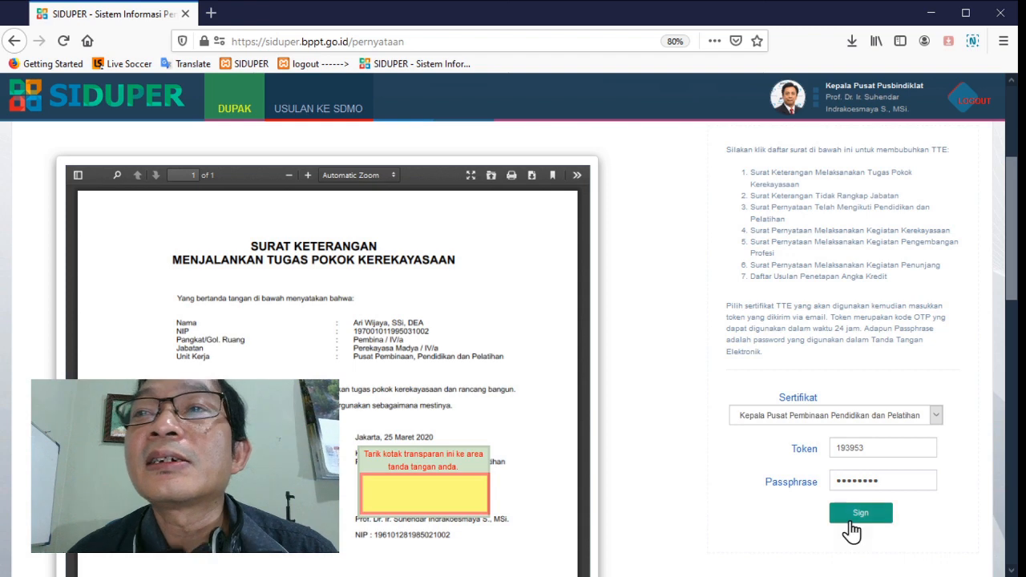
pyautogui.click(855, 510)
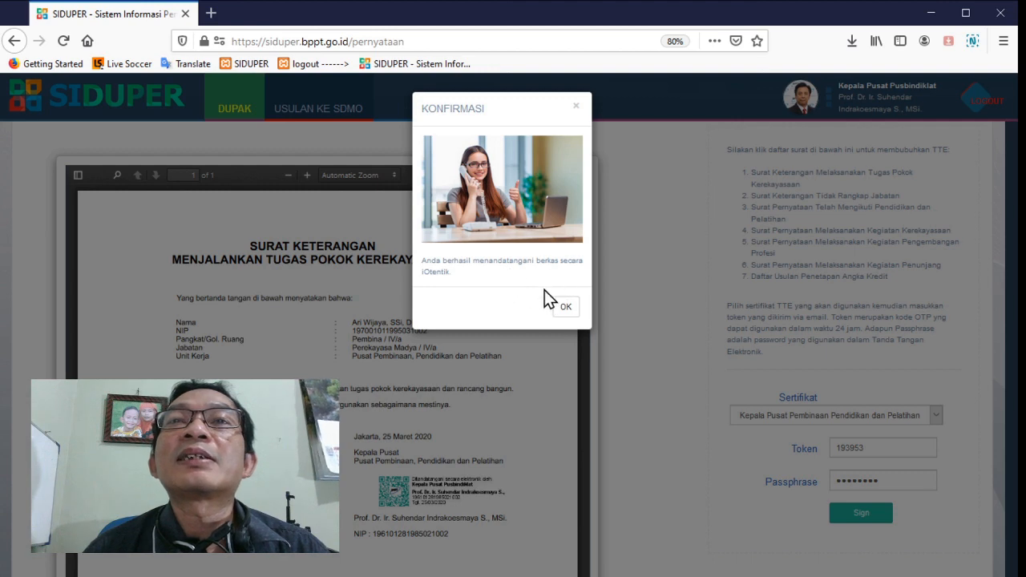
pyautogui.click(564, 310)
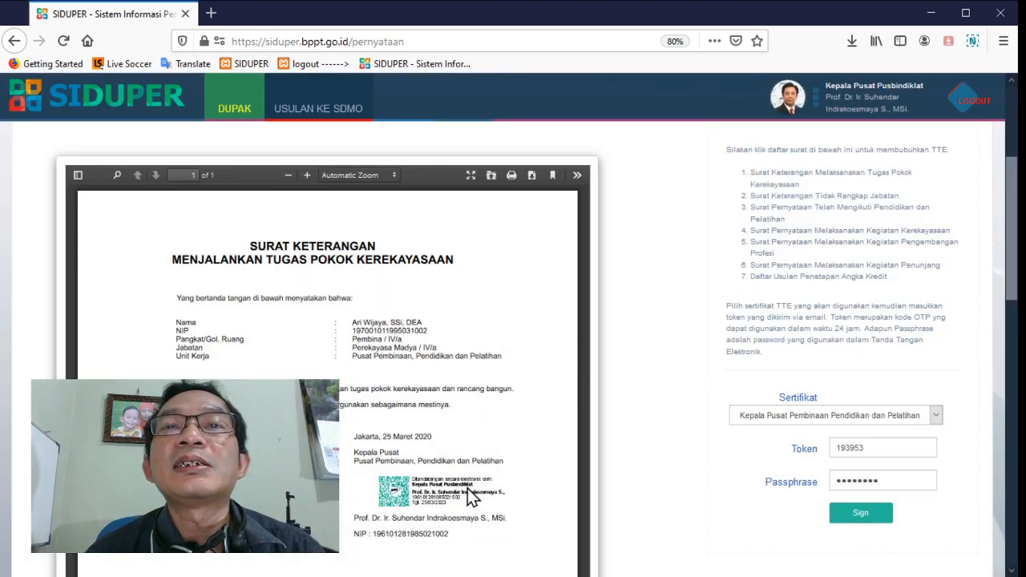
# Electronically sign the Surat Keterangan Tidak Rangkap Jabatan, placing the signature box in the unit head's area under Mengetahui
pyautogui.scroll(-3, 467, 489)
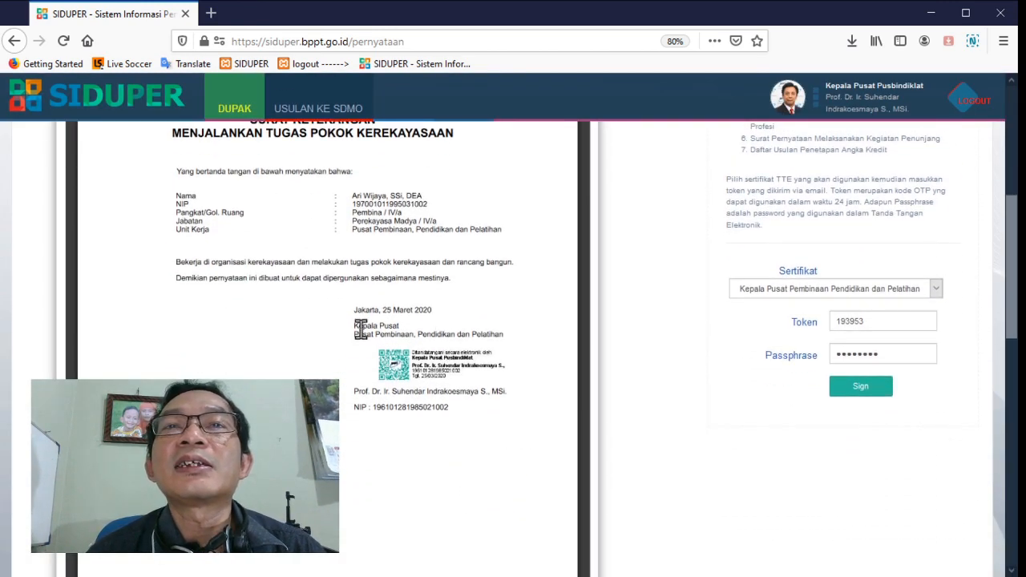
pyautogui.scroll(-5, 377, 393)
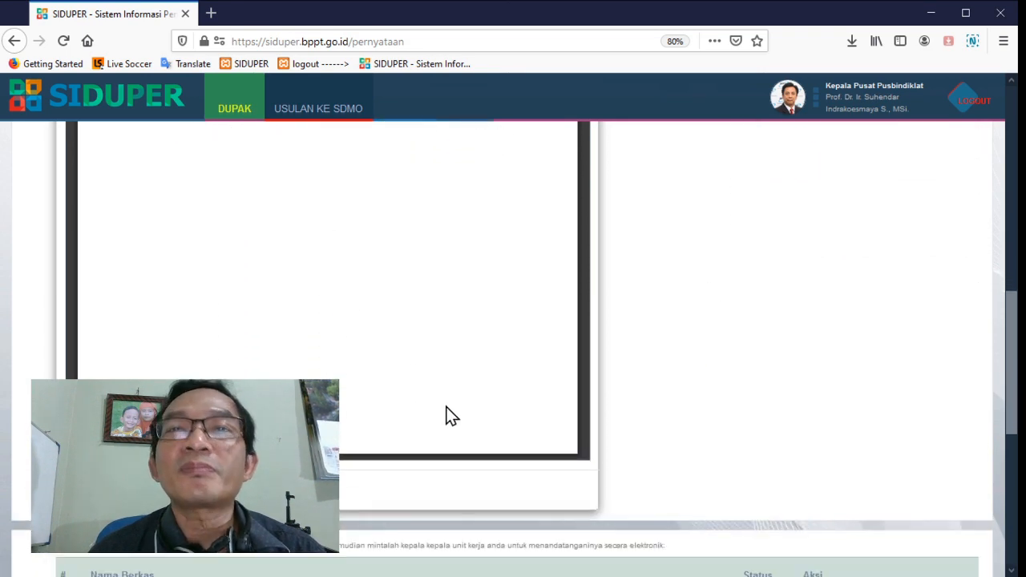
pyautogui.scroll(-10, 522, 321)
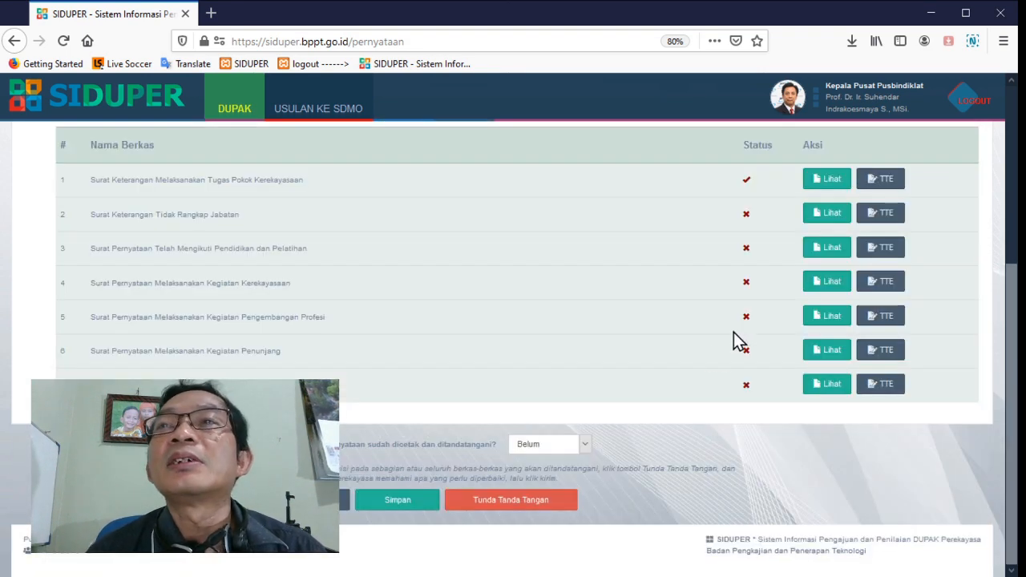
pyautogui.scroll(2, 738, 339)
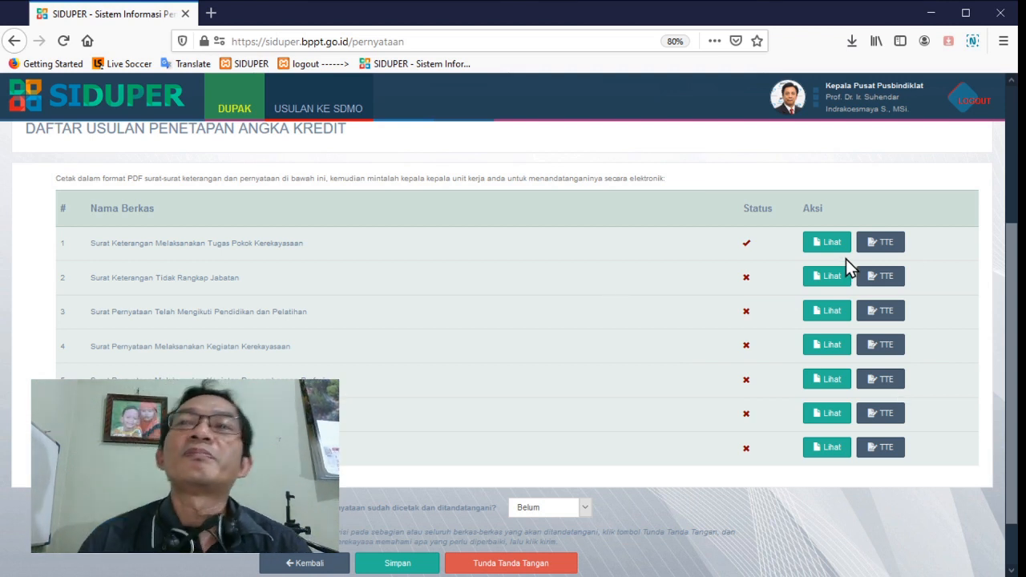
pyautogui.click(878, 275)
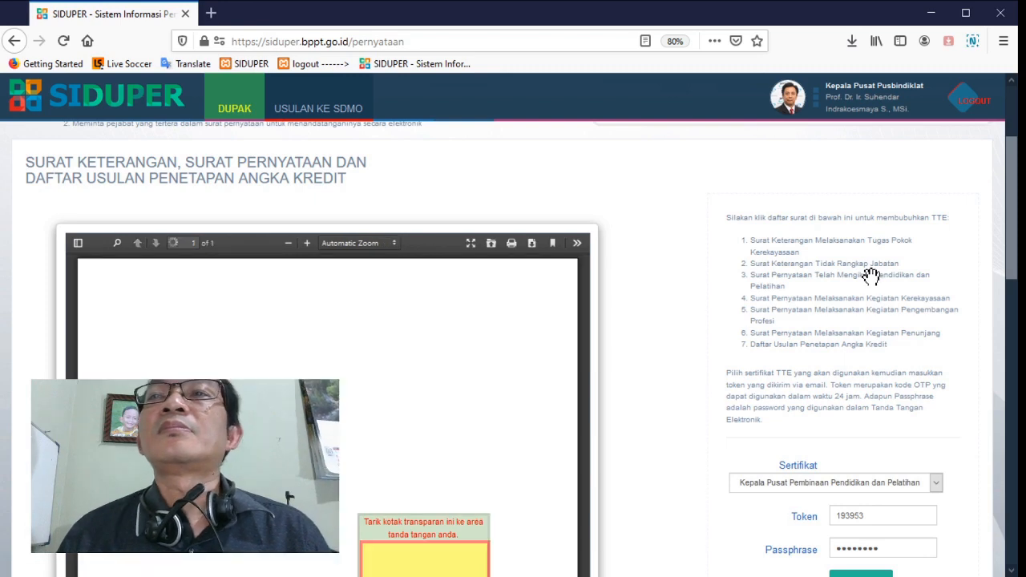
pyautogui.scroll(-2, 873, 277)
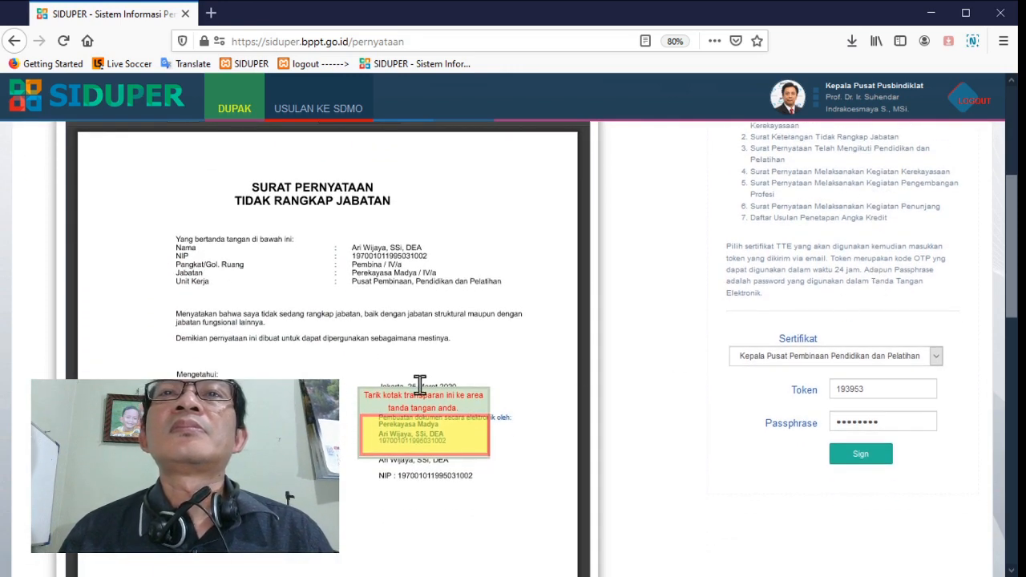
pyautogui.moveTo(430, 387); pyautogui.dragTo(248, 388)
pyautogui.scroll(-1, 759, 387)
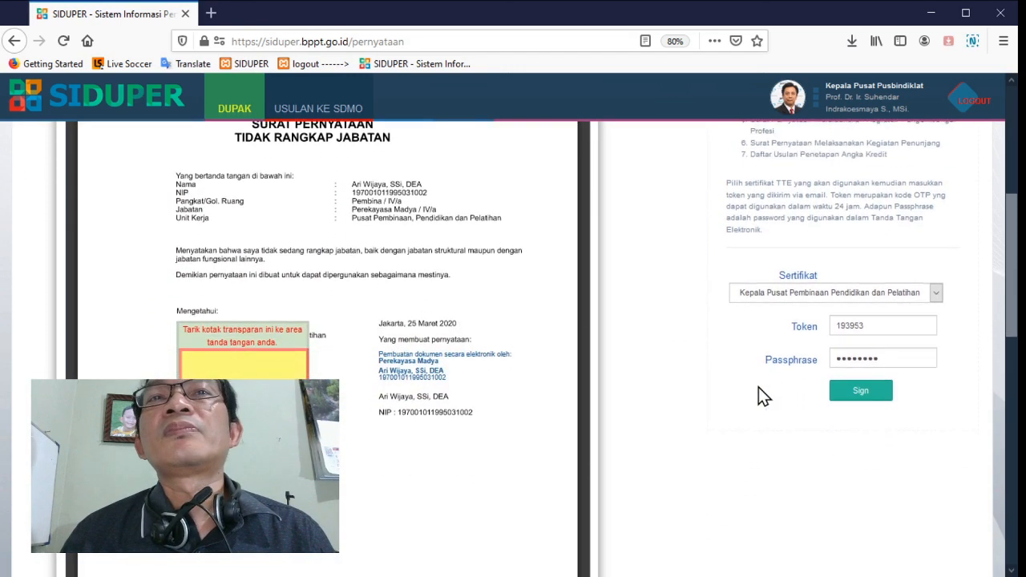
pyautogui.click(859, 393)
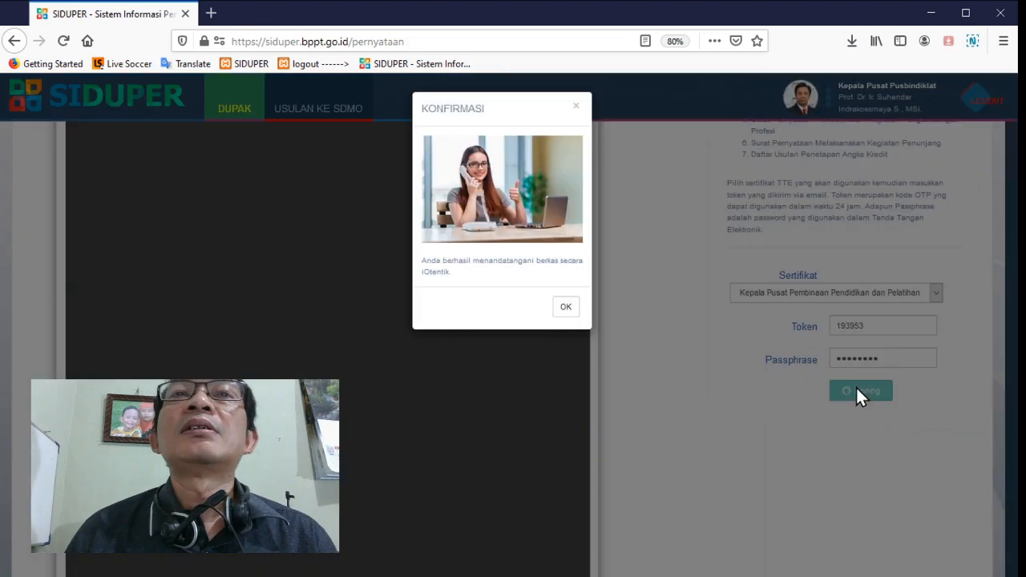
pyautogui.click(564, 309)
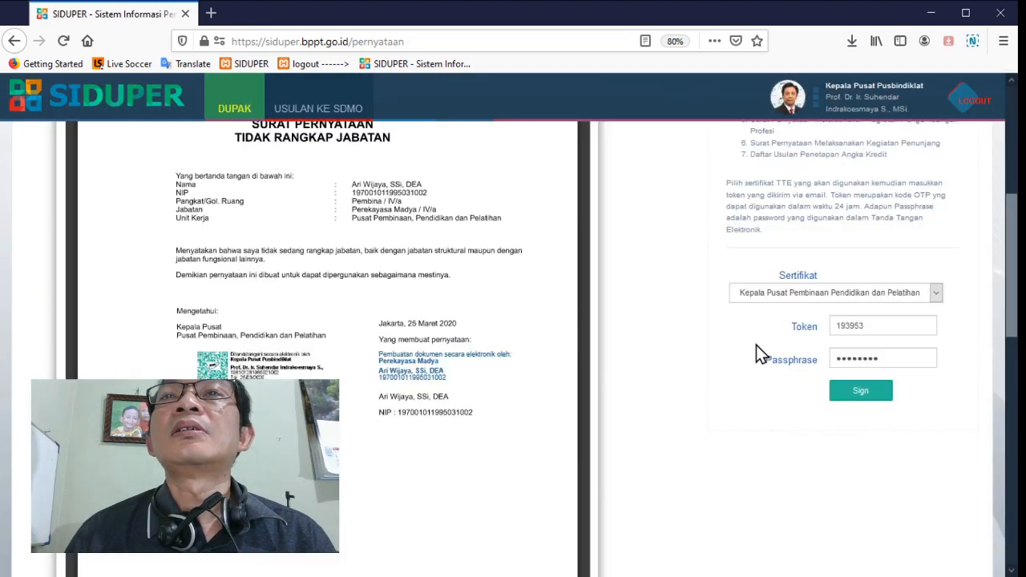
# Electronically sign the Surat Pernyataan Telah Mengikuti Pendidikan dan Pelatihan, placing the signature box just above the unit head's name
pyautogui.scroll(-8, 757, 353)
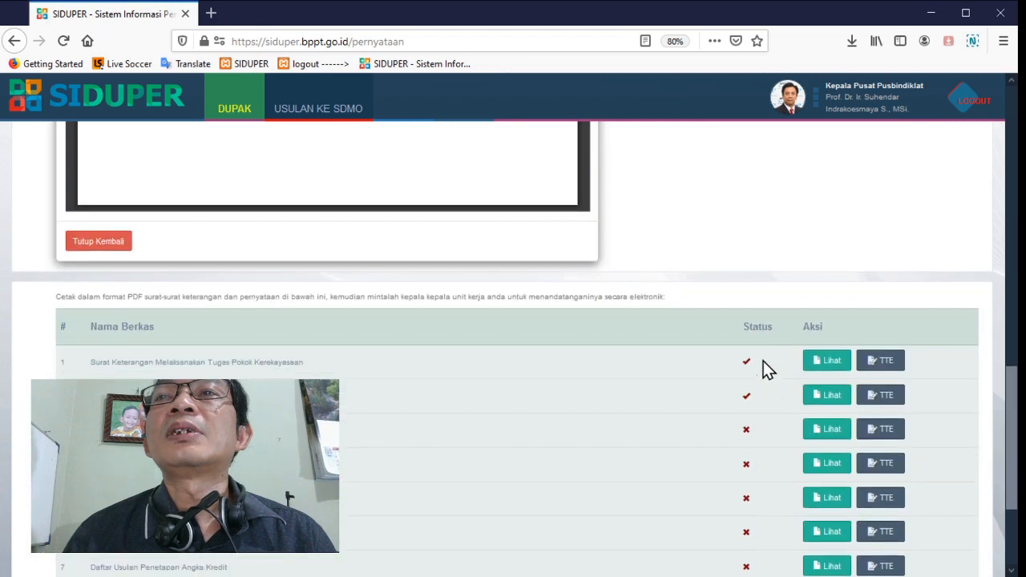
pyautogui.click(880, 434)
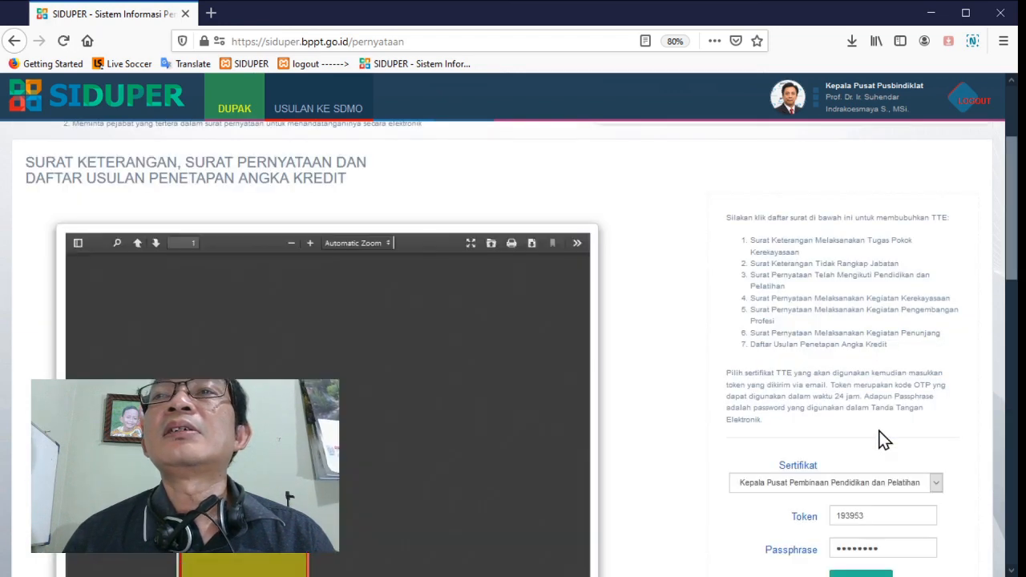
pyautogui.scroll(-1, 885, 404)
pyautogui.scroll(-3, 885, 406)
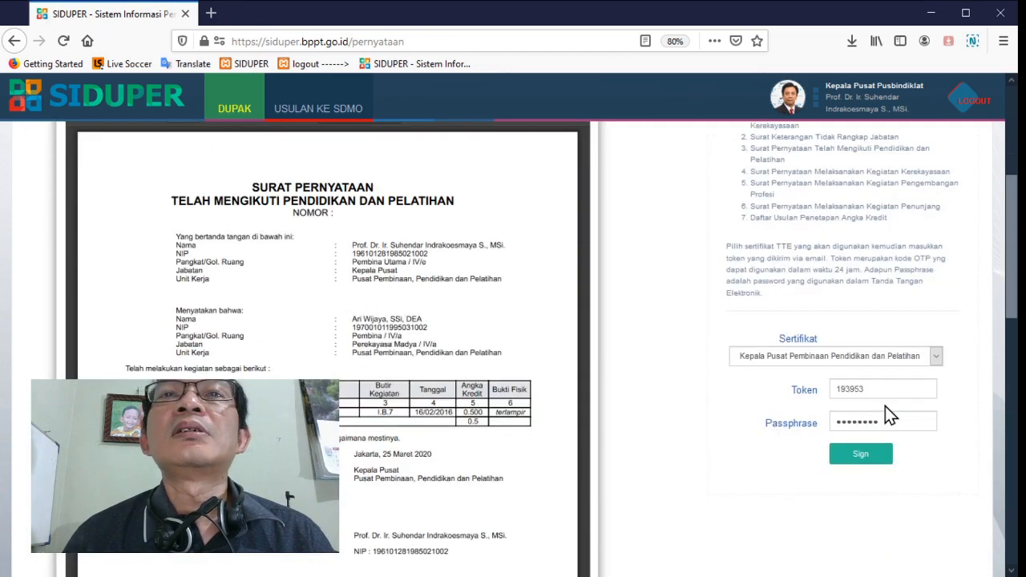
pyautogui.scroll(-1, 885, 406)
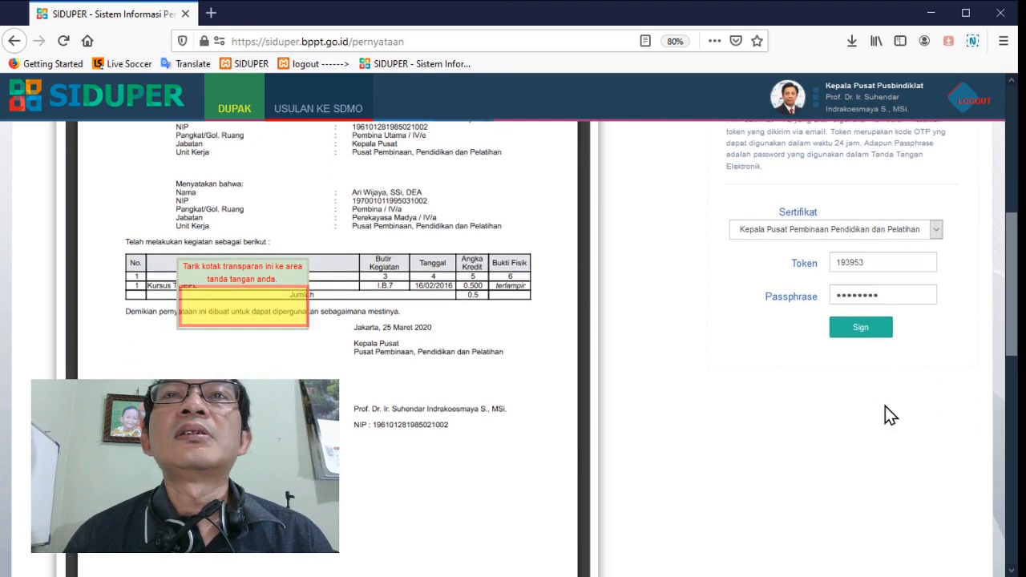
pyautogui.moveTo(455, 336); pyautogui.dragTo(449, 352)
pyautogui.click(863, 333)
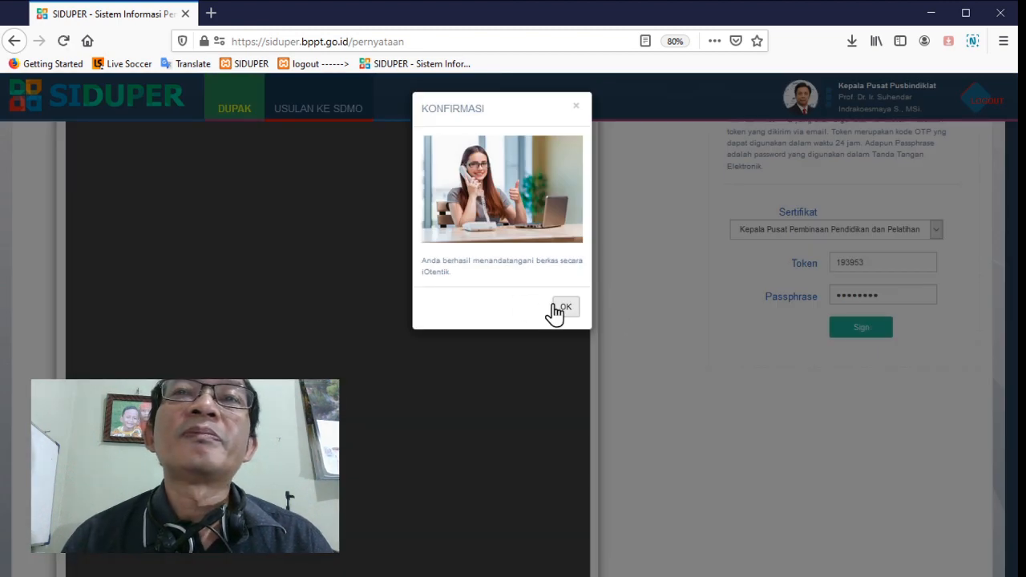
pyautogui.click(564, 308)
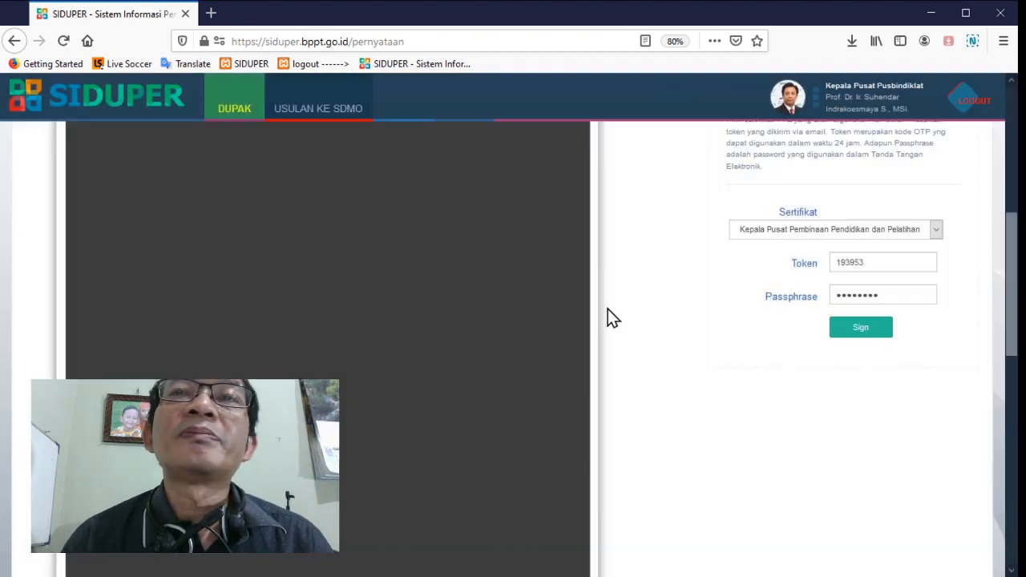
# Electronically sign the Surat Pernyataan Melaksanakan Kegiatan Kerekayasaan, lowering the signature box to the space above the unit head's name
pyautogui.scroll(-5, 710, 324)
pyautogui.scroll(-3, 710, 329)
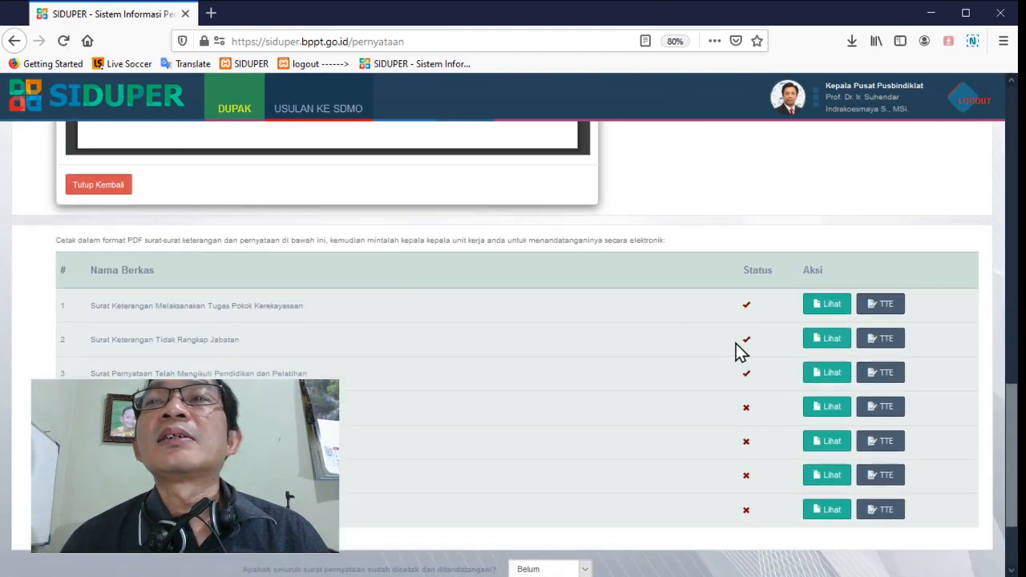
pyautogui.click(879, 401)
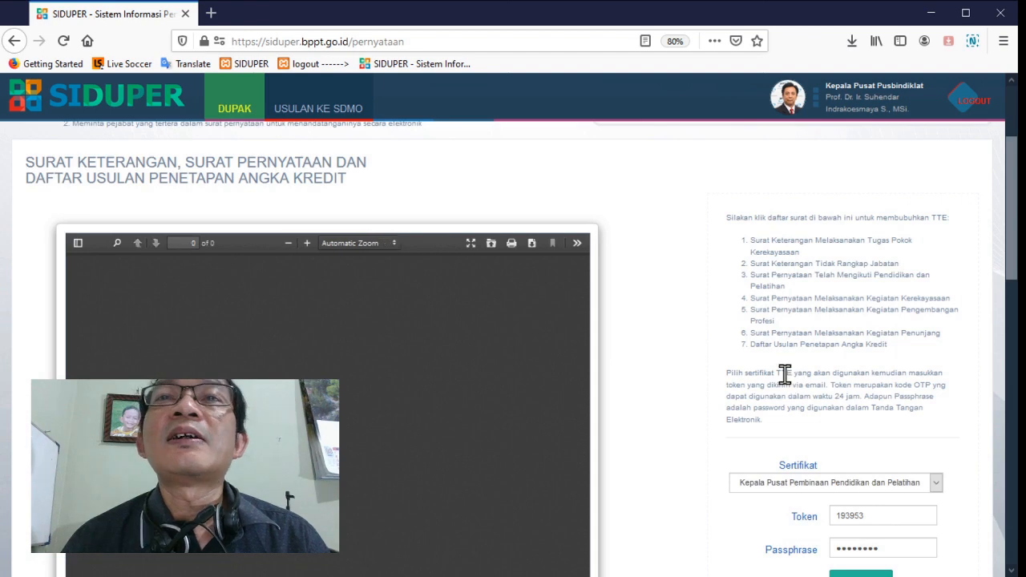
pyautogui.scroll(-3, 785, 376)
pyautogui.scroll(-1, 785, 376)
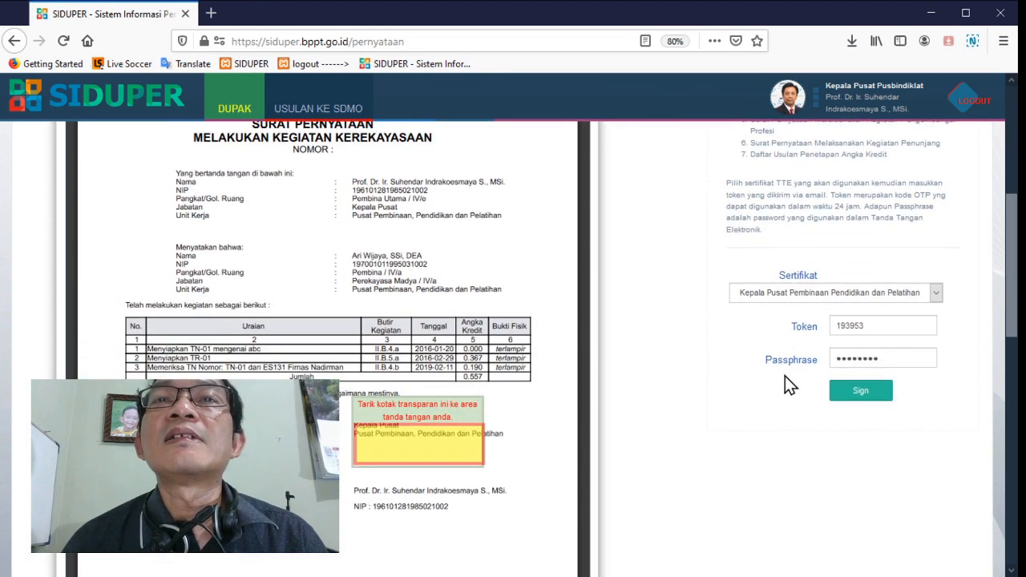
pyautogui.scroll(-1, 785, 376)
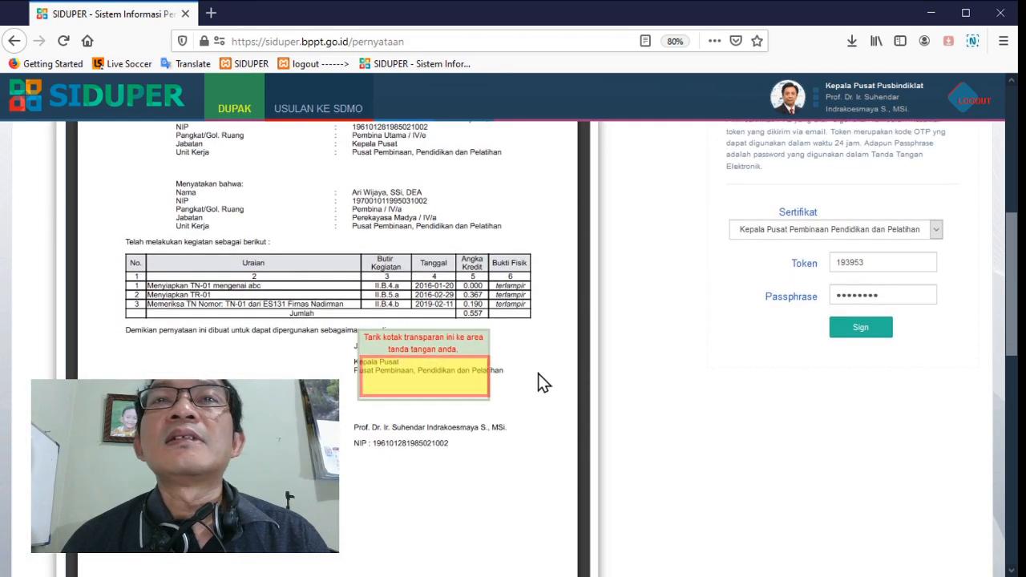
pyautogui.moveTo(472, 349)
pyautogui.mouseDown()
pyautogui.moveTo(477, 378)
pyautogui.moveTo(470, 370)
pyautogui.mouseUp()
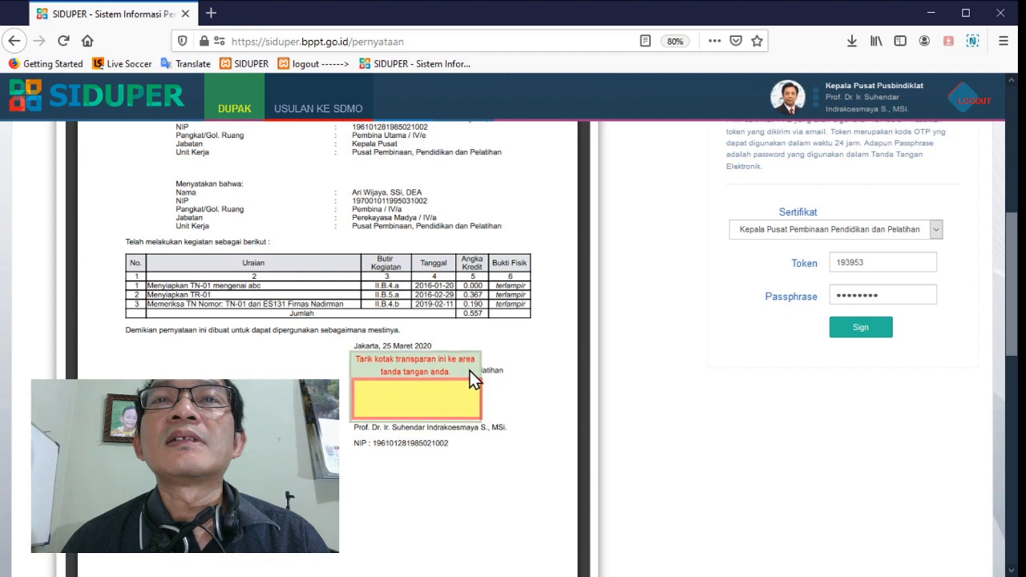
pyautogui.click(860, 329)
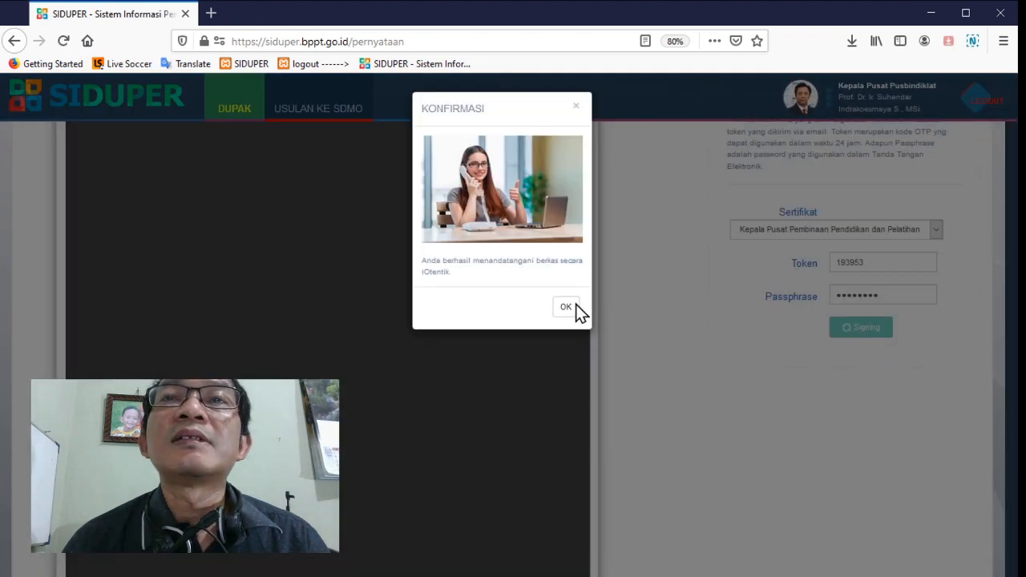
pyautogui.click(566, 307)
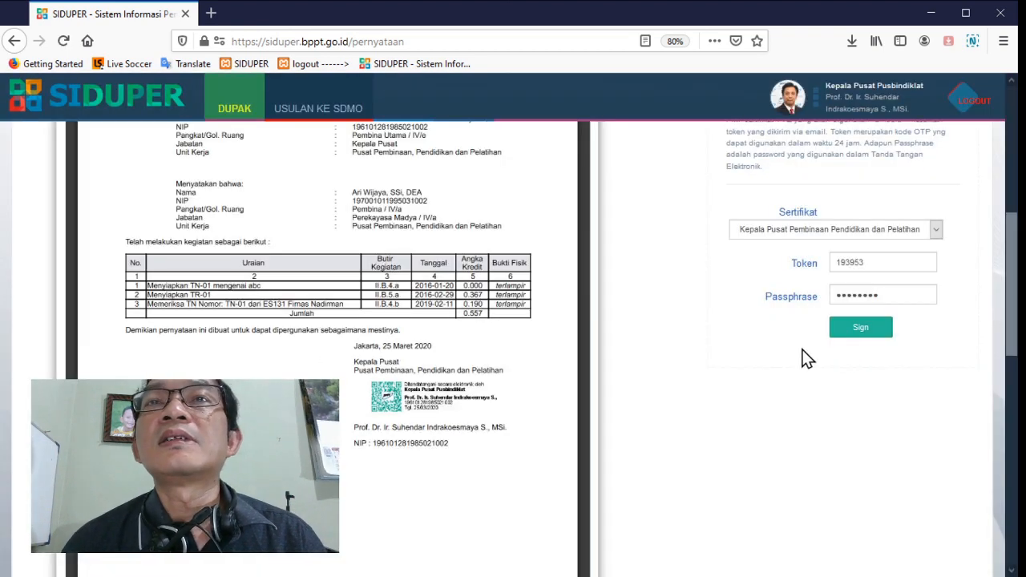
# Electronically sign the Surat Pernyataan Melaksanakan Kegiatan Pengembangan Profesi, raising the signature box off the unit head's name
pyautogui.scroll(-10, 806, 359)
pyautogui.click(879, 370)
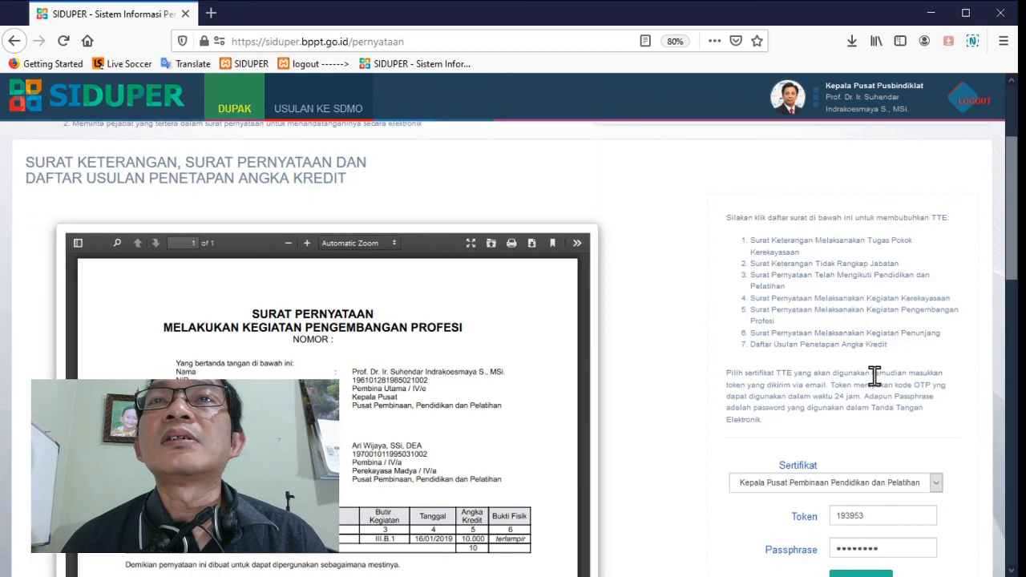
pyautogui.scroll(-3, 874, 375)
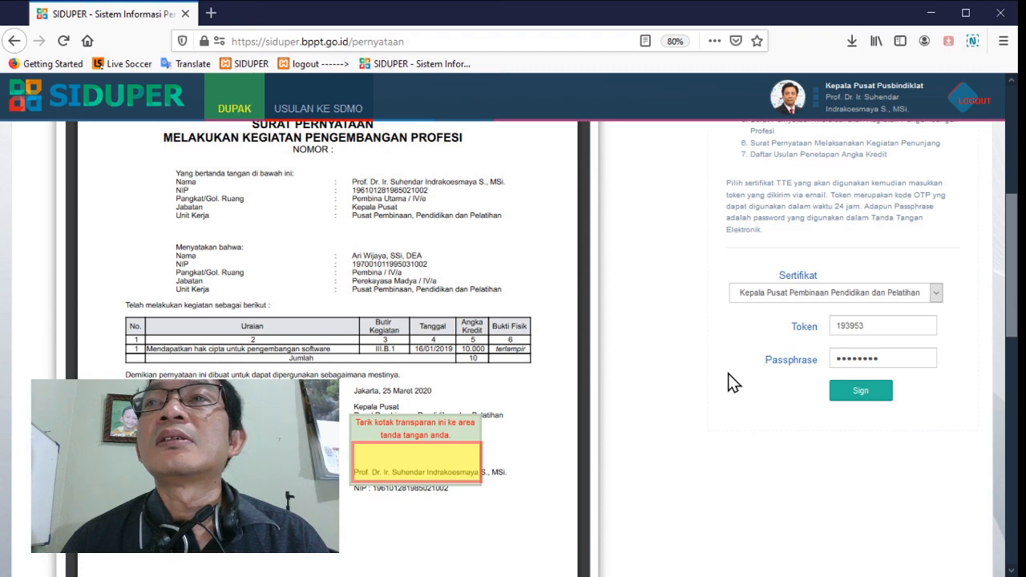
pyautogui.moveTo(457, 433)
pyautogui.mouseDown()
pyautogui.moveTo(477, 414)
pyautogui.moveTo(467, 420)
pyautogui.moveTo(462, 395)
pyautogui.moveTo(453, 411)
pyautogui.mouseUp()
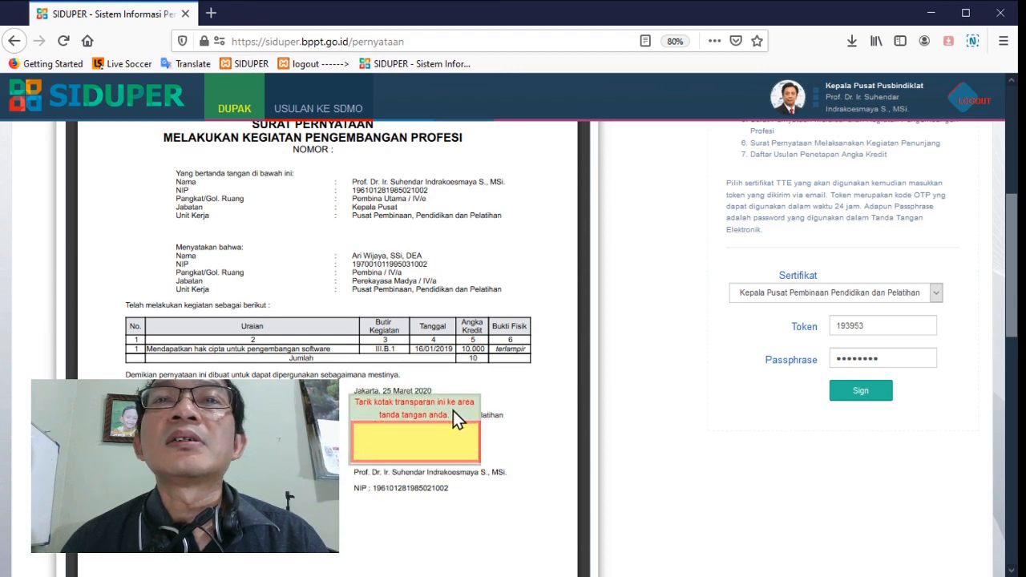
pyautogui.click(859, 391)
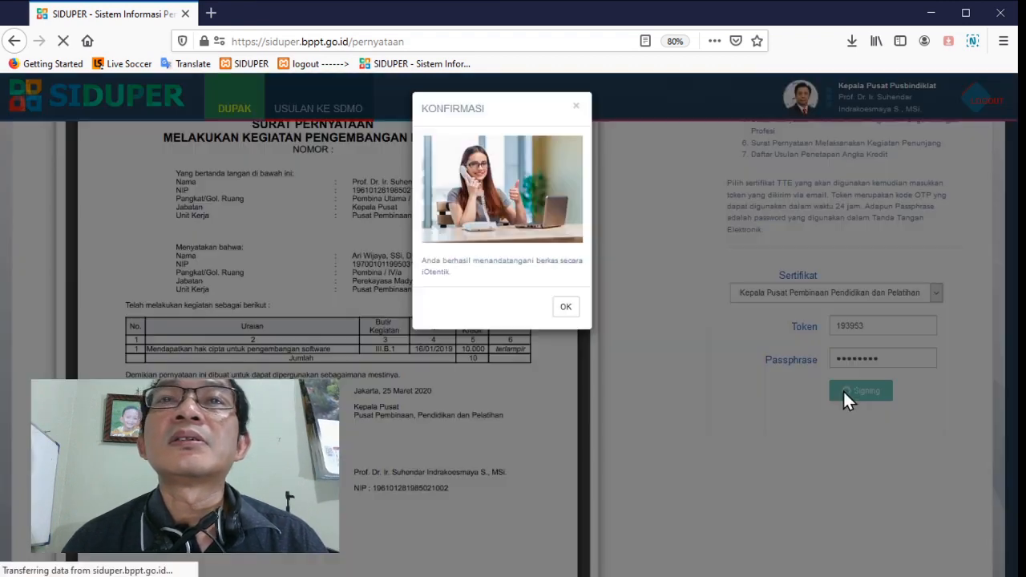
pyautogui.click(567, 307)
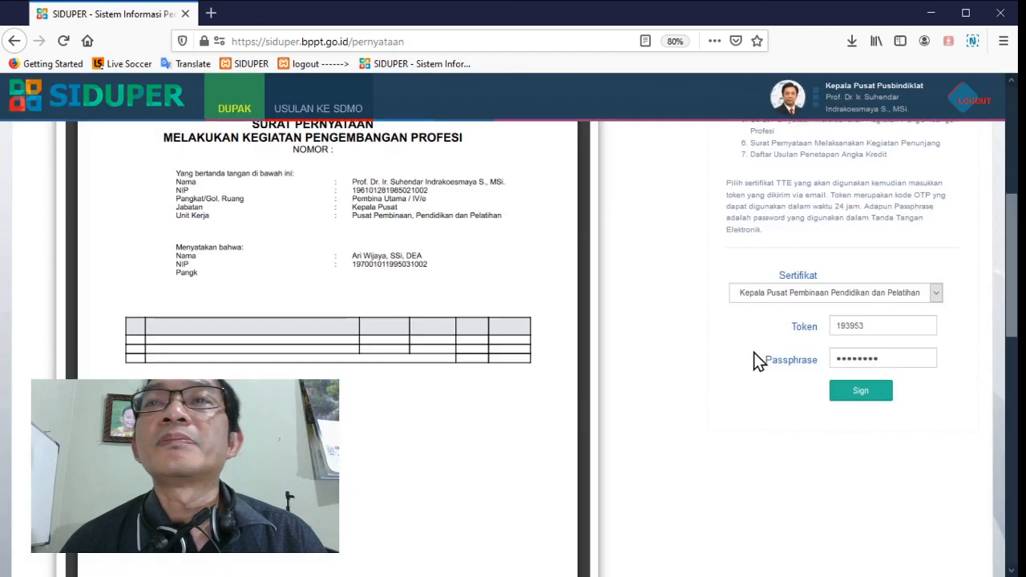
# Electronically sign the Surat Pernyataan Melaksanakan Kegiatan Penunjang, aligning the signature box above the unit head's name
pyautogui.scroll(-5, 754, 361)
pyautogui.scroll(-8, 760, 363)
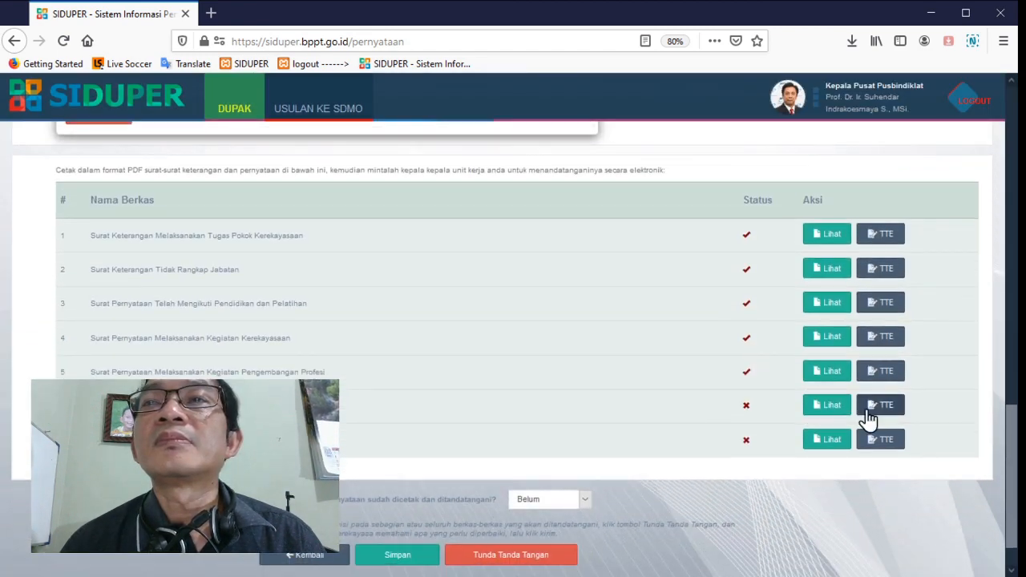
pyautogui.click(879, 406)
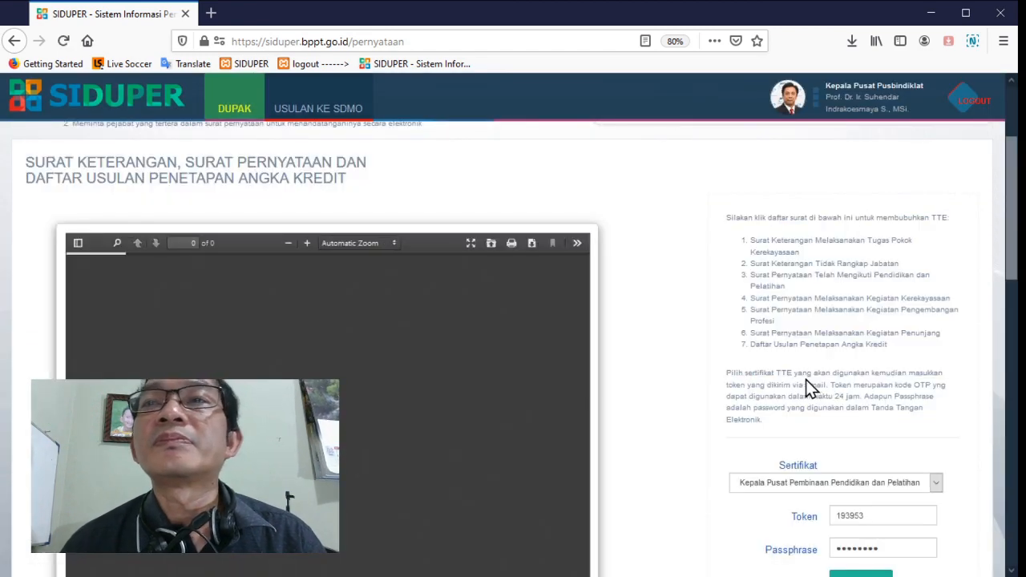
pyautogui.scroll(-4, 809, 388)
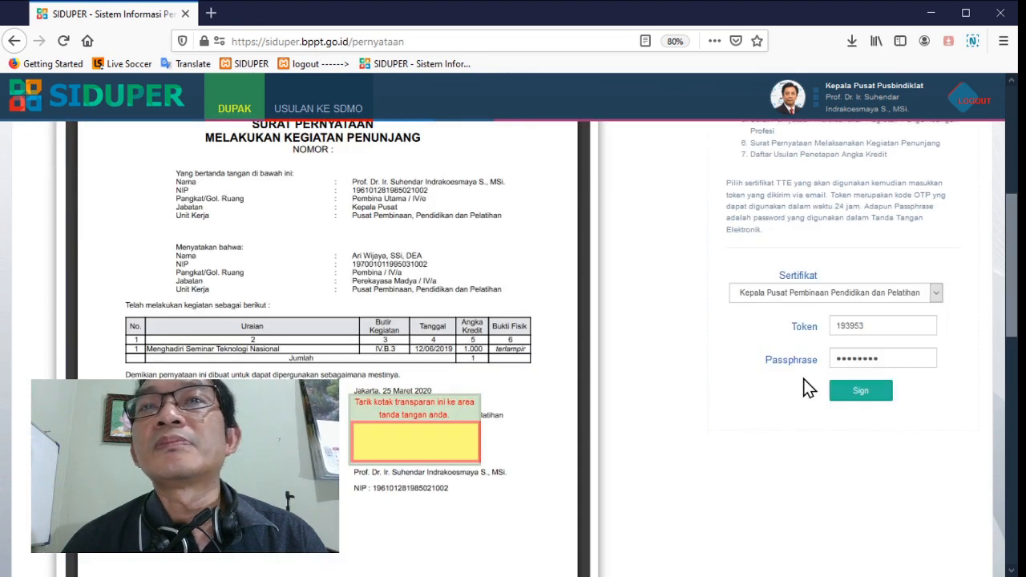
pyautogui.moveTo(427, 425)
pyautogui.mouseDown()
pyautogui.moveTo(436, 410)
pyautogui.moveTo(426, 413)
pyautogui.mouseUp()
pyautogui.click(861, 391)
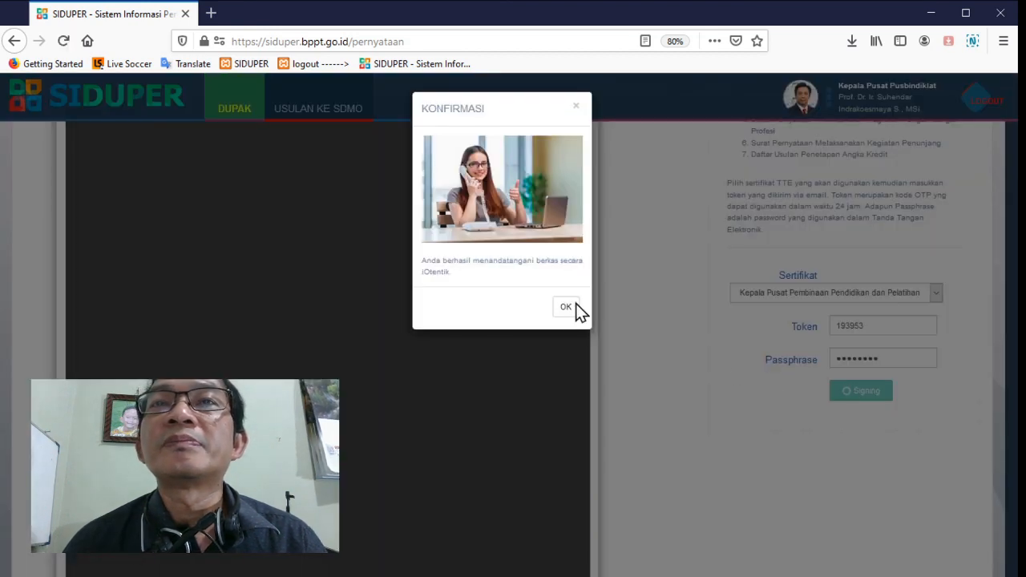
pyautogui.click(576, 311)
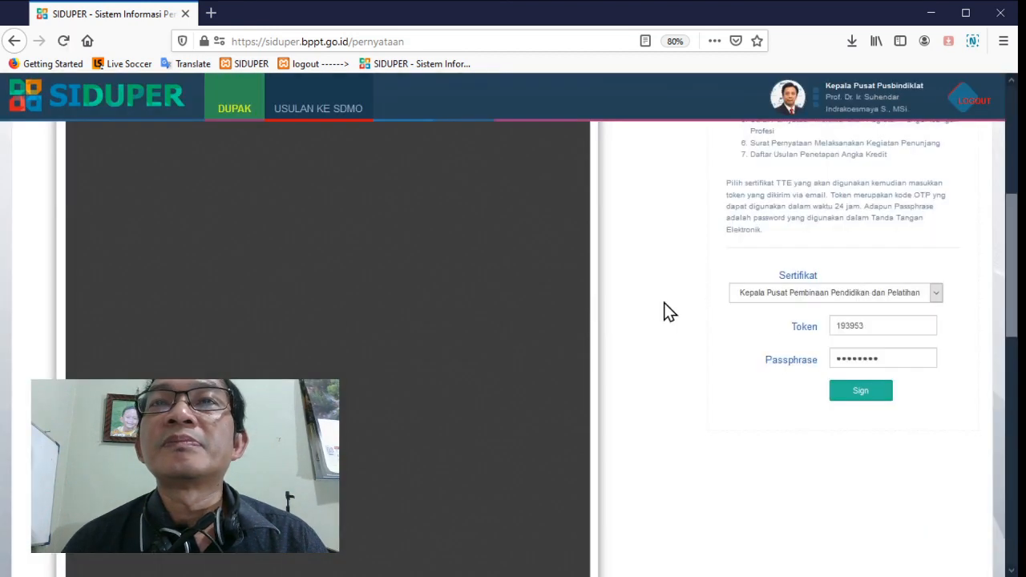
# Electronically sign the Daftar Usulan Penetapan Angka Kredit, with the signature box above the unit head's name on the second page
pyautogui.scroll(-10, 779, 321)
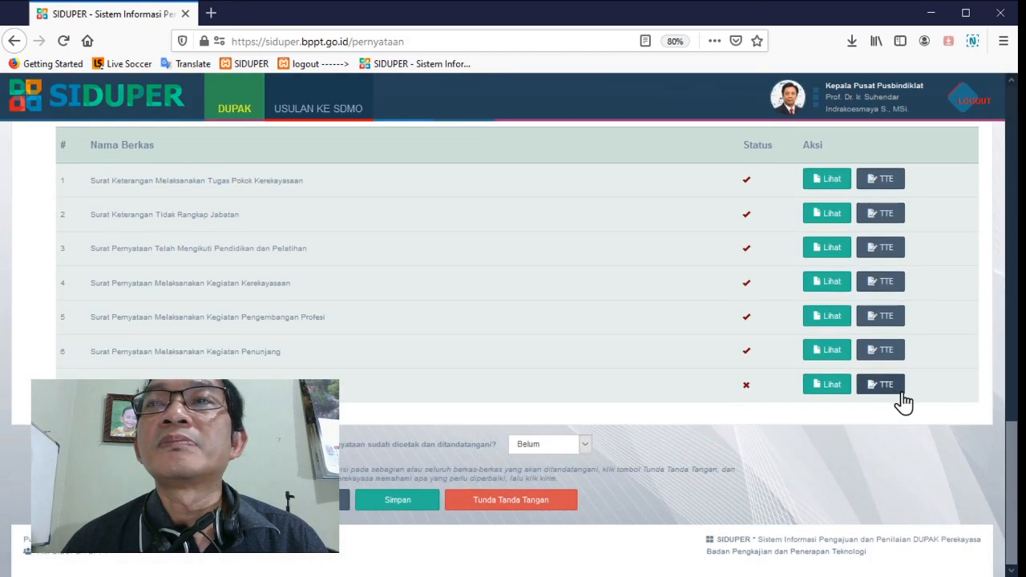
pyautogui.click(887, 386)
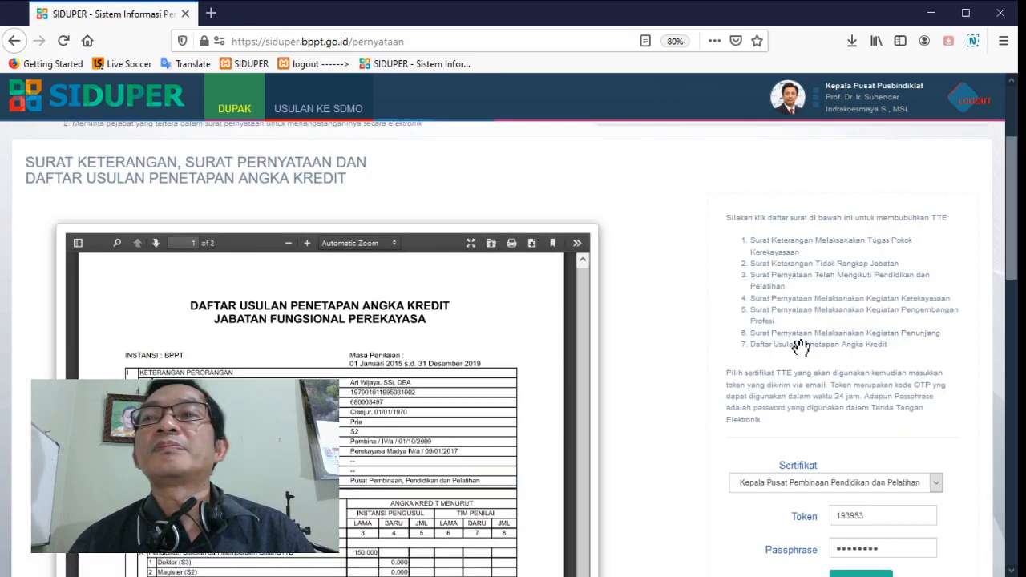
pyautogui.scroll(-3, 710, 340)
pyautogui.scroll(-4, 711, 341)
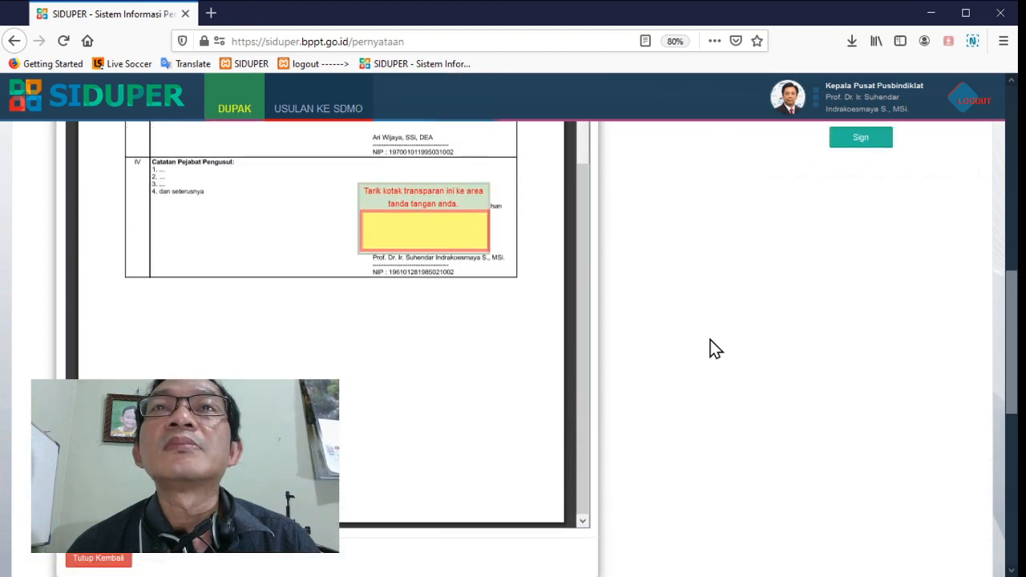
pyautogui.scroll(2, 710, 340)
pyautogui.click(862, 264)
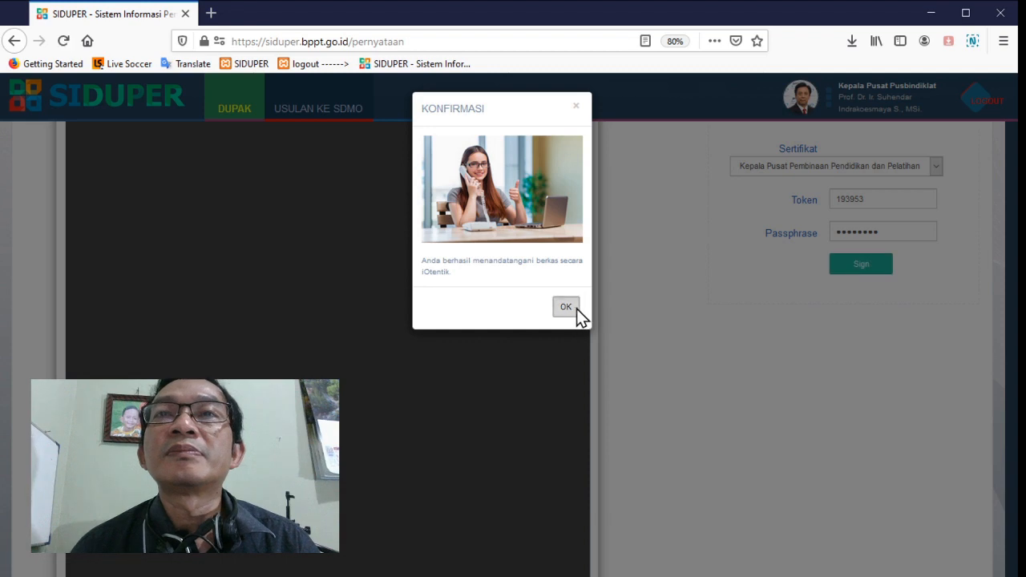
pyautogui.click(576, 308)
# Mark all statement letters as printed and signed by choosing Sudah, and save the unit head's approval
pyautogui.scroll(-3, 744, 317)
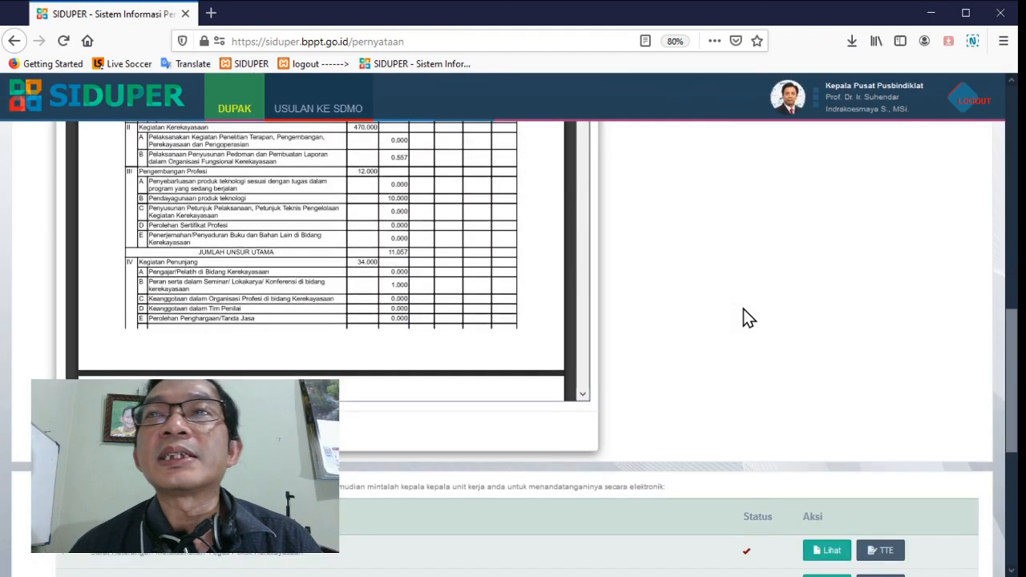
pyautogui.scroll(-5, 743, 309)
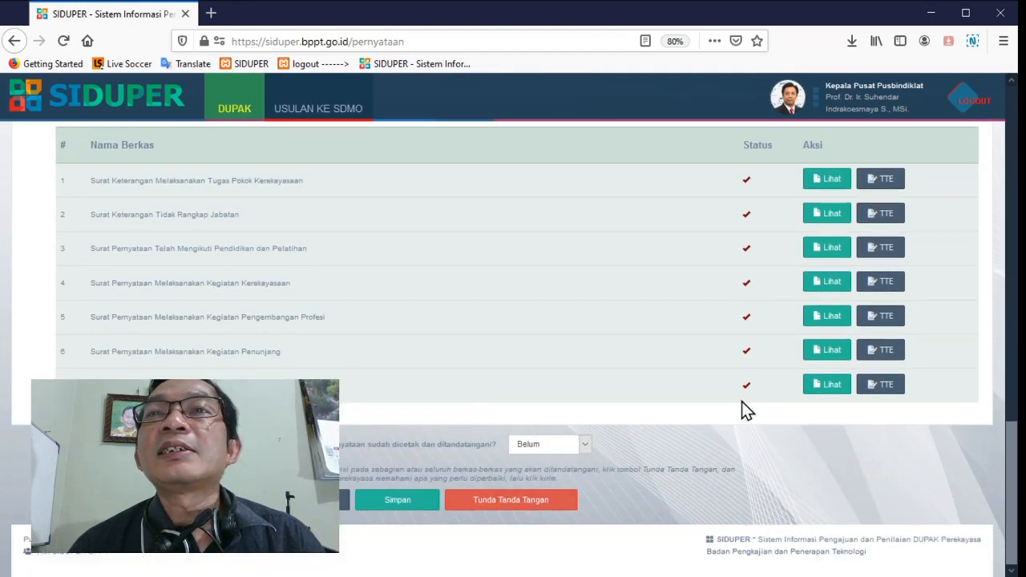
pyautogui.click(548, 473)
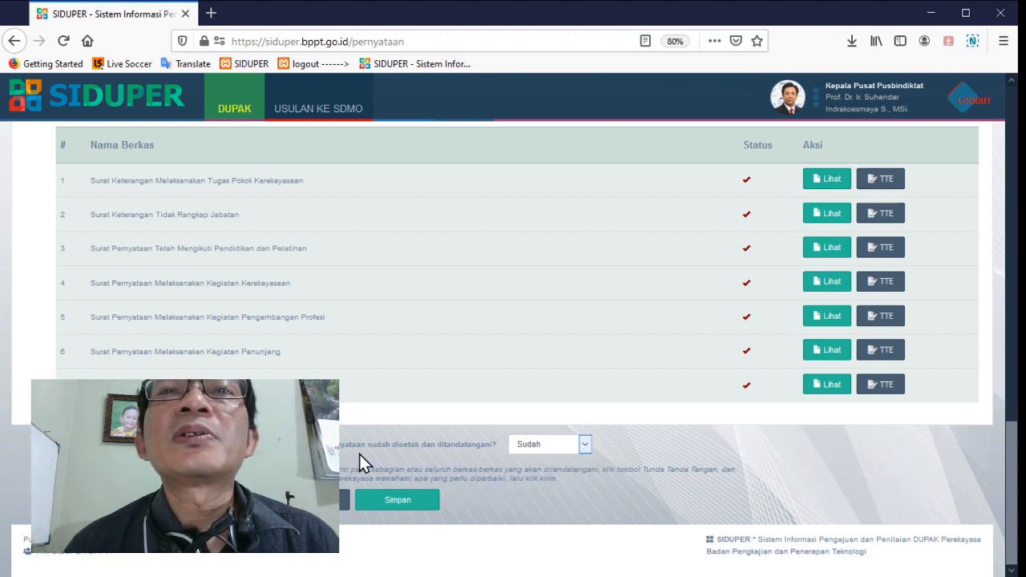
pyautogui.click(395, 505)
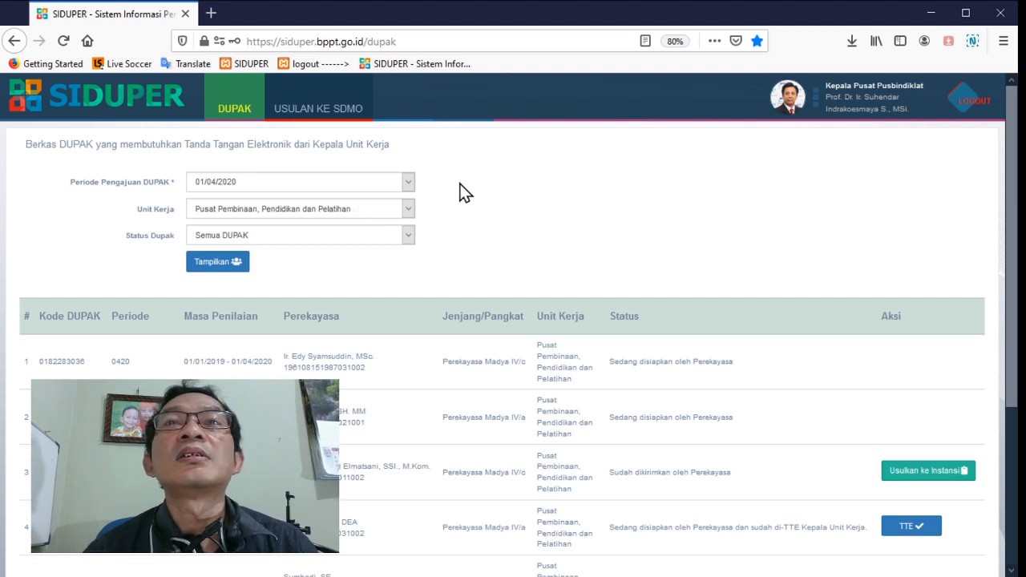
# Log out of the unit head account and log in as Perekayasa with the engineer's username, account password and the captcha answer
pyautogui.click(983, 104)
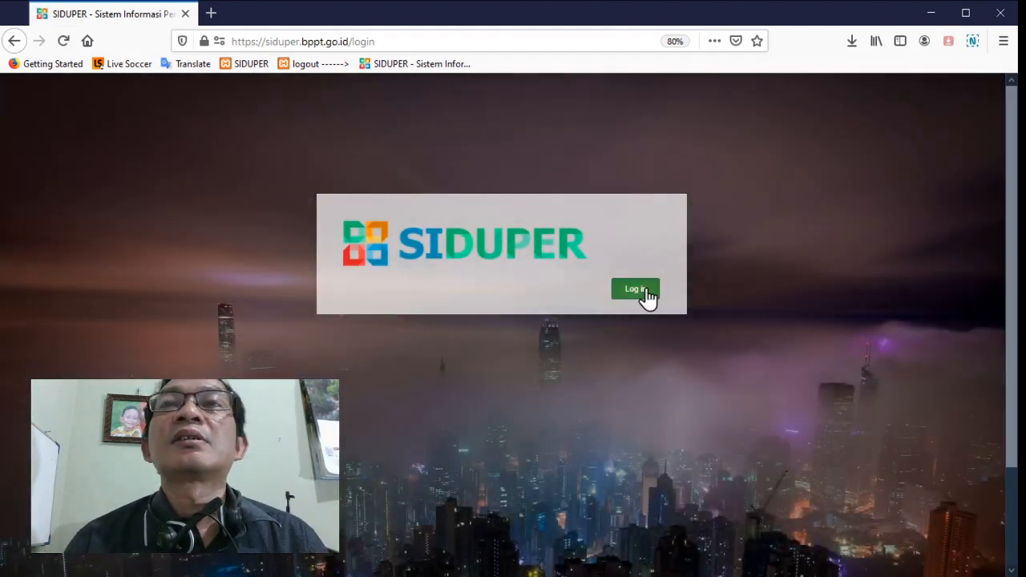
pyautogui.click(646, 293)
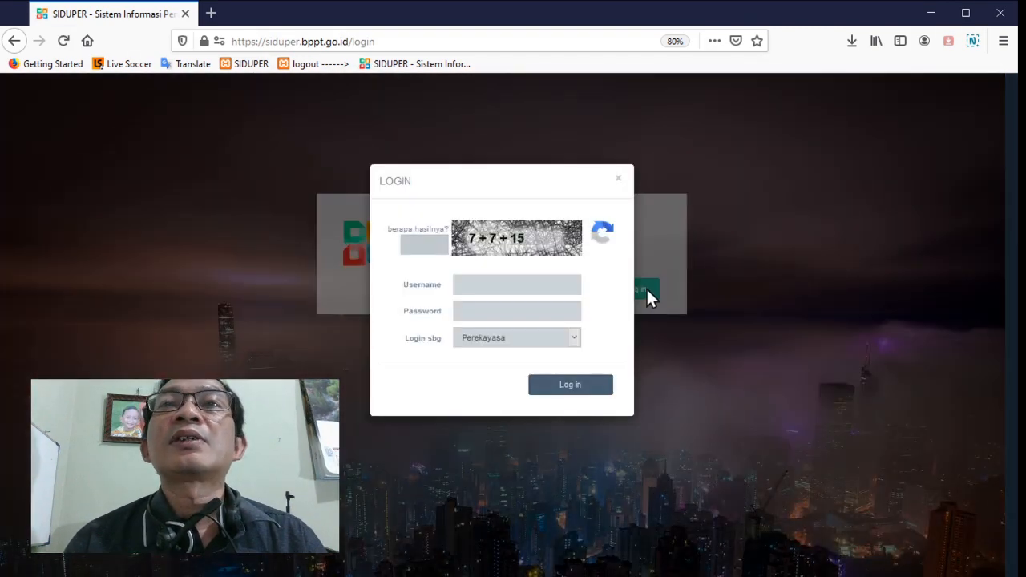
pyautogui.write('ar')
pyautogui.click(521, 305)
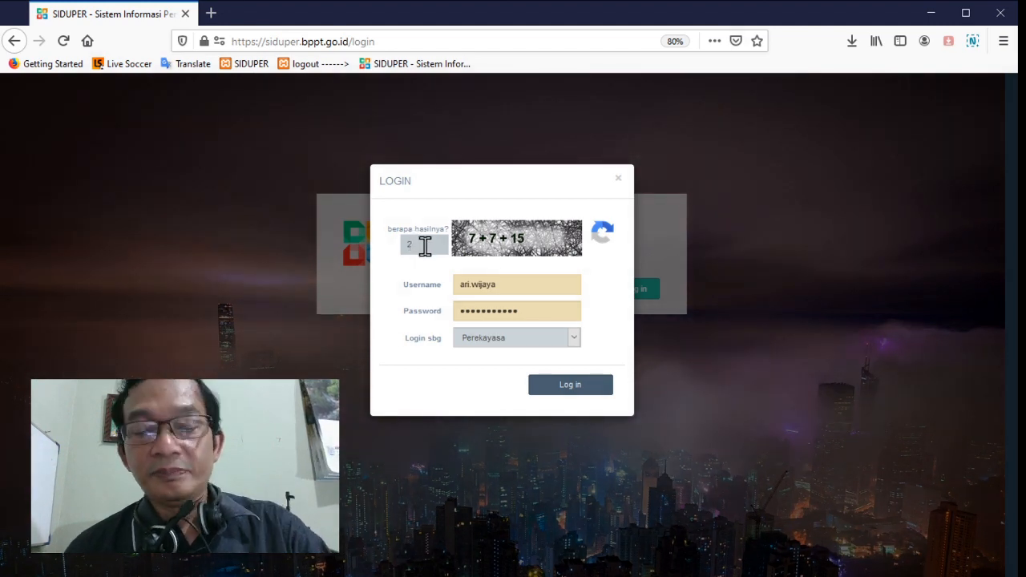
pyautogui.write('9')
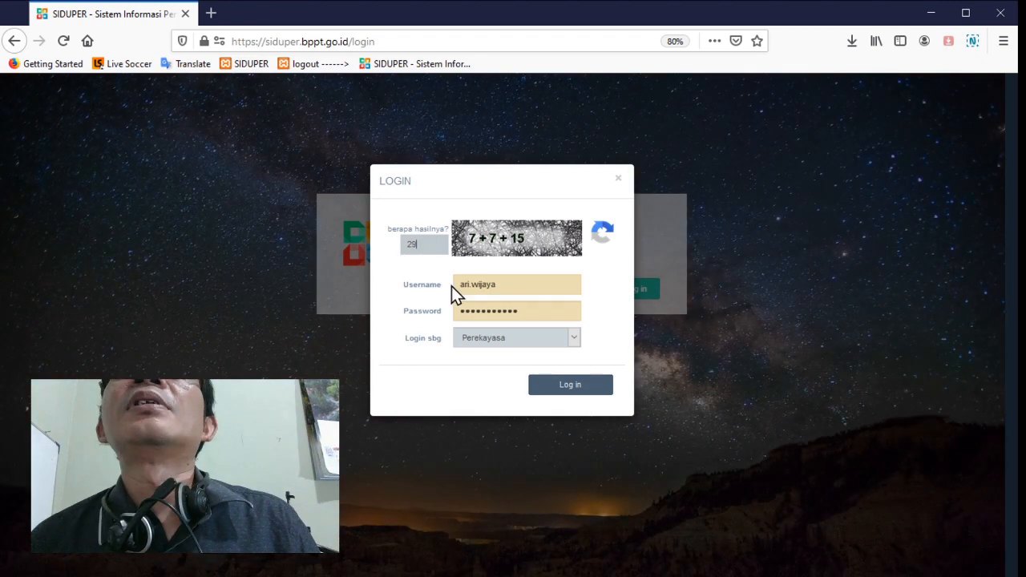
pyautogui.click(547, 391)
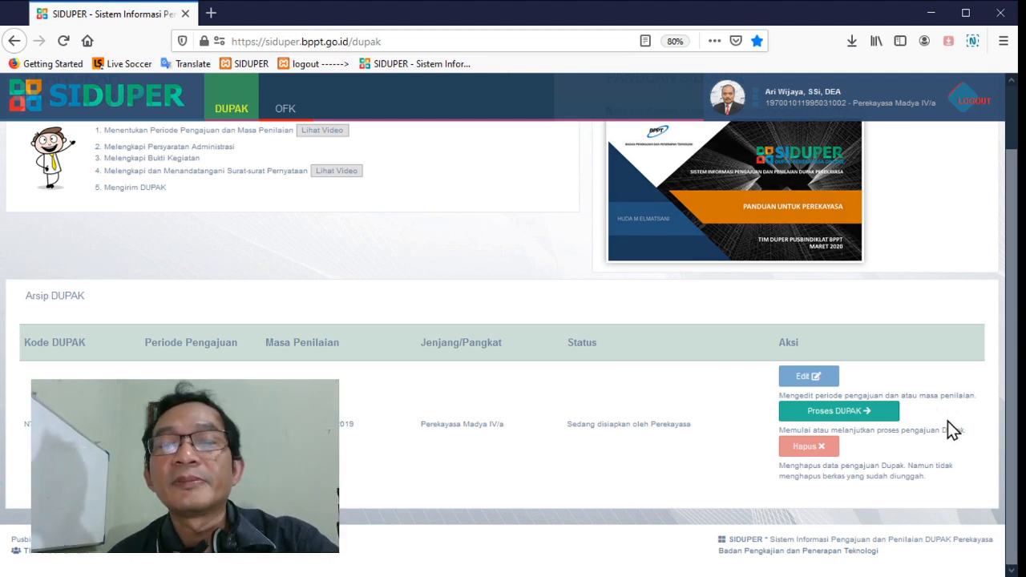
# Continue processing the archived DUPAK and open its incomplete statement letters section
pyautogui.click(857, 416)
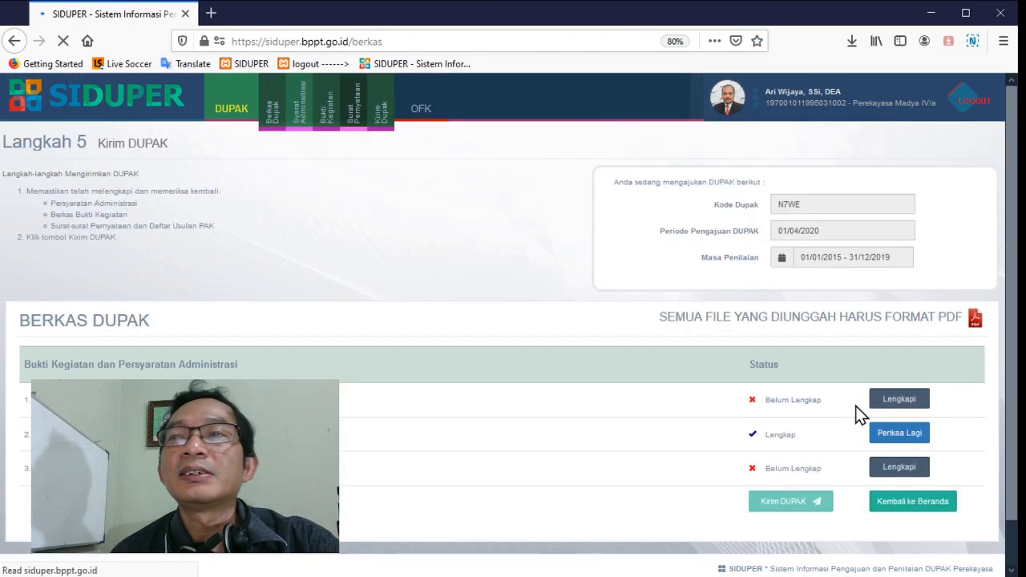
pyautogui.scroll(-1, 882, 410)
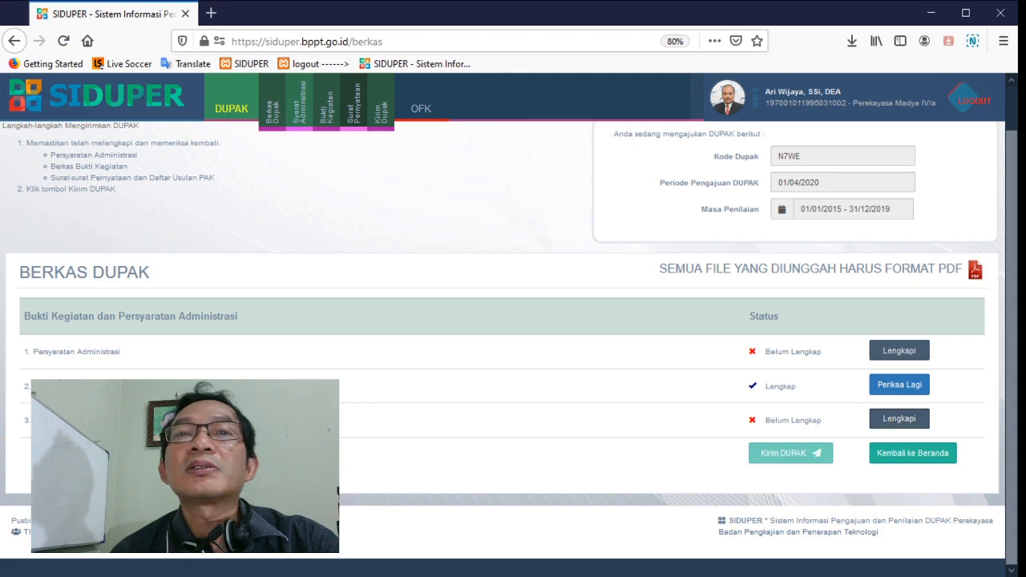
pyautogui.click(889, 420)
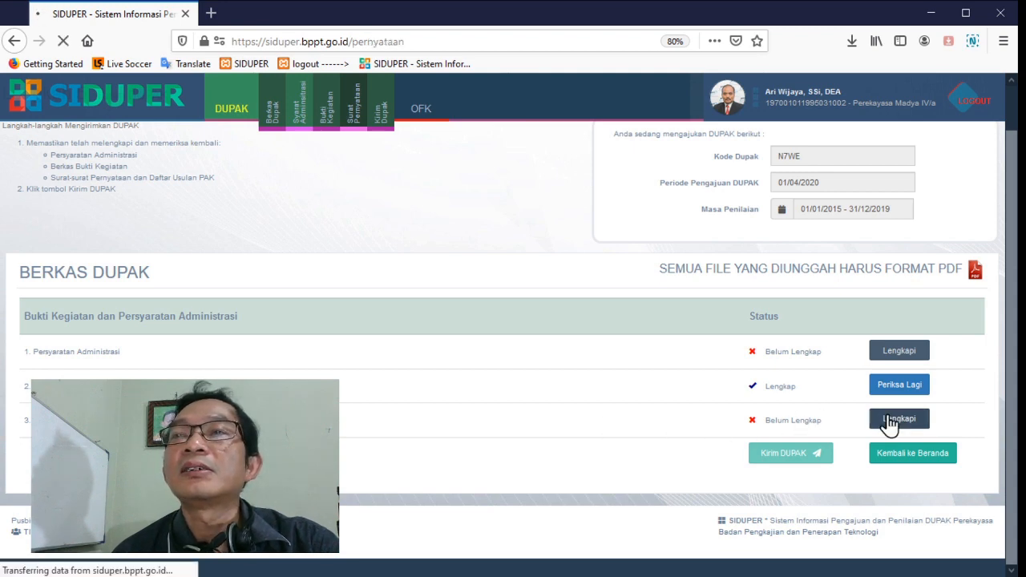
pyautogui.scroll(-3, 882, 425)
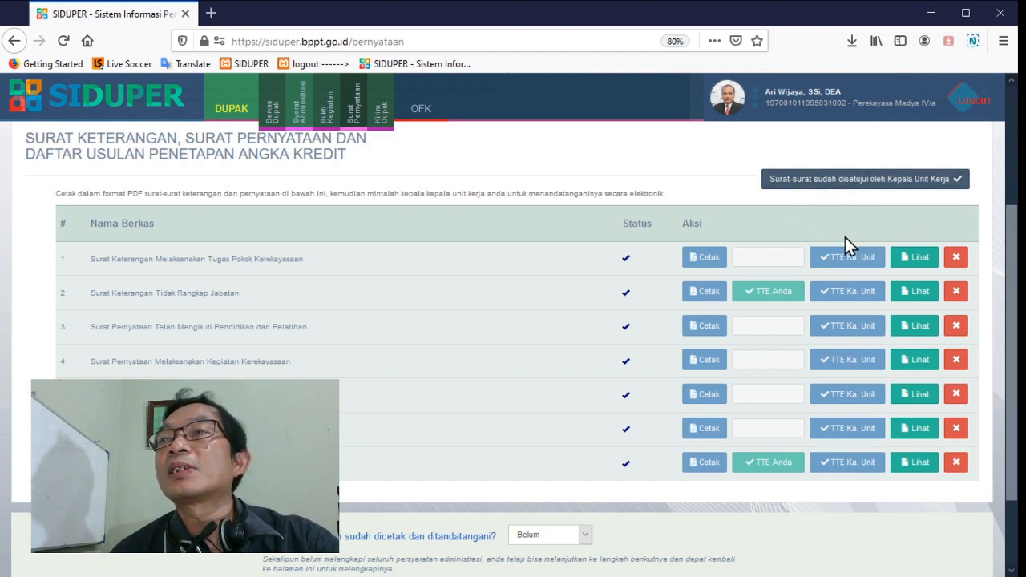
# Check the signatures on the Surat Keterangan Melaksanakan Tugas Pokok Kerekayasaan and the Surat Keterangan Tidak Rangkap Jabatan
pyautogui.click(917, 257)
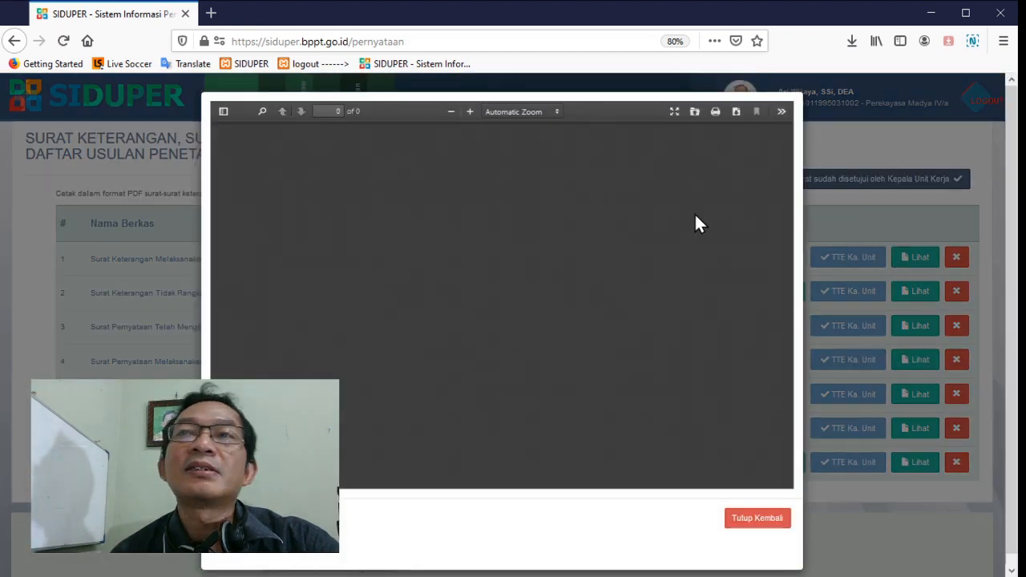
pyautogui.scroll(-3, 695, 215)
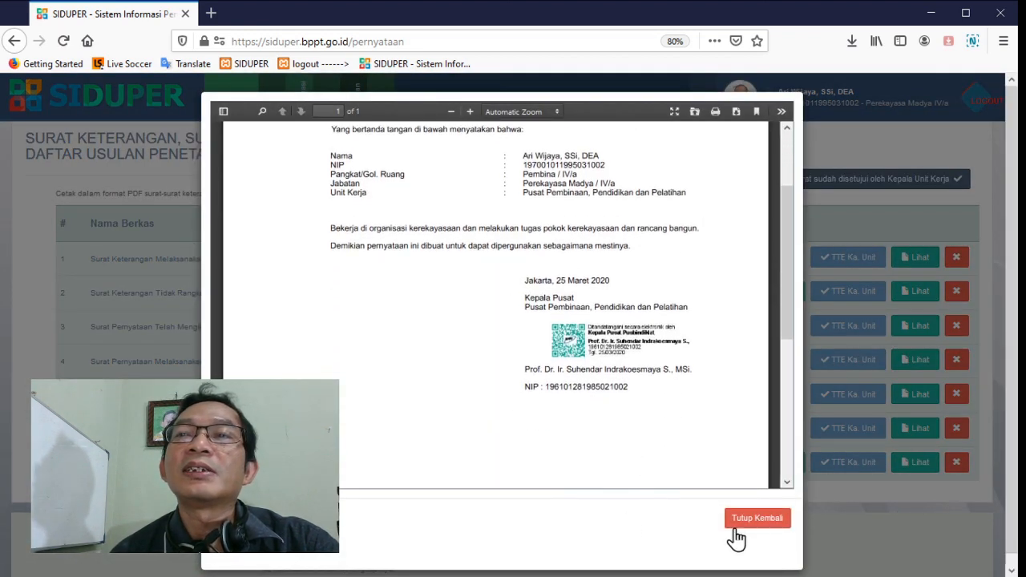
pyautogui.click(768, 522)
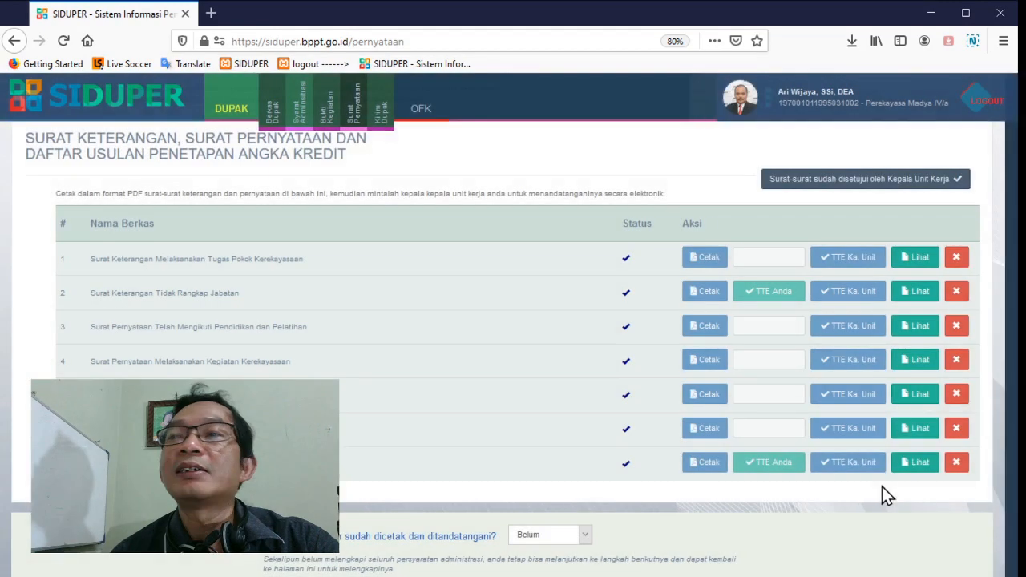
pyautogui.click(919, 291)
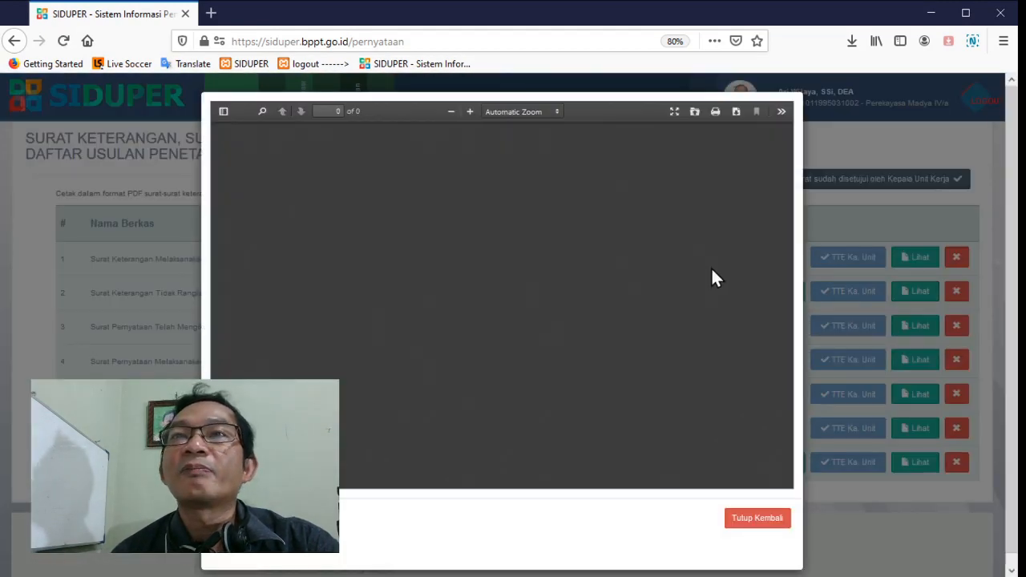
pyautogui.scroll(-2, 716, 276)
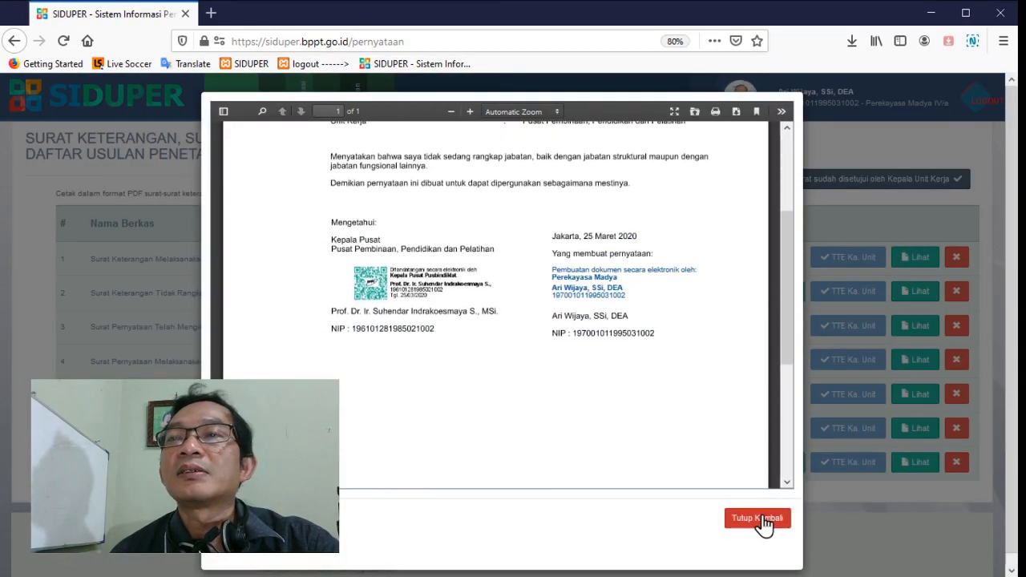
pyautogui.click(758, 519)
# Check the signatures on the second page of the Daftar Usulan Penetapan Angka Kredit, and close the document
pyautogui.click(915, 465)
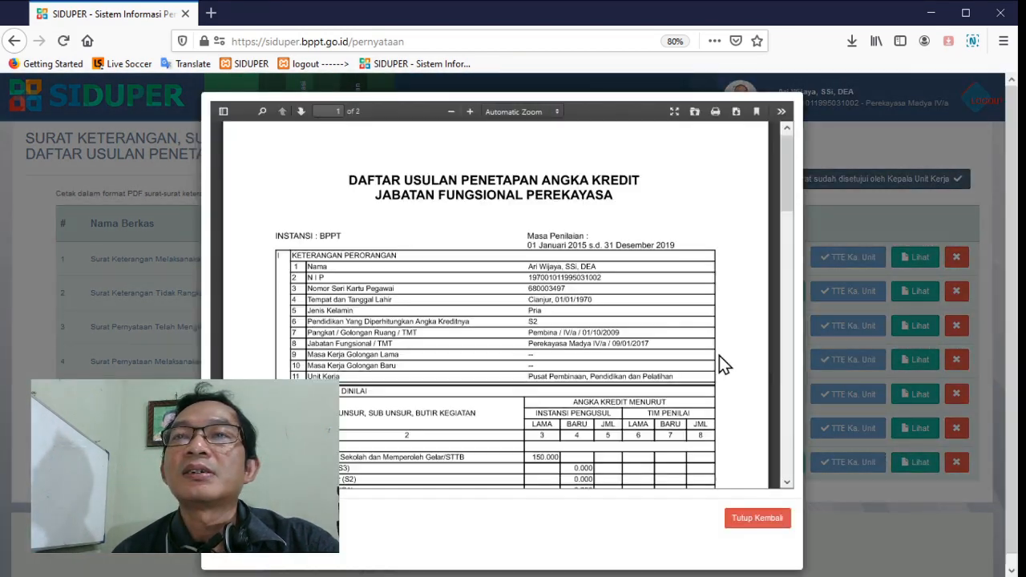
pyautogui.scroll(-5, 719, 365)
pyautogui.scroll(-15, 719, 356)
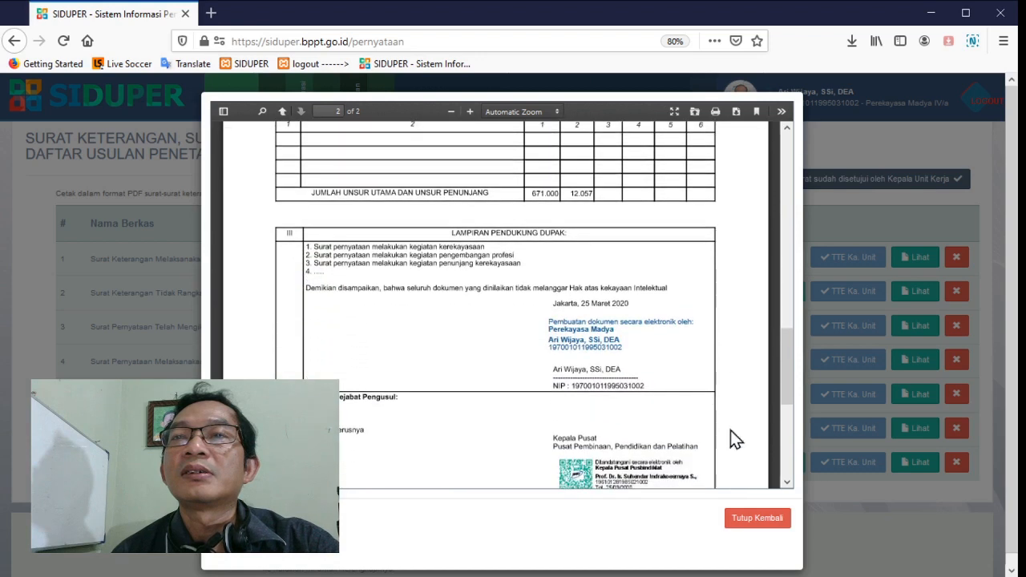
pyautogui.scroll(-3, 711, 394)
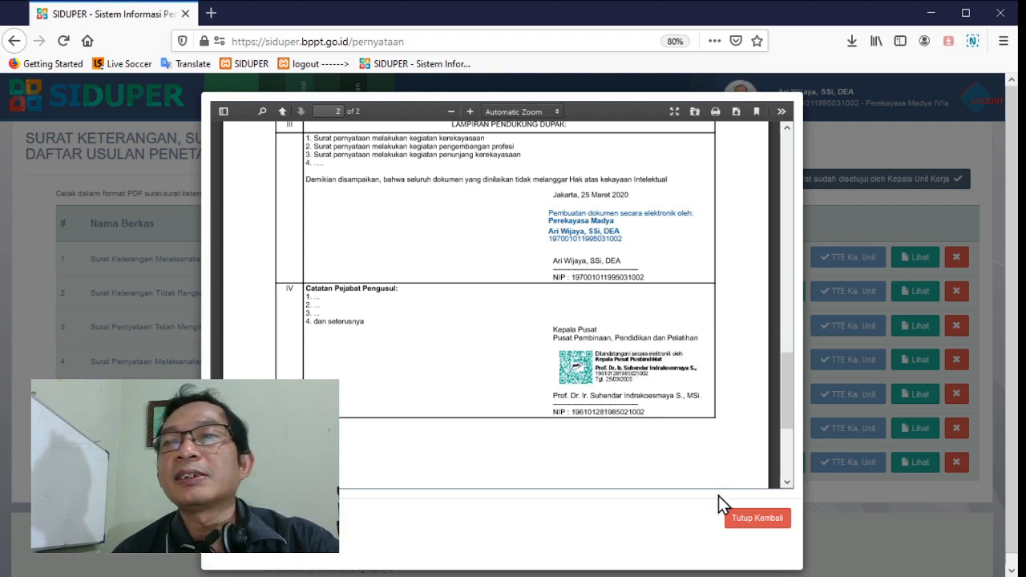
pyautogui.click(746, 519)
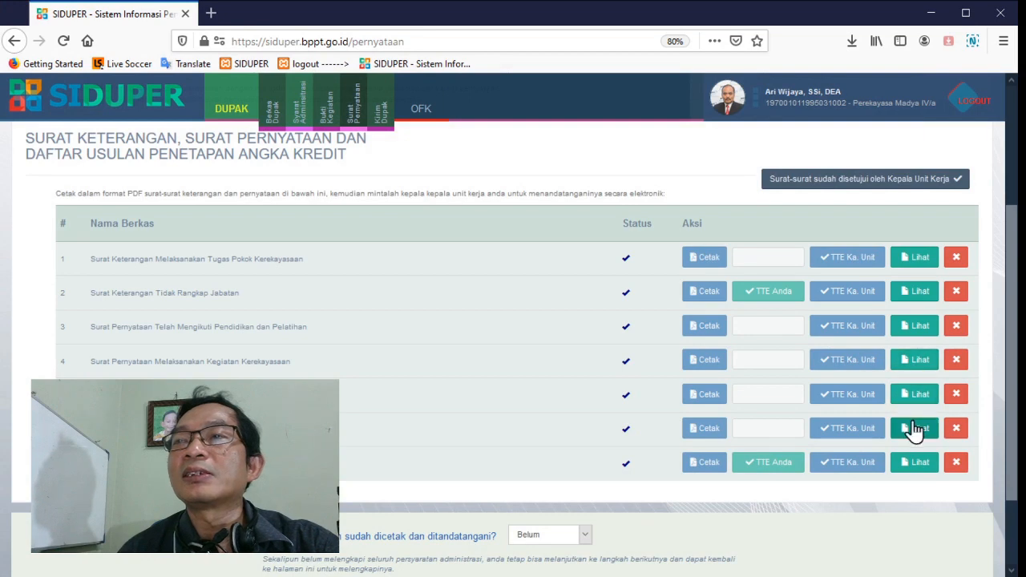
# Set the printed-and-signed status of the statement letters to Sudah, and save and continue
pyautogui.scroll(-3, 914, 430)
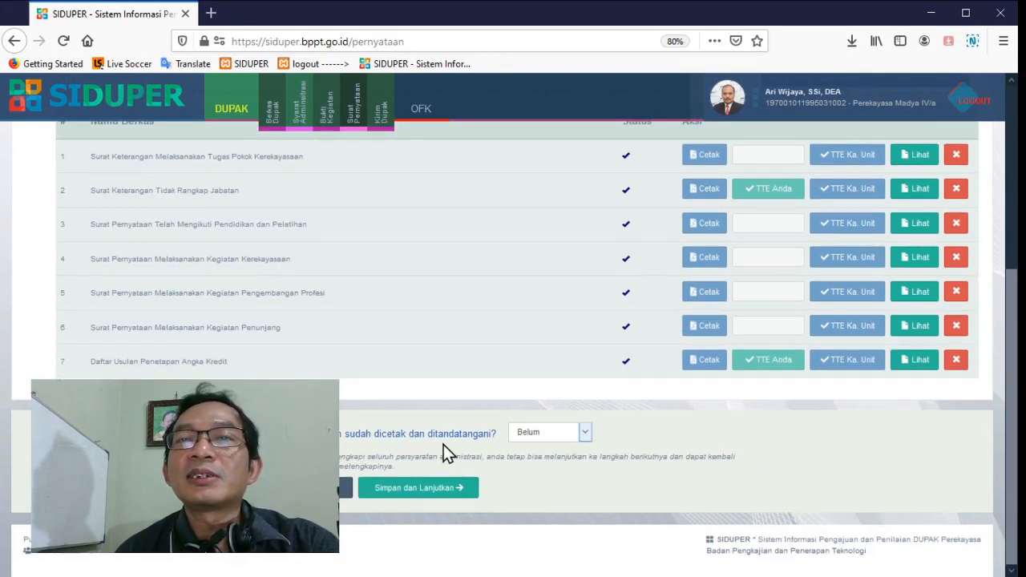
pyautogui.click(529, 434)
pyautogui.click(524, 463)
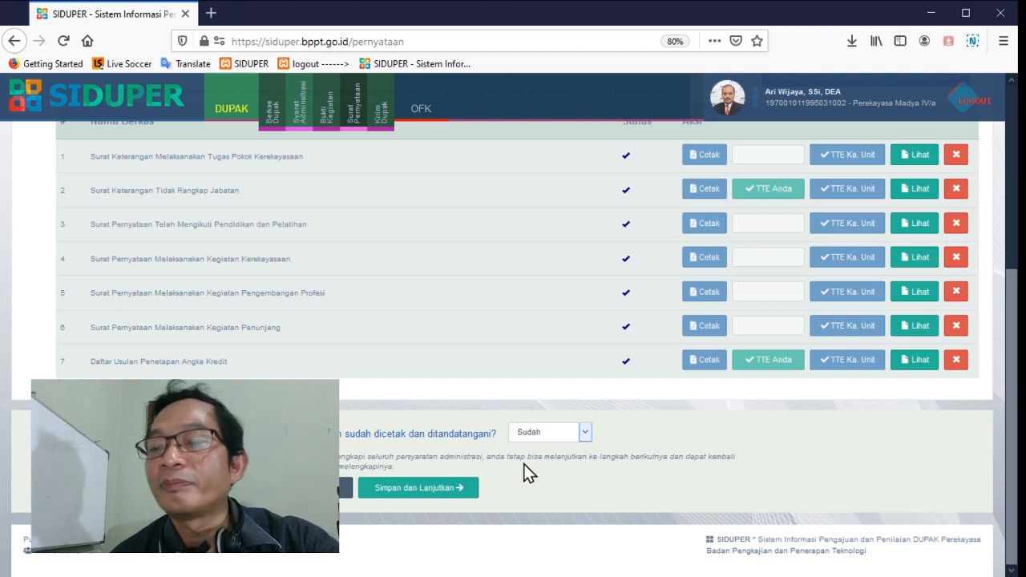
pyautogui.click(424, 491)
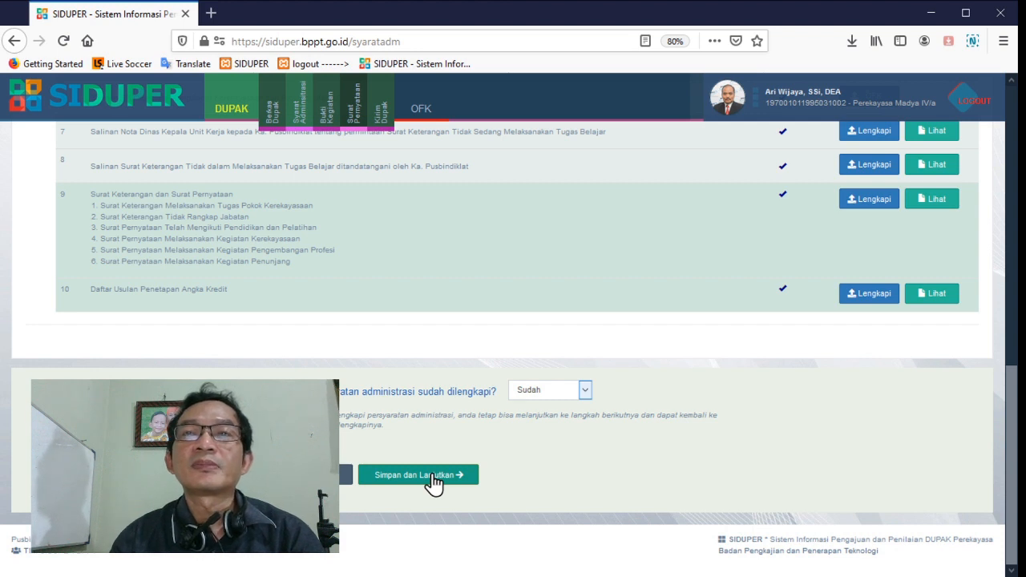
# Save the administrative requirements as Sudah, continue to the activity evidence page and review its credit table
pyautogui.click(433, 479)
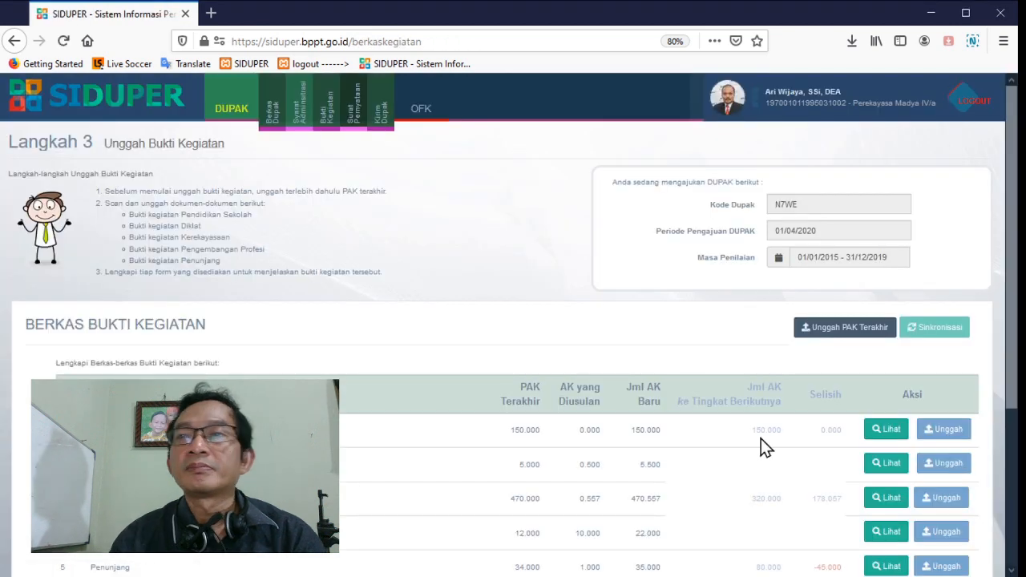
pyautogui.scroll(-5, 761, 441)
pyautogui.scroll(3, 757, 448)
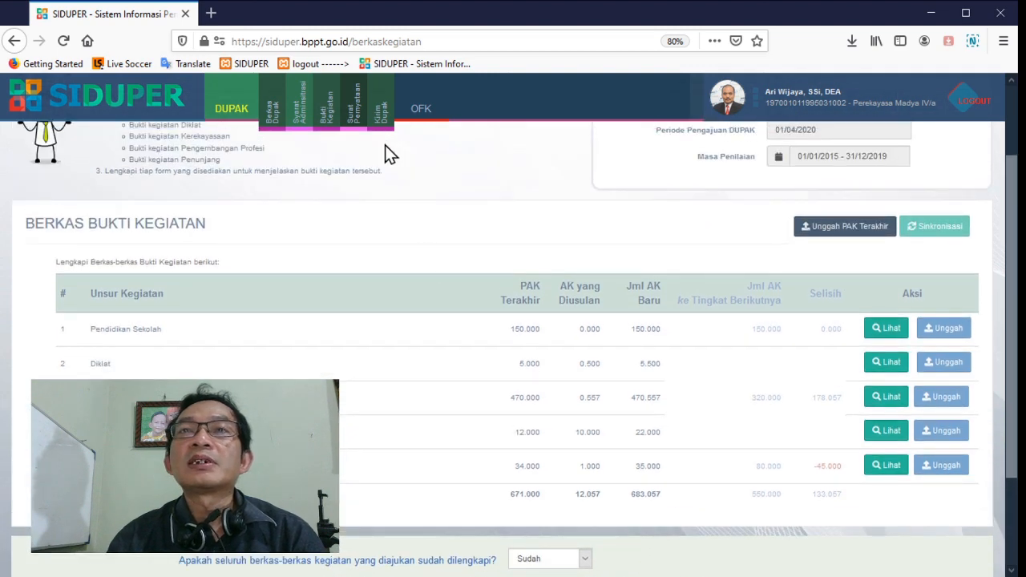
# Send the completed DUPAK for period 04/2020 from the Kirim DUPAK page, continuing past the recap and confirming the responsibility statement
pyautogui.click(384, 121)
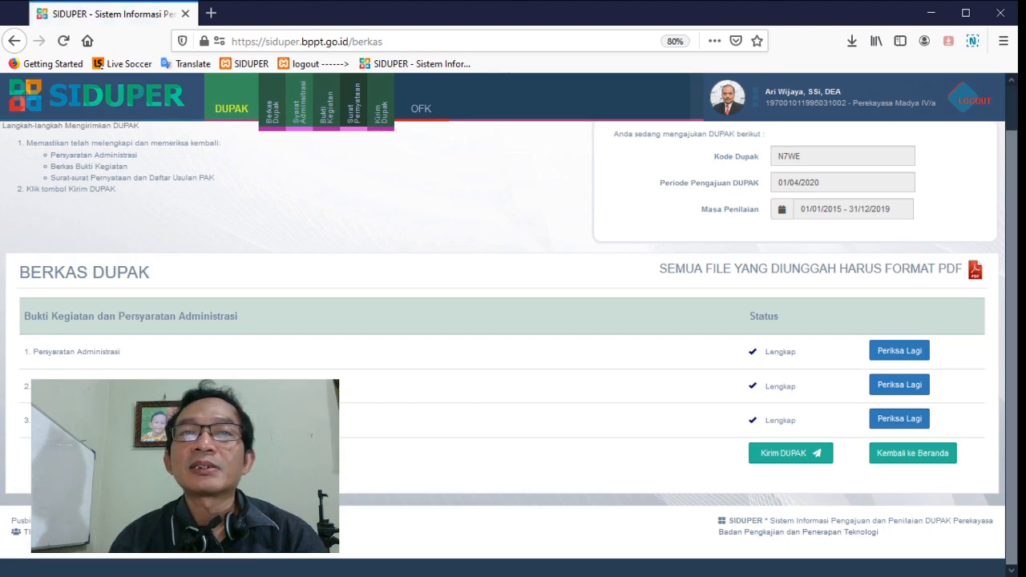
pyautogui.click(782, 454)
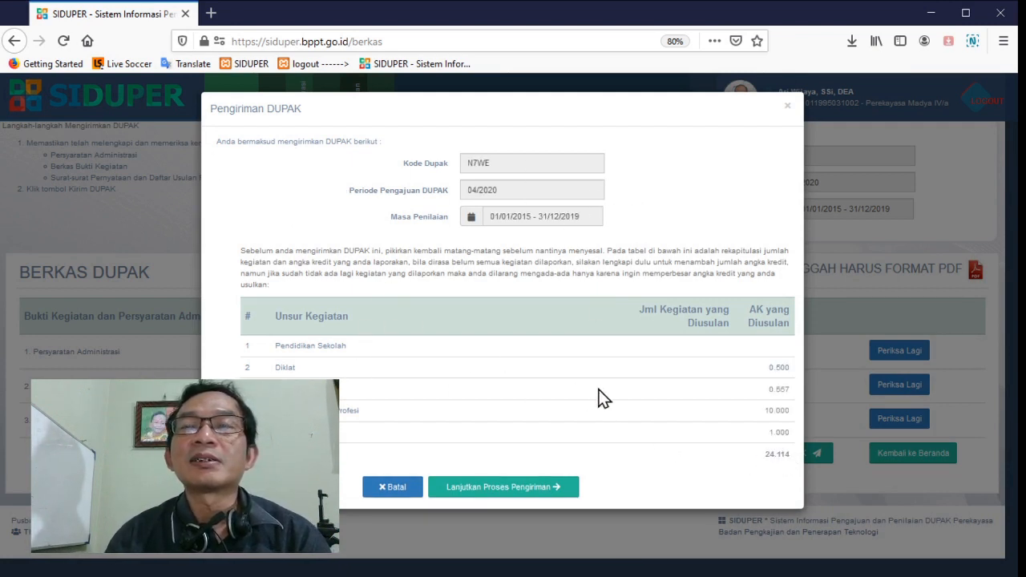
pyautogui.click(532, 490)
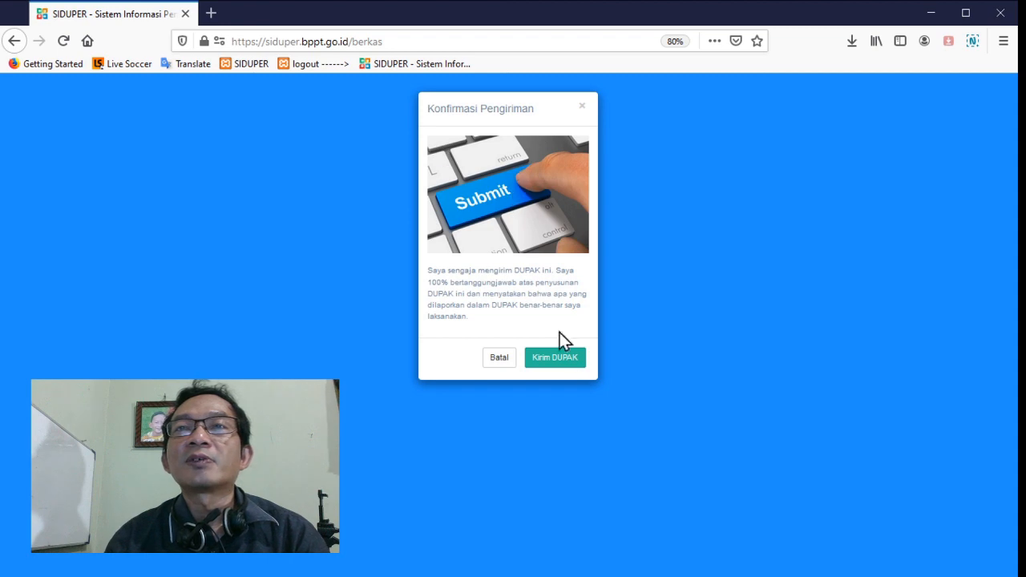
pyautogui.click(568, 359)
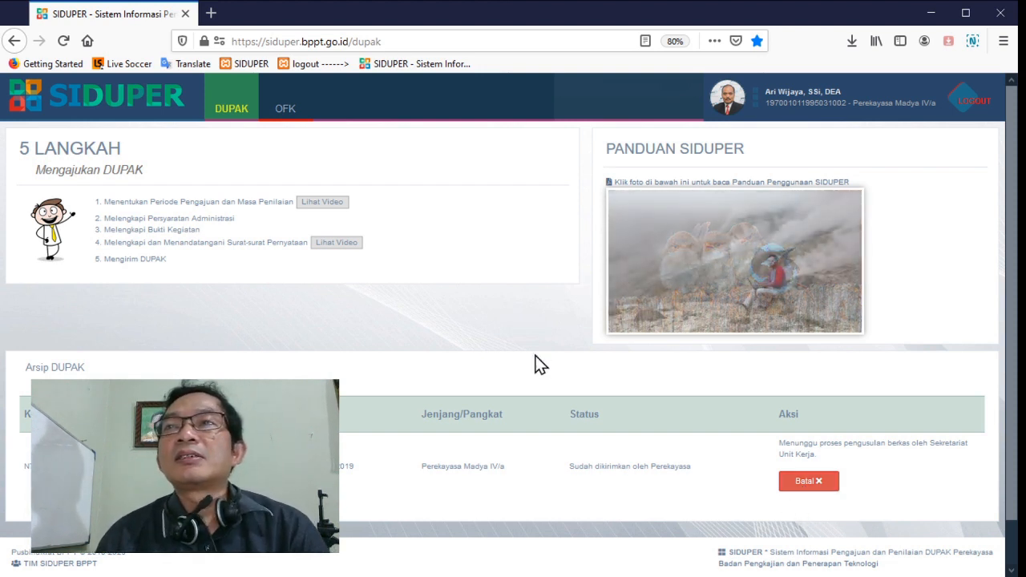
# Log out, reopen the login form, fill in the unit secretary's username and password, and set the login role to Sekretariat Unit Kerja
pyautogui.click(964, 105)
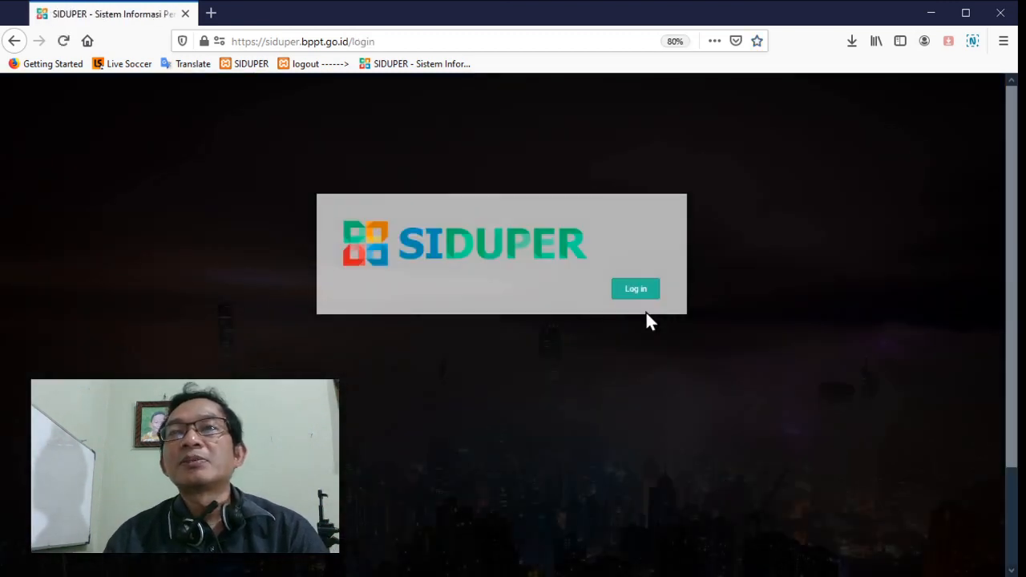
pyautogui.click(639, 290)
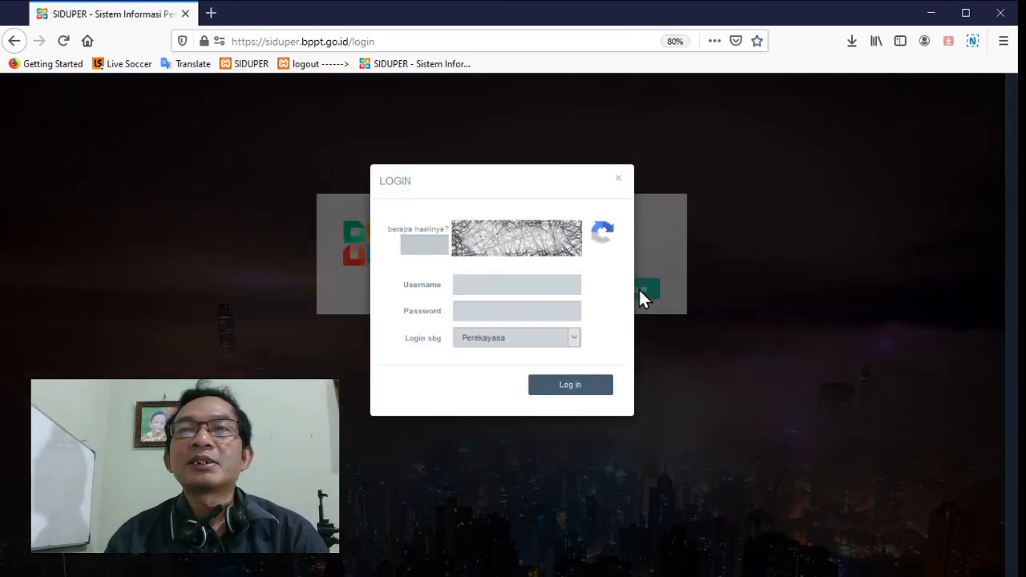
pyautogui.click(505, 284)
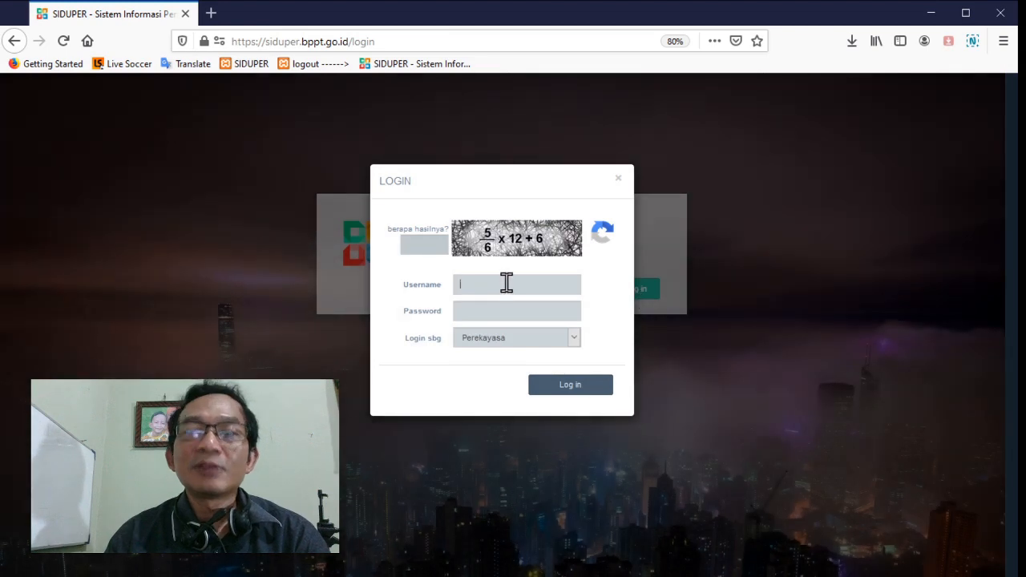
pyautogui.write('hu')
pyautogui.click(496, 300)
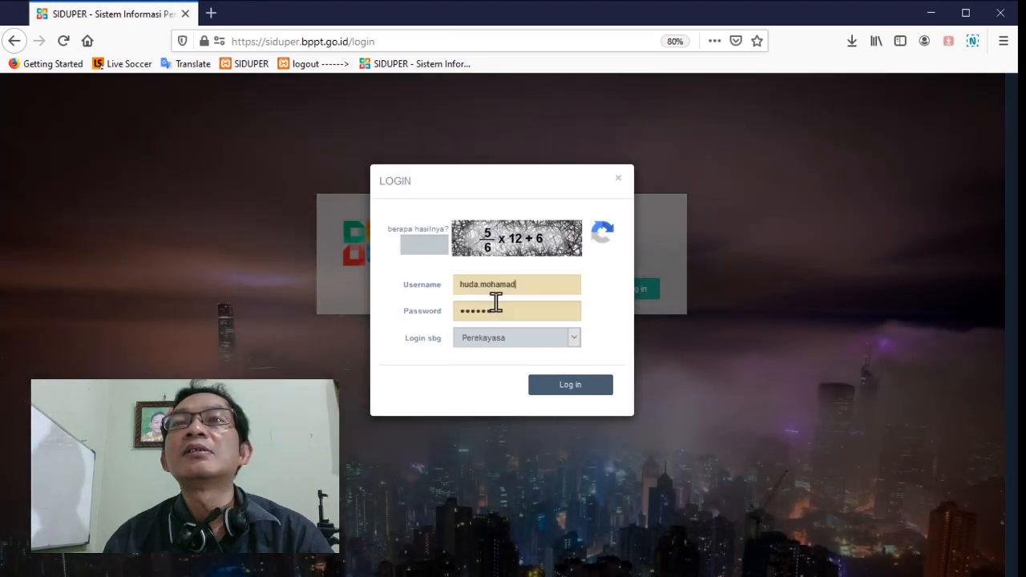
pyautogui.press('Down')
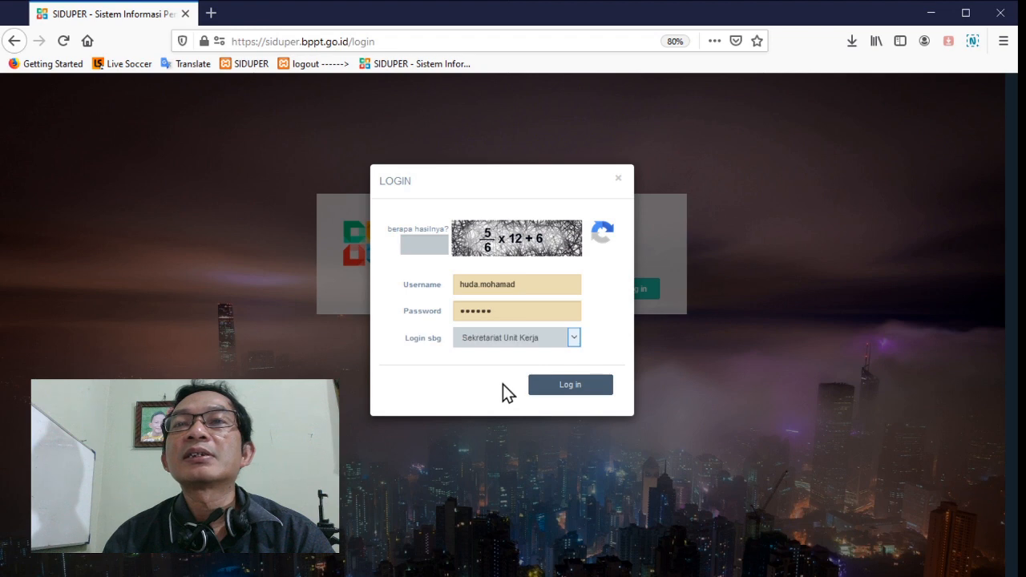
# Answer the arithmetic check and complete the login to the Sekretariat Unit Kerja account
pyautogui.click(415, 248)
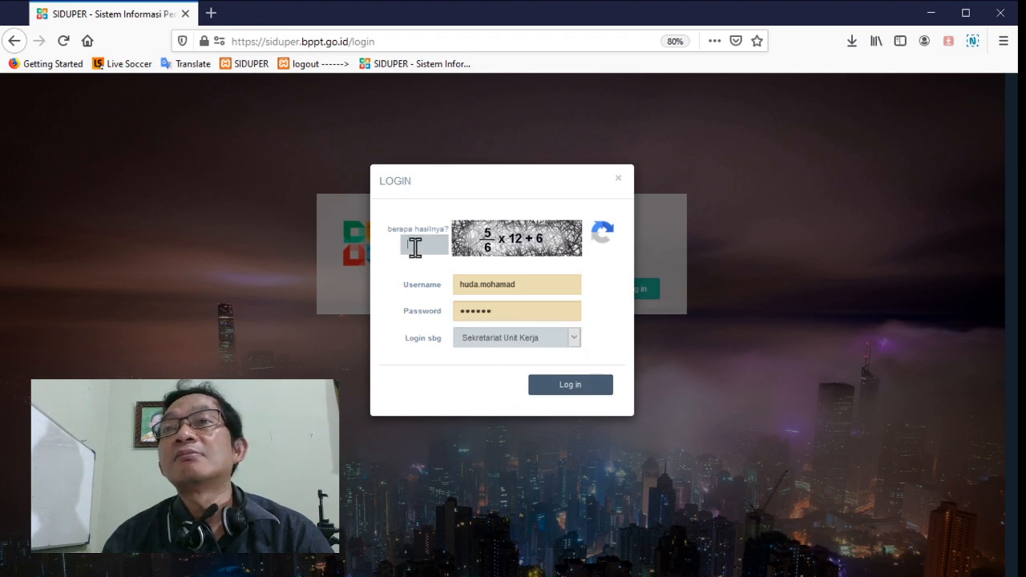
pyautogui.write('16')
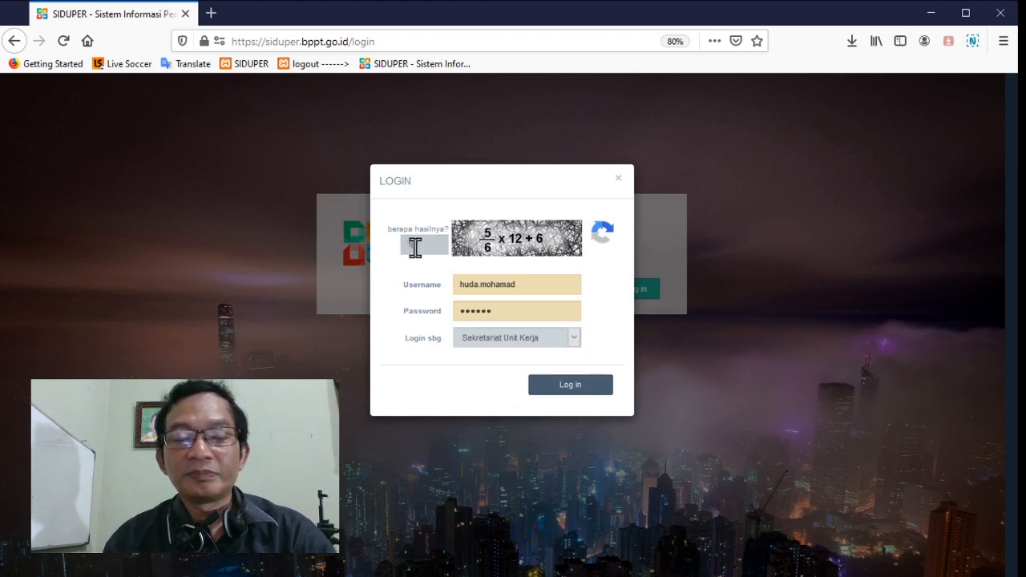
pyautogui.click(576, 381)
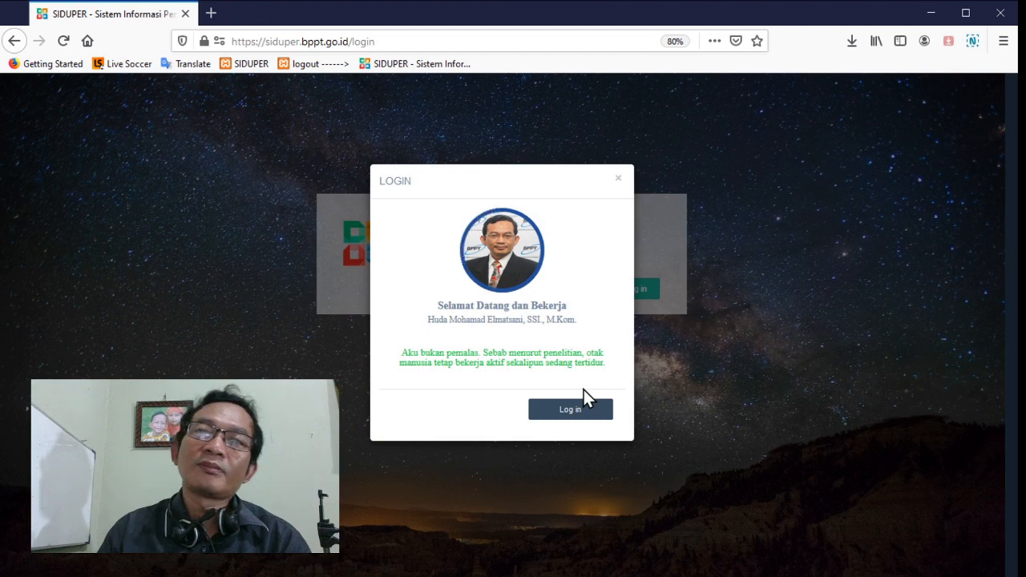
pyautogui.click(585, 403)
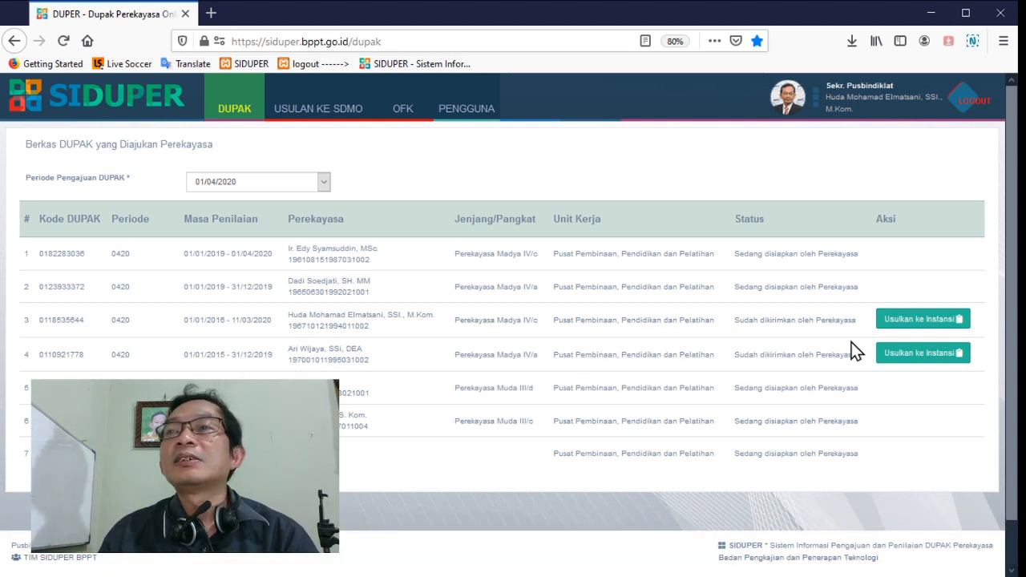
# Propose the fourth listed DUPAK to the institution, start a new proposal, and review the Nota Dinas form with its proposed DUPAKs and signing official
pyautogui.click(922, 359)
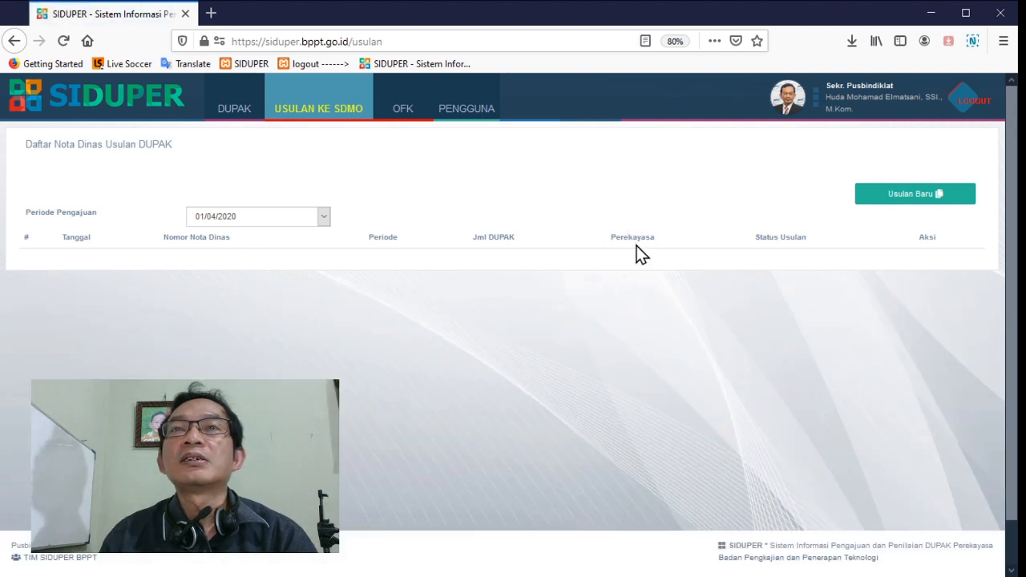
pyautogui.click(914, 195)
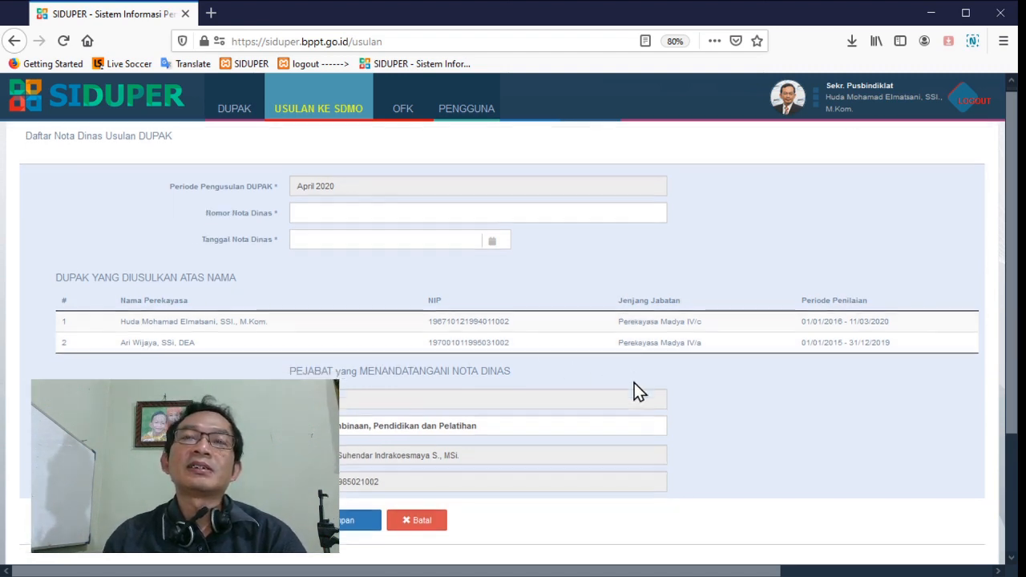
pyautogui.scroll(-3, 635, 385)
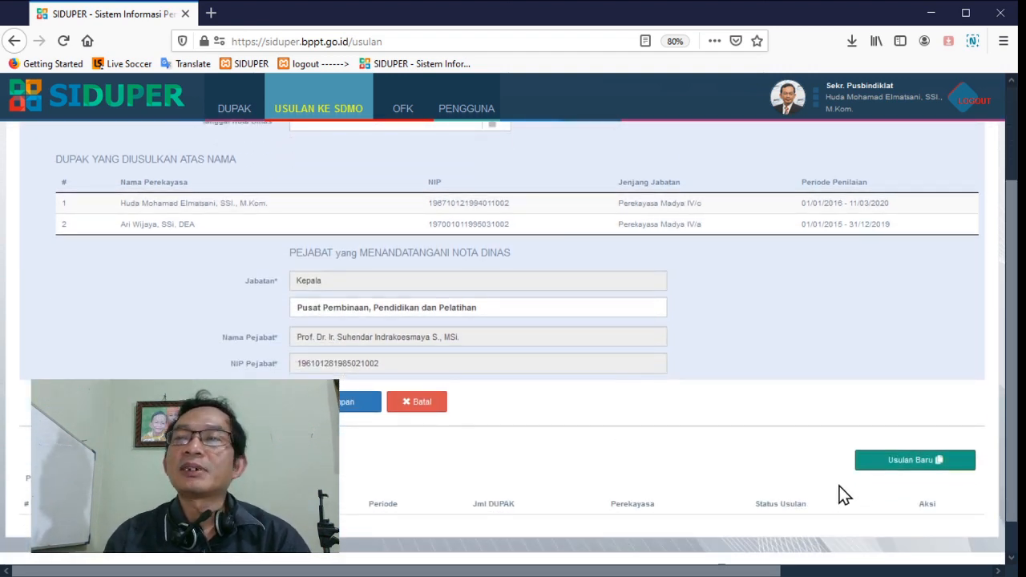
pyautogui.scroll(1, 842, 493)
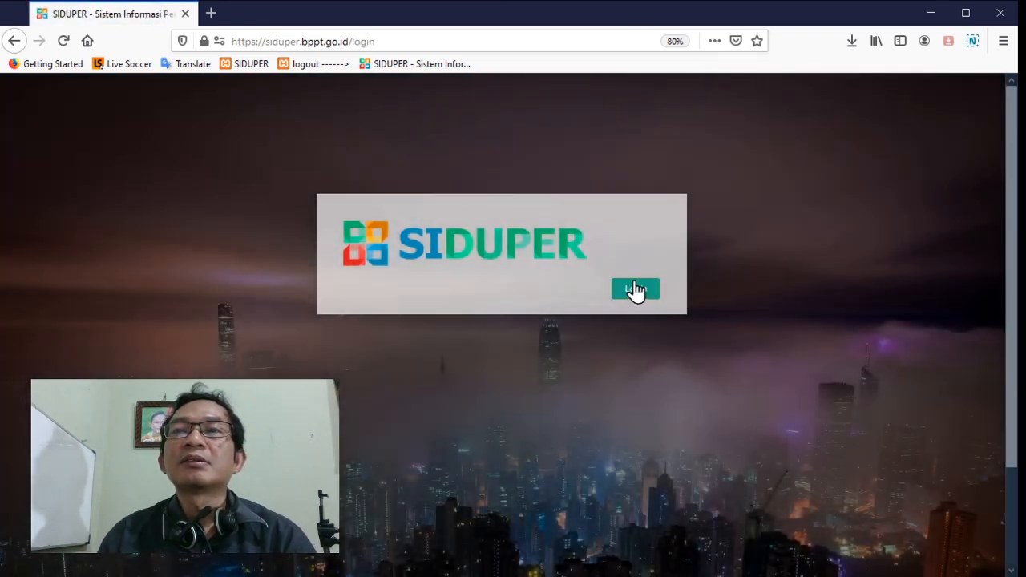
# Log in with the Perekayasa role, filling in the account username and password and answering the arithmetic check
pyautogui.click(635, 290)
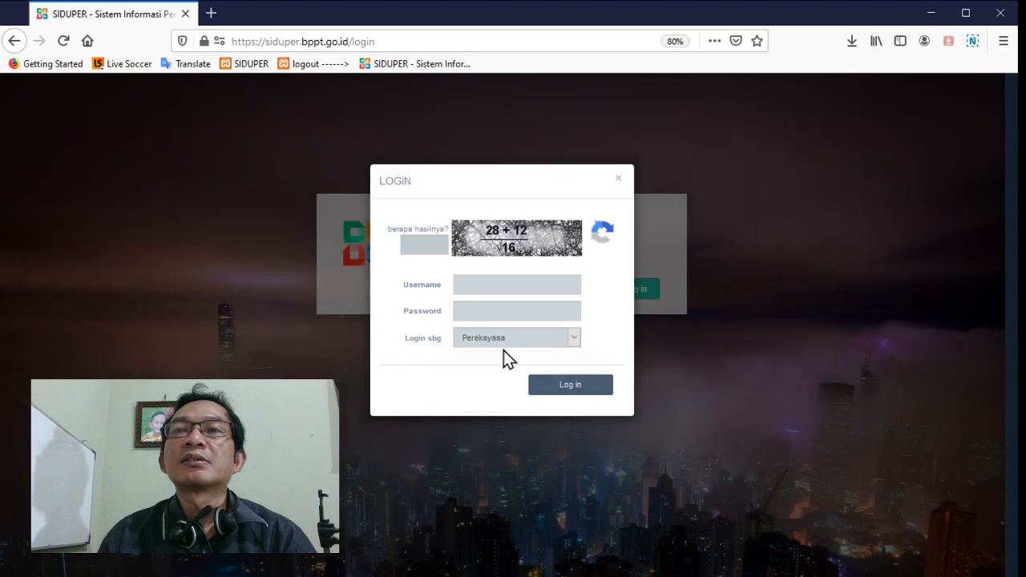
pyautogui.click(497, 283)
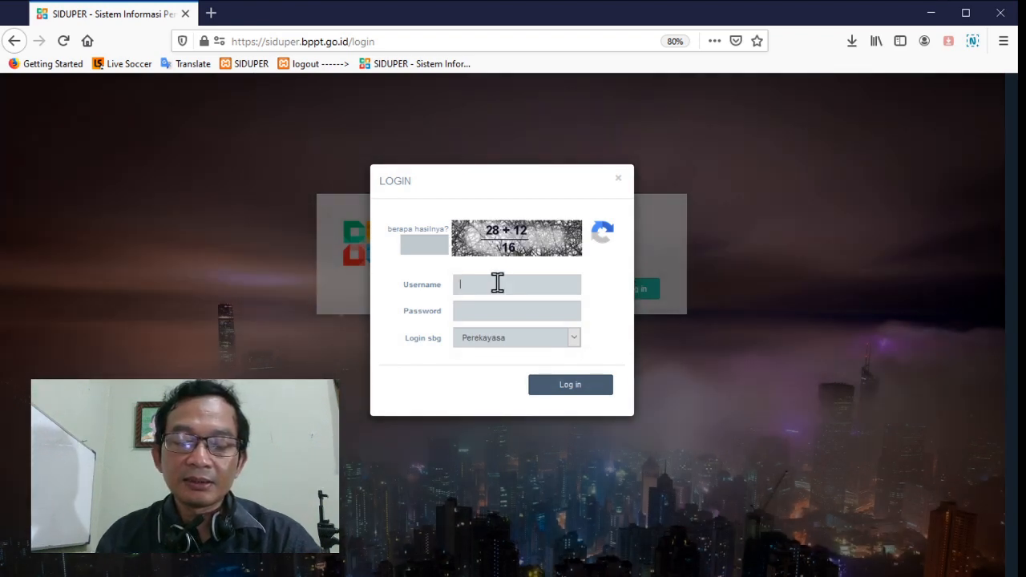
pyautogui.write('hu')
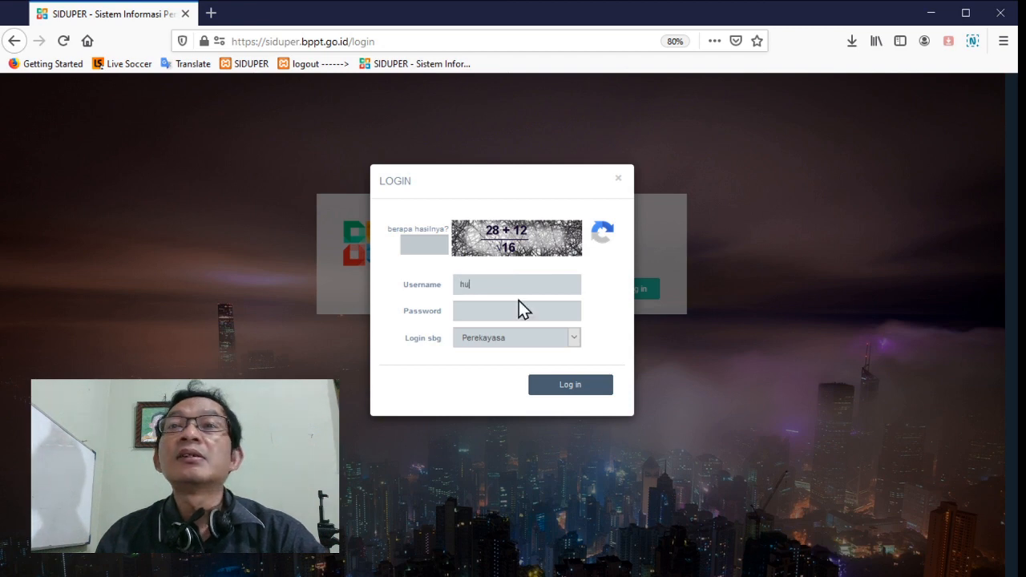
pyautogui.click(528, 309)
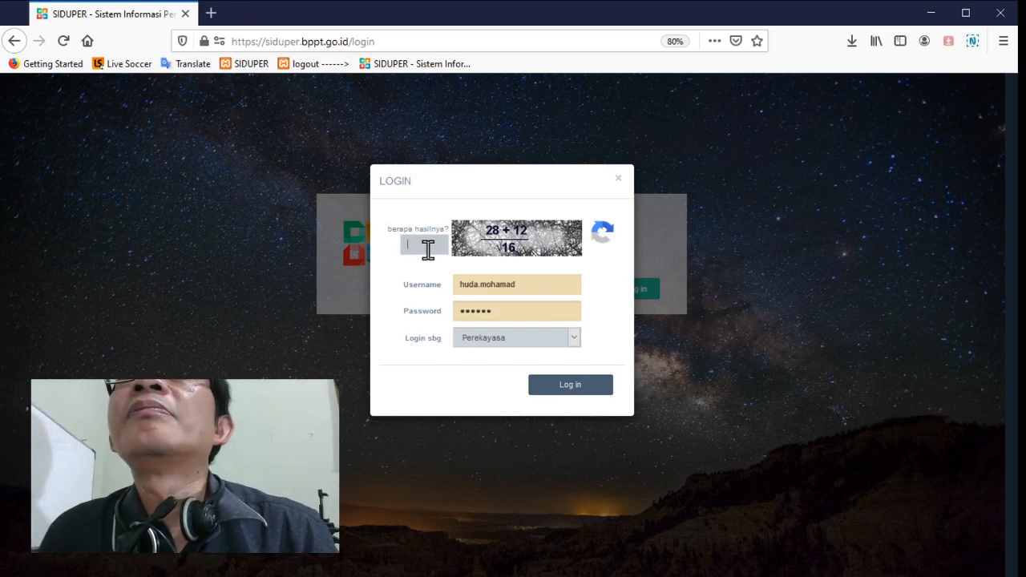
pyautogui.write('10')
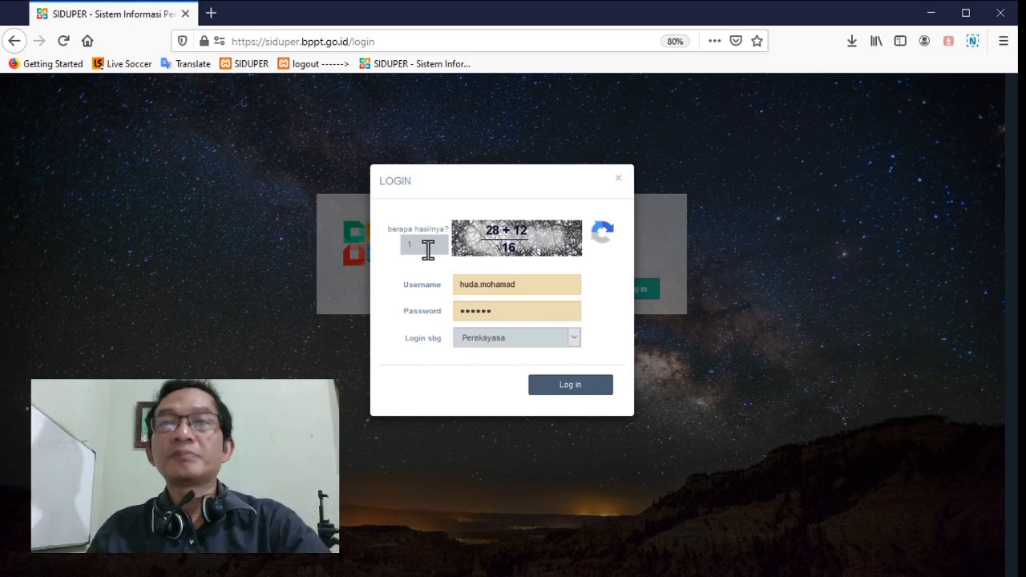
pyautogui.click(556, 392)
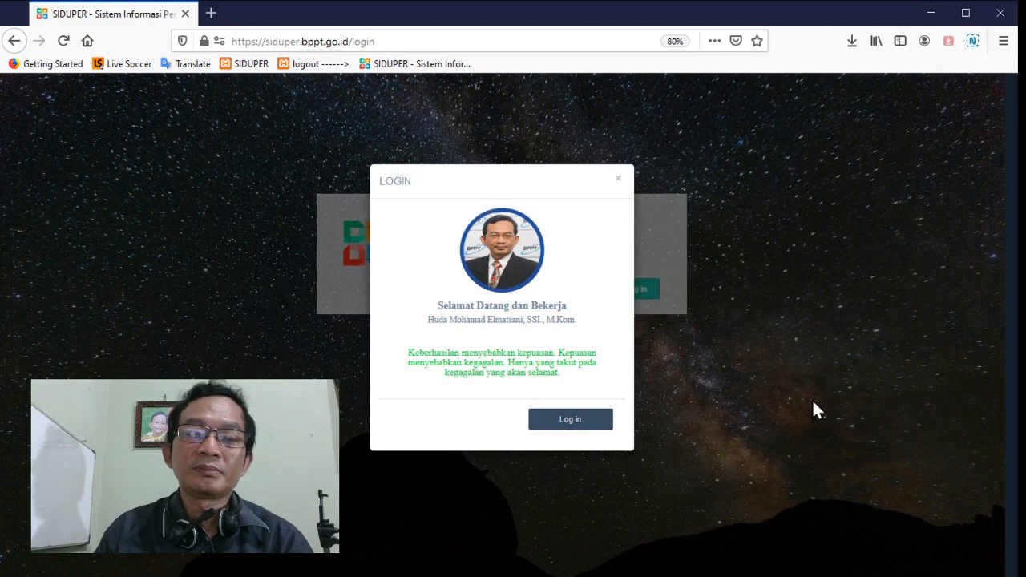
pyautogui.click(599, 417)
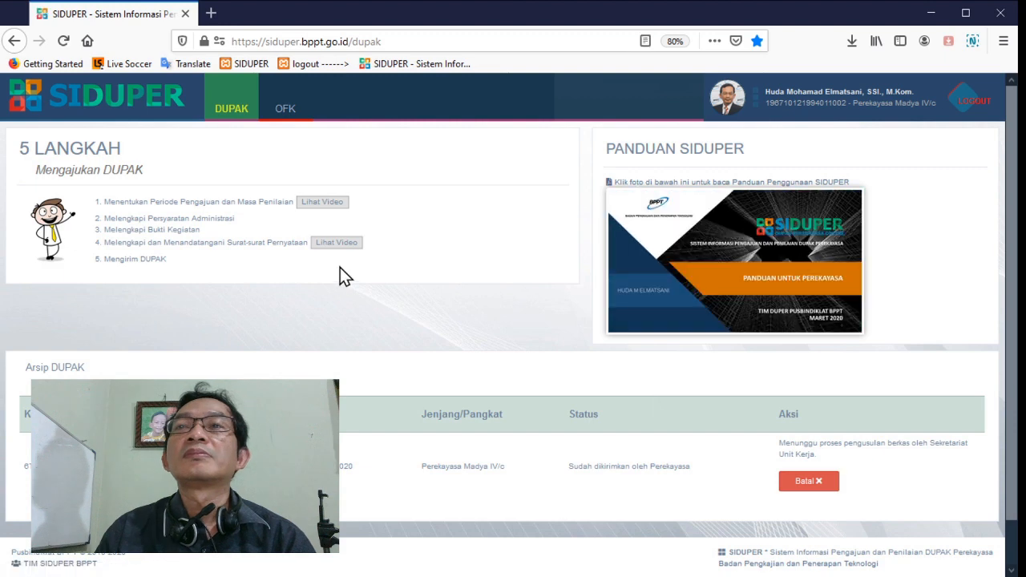
# Look over the Perekayasa's Arsip DUPAK on the DUPAK page, and log out of the account
pyautogui.scroll(-1, 382, 265)
pyautogui.scroll(1, 383, 265)
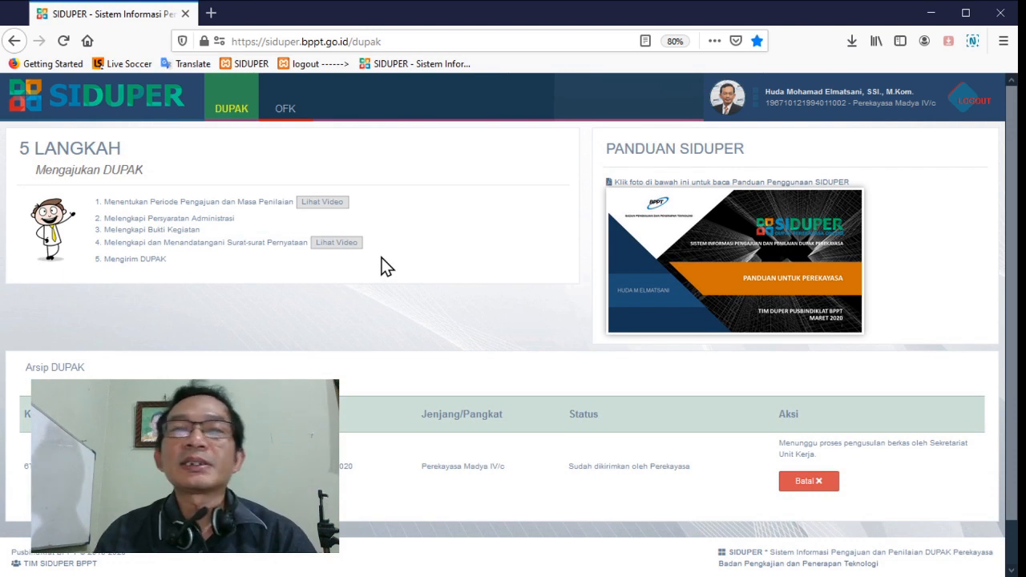
pyautogui.click(977, 103)
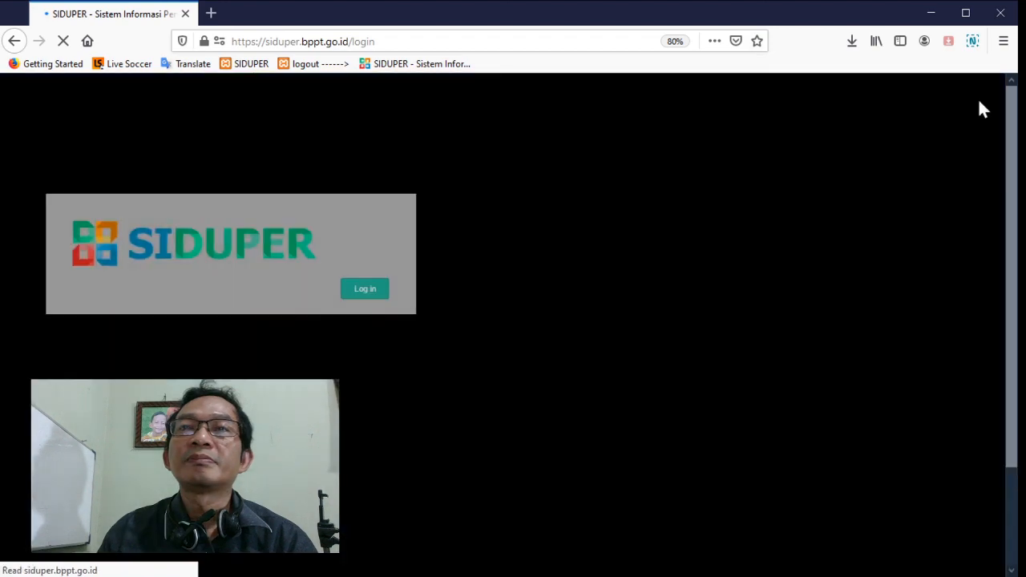